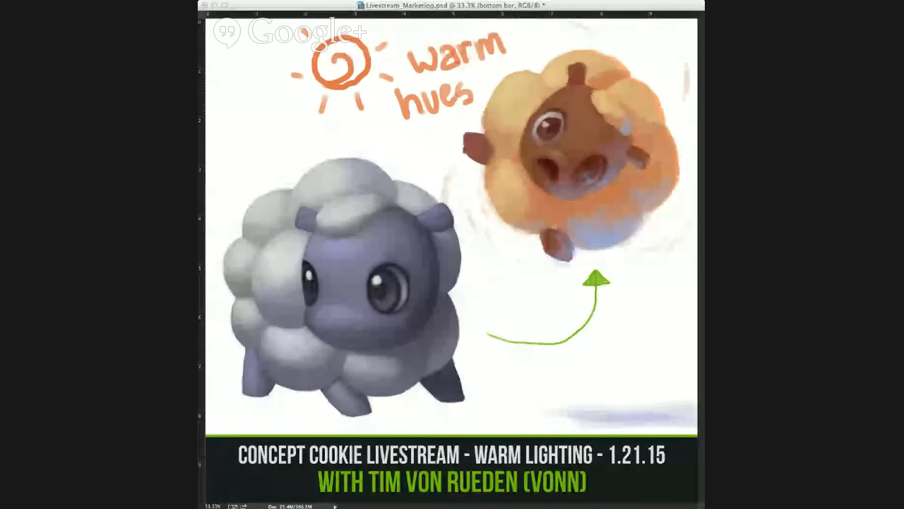
pyautogui.click(424, 168)
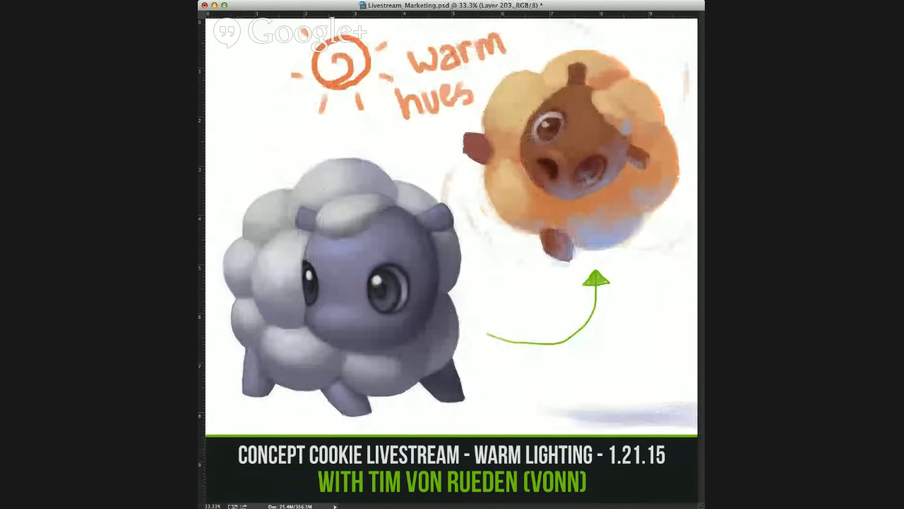
pyautogui.press('Delete')
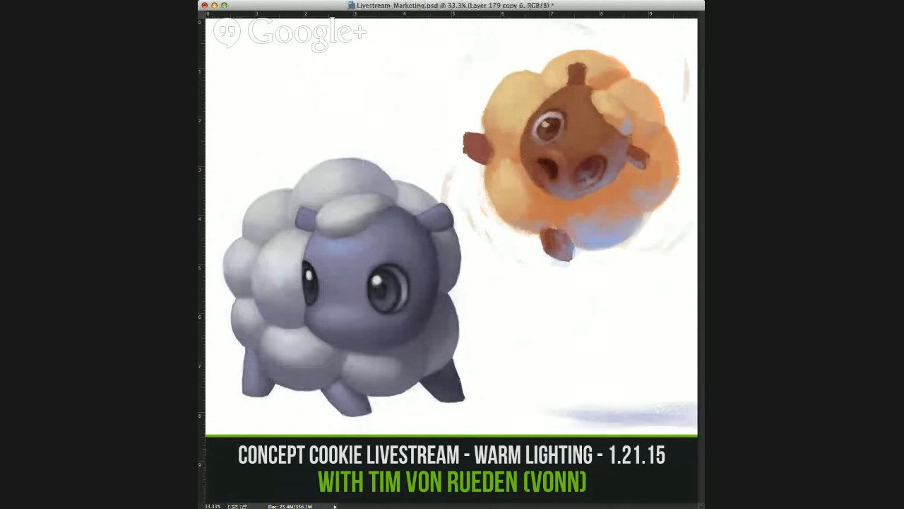
pyautogui.press('super+z')
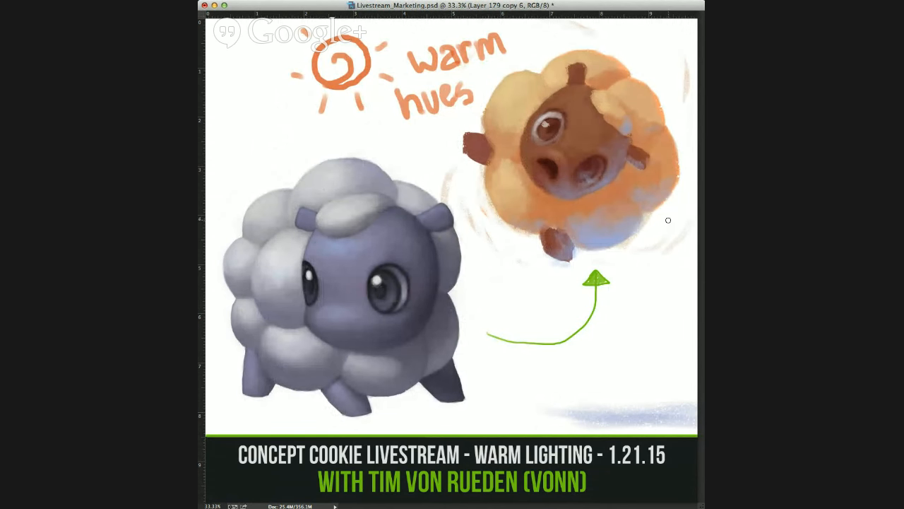
# Step: Scale the grey reference sheep down to a little over half its size and place it just below the sun sketch
pyautogui.press('super+t')
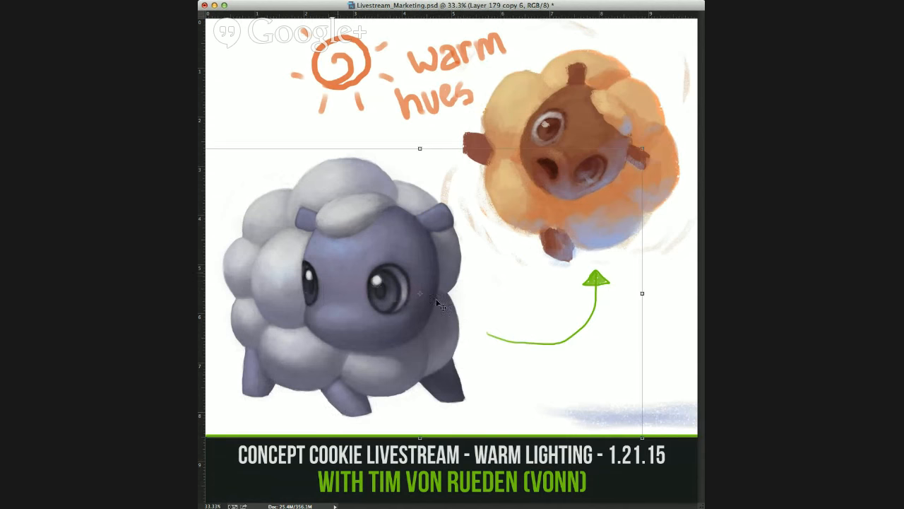
pyautogui.moveTo(641, 148); pyautogui.dragTo(468, 299)
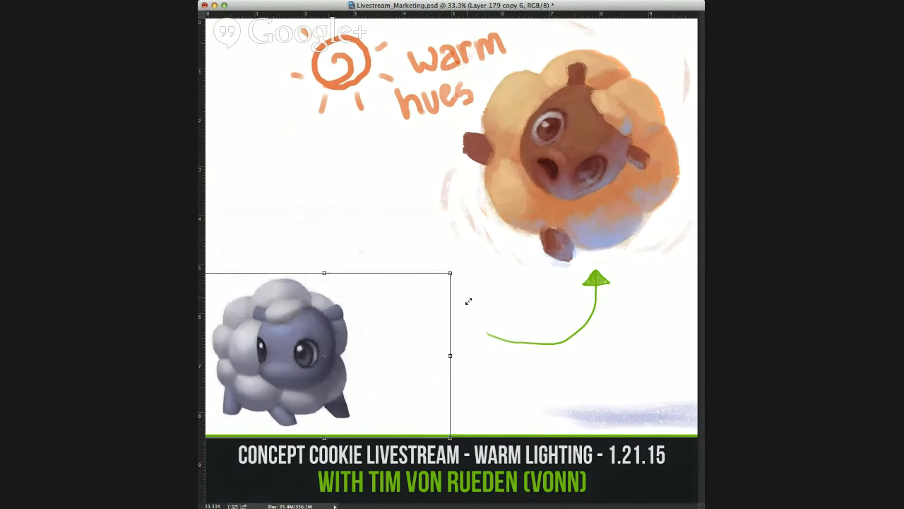
pyautogui.moveTo(386, 337); pyautogui.dragTo(407, 159)
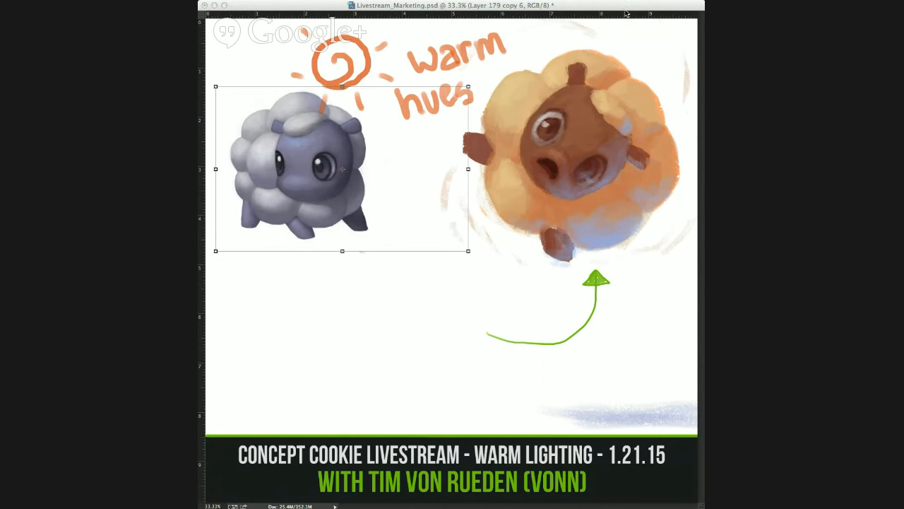
# Step: Bring up the Exercise_35_PracticeSheet.psd document
pyautogui.click(631, 44)
pyautogui.press('super+Tab')
pyautogui.press('super+Tab')
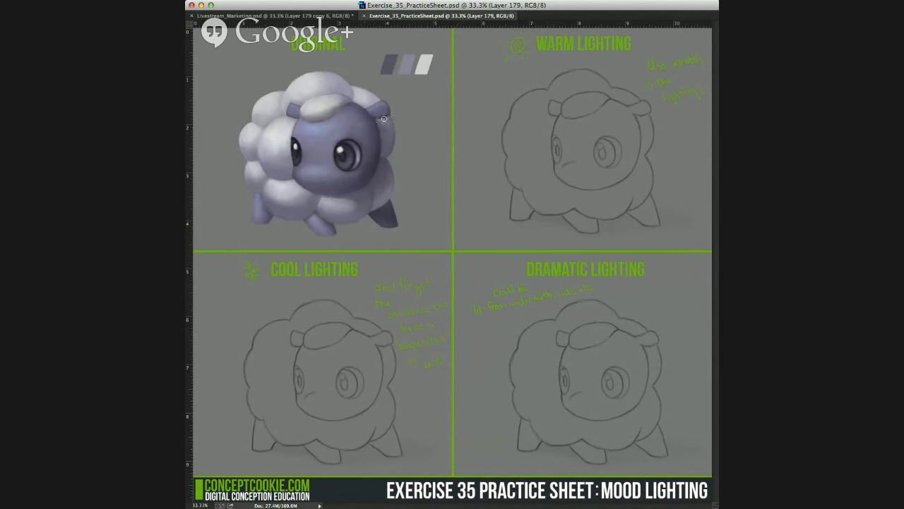
# Step: Sketch orange lines from the original sheep to the warm, cool and dramatic lighting panels, and undo them
pyautogui.moveTo(357, 93)
pyautogui.mouseDown()
pyautogui.moveTo(260, 81)
pyautogui.moveTo(286, 34)
pyautogui.moveTo(235, 75)
pyautogui.mouseUp()
pyautogui.press('super+z')
pyautogui.moveTo(415, 163)
pyautogui.mouseDown()
pyautogui.moveTo(512, 96)
pyautogui.moveTo(533, 106)
pyautogui.mouseUp()
pyautogui.moveTo(432, 201)
pyautogui.mouseDown()
pyautogui.moveTo(409, 320)
pyautogui.moveTo(530, 298)
pyautogui.mouseUp()
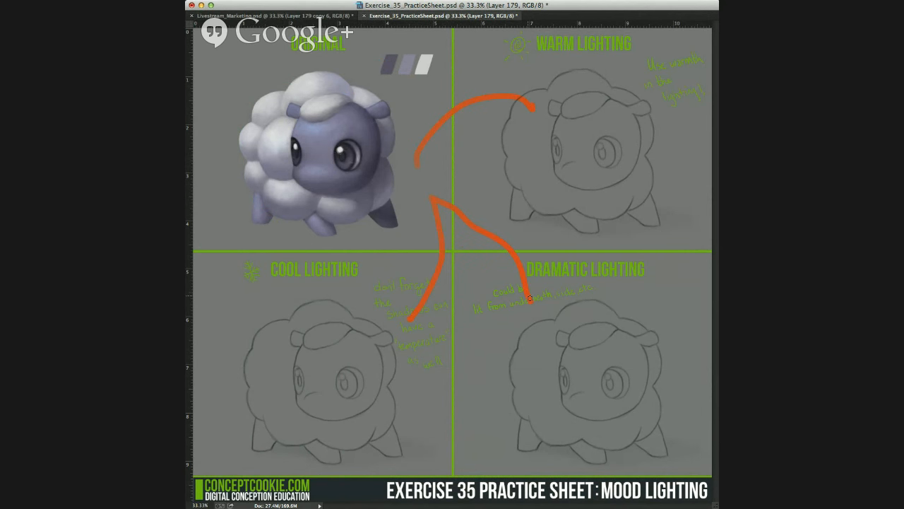
pyautogui.press('alt+super+z')
pyautogui.press('alt+super+z')
pyautogui.press('alt+super+z')
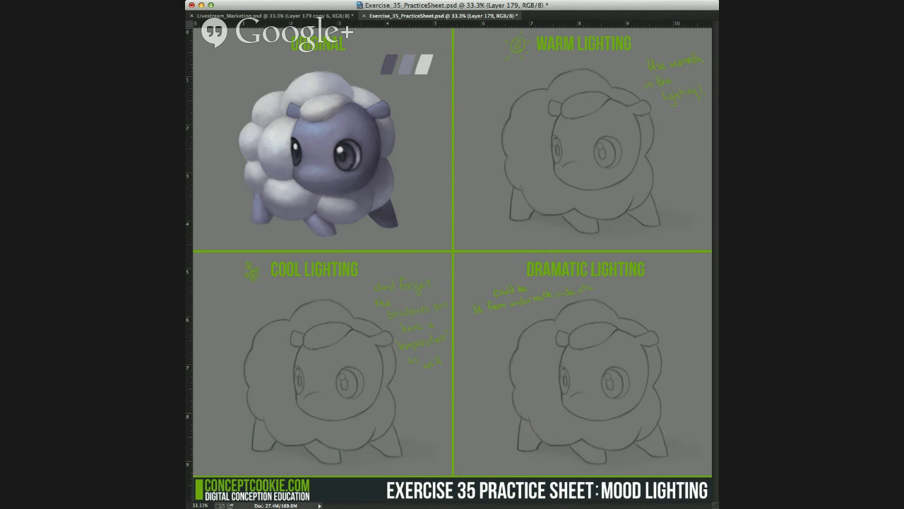
# Step: Copy the sheep outline from the Warm Lighting panel into Livestream_Marketing.psd and position it in the lower middle of the canvas
pyautogui.moveTo(478, 92)
pyautogui.mouseDown()
pyautogui.moveTo(473, 182)
pyautogui.moveTo(648, 275)
pyautogui.moveTo(664, 83)
pyautogui.moveTo(556, 63)
pyautogui.moveTo(510, 68)
pyautogui.mouseUp()
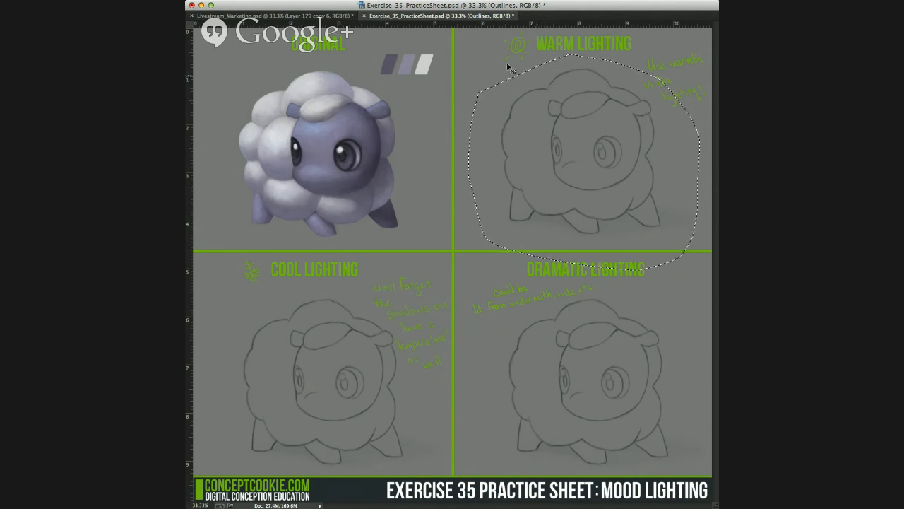
pyautogui.click(346, 17)
pyautogui.hotkey('ctrl', 'v')
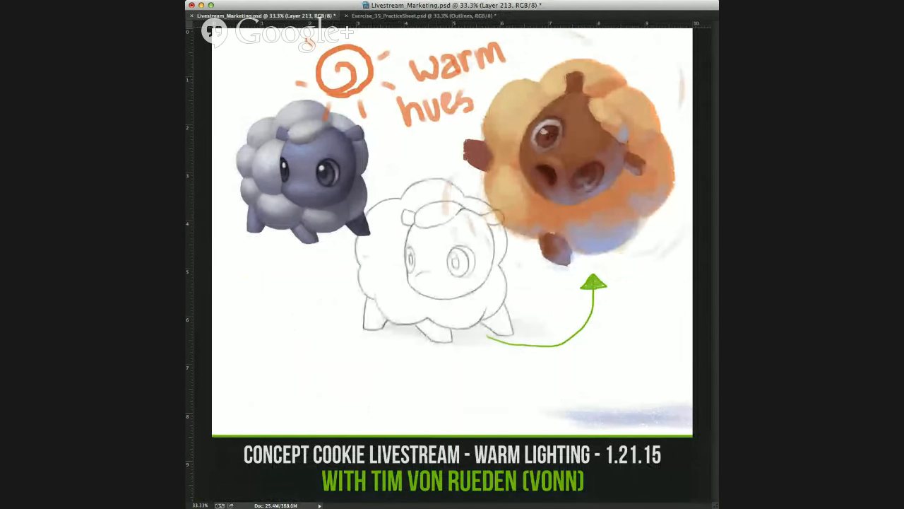
pyautogui.hotkey('ctrl', 't')
pyautogui.press('Return')
pyautogui.moveTo(515, 299); pyautogui.dragTo(553, 361)
pyautogui.hotkey('ctrl', 't')
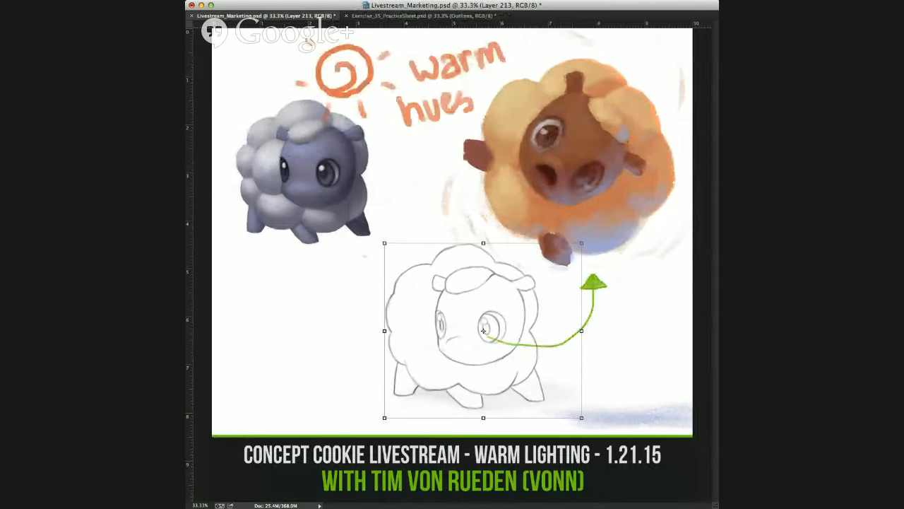
# Step: Scale the orange warm-lit sheep painting to about half its size and place it in the canvas's upper-right corner
pyautogui.hotkey('alt', '[')
pyautogui.moveTo(362, 432); pyautogui.dragTo(552, 194)
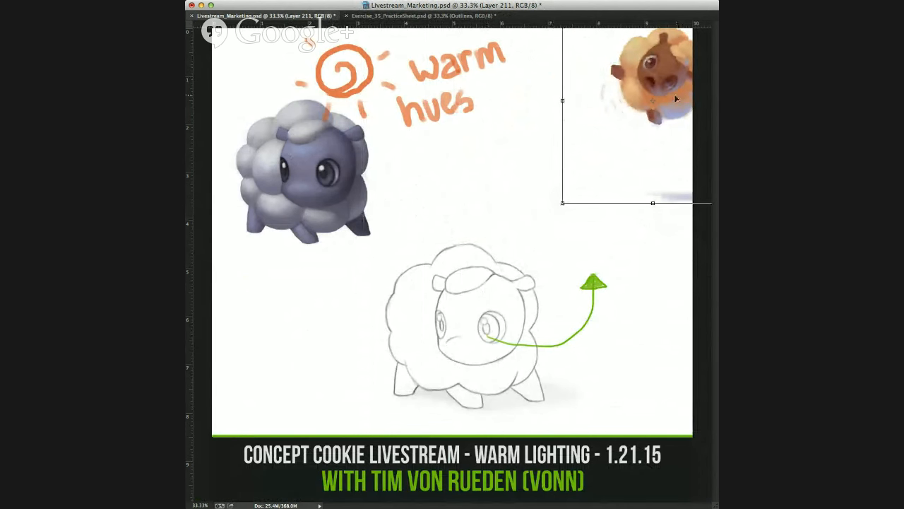
pyautogui.moveTo(674, 94); pyautogui.dragTo(631, 107)
pyautogui.press('Return')
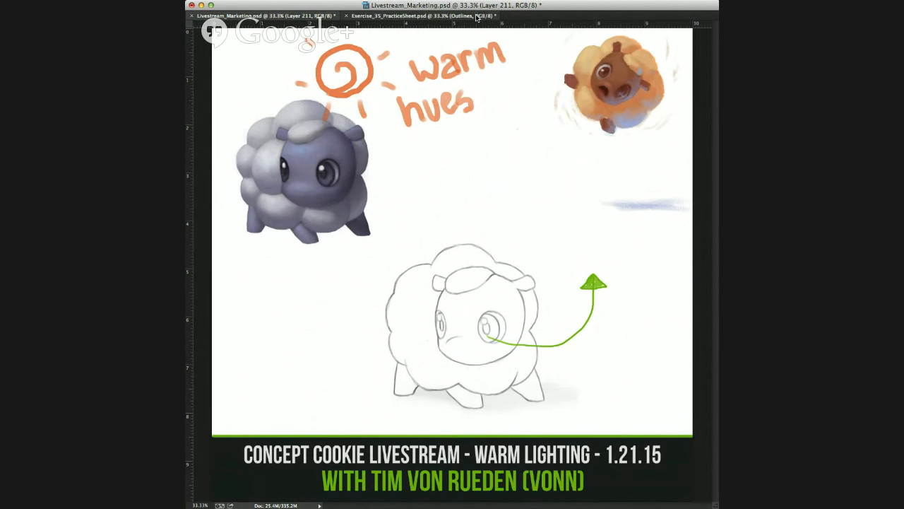
# Step: Detach Exercise_35_PracticeSheet.psd from the shared document window and return to Livestream_Marketing.psd
pyautogui.moveTo(478, 17); pyautogui.dragTo(483, 92)
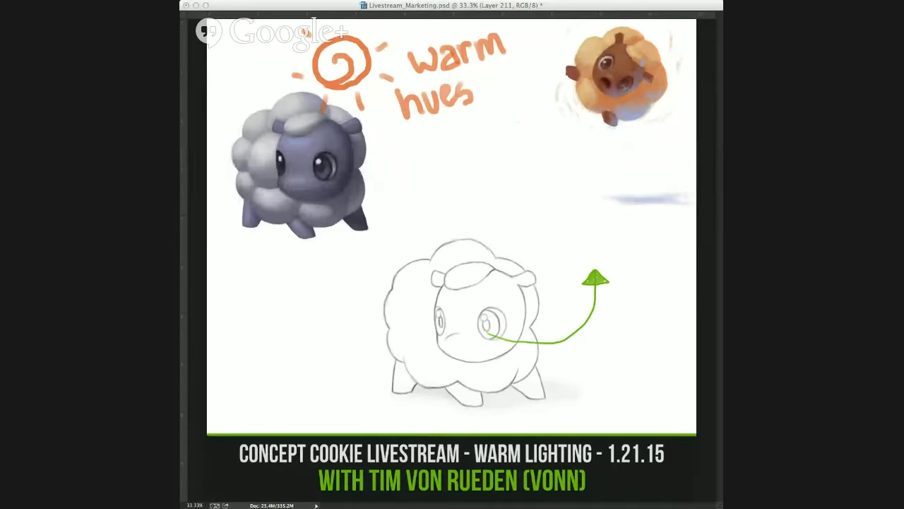
pyautogui.click(548, 7)
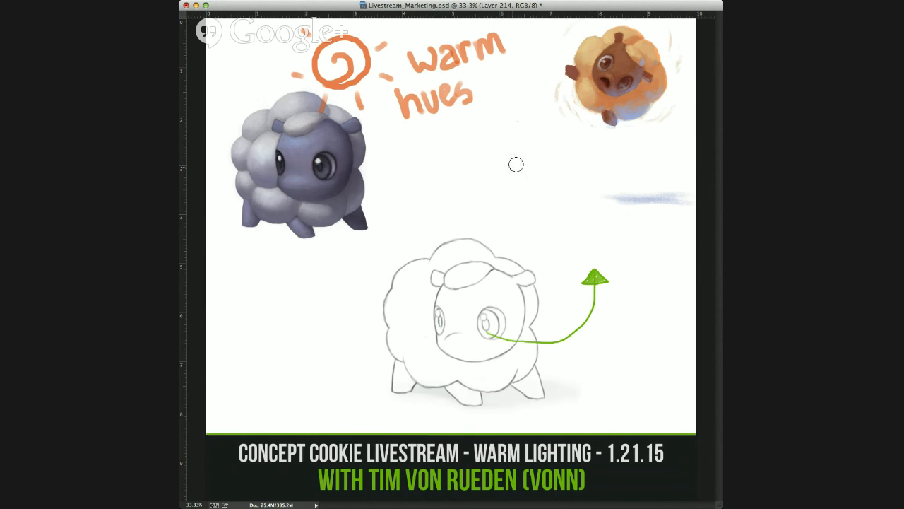
# Step: Paint palette swatches above the outline in dark brown, browns, yellow and cream, plus light orange and lavender sampled from the warm-lit sheep
pyautogui.moveTo(516, 163)
pyautogui.mouseDown()
pyautogui.moveTo(520, 176)
pyautogui.moveTo(588, 203)
pyautogui.mouseUp()
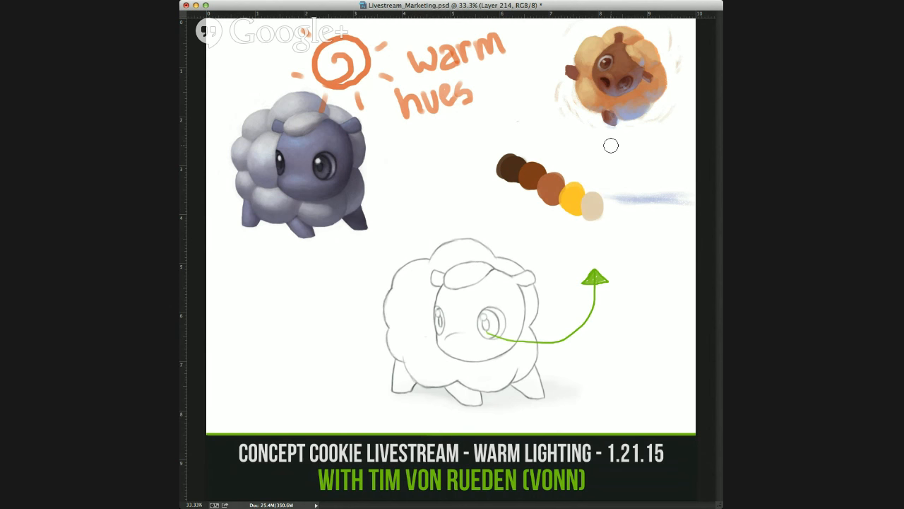
pyautogui.keyDown('alt'); pyautogui.click(638, 92); pyautogui.keyUp('alt')
pyautogui.moveTo(543, 198); pyautogui.dragTo(534, 199)
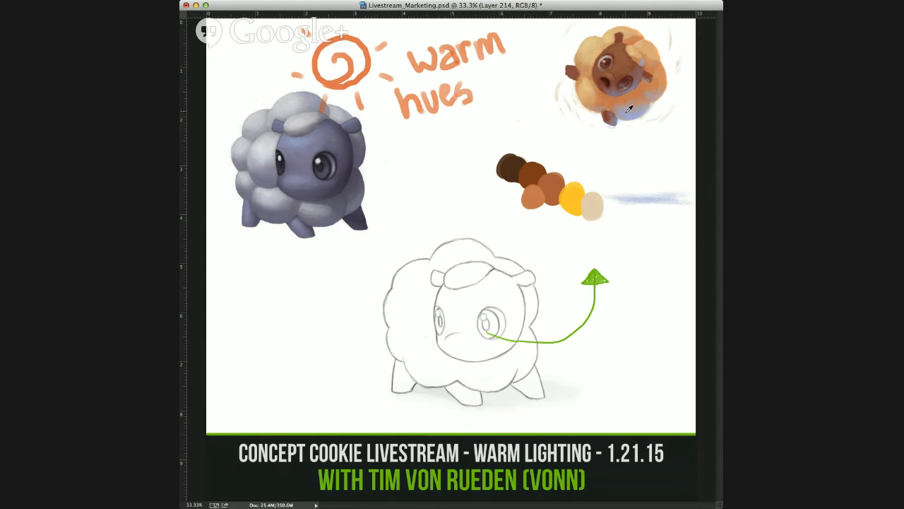
pyautogui.keyDown('alt'); pyautogui.click(628, 109); pyautogui.keyUp('alt')
pyautogui.moveTo(585, 172); pyautogui.dragTo(595, 173)
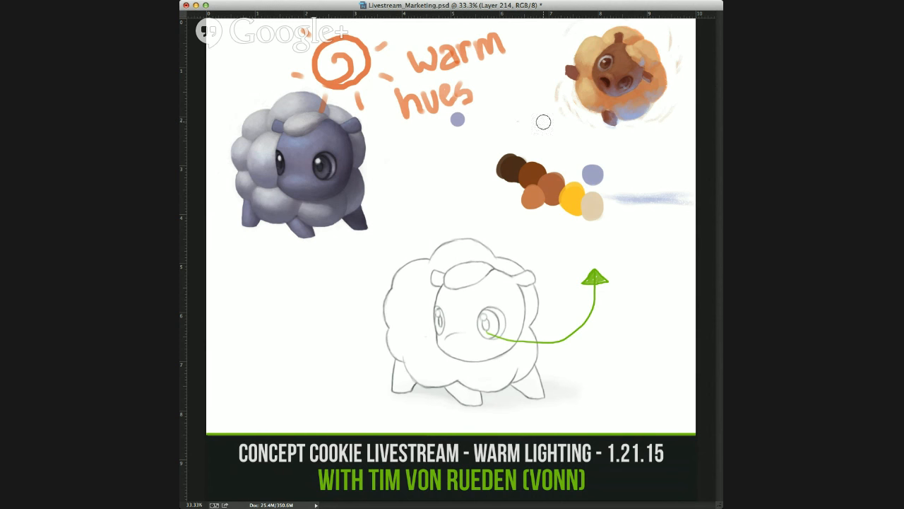
# Step: Extend the palette with orange, red-orange, rust, very dark brown and deep red swatches around the existing ones
pyautogui.keyDown('alt'); pyautogui.click(594, 171); pyautogui.keyUp('alt')
pyautogui.moveTo(538, 141)
pyautogui.mouseDown()
pyautogui.moveTo(482, 182)
pyautogui.moveTo(578, 223)
pyautogui.moveTo(633, 183)
pyautogui.moveTo(551, 142)
pyautogui.moveTo(510, 149)
pyautogui.mouseUp()
pyautogui.hotkey('ctrl', 'z')
pyautogui.moveTo(568, 221); pyautogui.dragTo(558, 211)
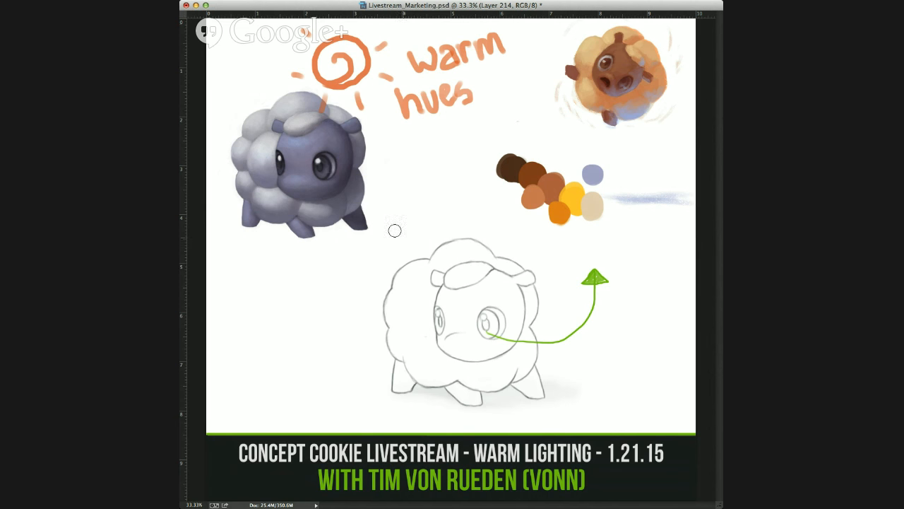
pyautogui.click(538, 216)
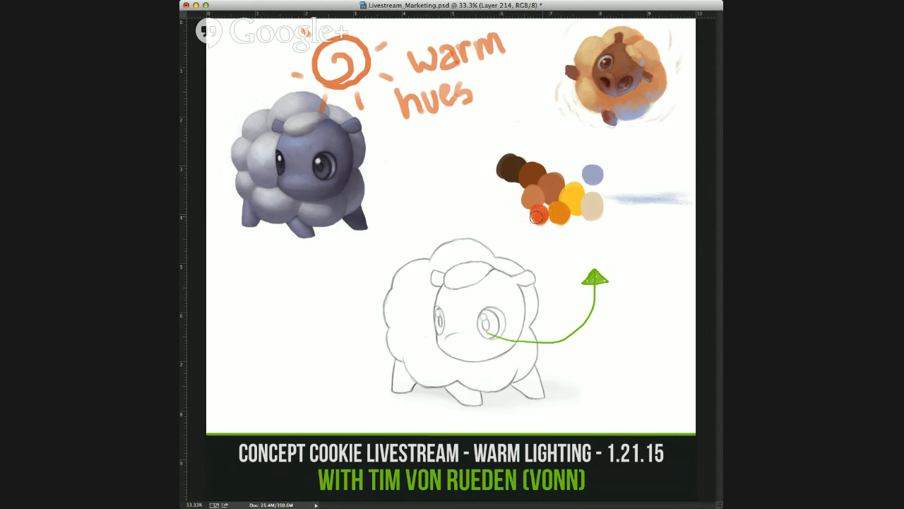
pyautogui.moveTo(537, 217); pyautogui.dragTo(531, 212)
pyautogui.moveTo(572, 178); pyautogui.dragTo(568, 170)
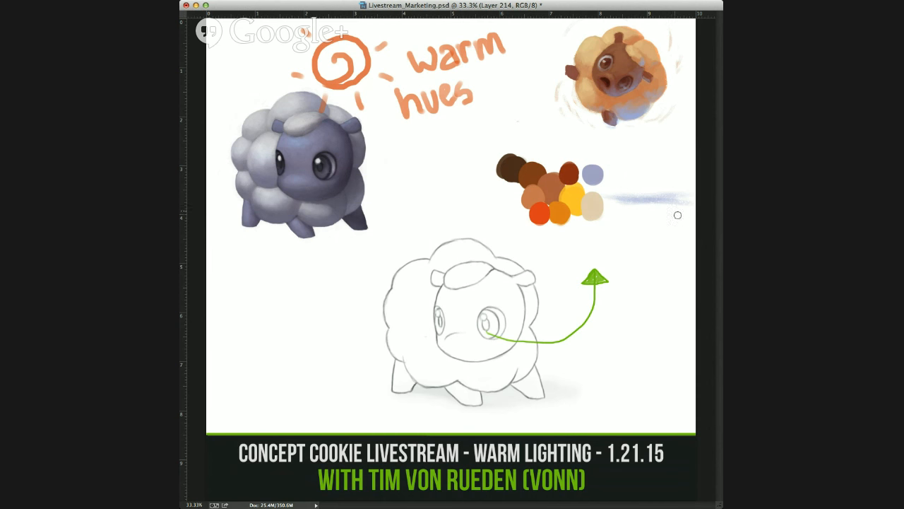
pyautogui.moveTo(550, 171); pyautogui.dragTo(556, 158)
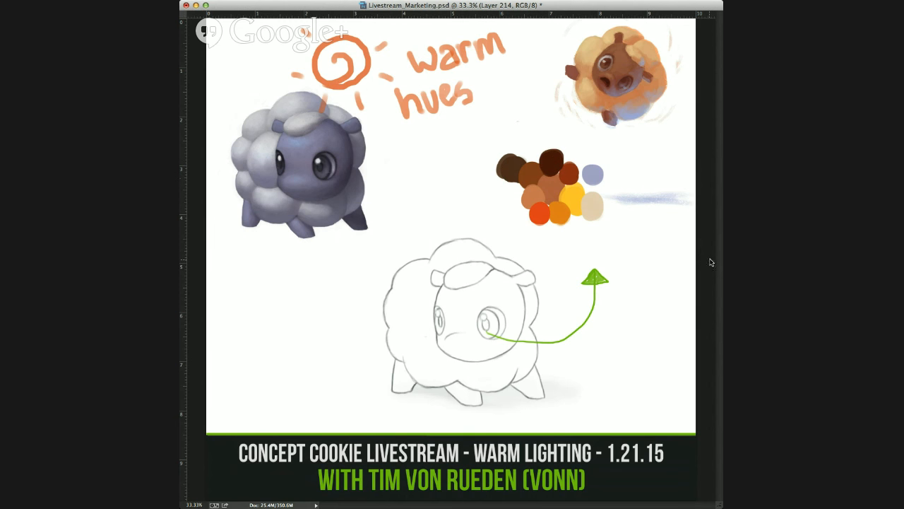
pyautogui.moveTo(566, 158); pyautogui.dragTo(571, 154)
pyautogui.moveTo(534, 94); pyautogui.dragTo(474, 212)
pyautogui.hotkey('ctrl', 'z')
pyautogui.hotkey('ctrl', '+')
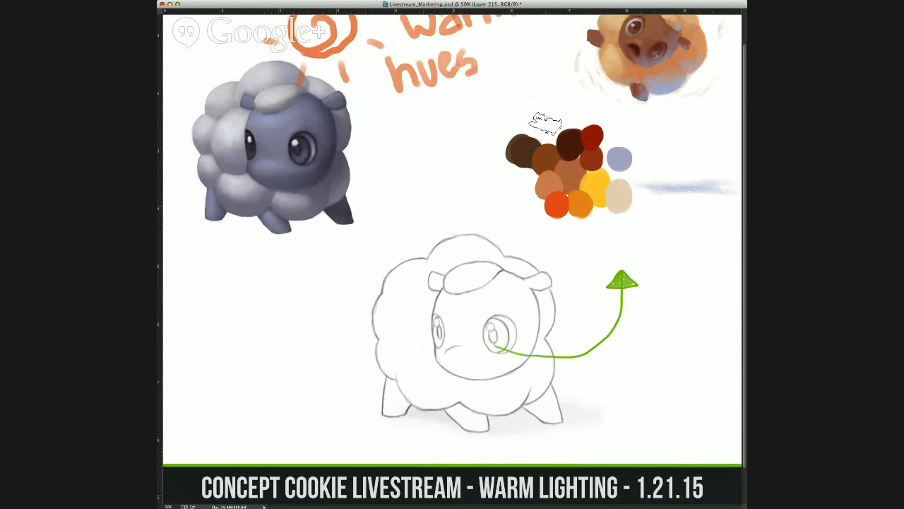
pyautogui.keyDown('alt'); pyautogui.click(577, 173); pyautogui.keyUp('alt')
pyautogui.moveTo(457, 304)
pyautogui.mouseDown()
pyautogui.moveTo(464, 325)
pyautogui.moveTo(483, 318)
pyautogui.moveTo(497, 340)
pyautogui.mouseUp()
pyautogui.press('super+z')
# Step: Change the brush and block in the outlined sheep's wool and face with warm browns sampled from the palette and painting
pyautogui.press('.')
pyautogui.moveTo(428, 164)
pyautogui.mouseDown()
pyautogui.moveTo(452, 266)
pyautogui.moveTo(448, 241)
pyautogui.moveTo(461, 232)
pyautogui.moveTo(426, 245)
pyautogui.moveTo(398, 384)
pyautogui.mouseUp()
pyautogui.press('super+z')
pyautogui.keyDown('alt'); pyautogui.click(550, 161); pyautogui.keyUp('alt')
pyautogui.moveTo(510, 377)
pyautogui.mouseDown()
pyautogui.moveTo(500, 408)
pyautogui.moveTo(518, 401)
pyautogui.moveTo(538, 337)
pyautogui.moveTo(528, 393)
pyautogui.moveTo(533, 354)
pyautogui.moveTo(456, 400)
pyautogui.moveTo(427, 407)
pyautogui.moveTo(394, 396)
pyautogui.moveTo(394, 386)
pyautogui.moveTo(461, 384)
pyautogui.moveTo(443, 375)
pyautogui.moveTo(513, 372)
pyautogui.moveTo(549, 318)
pyautogui.moveTo(541, 311)
pyautogui.moveTo(542, 337)
pyautogui.moveTo(531, 284)
pyautogui.moveTo(503, 252)
pyautogui.moveTo(534, 290)
pyautogui.moveTo(512, 332)
pyautogui.mouseUp()
pyautogui.keyDown('alt'); pyautogui.click(518, 291); pyautogui.keyUp('alt')
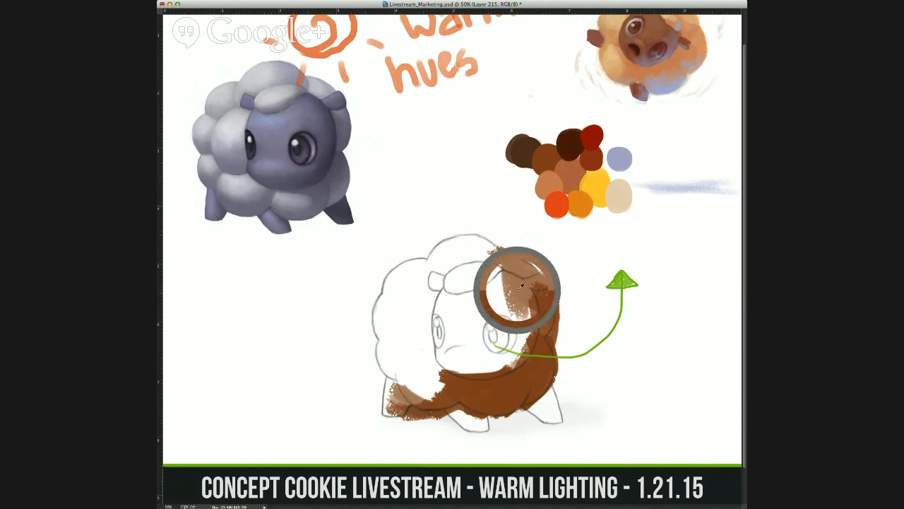
pyautogui.moveTo(519, 289)
pyautogui.mouseDown()
pyautogui.moveTo(476, 367)
pyautogui.moveTo(439, 291)
pyautogui.moveTo(378, 300)
pyautogui.moveTo(389, 381)
pyautogui.moveTo(403, 293)
pyautogui.moveTo(408, 372)
pyautogui.moveTo(424, 384)
pyautogui.moveTo(444, 371)
pyautogui.moveTo(437, 330)
pyautogui.moveTo(424, 344)
pyautogui.moveTo(410, 276)
pyautogui.moveTo(461, 249)
pyautogui.moveTo(483, 255)
pyautogui.mouseUp()
# Step: Reduce the brush size and paint the outlined sheep's three visible legs dark brown
pyautogui.press('[')
pyautogui.press('[')
pyautogui.press('[')
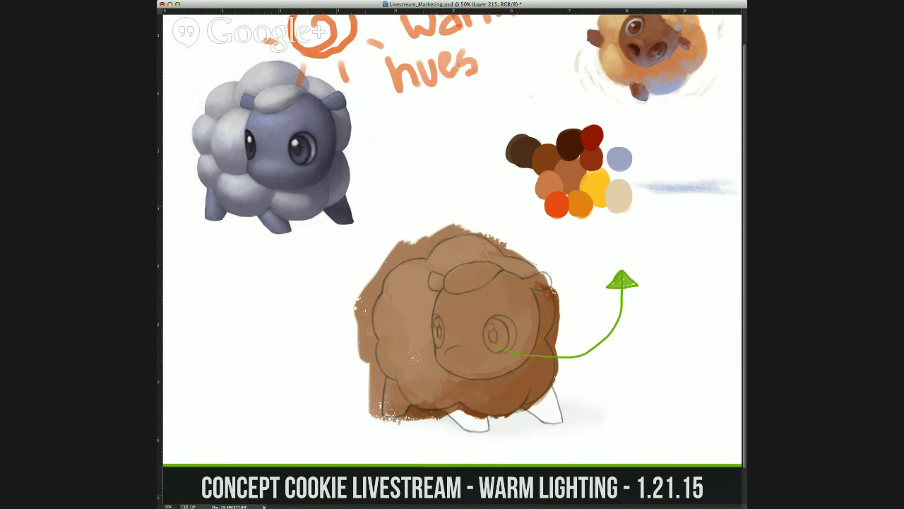
pyautogui.moveTo(461, 418)
pyautogui.mouseDown()
pyautogui.moveTo(463, 409)
pyautogui.moveTo(483, 424)
pyautogui.moveTo(468, 428)
pyautogui.moveTo(465, 413)
pyautogui.moveTo(466, 422)
pyautogui.mouseUp()
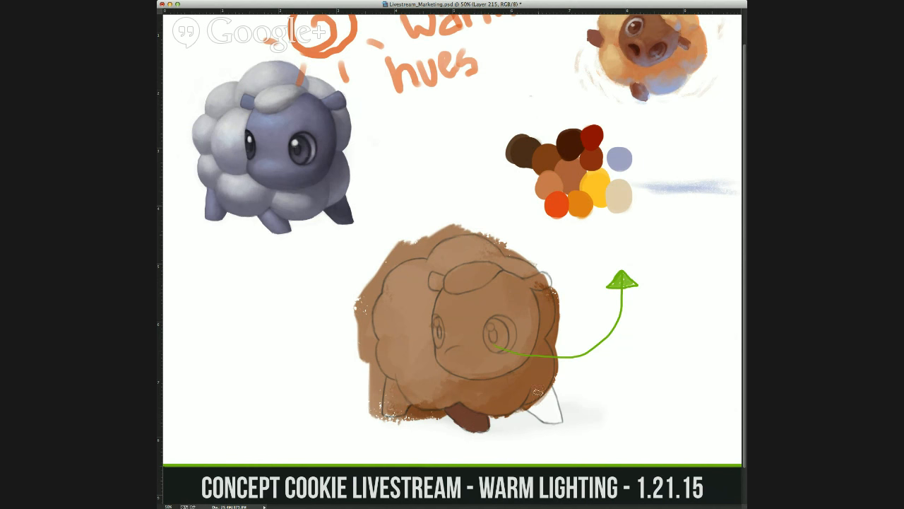
pyautogui.moveTo(543, 399)
pyautogui.mouseDown()
pyautogui.moveTo(534, 414)
pyautogui.moveTo(544, 415)
pyautogui.moveTo(540, 403)
pyautogui.moveTo(534, 409)
pyautogui.moveTo(550, 398)
pyautogui.moveTo(560, 414)
pyautogui.moveTo(530, 420)
pyautogui.moveTo(537, 408)
pyautogui.moveTo(548, 415)
pyautogui.mouseUp()
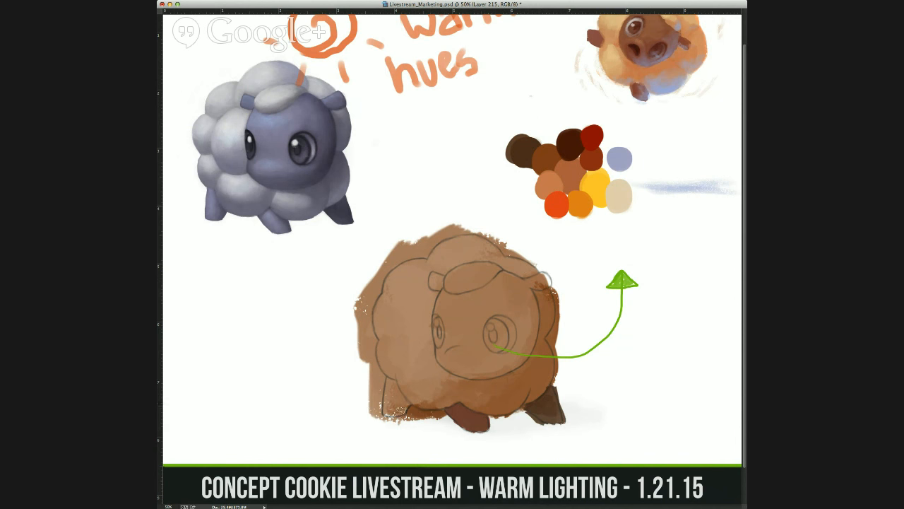
pyautogui.moveTo(393, 394)
pyautogui.mouseDown()
pyautogui.moveTo(407, 404)
pyautogui.moveTo(386, 413)
pyautogui.moveTo(399, 414)
pyautogui.moveTo(390, 400)
pyautogui.mouseUp()
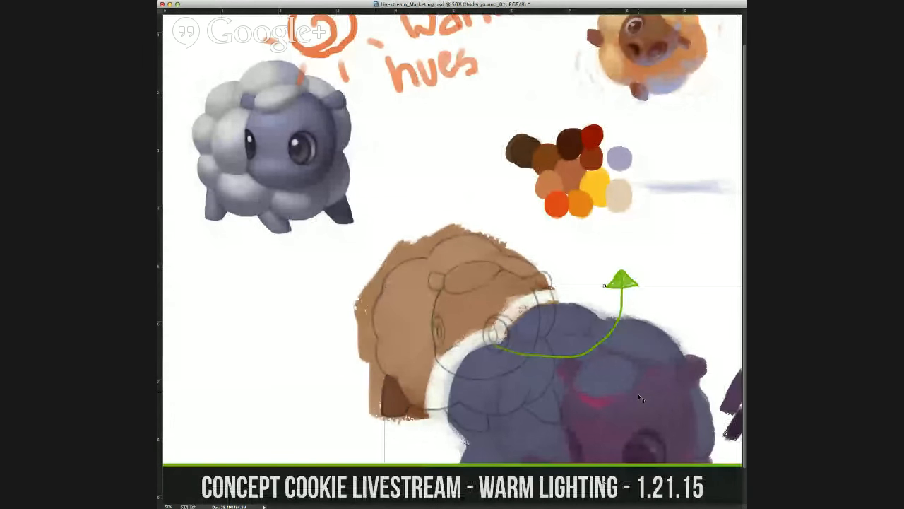
# Step: Scale down the purple, lava-lit sheep painting and place it directly below the grey reference sheep
pyautogui.moveTo(616, 23); pyautogui.dragTo(355, 175)
pyautogui.moveTo(347, 264); pyautogui.dragTo(339, 290)
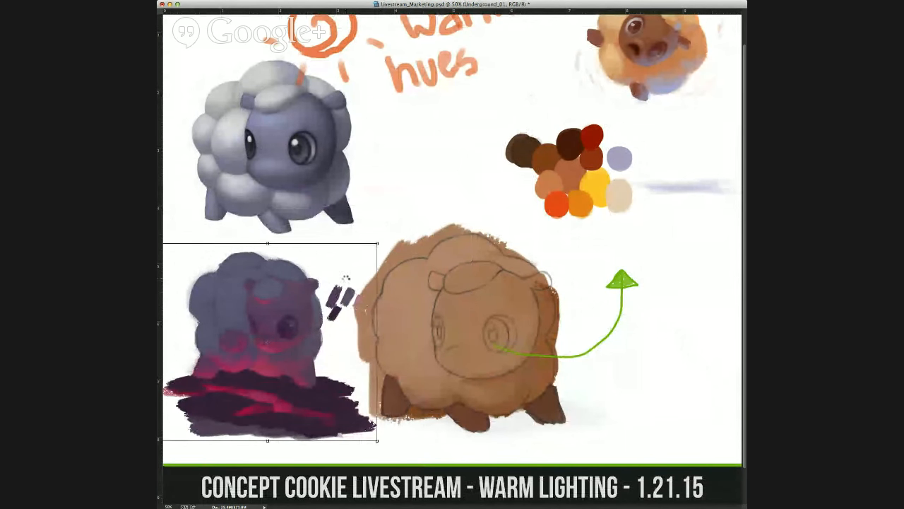
pyautogui.press('Return')
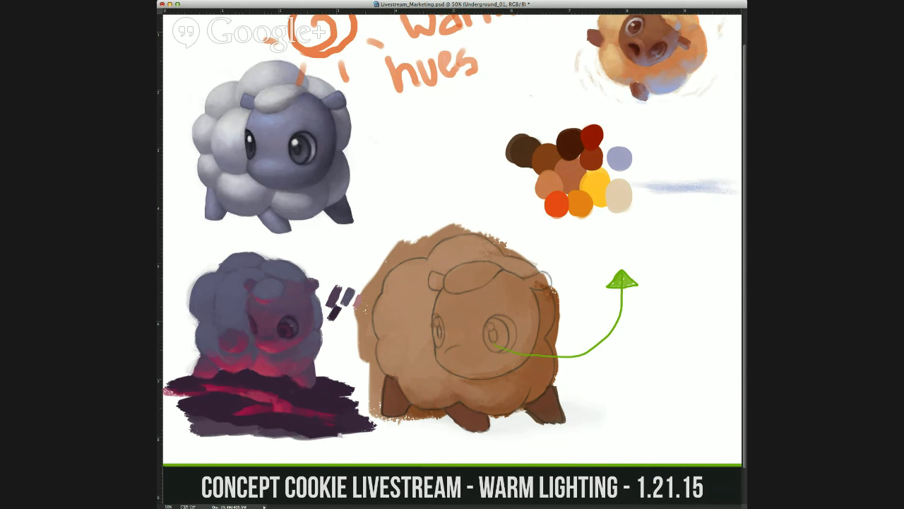
# Step: Shift the brown sheep, its outline, the palette, arrow and "warm hues" note together to the right, away from the lava-lit sheep
pyautogui.hotkey('ctrl', 'alt', 'shift', 'n')
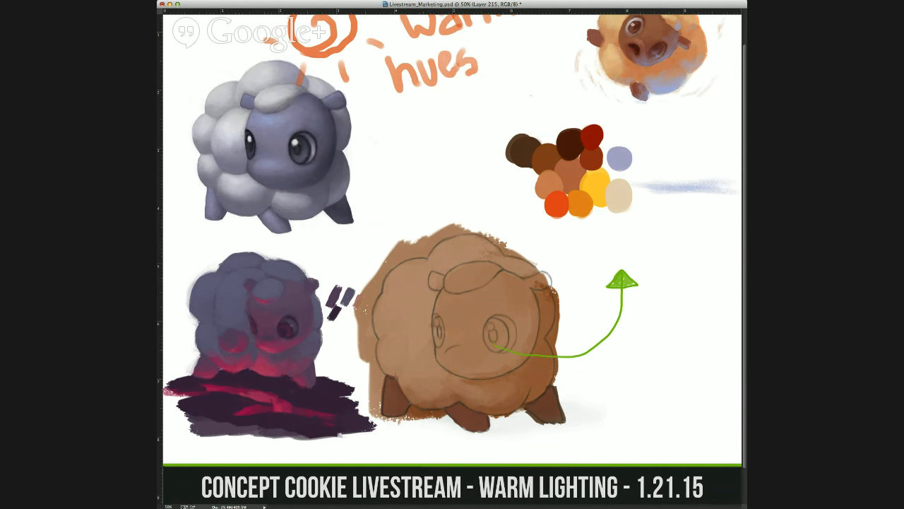
pyautogui.press('v')
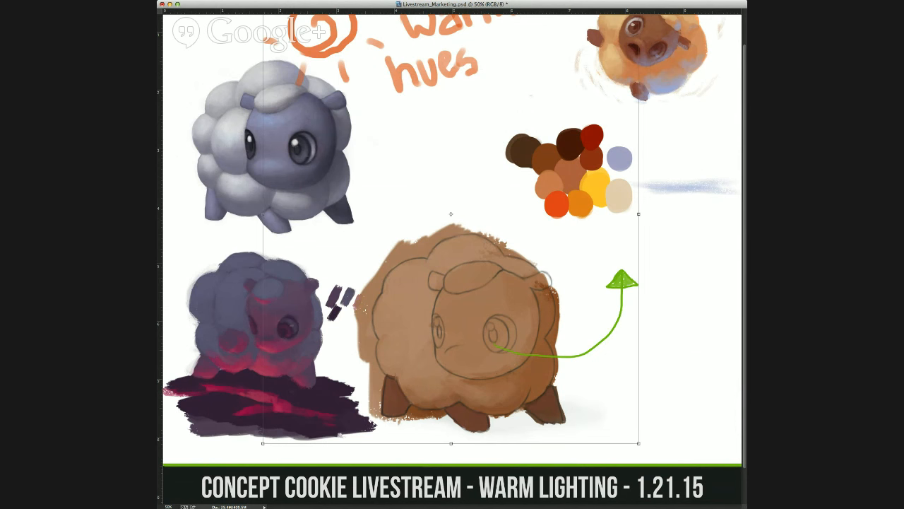
pyautogui.moveTo(513, 264); pyautogui.dragTo(572, 278)
pyautogui.press('super+z')
pyautogui.keyDown('super'); pyautogui.click(601, 273); pyautogui.keyUp('super')
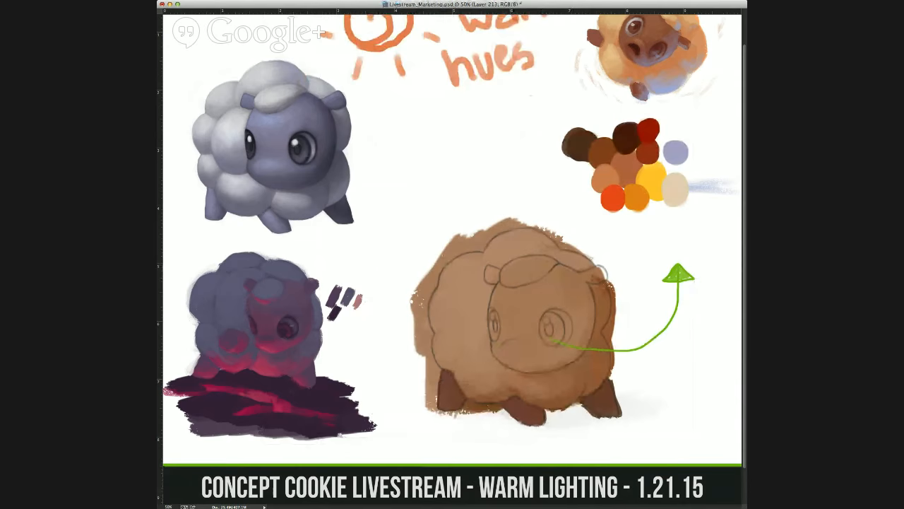
# Step: Add a new layer and paint lighter tan light onto the wool puffs beside the outlined sheep's face
pyautogui.press('super+shift+alt+n')
pyautogui.moveTo(456, 276)
pyautogui.mouseDown()
pyautogui.moveTo(459, 284)
pyautogui.moveTo(459, 265)
pyautogui.moveTo(475, 273)
pyautogui.moveTo(455, 267)
pyautogui.moveTo(443, 286)
pyautogui.moveTo(445, 315)
pyautogui.mouseUp()
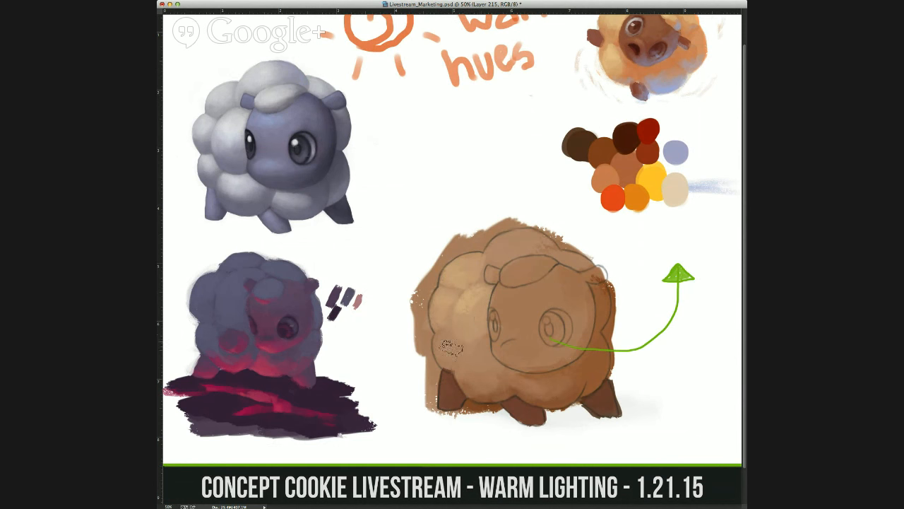
pyautogui.moveTo(443, 213)
pyautogui.mouseDown()
pyautogui.moveTo(377, 135)
pyautogui.moveTo(362, 138)
pyautogui.moveTo(367, 132)
pyautogui.moveTo(359, 158)
pyautogui.moveTo(371, 127)
pyautogui.moveTo(367, 154)
pyautogui.mouseUp()
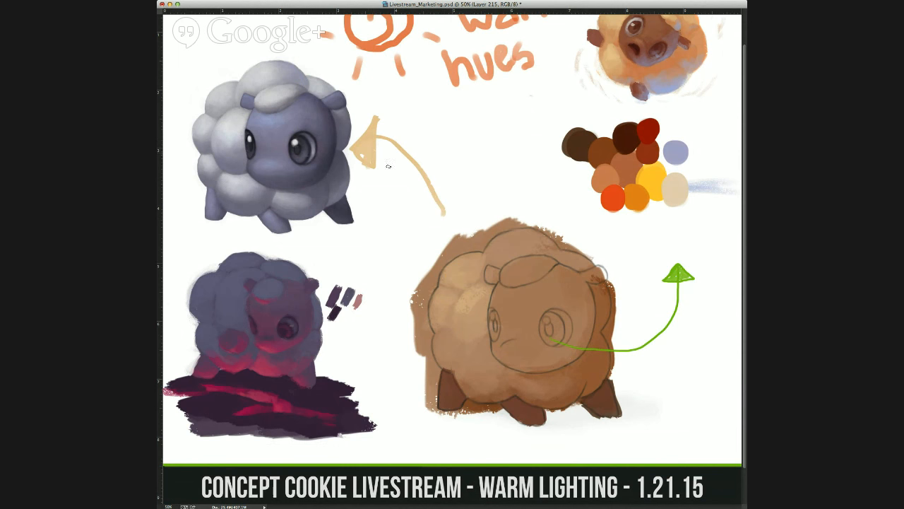
pyautogui.press('super+z')
pyautogui.moveTo(419, 234)
pyautogui.mouseDown()
pyautogui.moveTo(361, 271)
pyautogui.moveTo(364, 254)
pyautogui.mouseUp()
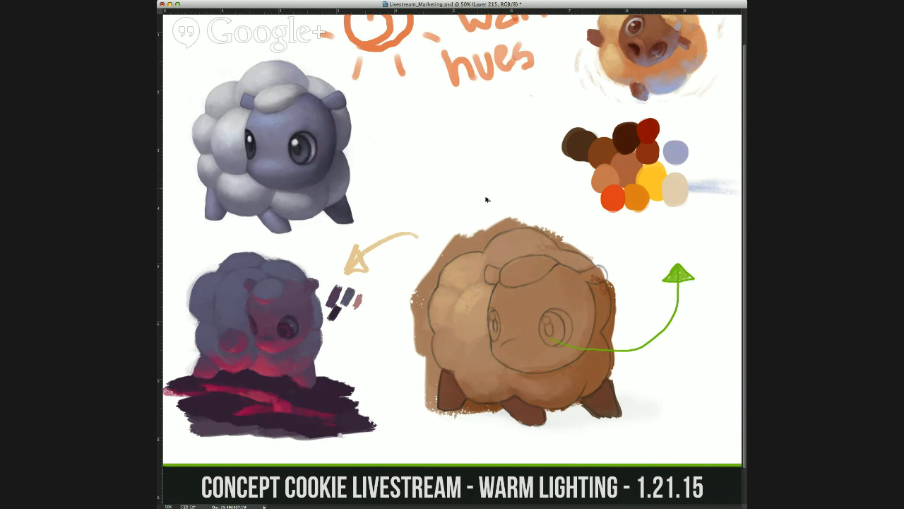
pyautogui.press('super+z')
pyautogui.moveTo(493, 201)
pyautogui.mouseDown()
pyautogui.moveTo(567, 75)
pyautogui.moveTo(573, 97)
pyautogui.moveTo(561, 66)
pyautogui.moveTo(571, 79)
pyautogui.mouseUp()
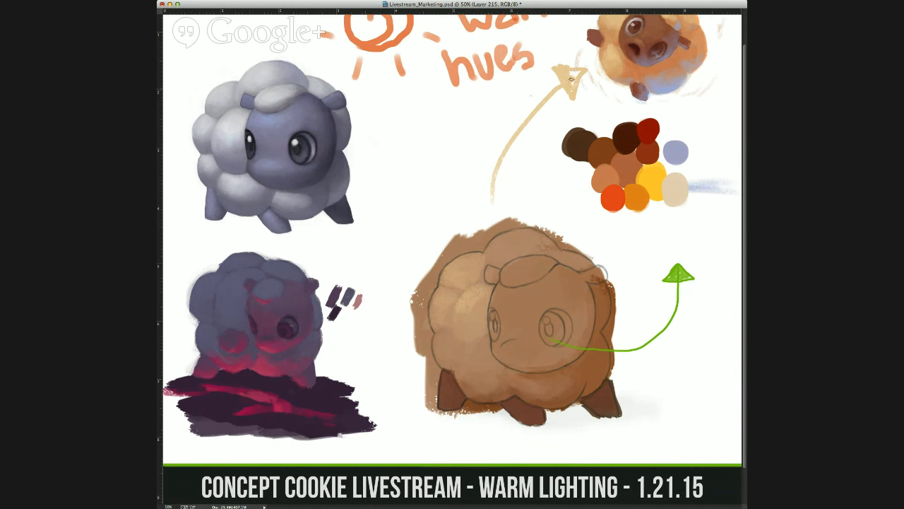
pyautogui.press('super+z')
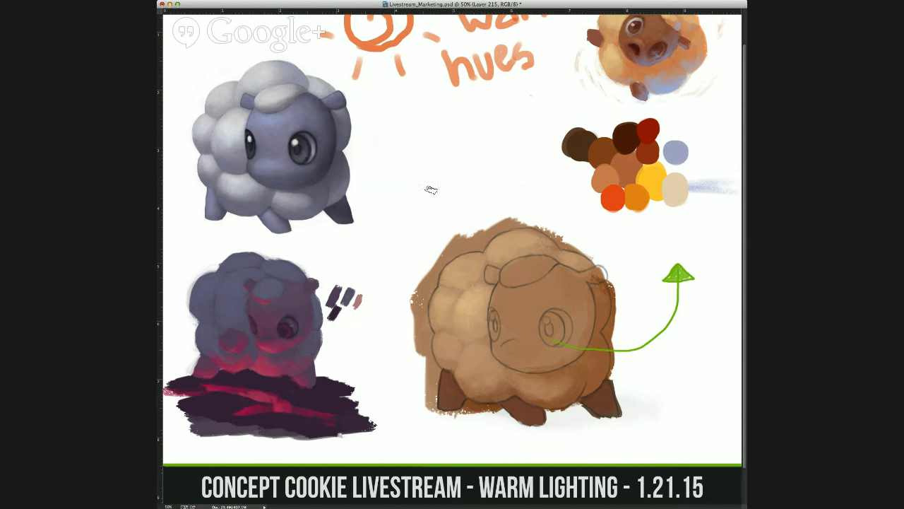
pyautogui.moveTo(393, 151); pyautogui.dragTo(452, 214)
pyautogui.moveTo(394, 197)
pyautogui.mouseDown()
pyautogui.moveTo(460, 221)
pyautogui.moveTo(414, 204)
pyautogui.mouseUp()
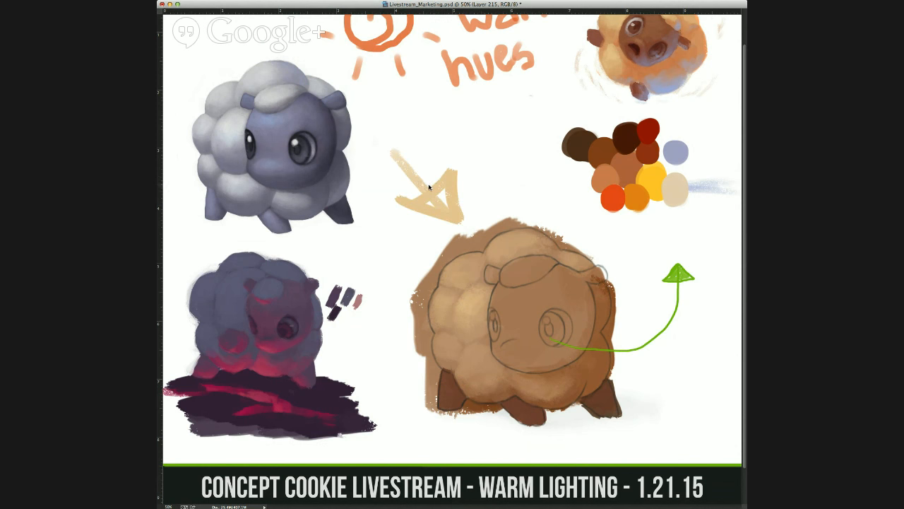
pyautogui.press('super+alt+z')
pyautogui.press('super+alt+z')
pyautogui.press('super+alt+z')
pyautogui.press('super+shift+z')
pyautogui.press('super+alt+z')
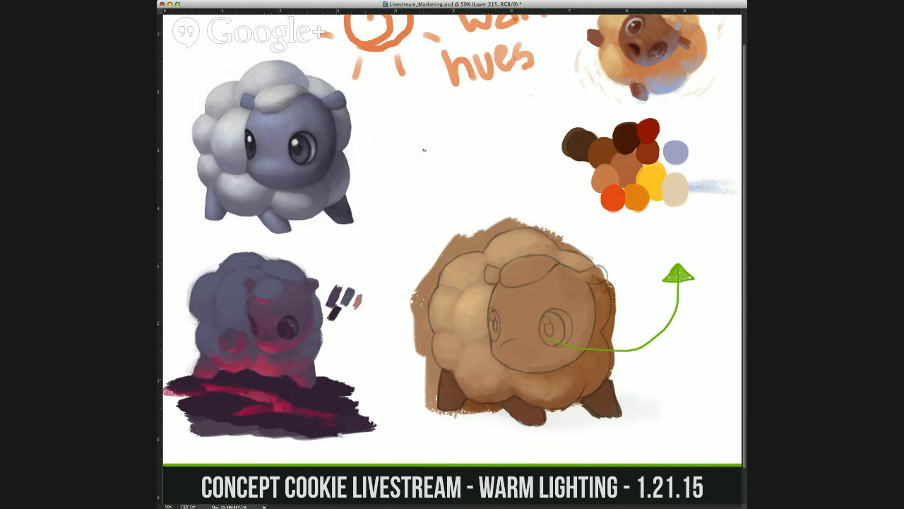
# Step: Try to sketch a cream cylinder-shaped light arrow between the grey sheep and the outlined sheep
pyautogui.moveTo(422, 149)
pyautogui.mouseDown()
pyautogui.moveTo(413, 175)
pyautogui.moveTo(390, 187)
pyautogui.moveTo(398, 145)
pyautogui.moveTo(416, 142)
pyautogui.moveTo(420, 154)
pyautogui.moveTo(416, 168)
pyautogui.moveTo(393, 147)
pyautogui.moveTo(418, 170)
pyautogui.moveTo(390, 185)
pyautogui.moveTo(430, 195)
pyautogui.mouseUp()
pyautogui.moveTo(426, 159); pyautogui.dragTo(439, 182)
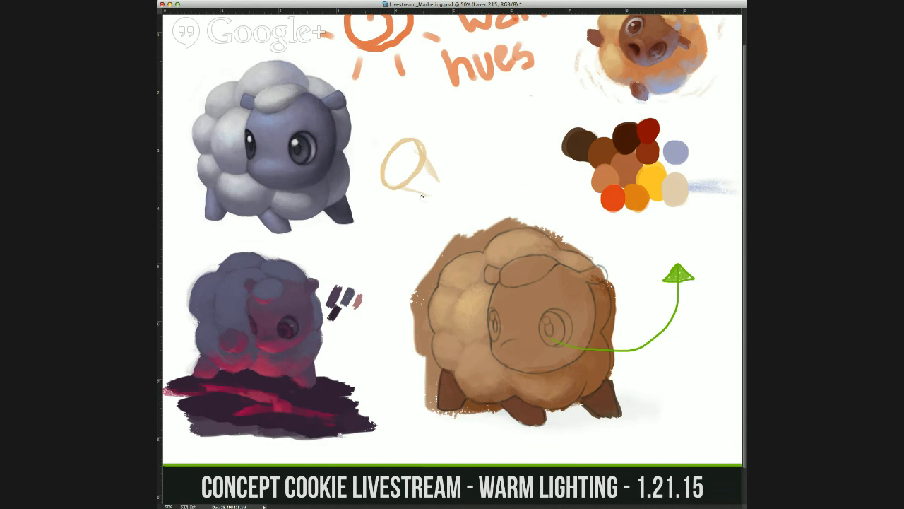
pyautogui.moveTo(417, 211); pyautogui.dragTo(446, 175)
pyautogui.moveTo(461, 212)
pyautogui.mouseDown()
pyautogui.moveTo(425, 211)
pyautogui.moveTo(459, 216)
pyautogui.moveTo(452, 175)
pyautogui.mouseUp()
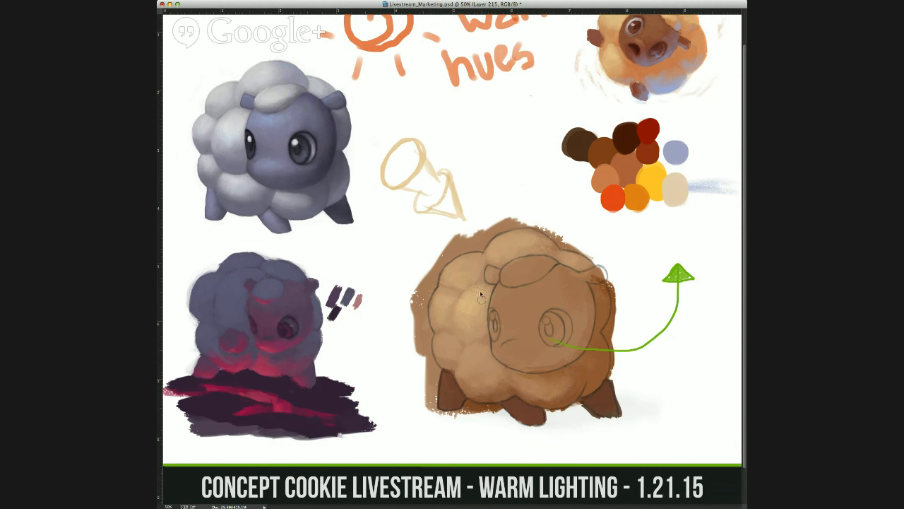
pyautogui.press('super+alt+z')
pyautogui.press('super+alt+z')
pyautogui.press('super+alt+z')
pyautogui.press('super+alt+z')
pyautogui.press('super+alt+z')
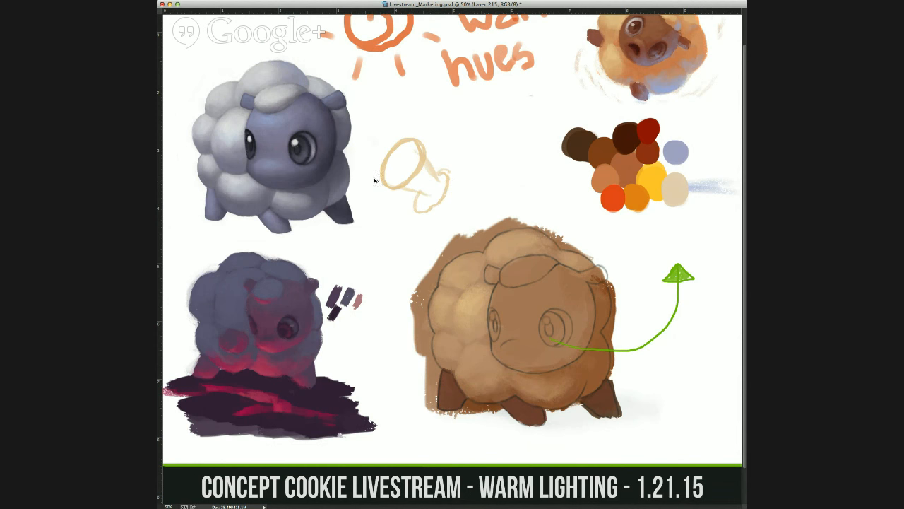
pyautogui.press('e')
pyautogui.moveTo(417, 178)
pyautogui.mouseDown()
pyautogui.moveTo(384, 184)
pyautogui.moveTo(421, 143)
pyautogui.moveTo(386, 173)
pyautogui.moveTo(421, 158)
pyautogui.moveTo(383, 184)
pyautogui.moveTo(416, 196)
pyautogui.mouseUp()
# Step: Sketch a cream three-dimensional arrow with an open conical shaft above the outlined sheep, aimed down toward its wool
pyautogui.press('b')
pyautogui.moveTo(424, 148); pyautogui.dragTo(444, 181)
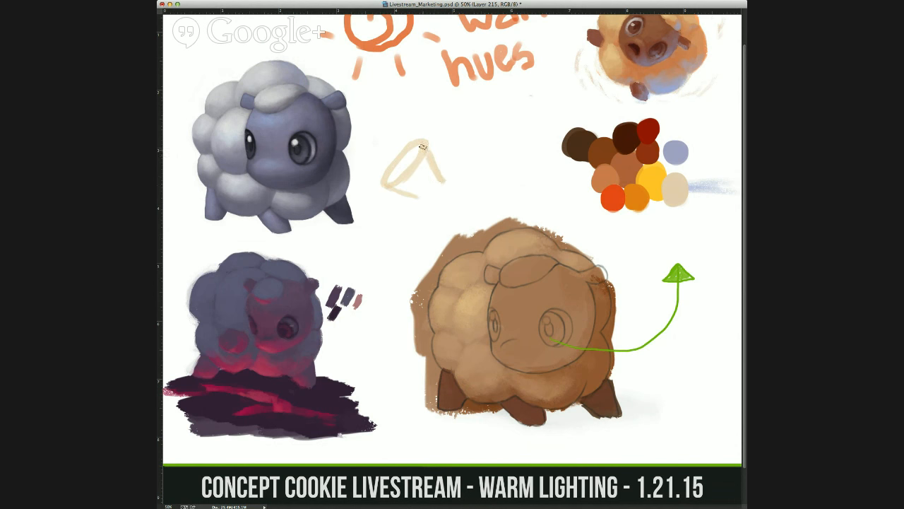
pyautogui.moveTo(416, 210); pyautogui.dragTo(455, 178)
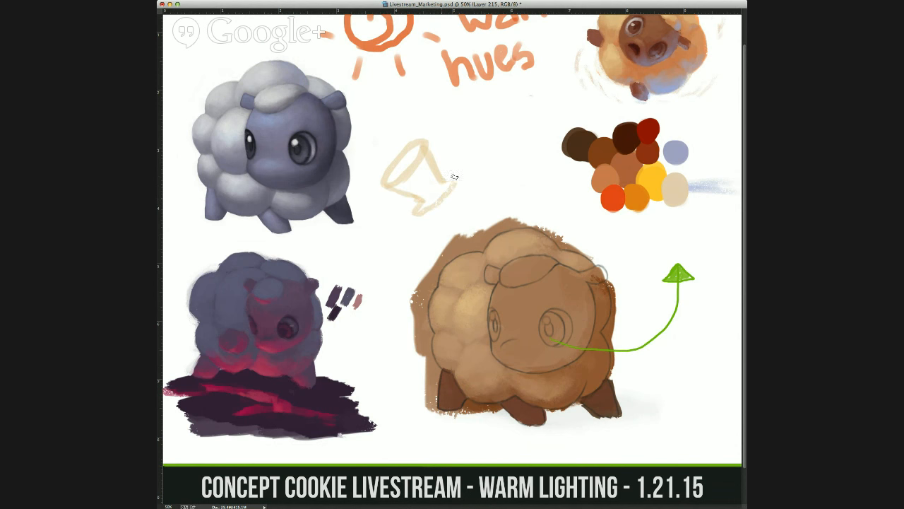
pyautogui.moveTo(423, 205)
pyautogui.mouseDown()
pyautogui.moveTo(444, 187)
pyautogui.moveTo(445, 218)
pyautogui.mouseUp()
pyautogui.moveTo(457, 178)
pyautogui.mouseDown()
pyautogui.moveTo(456, 214)
pyautogui.moveTo(424, 211)
pyautogui.mouseUp()
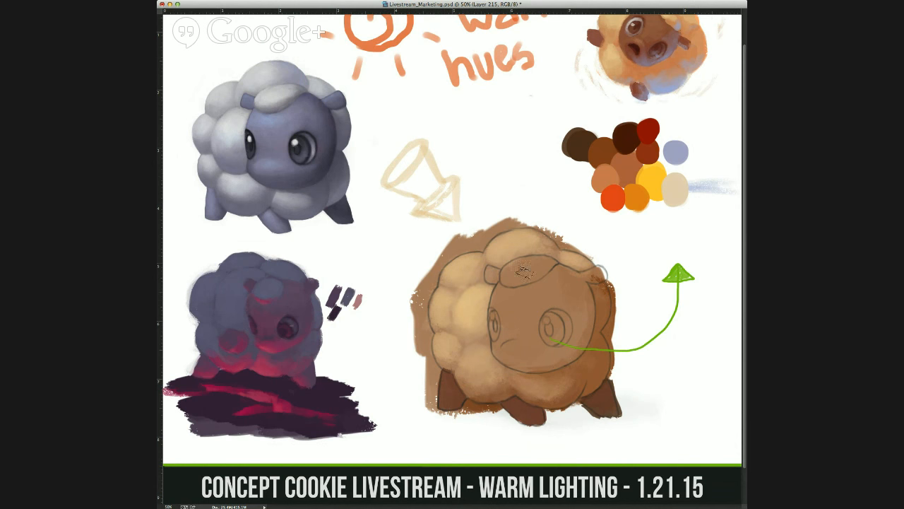
# Step: Paint the outlined sheep's face a darker reddish brown and fill its far ear with brown sampled from the reference sheep
pyautogui.moveTo(530, 347)
pyautogui.mouseDown()
pyautogui.moveTo(500, 352)
pyautogui.moveTo(533, 366)
pyautogui.moveTo(518, 362)
pyautogui.moveTo(540, 362)
pyautogui.moveTo(579, 340)
pyautogui.moveTo(554, 358)
pyautogui.moveTo(581, 328)
pyautogui.moveTo(519, 341)
pyautogui.moveTo(538, 355)
pyautogui.moveTo(500, 347)
pyautogui.moveTo(500, 314)
pyautogui.moveTo(514, 300)
pyautogui.moveTo(545, 319)
pyautogui.moveTo(564, 289)
pyautogui.moveTo(575, 291)
pyautogui.moveTo(563, 273)
pyautogui.moveTo(549, 326)
pyautogui.moveTo(482, 323)
pyautogui.mouseUp()
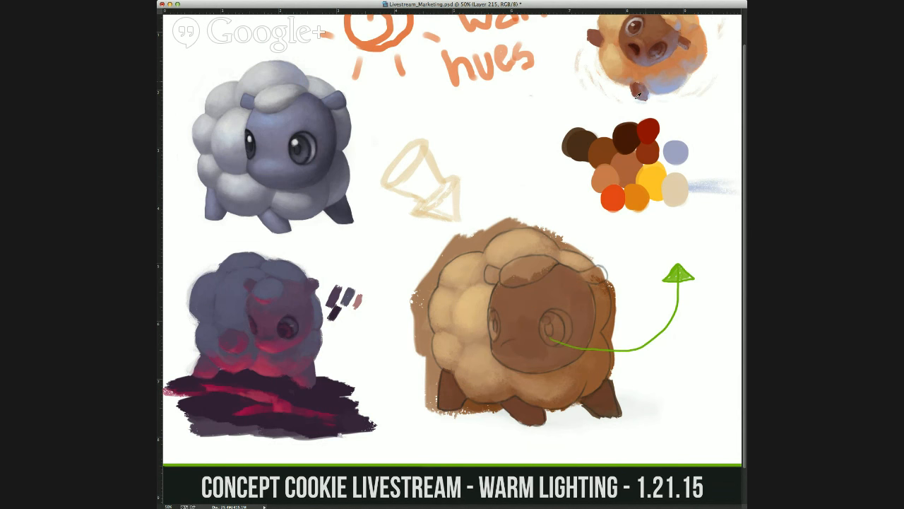
pyautogui.keyDown('alt'); pyautogui.click(649, 25); pyautogui.keyUp('alt')
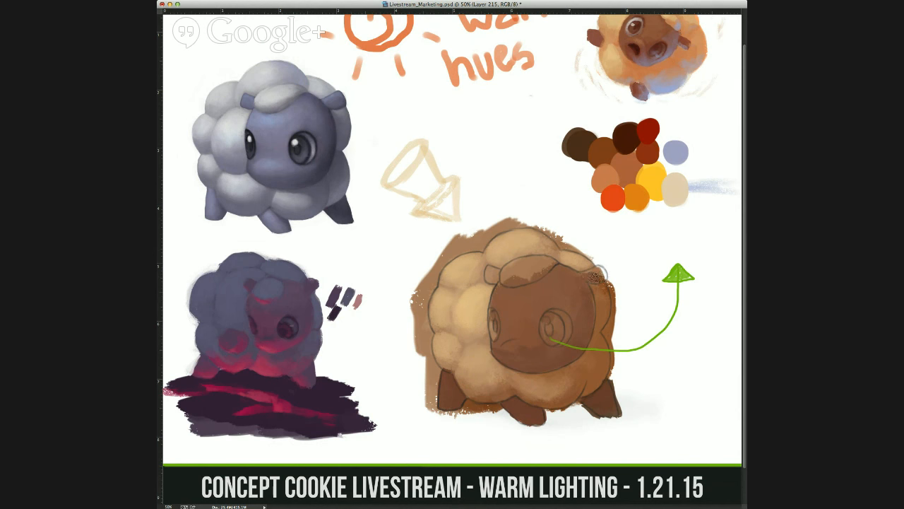
pyautogui.moveTo(599, 275); pyautogui.dragTo(600, 272)
pyautogui.moveTo(600, 272); pyautogui.dragTo(603, 273)
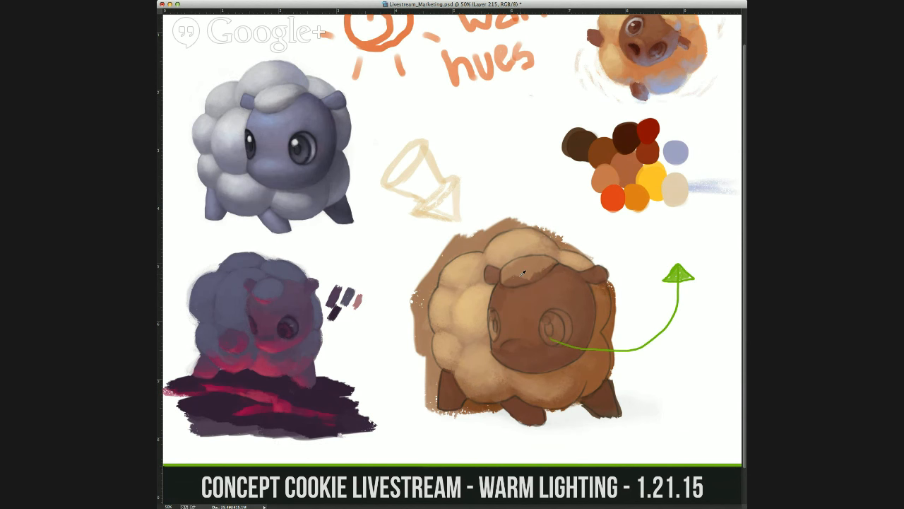
# Step: Cover the wool tuft on the sheep's forehead with light tan sampled from the lit wool beside the face
pyautogui.moveTo(523, 273); pyautogui.dragTo(515, 277)
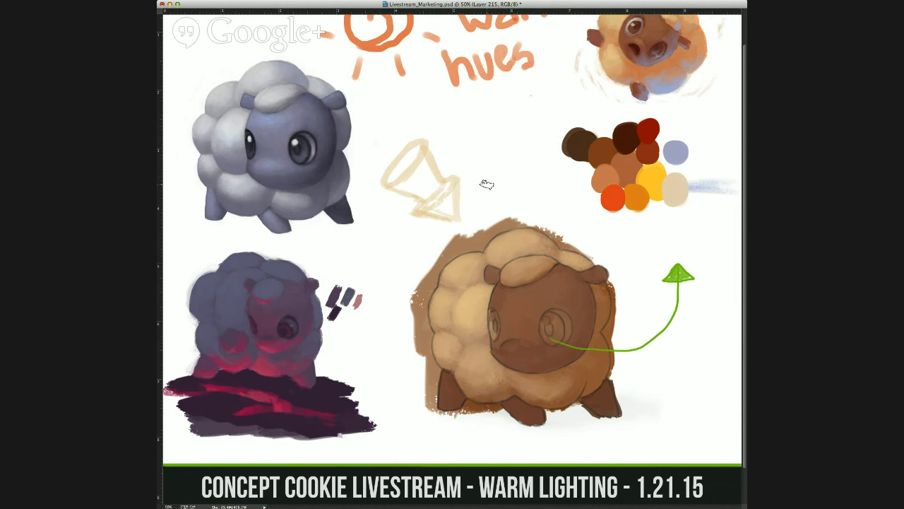
pyautogui.keyDown('alt'); pyautogui.click(476, 299); pyautogui.keyUp('alt')
pyautogui.moveTo(517, 261)
pyautogui.mouseDown()
pyautogui.moveTo(509, 267)
pyautogui.moveTo(534, 263)
pyautogui.moveTo(524, 265)
pyautogui.mouseUp()
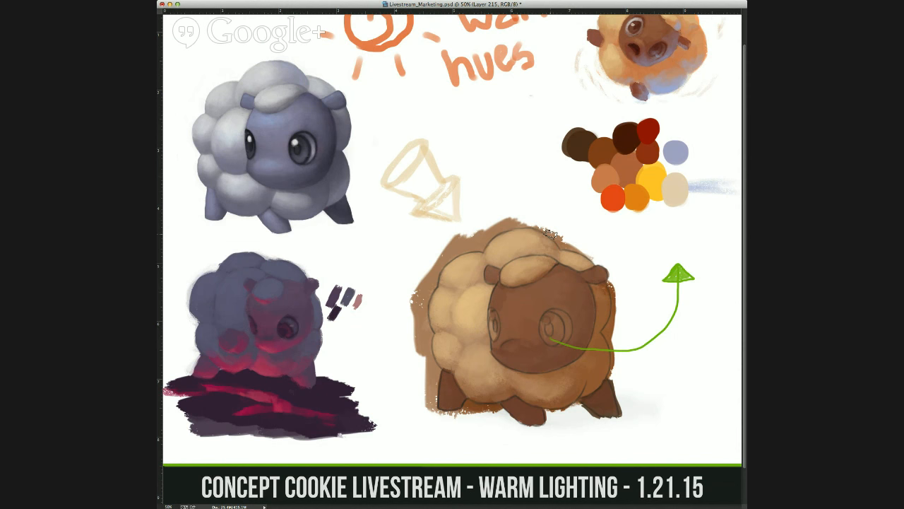
pyautogui.moveTo(488, 101); pyautogui.dragTo(532, 209)
pyautogui.moveTo(556, 169); pyautogui.dragTo(531, 210)
pyautogui.moveTo(484, 173); pyautogui.dragTo(527, 206)
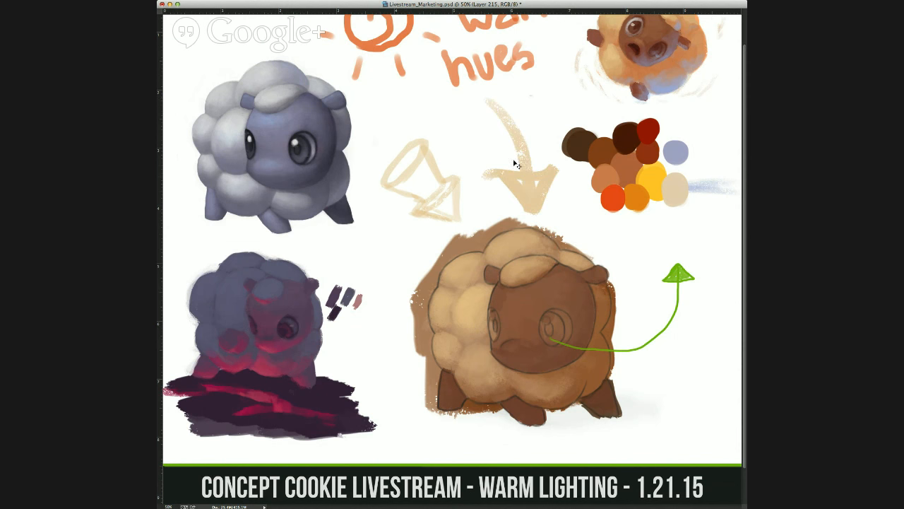
pyautogui.press('super+alt+z')
pyautogui.press('super+alt+z')
pyautogui.press('super+alt+z')
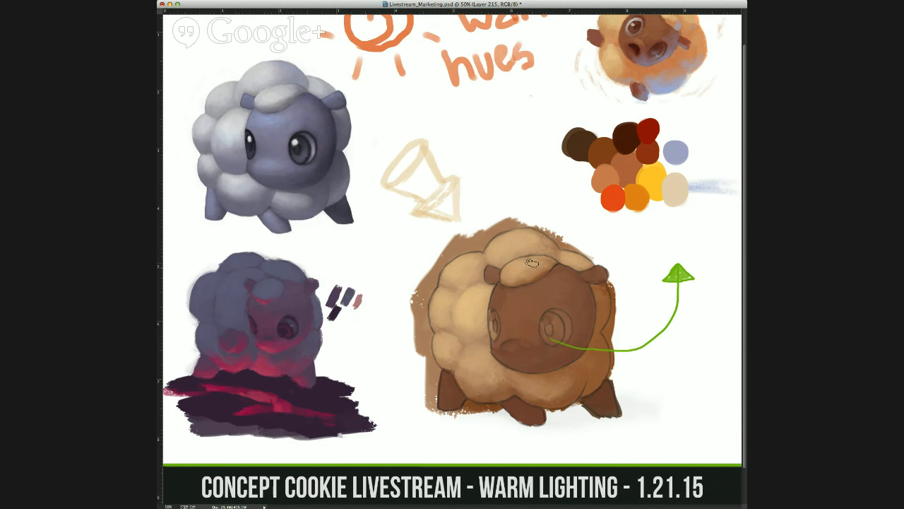
# Step: Refine the forehead tuft and shade the lower wool puffs, sampling brown from the wool near the legs
pyautogui.moveTo(532, 262)
pyautogui.mouseDown()
pyautogui.moveTo(506, 272)
pyautogui.moveTo(541, 262)
pyautogui.mouseUp()
pyautogui.moveTo(509, 177); pyautogui.dragTo(577, 69)
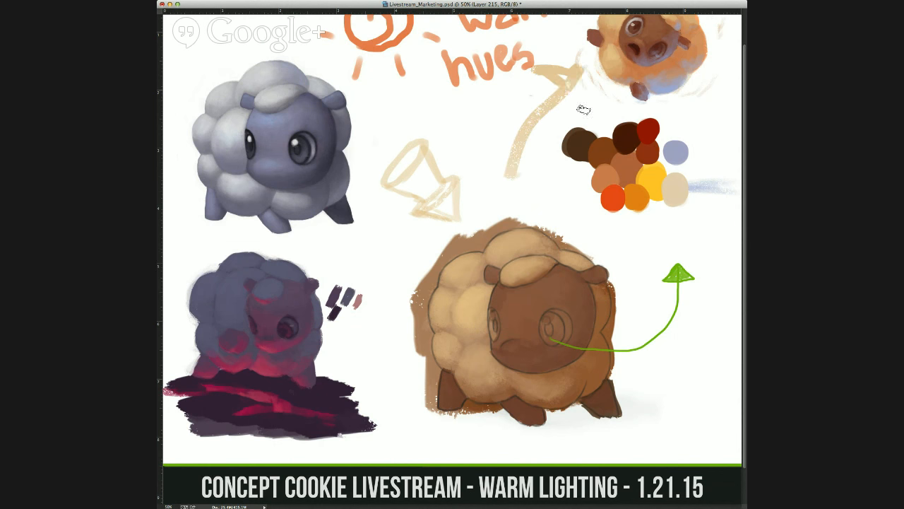
pyautogui.press('super+z')
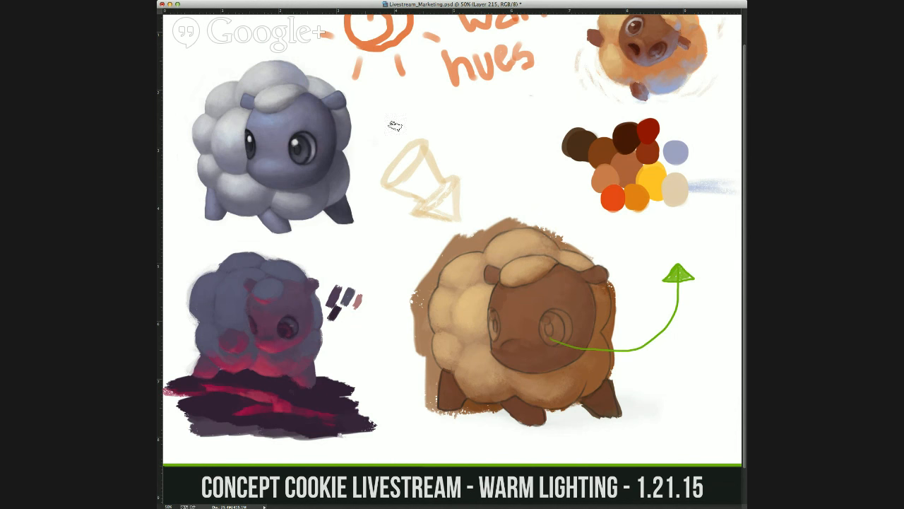
pyautogui.moveTo(438, 238)
pyautogui.mouseDown()
pyautogui.moveTo(343, 260)
pyautogui.moveTo(373, 272)
pyautogui.moveTo(365, 227)
pyautogui.mouseUp()
pyautogui.press('super+z')
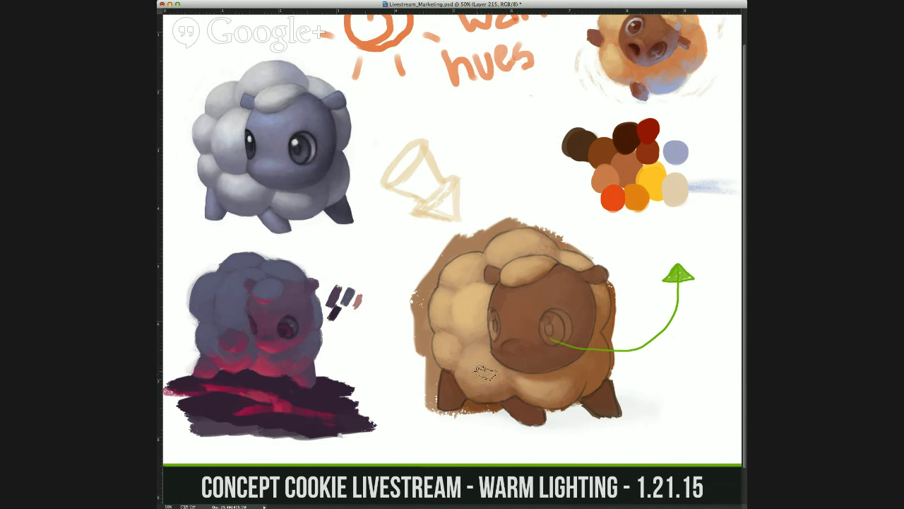
pyautogui.keyDown('alt'); pyautogui.click(494, 400); pyautogui.keyUp('alt')
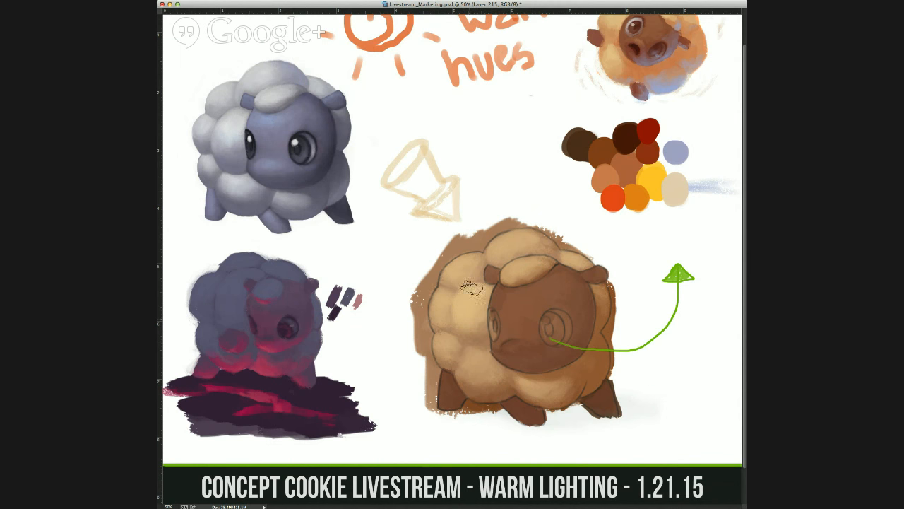
pyautogui.moveTo(464, 186)
pyautogui.mouseDown()
pyautogui.moveTo(522, 189)
pyautogui.moveTo(587, 219)
pyautogui.mouseUp()
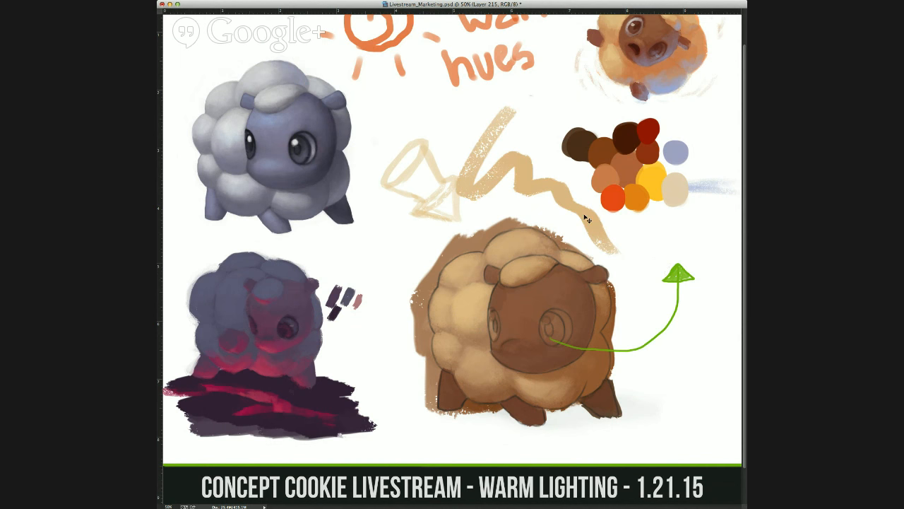
pyautogui.hotkey('ctrl', 'z')
pyautogui.moveTo(510, 140); pyautogui.dragTo(664, 273)
pyautogui.hotkey('ctrl', 'z')
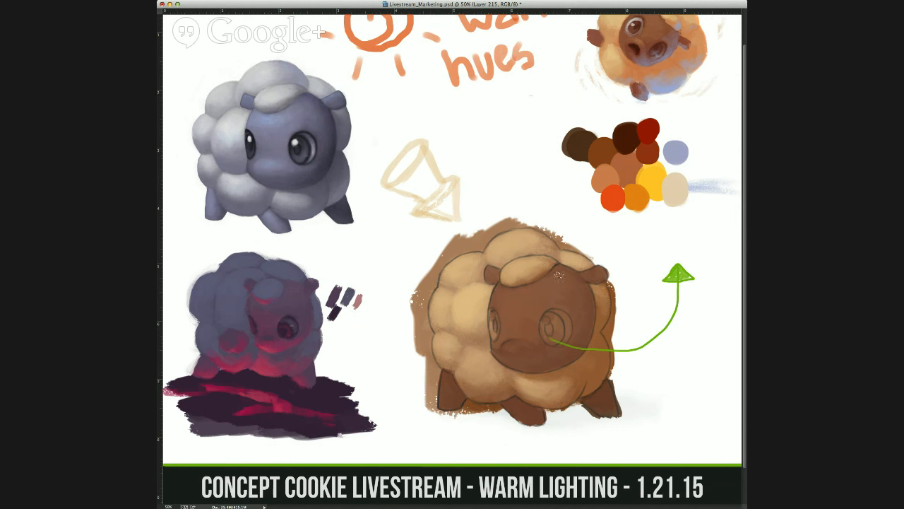
pyautogui.press(']')
pyautogui.press(']')
pyautogui.press(']')
pyautogui.moveTo(480, 145); pyautogui.dragTo(623, 269)
pyautogui.hotkey('ctrl', 'z')
# Step: Fill both of the sheep's eyes with reddish brown and erase the curved green arrow beside it
pyautogui.press('l')
pyautogui.moveTo(554, 327); pyautogui.dragTo(542, 335)
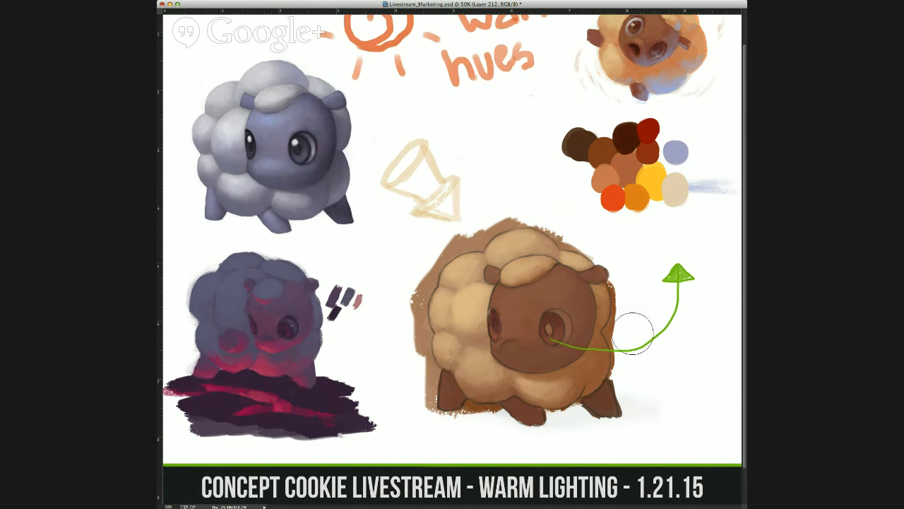
pyautogui.moveTo(678, 272)
pyautogui.mouseDown()
pyautogui.moveTo(638, 344)
pyautogui.moveTo(555, 345)
pyautogui.mouseUp()
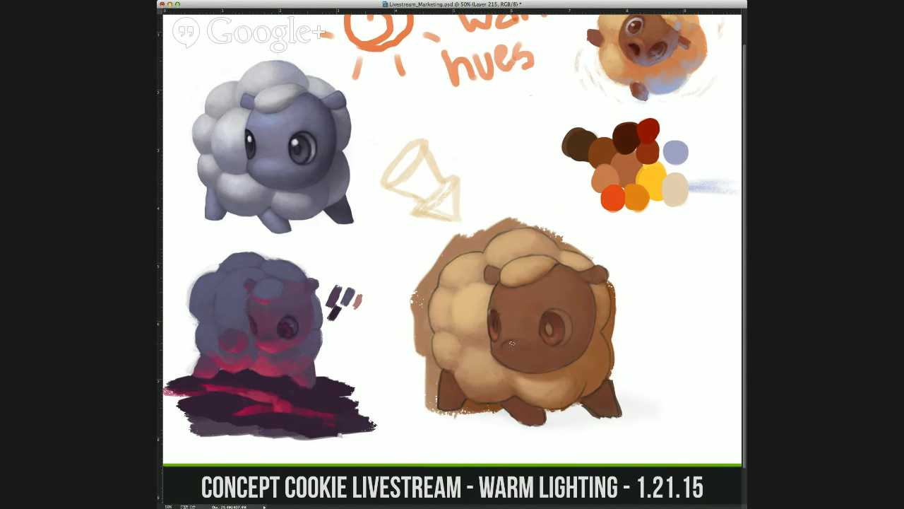
# Step: Paint a lighter brown muzzle and nose area on the sheep's face, sampling browns from the face
pyautogui.moveTo(519, 345)
pyautogui.mouseDown()
pyautogui.moveTo(507, 348)
pyautogui.moveTo(534, 351)
pyautogui.moveTo(508, 355)
pyautogui.moveTo(541, 350)
pyautogui.moveTo(513, 351)
pyautogui.moveTo(529, 360)
pyautogui.moveTo(541, 352)
pyautogui.moveTo(535, 340)
pyautogui.moveTo(541, 346)
pyautogui.moveTo(516, 345)
pyautogui.moveTo(522, 356)
pyautogui.moveTo(515, 353)
pyautogui.mouseUp()
pyautogui.keyDown('alt'); pyautogui.click(518, 350); pyautogui.keyUp('alt')
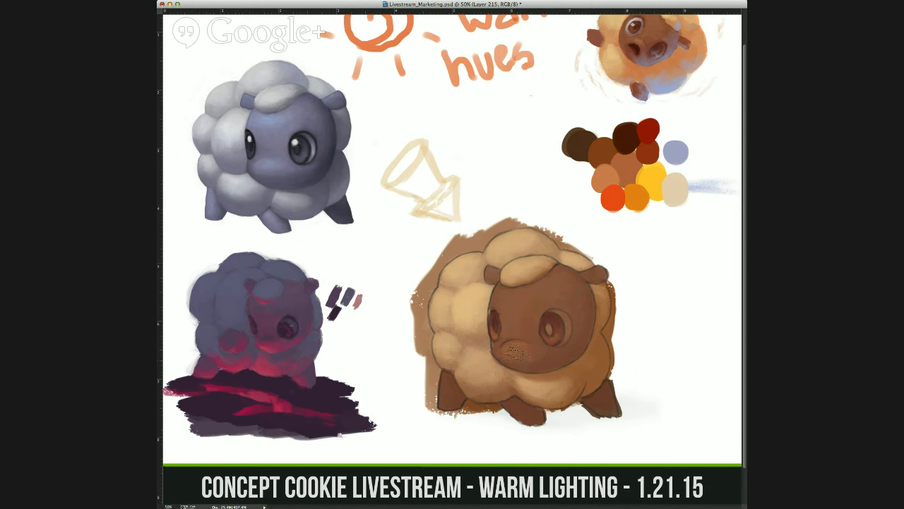
pyautogui.keyDown('alt'); pyautogui.click(543, 355); pyautogui.keyUp('alt')
# Step: Sample greyish brown from the reference sheep's eye and paint it as a new swatch below the warm palette
pyautogui.keyDown('alt'); pyautogui.click(642, 20); pyautogui.keyUp('alt')
pyautogui.moveTo(661, 225)
pyautogui.mouseDown()
pyautogui.moveTo(657, 212)
pyautogui.moveTo(659, 230)
pyautogui.mouseUp()
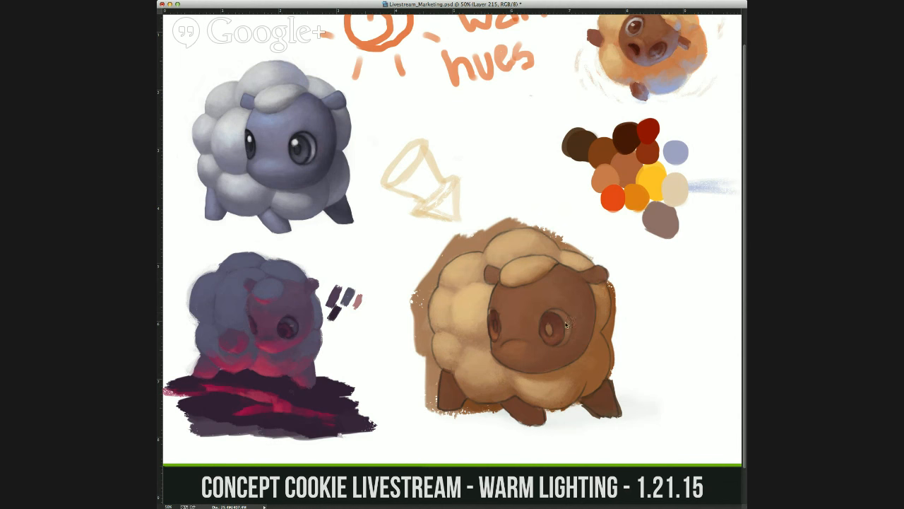
pyautogui.moveTo(581, 281); pyautogui.dragTo(565, 304)
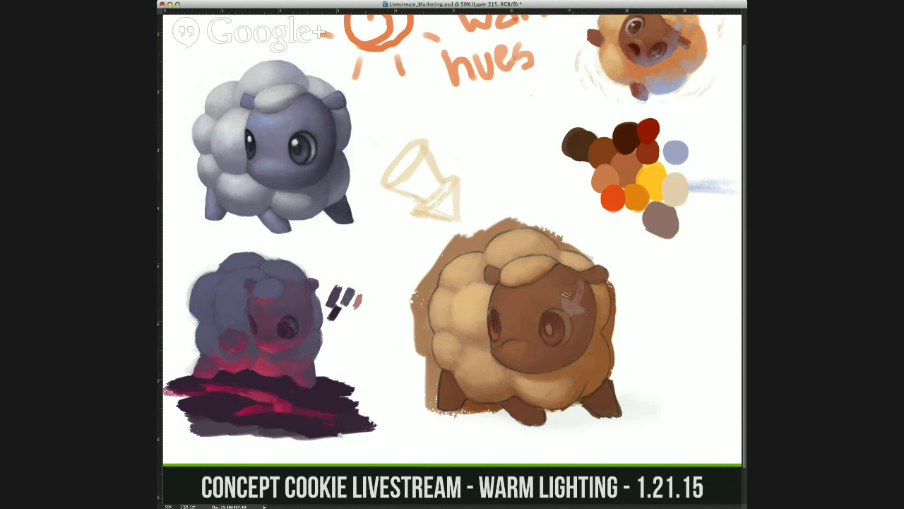
pyautogui.press('super+z')
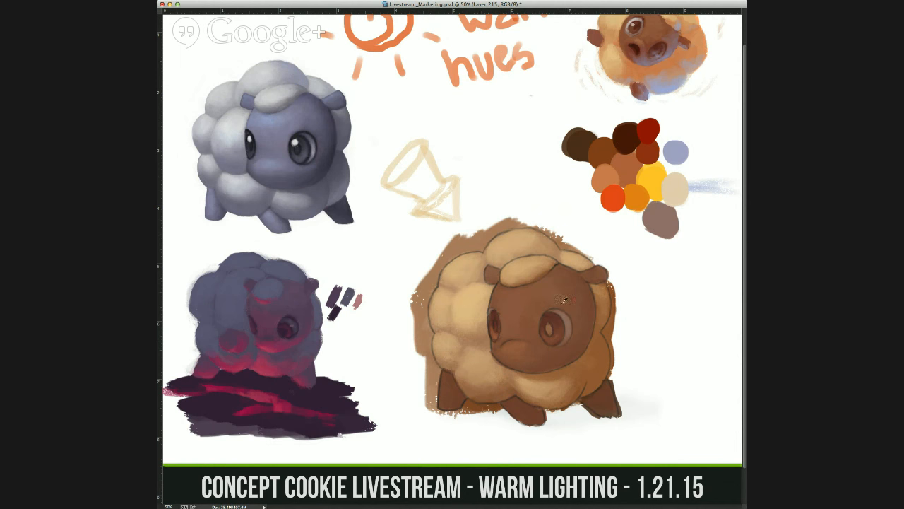
# Step: Paint dark pupils in the sheep's eyes with the deepest brown sampled from the palette
pyautogui.keyDown('alt'); pyautogui.click(628, 139); pyautogui.keyUp('alt')
pyautogui.click(549, 329)
pyautogui.keyDown('alt'); pyautogui.click(557, 318); pyautogui.keyUp('alt')
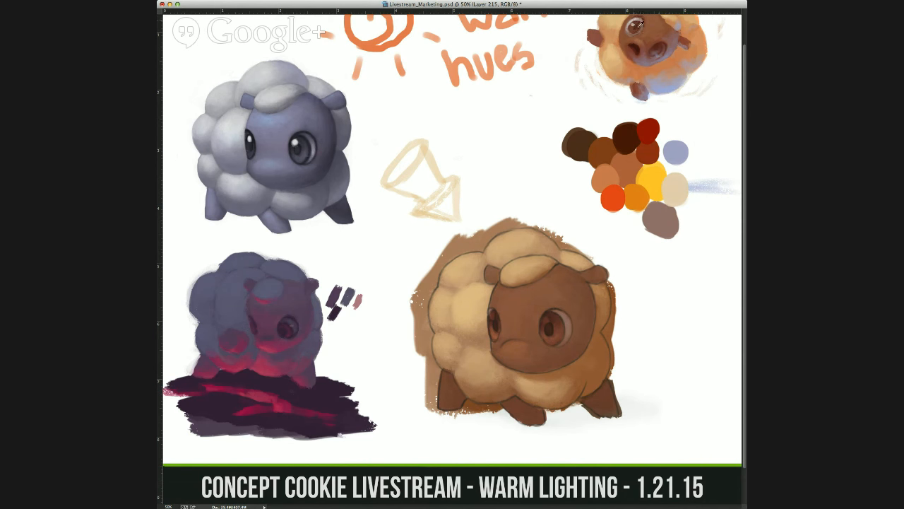
# Step: Add a light grey swatch beside the grey-brown one and paint small light highlights in both of the sheep's eyes
pyautogui.moveTo(657, 225); pyautogui.dragTo(628, 220)
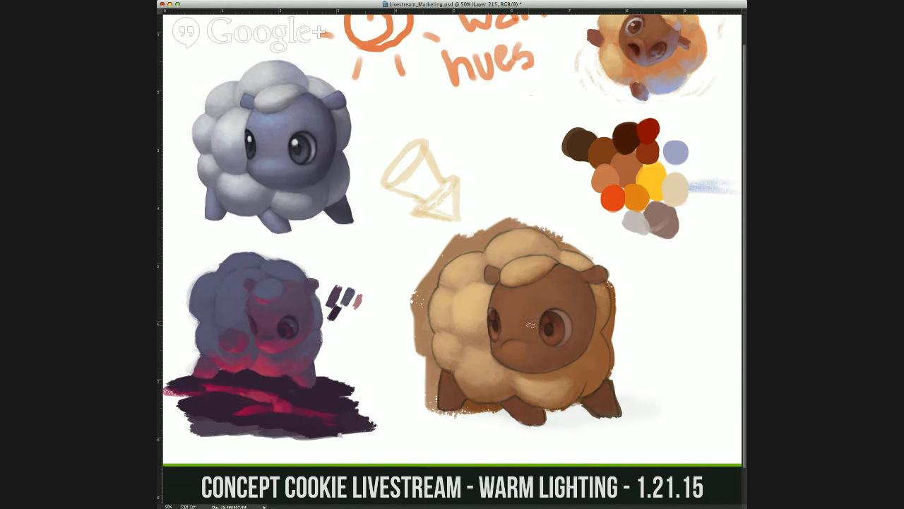
pyautogui.moveTo(544, 322); pyautogui.dragTo(547, 321)
pyautogui.moveTo(493, 317); pyautogui.dragTo(494, 322)
pyautogui.press('super+Tab')
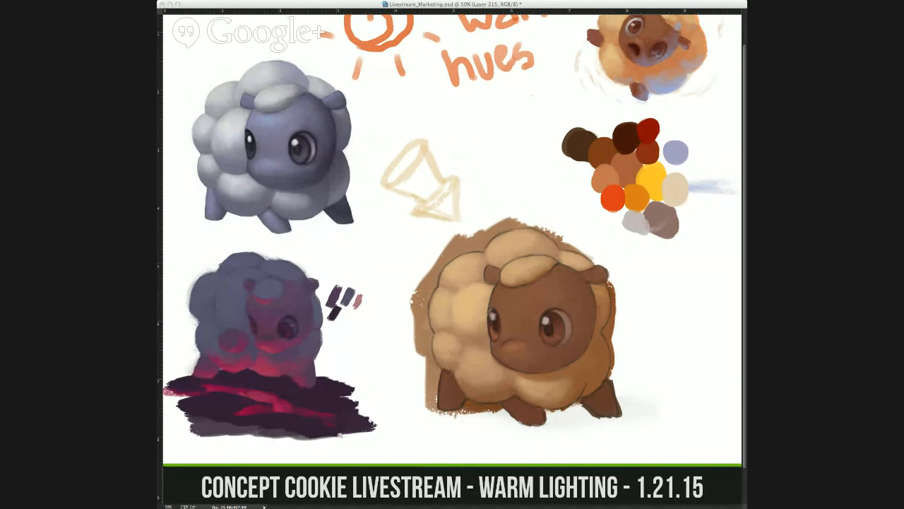
# Step: Remove the dark outline from view over the warm-lit sheep so only the painted shapes show
pyautogui.click(664, 264)
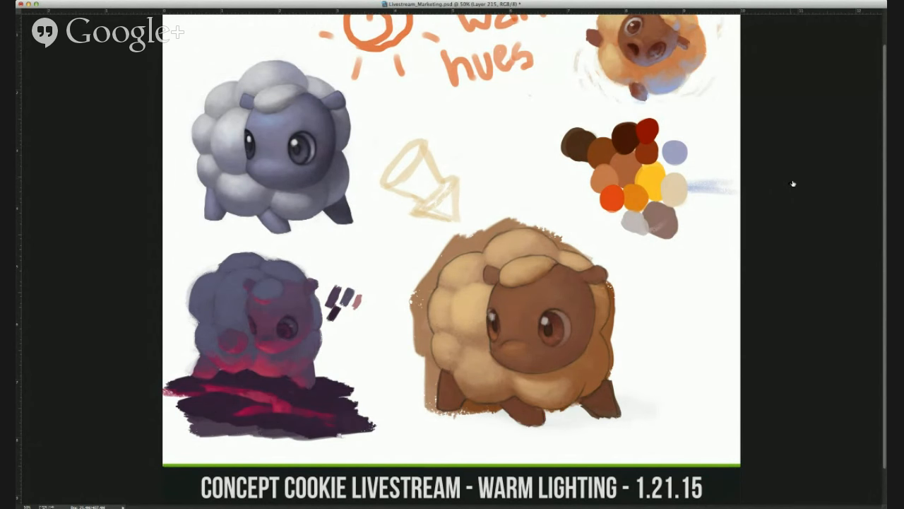
pyautogui.hotkey('ctrl', 'z')
pyautogui.hotkey('ctrl', 'z')
pyautogui.hotkey('ctrl', 'z')
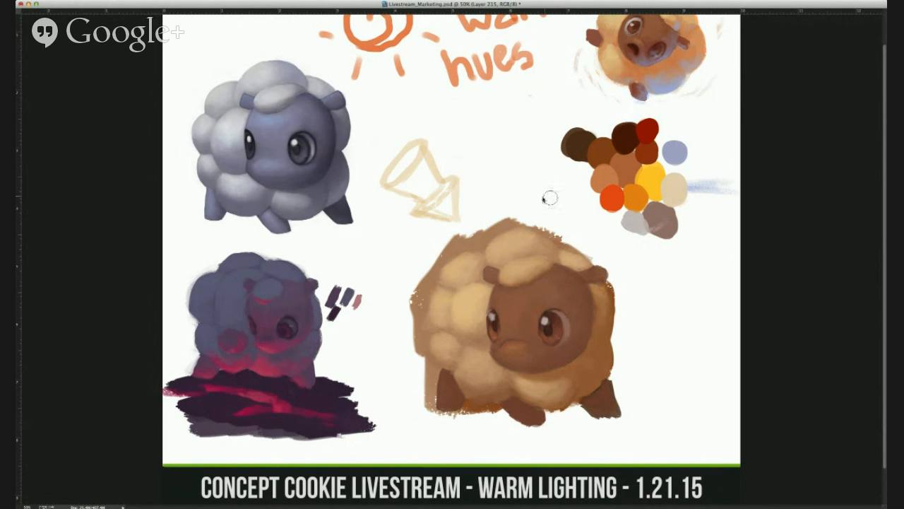
# Step: Draw a tan arrow pointing at the warm sheep's shaded back wool and undo it
pyautogui.moveTo(529, 151)
pyautogui.mouseDown()
pyautogui.moveTo(522, 204)
pyautogui.moveTo(545, 195)
pyautogui.moveTo(504, 197)
pyautogui.mouseUp()
pyautogui.press('super+z')
pyautogui.moveTo(704, 306)
pyautogui.mouseDown()
pyautogui.moveTo(633, 324)
pyautogui.moveTo(652, 342)
pyautogui.moveTo(645, 306)
pyautogui.mouseUp()
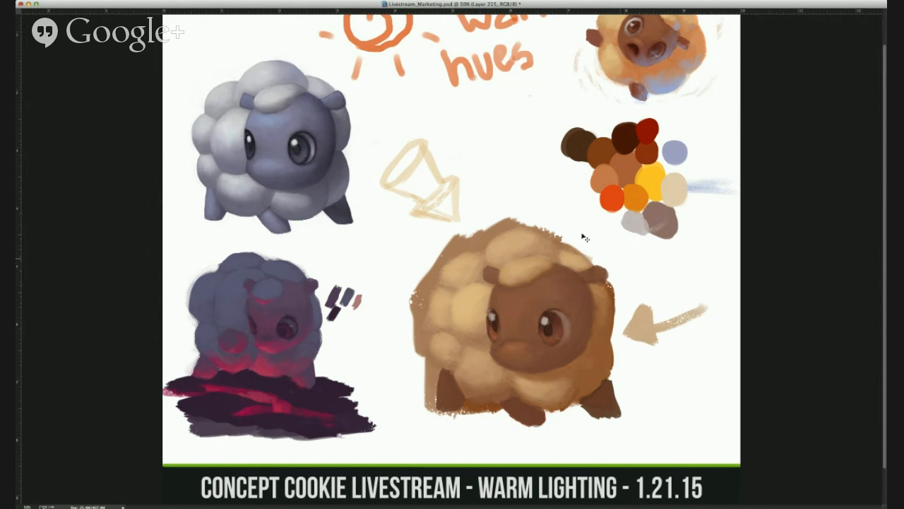
pyautogui.press('super+z')
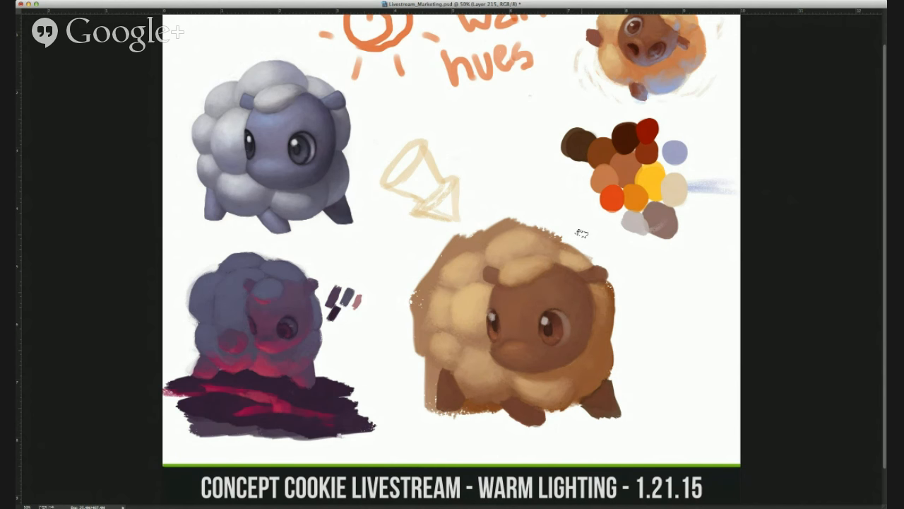
pyautogui.scroll(-2, 579, 285)
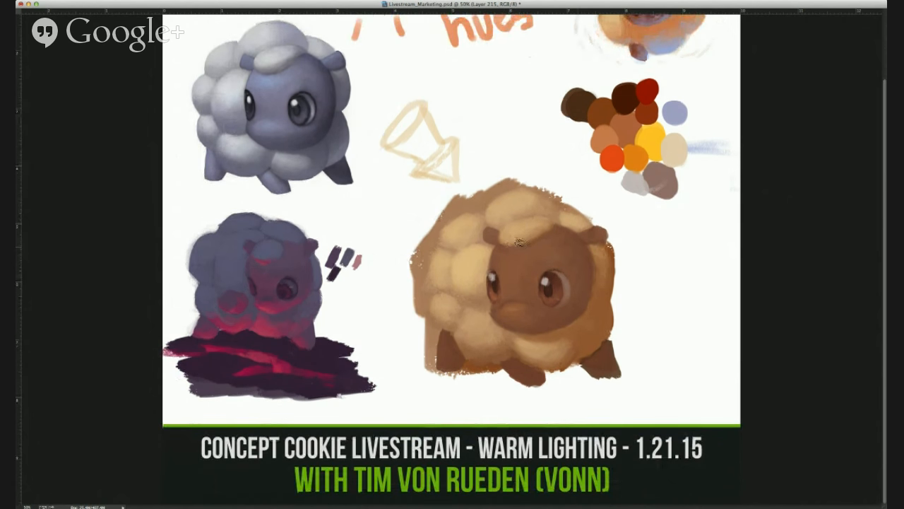
pyautogui.scroll(1, 574, 268)
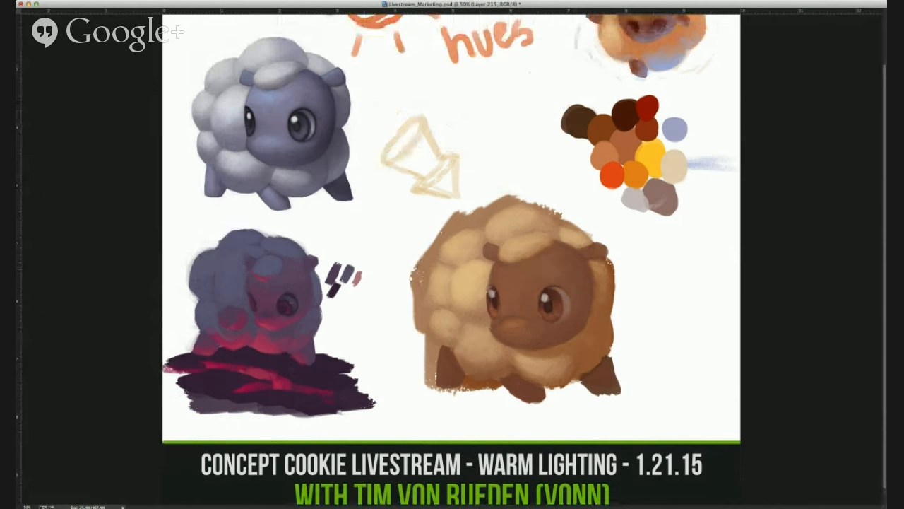
# Step: Add a new layer, try orange arrows pointing under the warm sheep's chin, and undo them
pyautogui.press('alt+shift+super+n')
pyautogui.moveTo(692, 346); pyautogui.dragTo(610, 357)
pyautogui.press('super+z')
pyautogui.moveTo(702, 336); pyautogui.dragTo(577, 345)
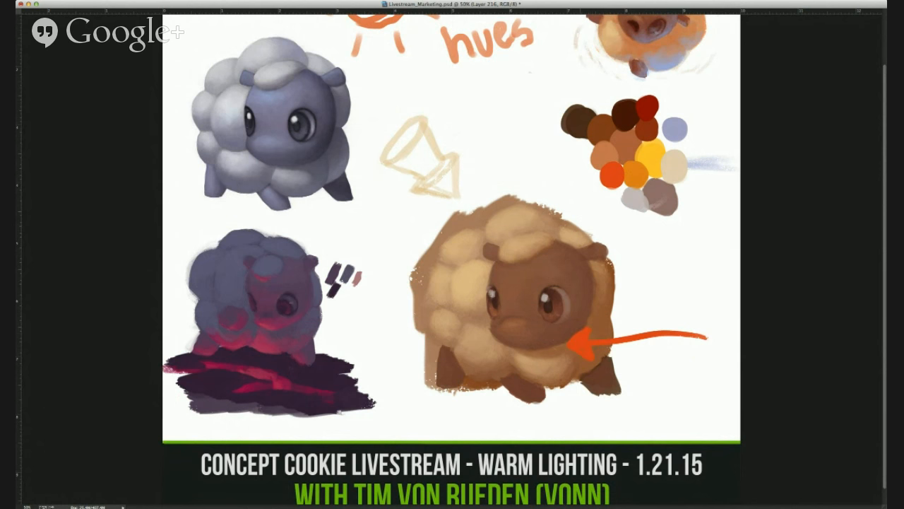
pyautogui.press('super+z')
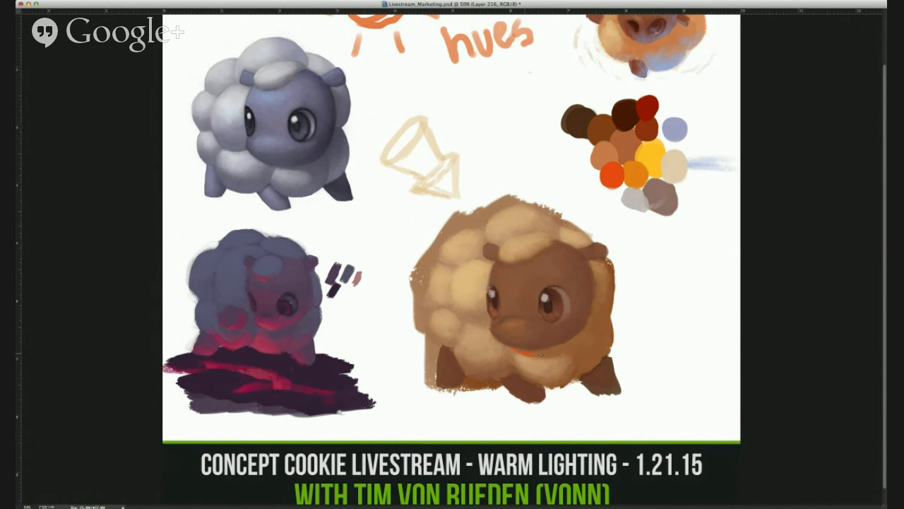
# Step: Outline the chest wool and circle the light-direction sketch in orange as temporary marks, and undo both
pyautogui.moveTo(539, 354); pyautogui.dragTo(569, 354)
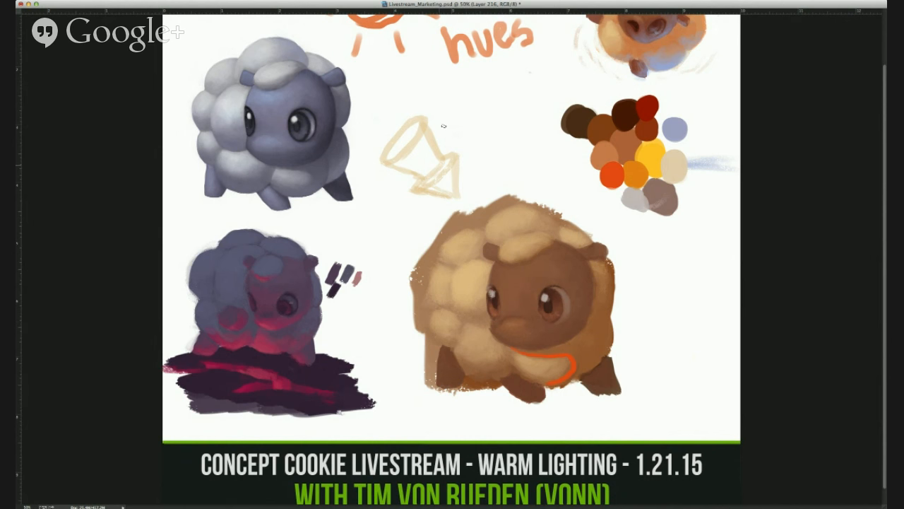
pyautogui.moveTo(483, 125)
pyautogui.mouseDown()
pyautogui.moveTo(391, 98)
pyautogui.moveTo(476, 212)
pyautogui.moveTo(421, 228)
pyautogui.mouseUp()
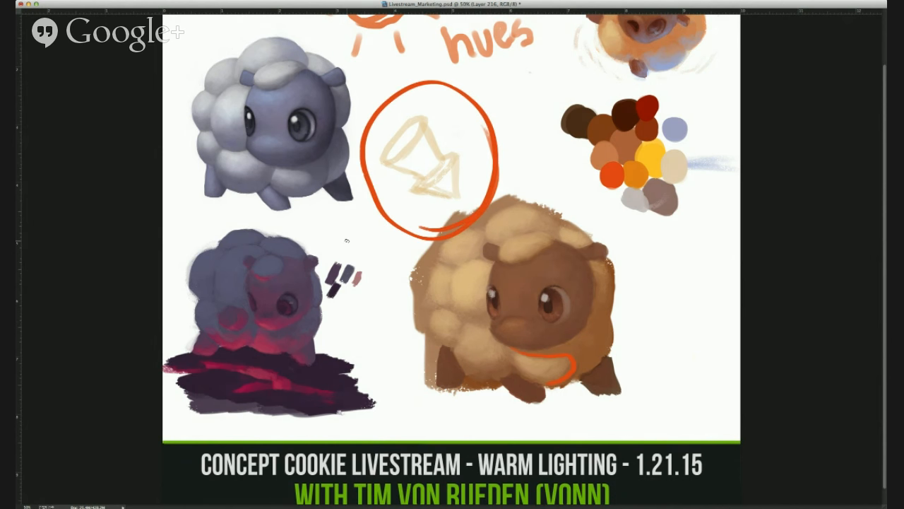
pyautogui.press('super+alt+z')
pyautogui.press('super+alt+z')
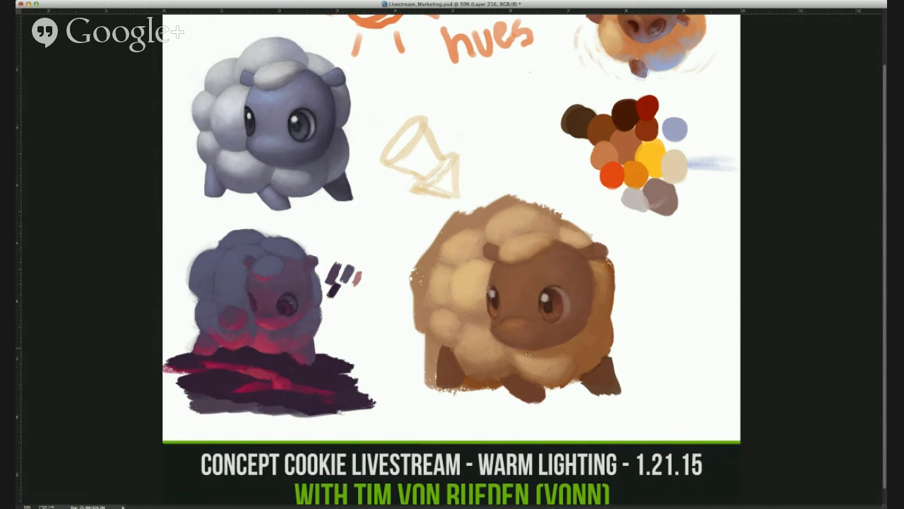
# Step: Draw a brown arrow toward the warm sheep's shaded side as a temporary mark and undo it
pyautogui.press('super+alt+z')
pyautogui.moveTo(688, 285)
pyautogui.mouseDown()
pyautogui.moveTo(636, 318)
pyautogui.moveTo(637, 295)
pyautogui.moveTo(640, 337)
pyautogui.moveTo(635, 296)
pyautogui.mouseUp()
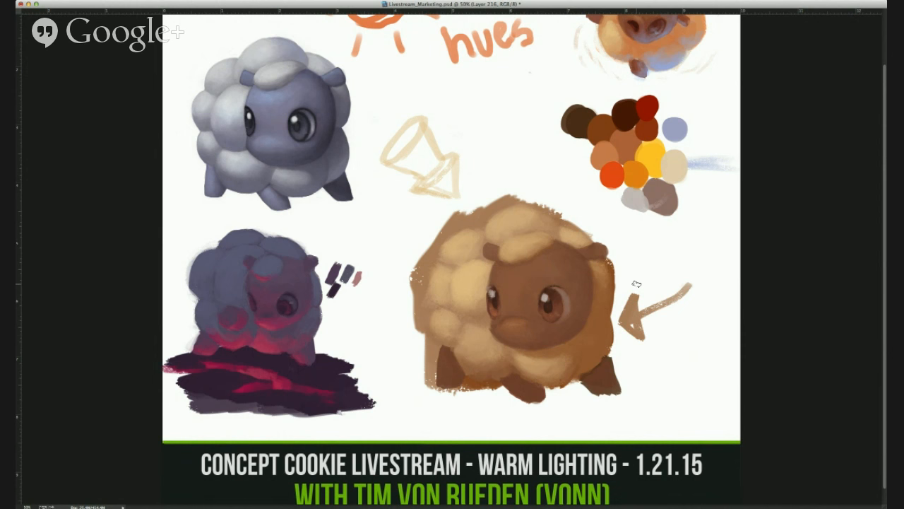
pyautogui.press('super+z')
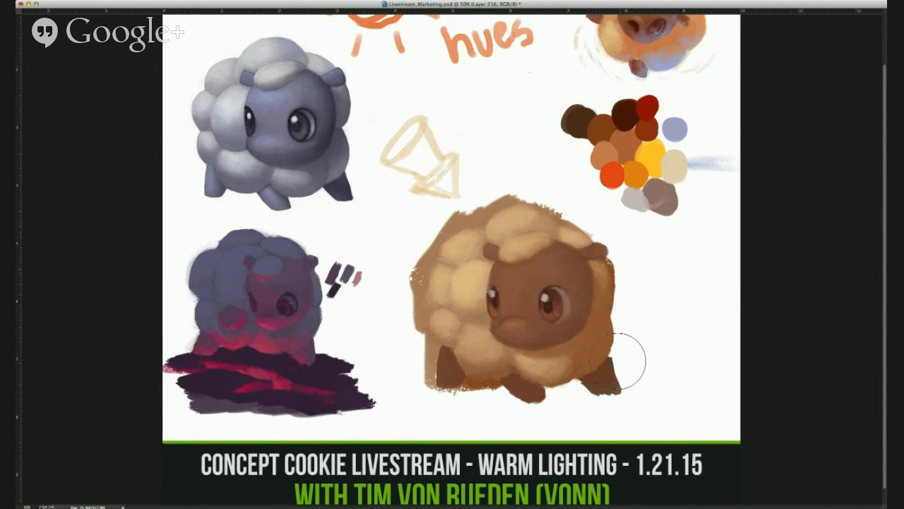
# Step: Clean away the rough brown paint around the warm sheep's legs and wool, leaving a tidy rounded silhouette
pyautogui.moveTo(609, 354); pyautogui.dragTo(615, 373)
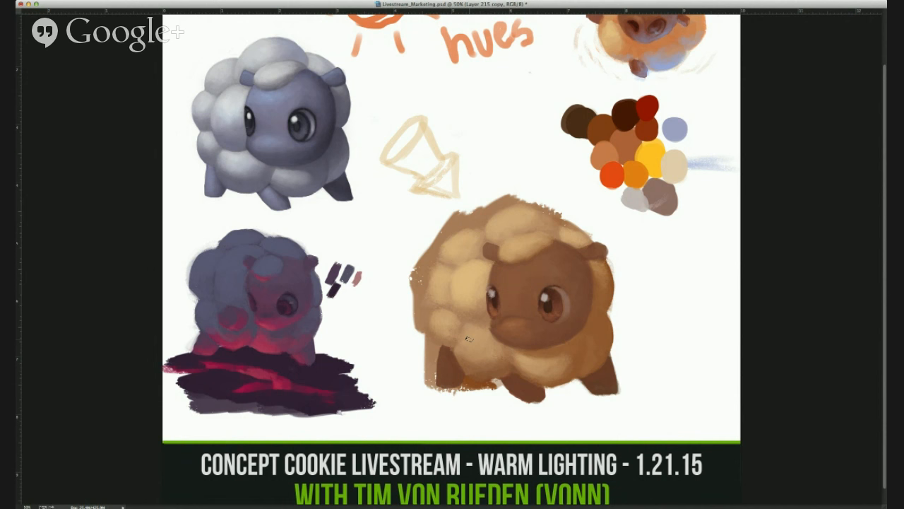
pyautogui.moveTo(472, 371)
pyautogui.mouseDown()
pyautogui.moveTo(492, 382)
pyautogui.moveTo(464, 383)
pyautogui.moveTo(493, 385)
pyautogui.moveTo(472, 386)
pyautogui.moveTo(466, 397)
pyautogui.moveTo(438, 389)
pyautogui.moveTo(464, 388)
pyautogui.moveTo(435, 387)
pyautogui.moveTo(421, 329)
pyautogui.moveTo(434, 345)
pyautogui.moveTo(430, 383)
pyautogui.moveTo(426, 339)
pyautogui.moveTo(428, 382)
pyautogui.moveTo(428, 342)
pyautogui.mouseUp()
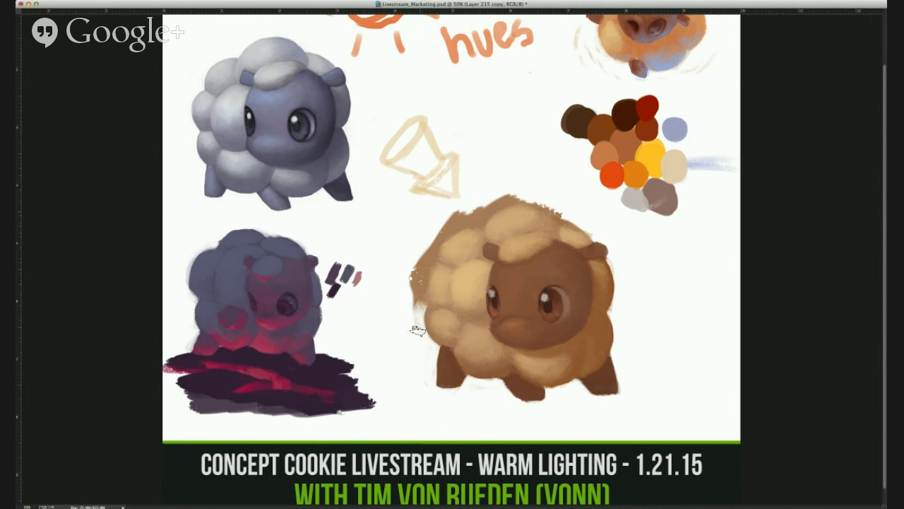
pyautogui.moveTo(416, 310)
pyautogui.mouseDown()
pyautogui.moveTo(415, 276)
pyautogui.moveTo(432, 257)
pyautogui.moveTo(413, 286)
pyautogui.mouseUp()
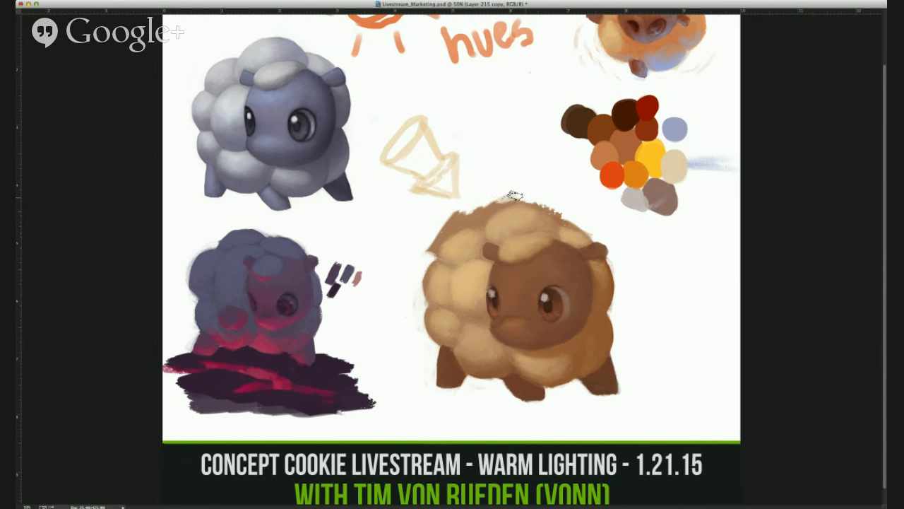
pyautogui.moveTo(516, 193)
pyautogui.mouseDown()
pyautogui.moveTo(488, 207)
pyautogui.moveTo(522, 198)
pyautogui.moveTo(499, 202)
pyautogui.moveTo(545, 204)
pyautogui.moveTo(532, 200)
pyautogui.moveTo(558, 214)
pyautogui.mouseUp()
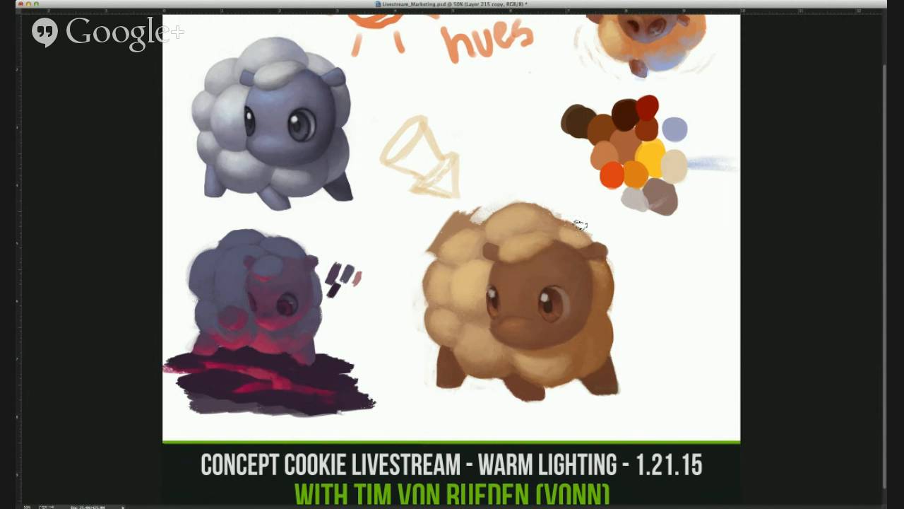
pyautogui.moveTo(473, 220)
pyautogui.mouseDown()
pyautogui.moveTo(443, 235)
pyautogui.moveTo(476, 227)
pyautogui.moveTo(447, 225)
pyautogui.moveTo(462, 218)
pyautogui.moveTo(430, 245)
pyautogui.moveTo(434, 233)
pyautogui.moveTo(428, 251)
pyautogui.moveTo(467, 213)
pyautogui.moveTo(433, 232)
pyautogui.moveTo(469, 218)
pyautogui.mouseUp()
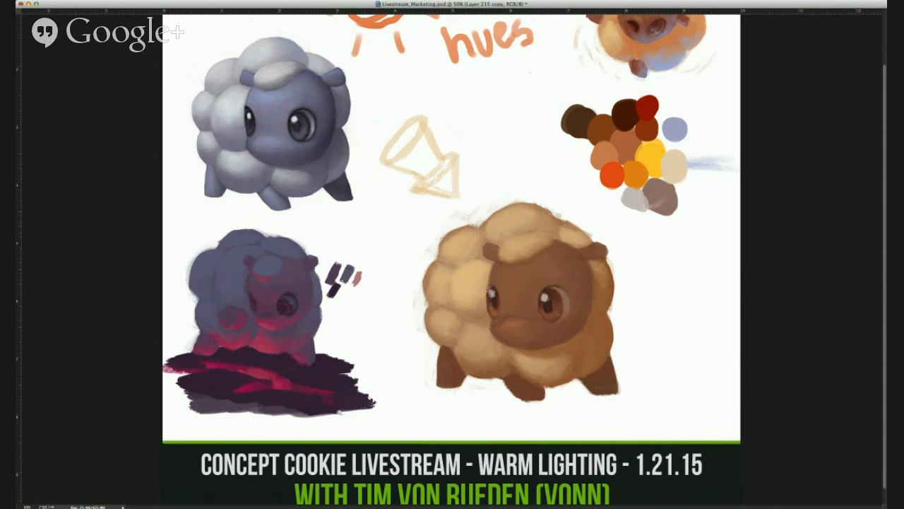
# Step: Switch to Christina.psd and examine the full character painting, including the clothing, necklace and boots, at 25% zoom
pyautogui.press('super+minus')
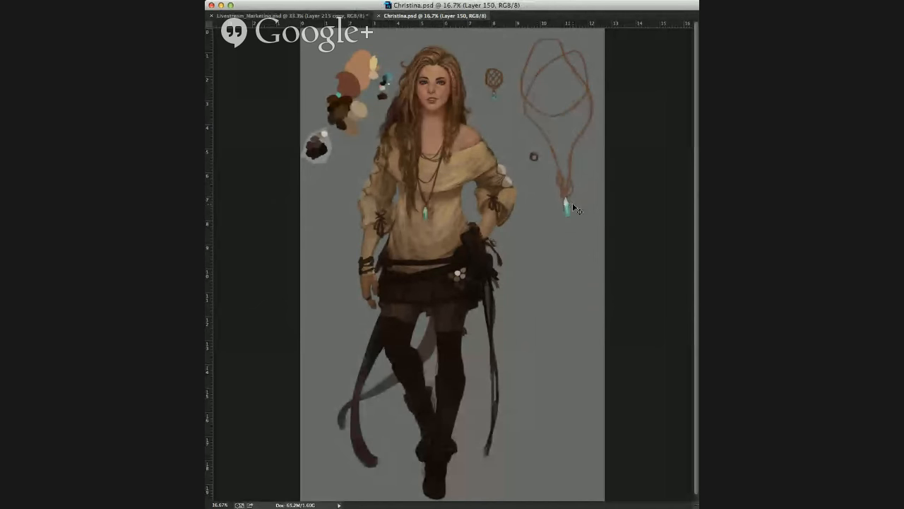
pyautogui.press('super+plus')
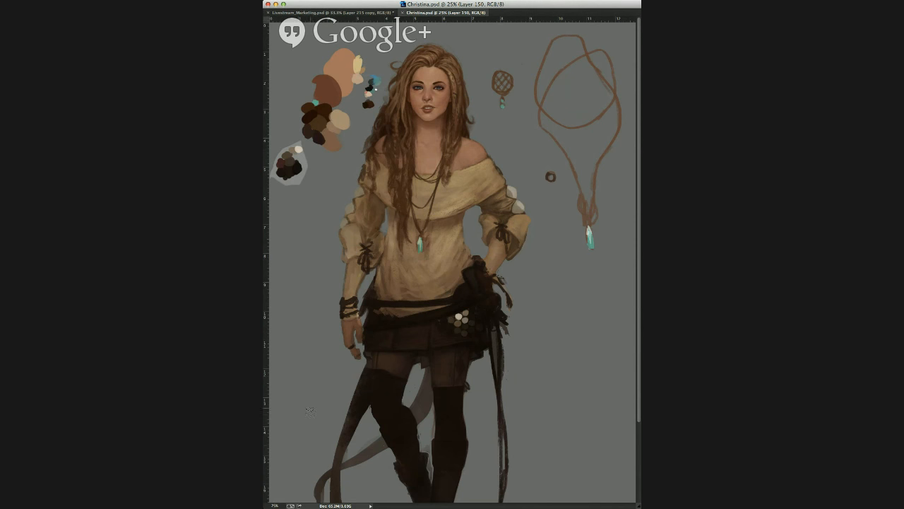
pyautogui.scroll(-5, 408, 338)
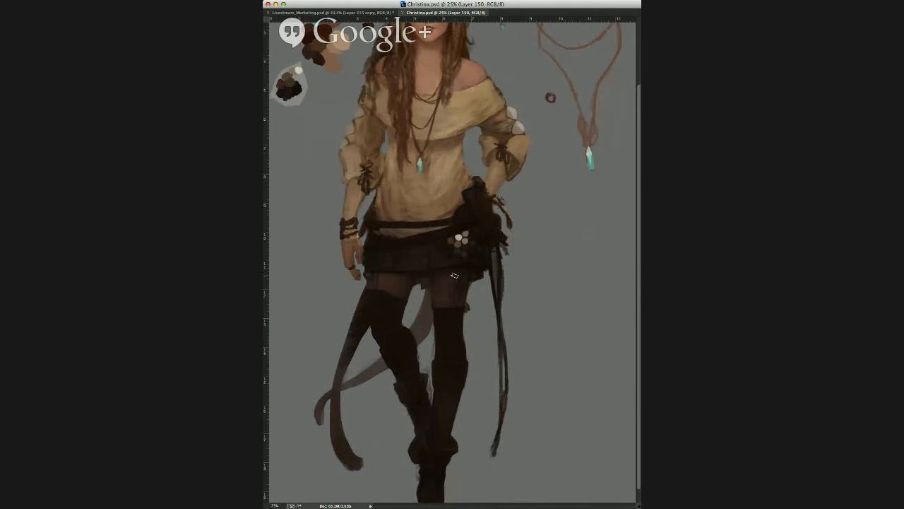
pyautogui.scroll(-1, 488, 289)
pyautogui.scroll(3, 488, 289)
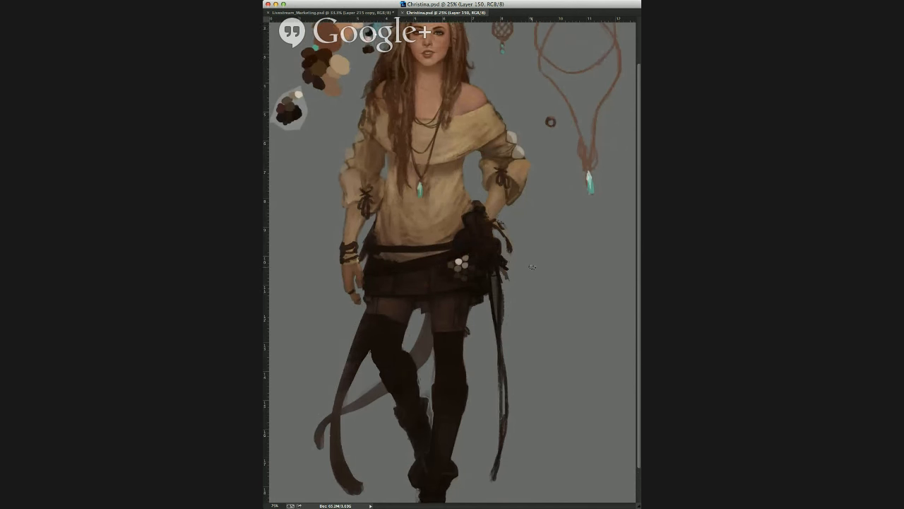
pyautogui.scroll(2, 532, 267)
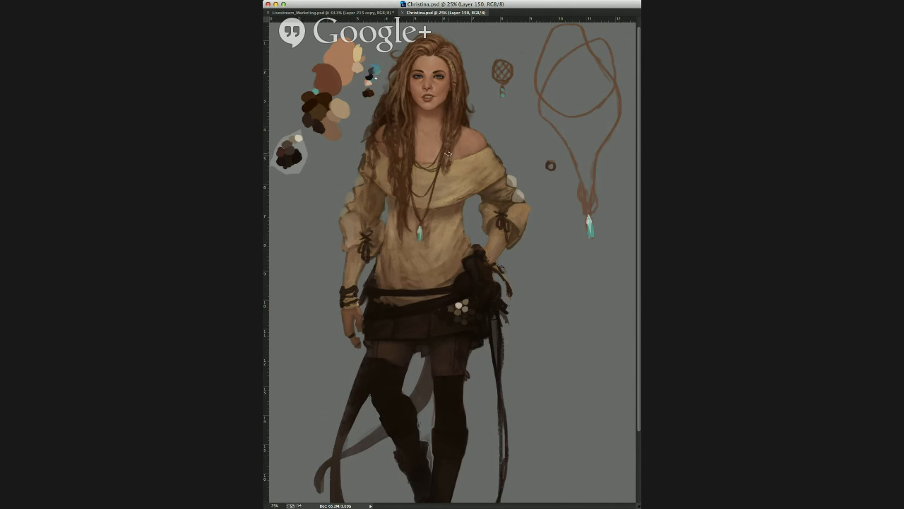
pyautogui.scroll(1, 446, 152)
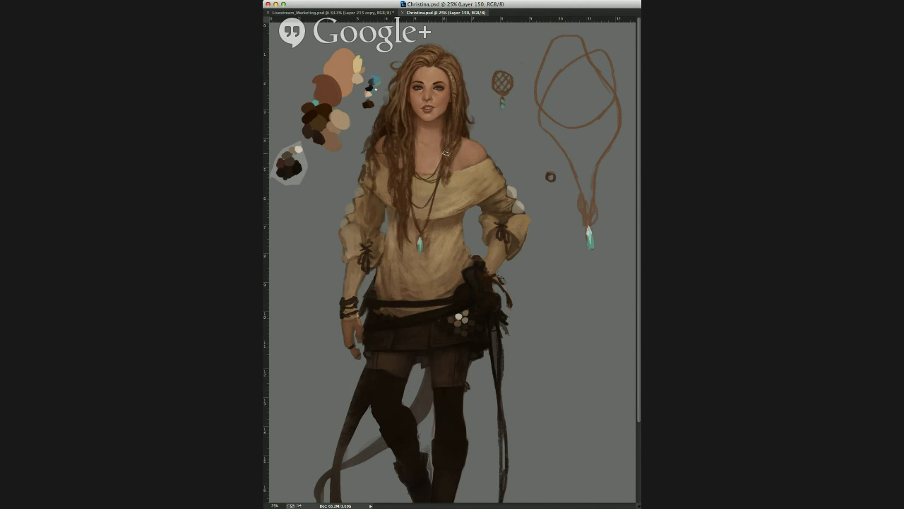
pyautogui.scroll(-3, 446, 153)
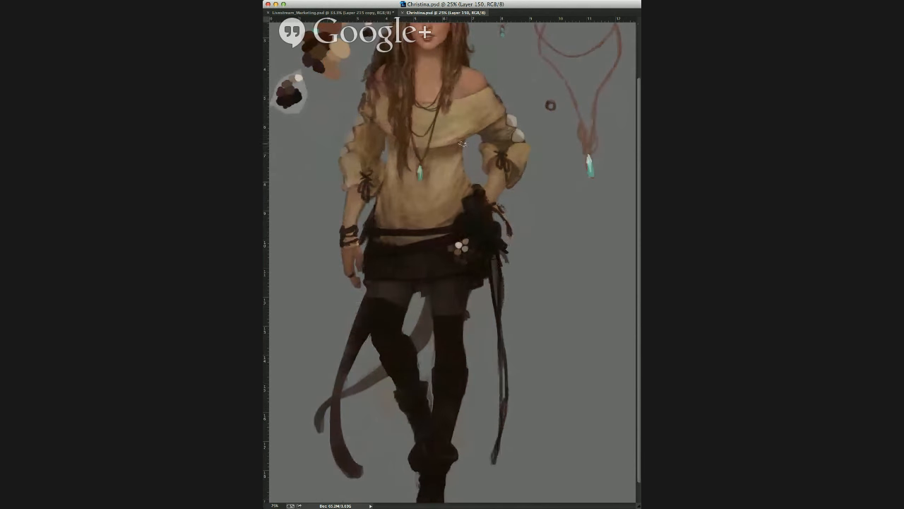
# Step: Try strokes around the character's belt and skirt, and undo the stroke drawn toward the skirt
pyautogui.moveTo(500, 246); pyautogui.dragTo(507, 250)
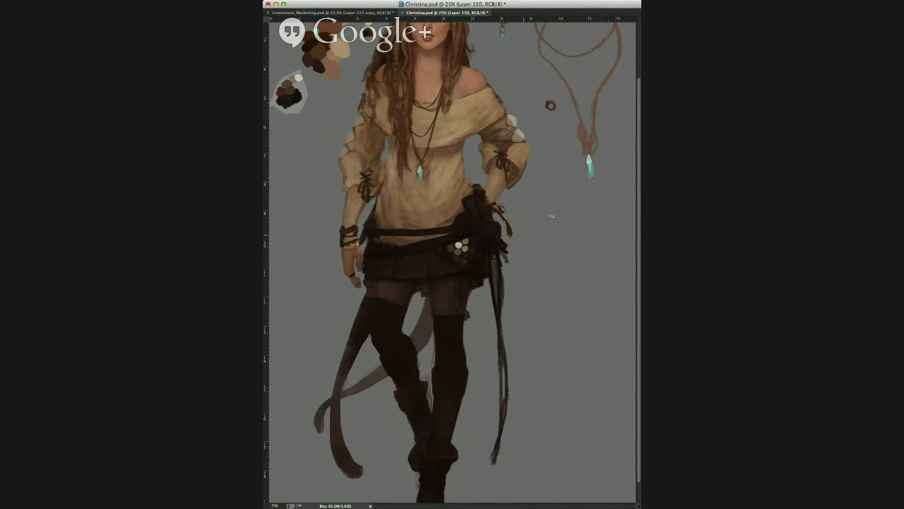
pyautogui.moveTo(574, 205)
pyautogui.mouseDown()
pyautogui.moveTo(487, 264)
pyautogui.moveTo(474, 289)
pyautogui.mouseUp()
pyautogui.hotkey('ctrl', 'z')
# Step: Circle the turquoise pendant on the character's chest in red and undo the circle
pyautogui.scroll(3, 525, 185)
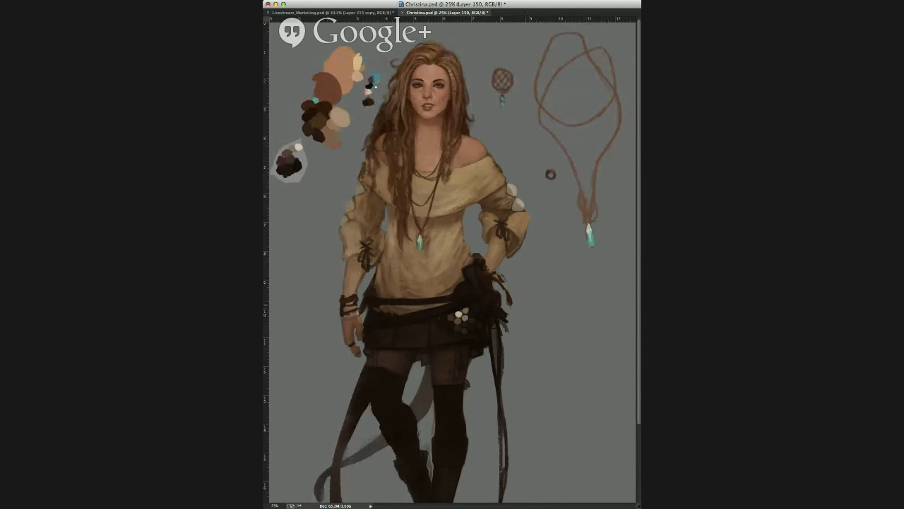
pyautogui.scroll(-4, 529, 286)
pyautogui.scroll(2, 528, 282)
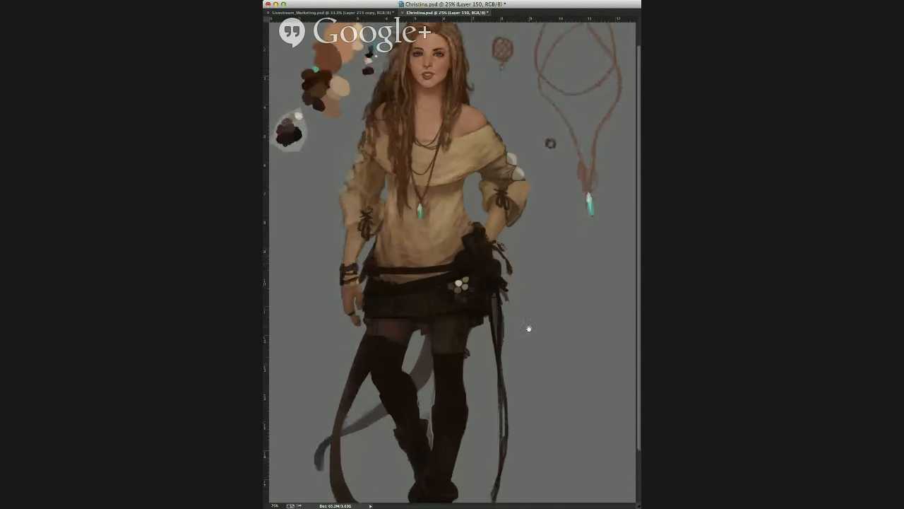
pyautogui.moveTo(438, 211)
pyautogui.mouseDown()
pyautogui.moveTo(422, 241)
pyautogui.moveTo(406, 190)
pyautogui.moveTo(437, 224)
pyautogui.mouseUp()
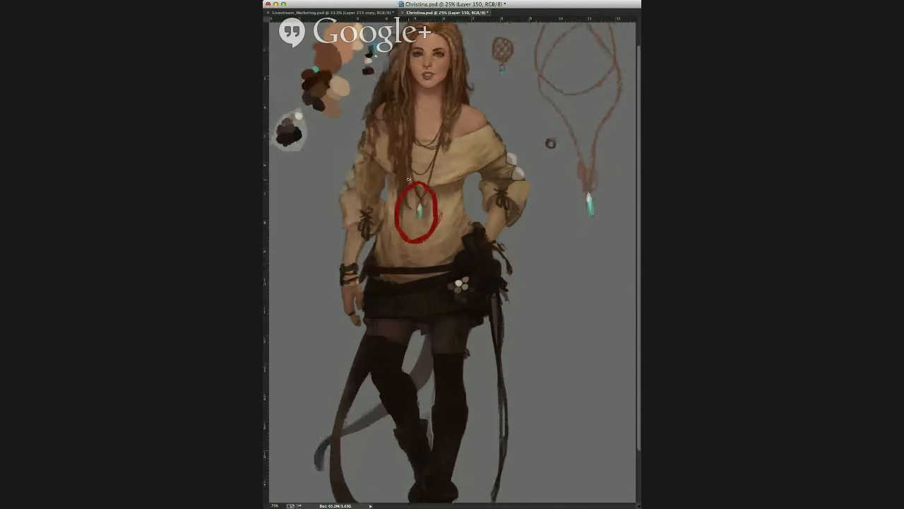
pyautogui.press('super+z')
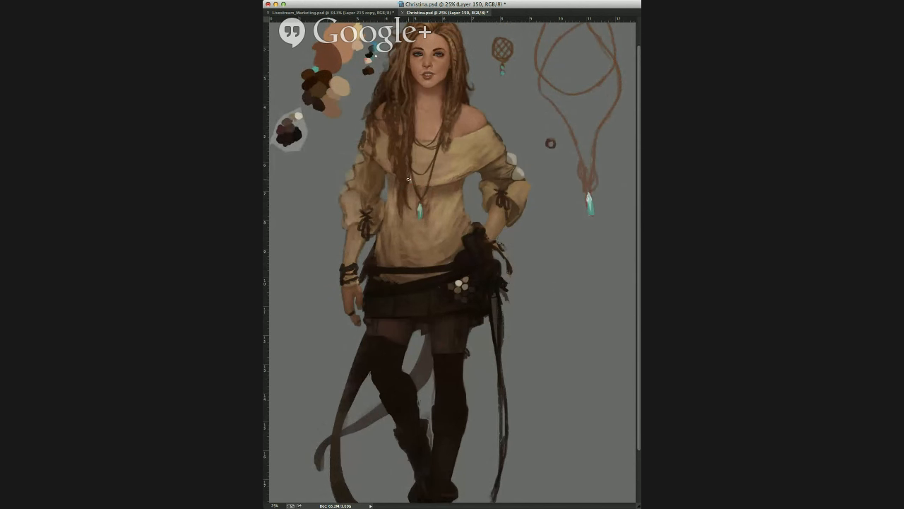
# Step: Draw a red arrow pointing at the turquoise pendant, mark the face area, and remove these temporary marks
pyautogui.scroll(-4, 541, 283)
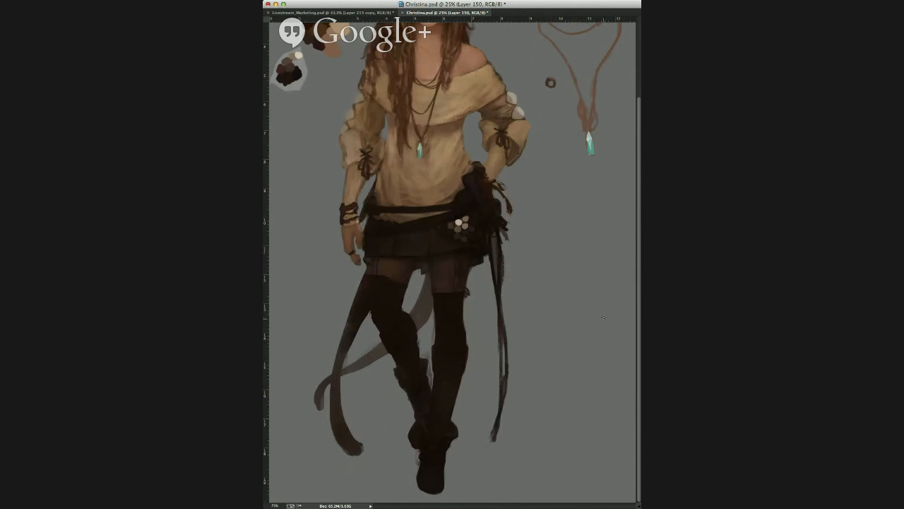
pyautogui.scroll(6, 572, 205)
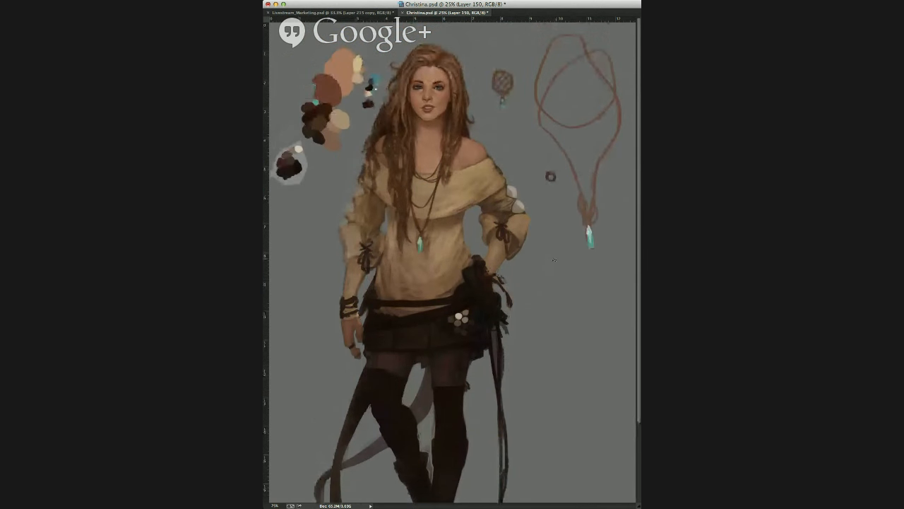
pyautogui.moveTo(579, 291)
pyautogui.mouseDown()
pyautogui.moveTo(421, 252)
pyautogui.moveTo(441, 268)
pyautogui.mouseUp()
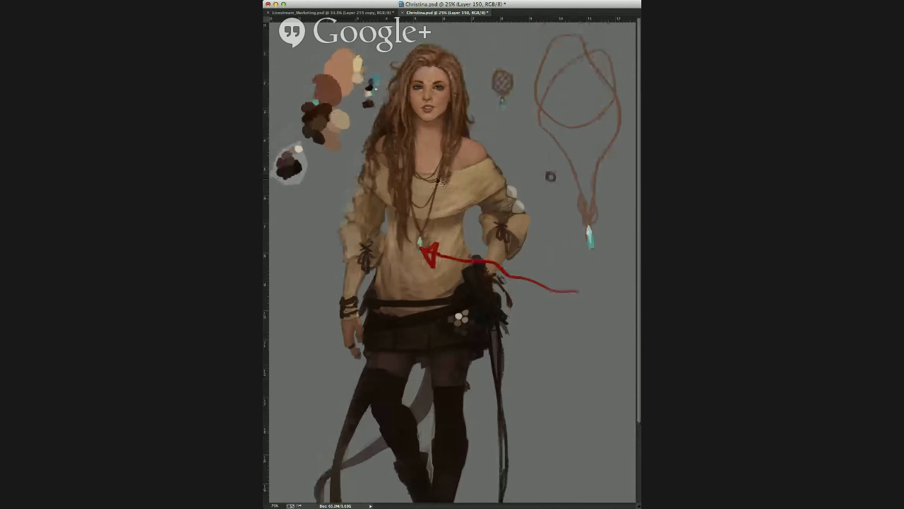
pyautogui.moveTo(452, 92)
pyautogui.mouseDown()
pyautogui.moveTo(441, 88)
pyautogui.moveTo(433, 130)
pyautogui.mouseUp()
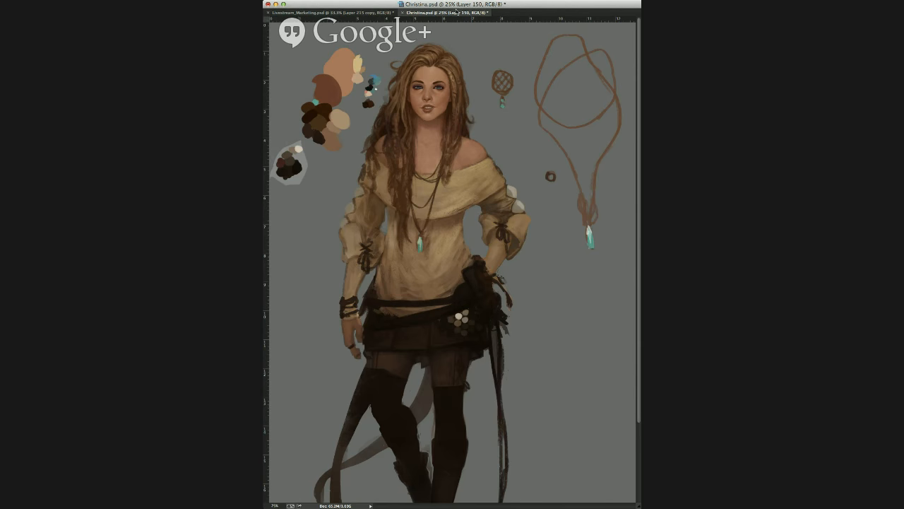
# Step: Switch back to Livestream_Marketing.psd with the sheep paintings
pyautogui.moveTo(459, 12); pyautogui.dragTo(488, 63)
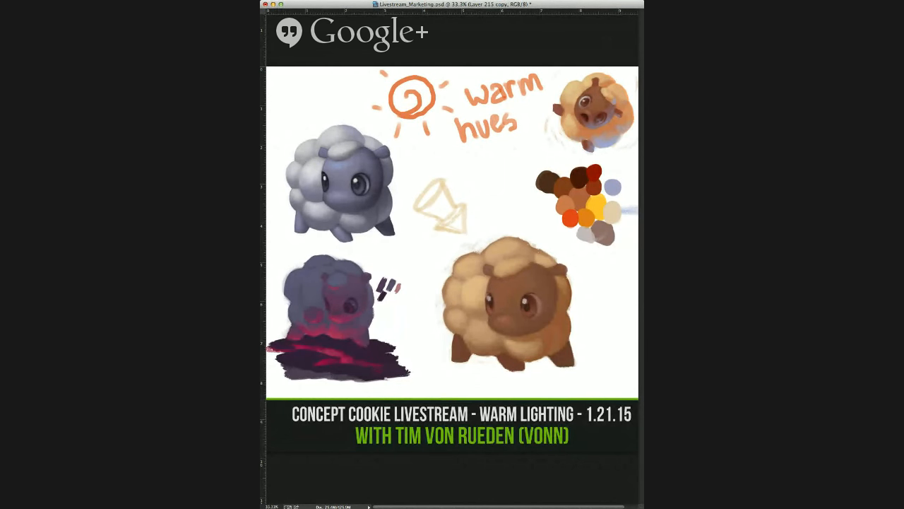
# Step: Lighten the wool beside the warm sheep's face and refine its larger eye on a new layer, and merge that layer down
pyautogui.press('super+equal')
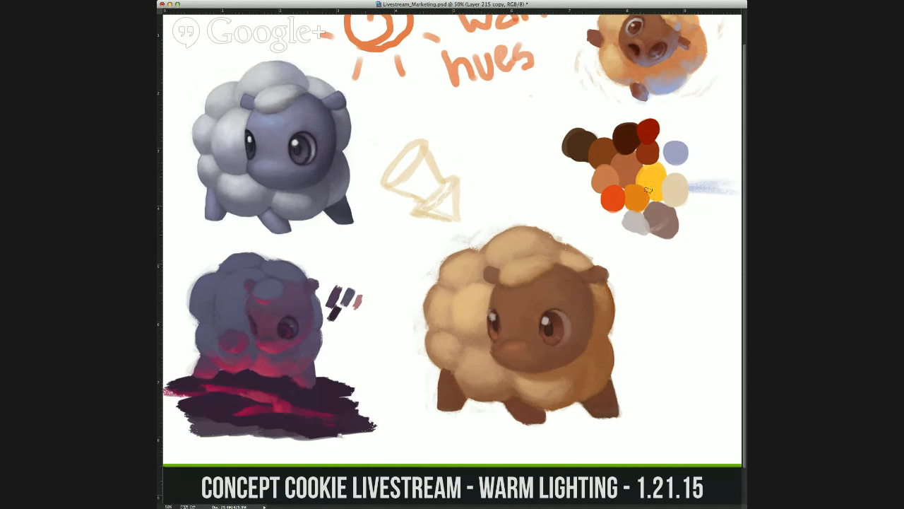
pyautogui.hotkey('ctrl', 'alt', 'shift', 'n')
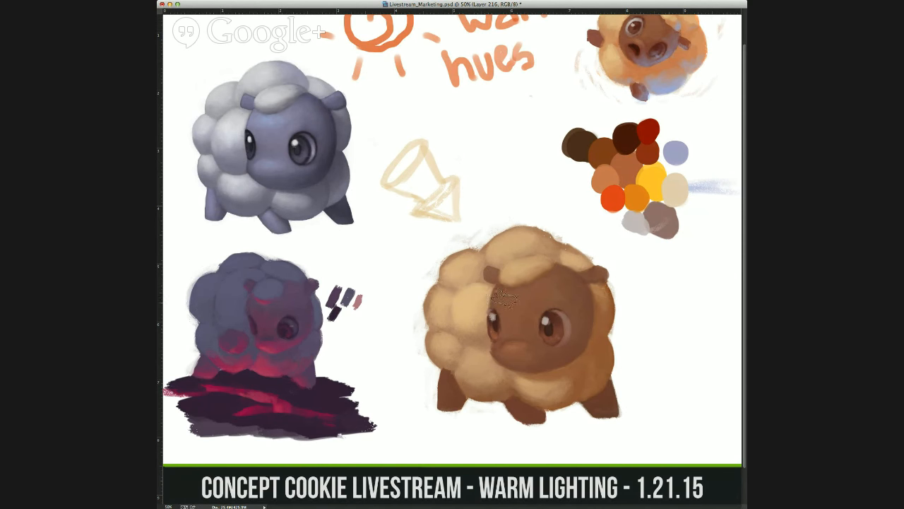
pyautogui.moveTo(476, 288); pyautogui.dragTo(463, 315)
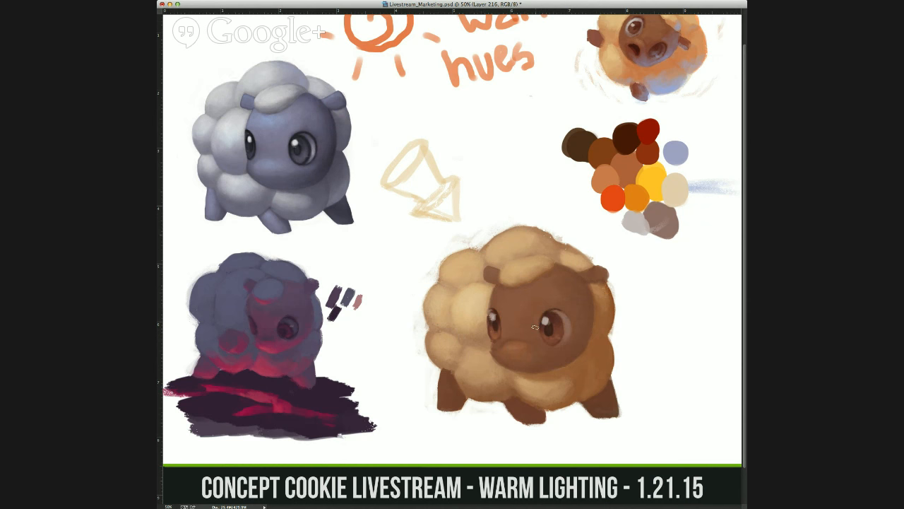
pyautogui.moveTo(546, 326); pyautogui.dragTo(548, 333)
pyautogui.moveTo(559, 315)
pyautogui.mouseDown()
pyautogui.moveTo(549, 311)
pyautogui.moveTo(557, 327)
pyautogui.moveTo(554, 313)
pyautogui.mouseUp()
pyautogui.keyDown('alt'); pyautogui.click(549, 316); pyautogui.keyUp('alt')
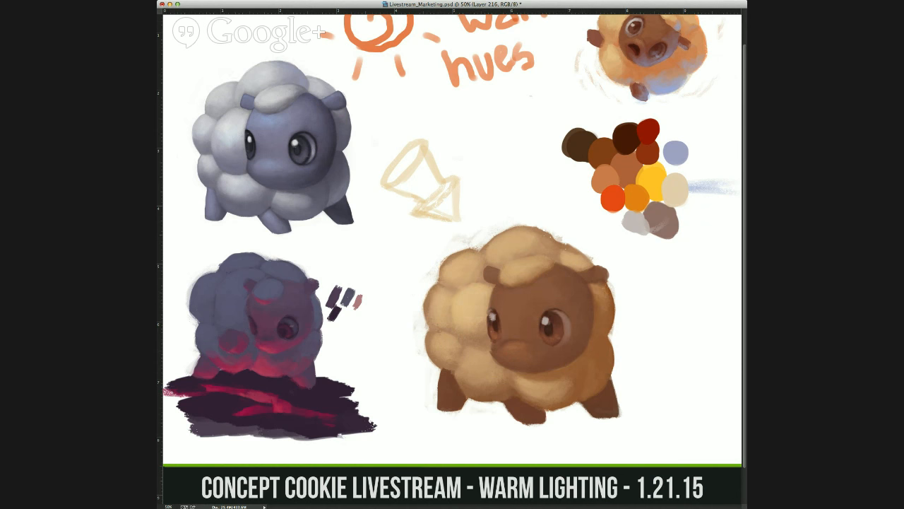
pyautogui.press('super+e')
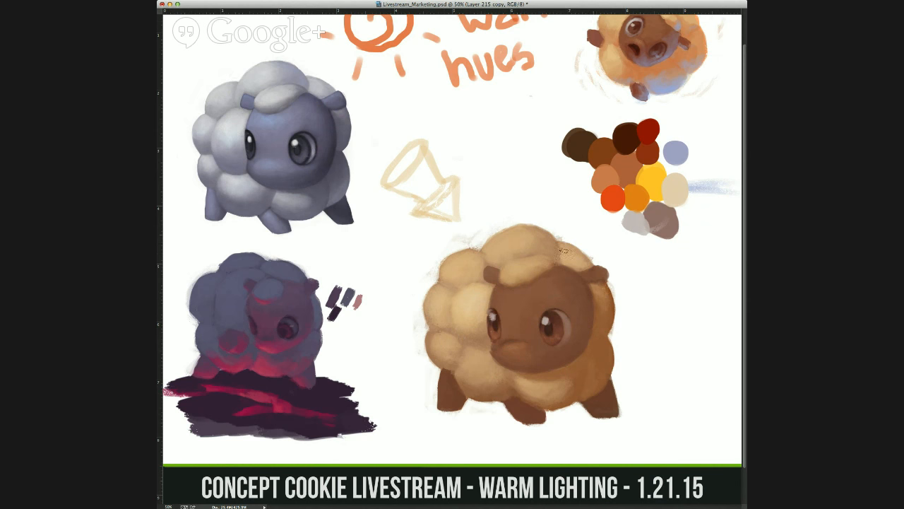
# Step: Switch to Sketches.jpg and examine the character and figure sketches in the upper part of the sheet
pyautogui.press('super+minus')
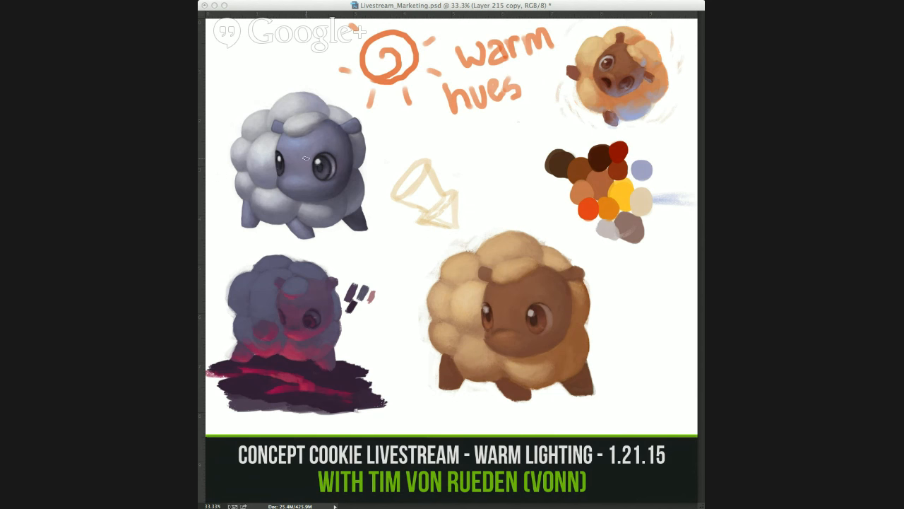
pyautogui.press('super+r')
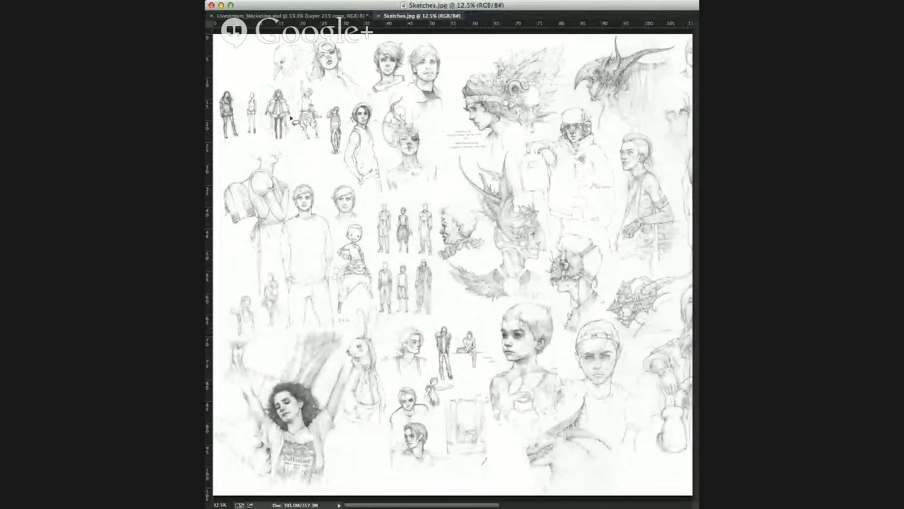
pyautogui.press('super+plus')
pyautogui.press('super+plus')
pyautogui.press('super+plus')
pyautogui.moveTo(219, 204); pyautogui.dragTo(449, 264)
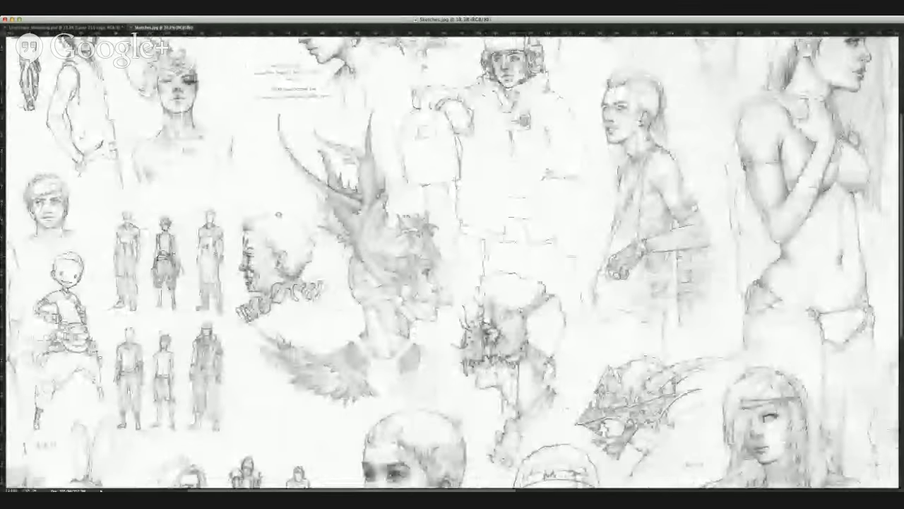
pyautogui.moveTo(272, 204)
pyautogui.mouseDown()
pyautogui.moveTo(413, 242)
pyautogui.moveTo(517, 387)
pyautogui.mouseUp()
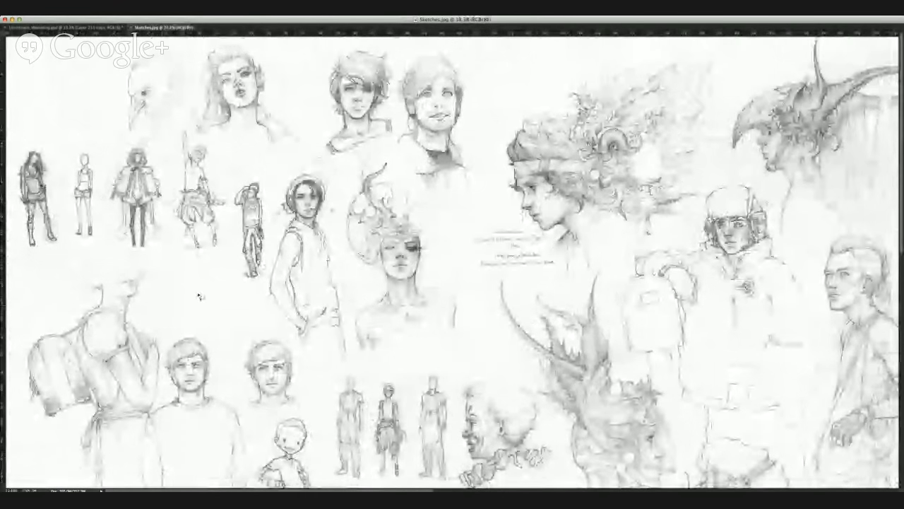
pyautogui.moveTo(247, 305)
pyautogui.mouseDown()
pyautogui.moveTo(233, 95)
pyautogui.moveTo(173, 301)
pyautogui.mouseUp()
pyautogui.moveTo(109, 238)
pyautogui.mouseDown()
pyautogui.moveTo(276, 267)
pyautogui.moveTo(247, 288)
pyautogui.mouseUp()
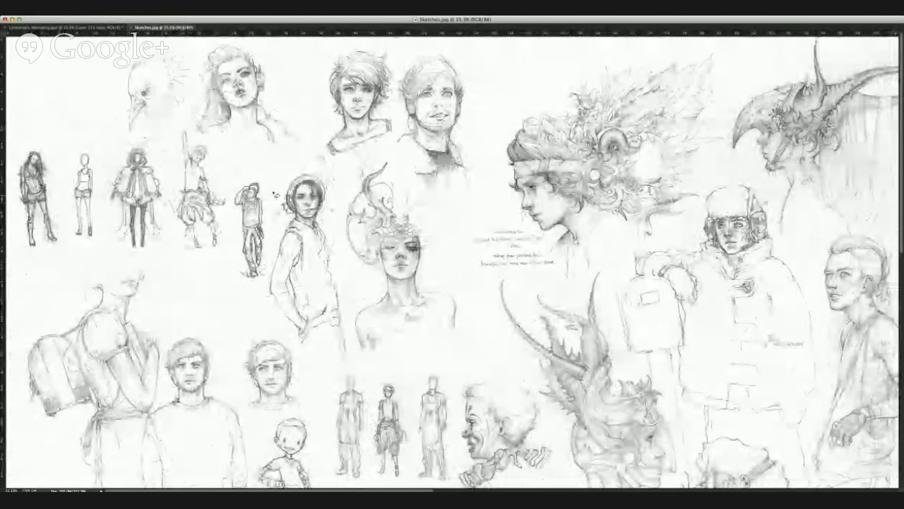
pyautogui.moveTo(276, 196)
pyautogui.mouseDown()
pyautogui.moveTo(228, 274)
pyautogui.moveTo(262, 302)
pyautogui.moveTo(231, 185)
pyautogui.mouseUp()
pyautogui.press('super+d')
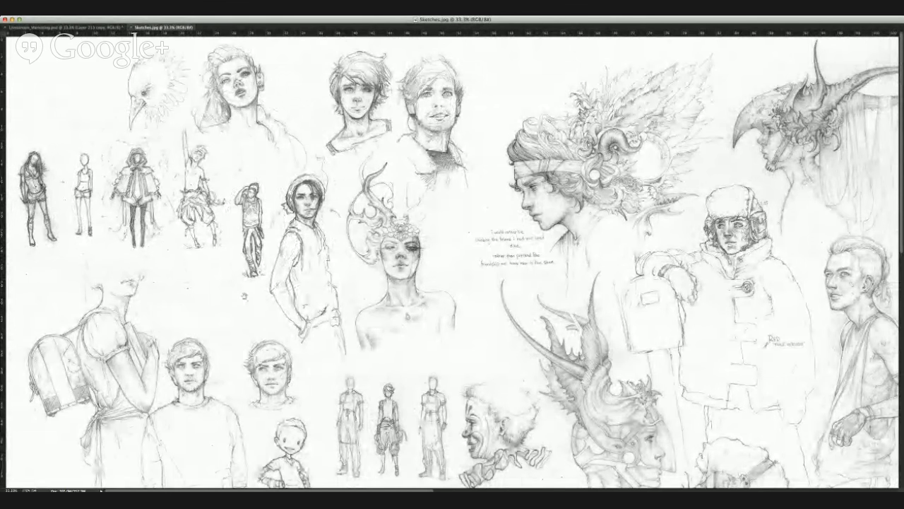
# Step: Examine the portraits and small figures farther down the sheet, outline the horned headdress sketch with a freehand selection, and deselect it
pyautogui.scroll(-5, 265, 300)
pyautogui.moveTo(394, 202)
pyautogui.mouseDown()
pyautogui.moveTo(329, 236)
pyautogui.moveTo(331, 327)
pyautogui.moveTo(418, 335)
pyautogui.moveTo(453, 196)
pyautogui.moveTo(354, 196)
pyautogui.moveTo(330, 256)
pyautogui.mouseUp()
pyautogui.press('super+d')
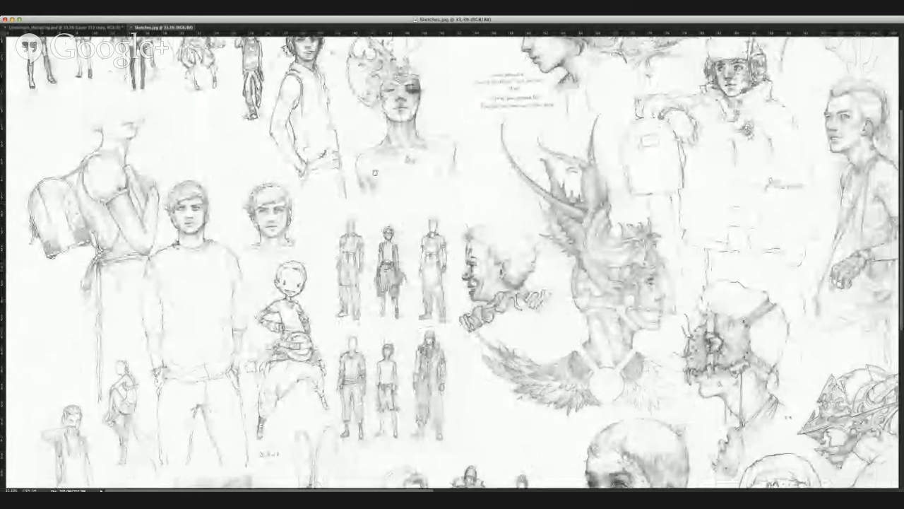
pyautogui.scroll(-5, 79, 189)
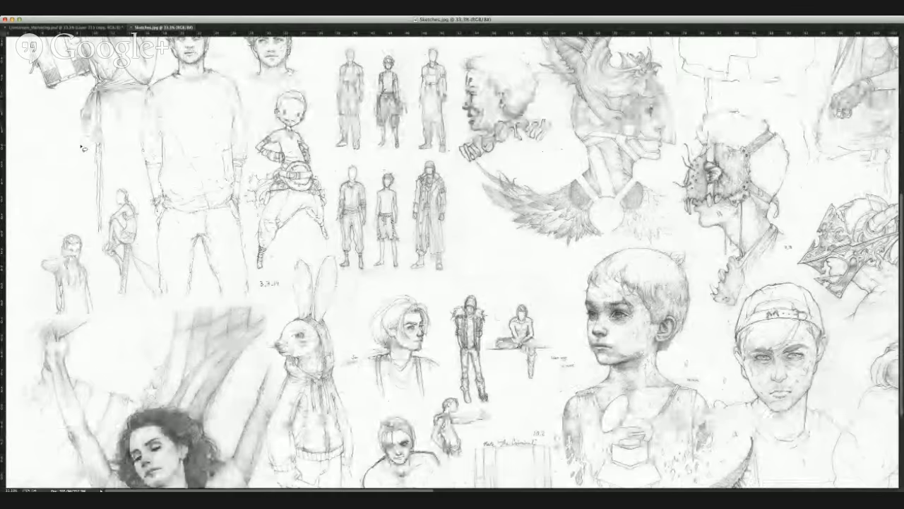
pyautogui.scroll(-3, 514, 299)
pyautogui.moveTo(469, 191)
pyautogui.mouseDown()
pyautogui.moveTo(442, 259)
pyautogui.moveTo(496, 322)
pyautogui.moveTo(475, 188)
pyautogui.moveTo(361, 364)
pyautogui.moveTo(343, 369)
pyautogui.mouseUp()
pyautogui.moveTo(498, 224); pyautogui.dragTo(416, 291)
pyautogui.moveTo(472, 238)
pyautogui.mouseDown()
pyautogui.moveTo(493, 309)
pyautogui.moveTo(292, 399)
pyautogui.moveTo(324, 120)
pyautogui.moveTo(472, 233)
pyautogui.mouseUp()
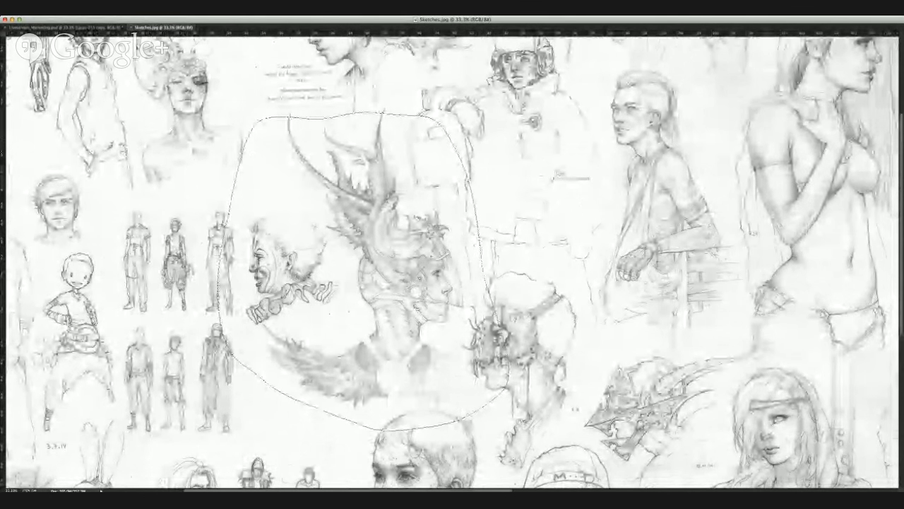
pyautogui.press('super+j')
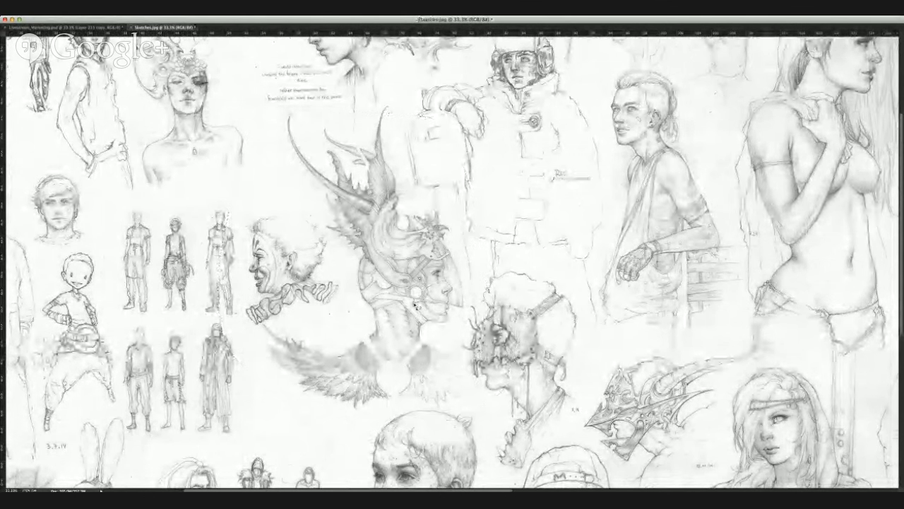
# Step: View the whole sketch sheet and return to Livestream_Marketing.psd with the sheep paintings
pyautogui.press('super+minus')
pyautogui.press('super+minus')
pyautogui.press('super+minus')
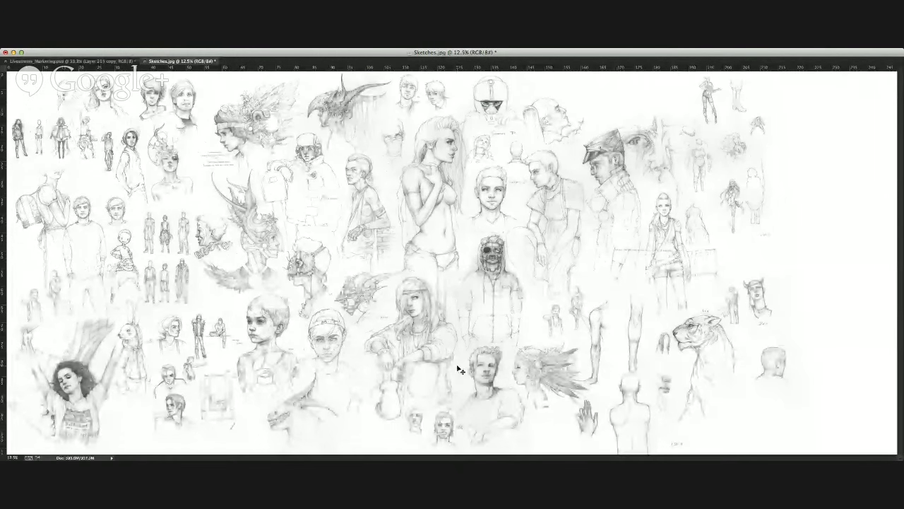
pyautogui.press('super+minus')
pyautogui.click(216, 61)
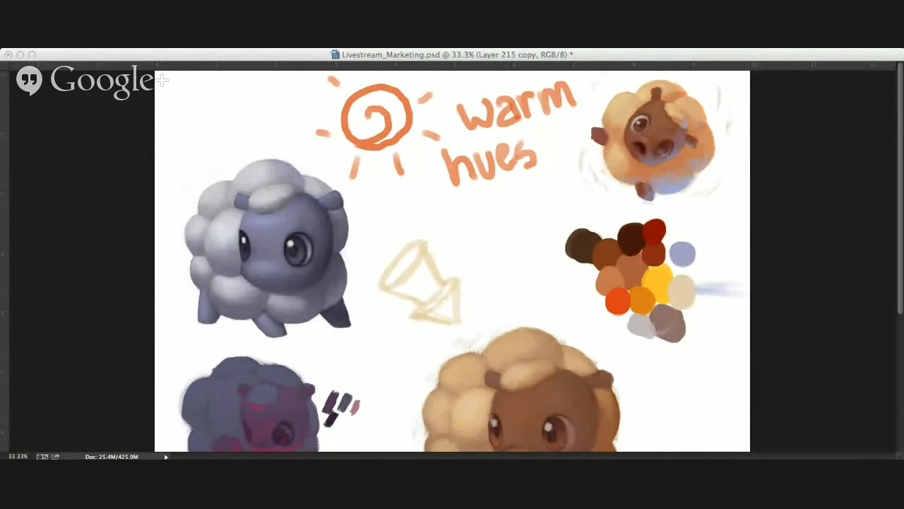
pyautogui.press('super+plus')
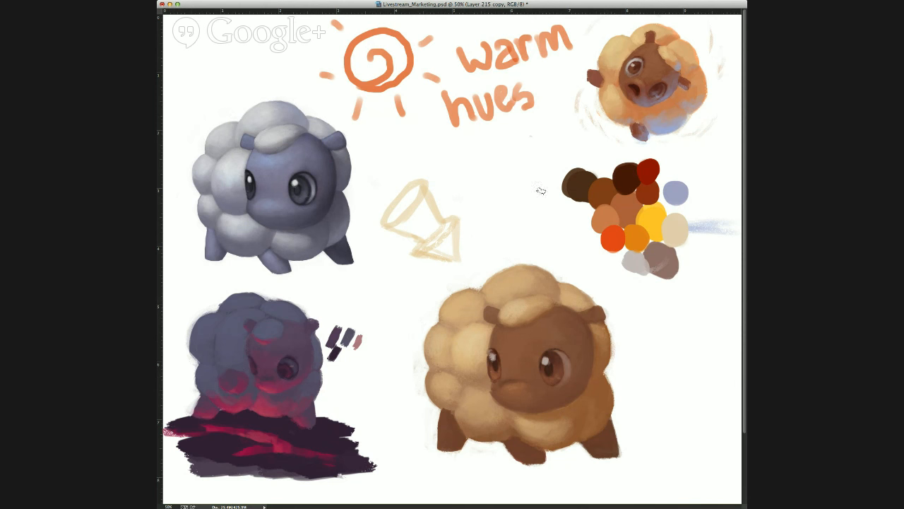
# Step: Switch to the DoodleArtBattle Twitch page in the browser and point out the past broadcasts from Jan 20, 2015
pyautogui.click(439, 504)
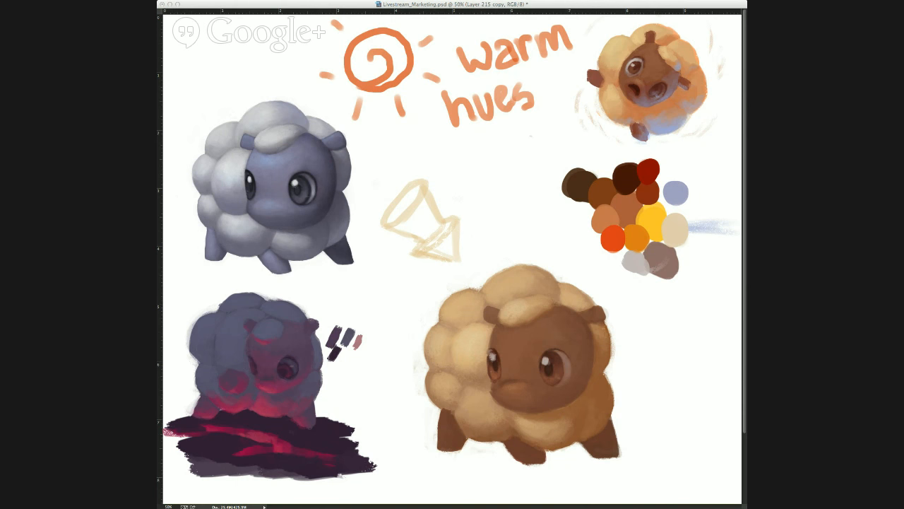
pyautogui.click(324, 350)
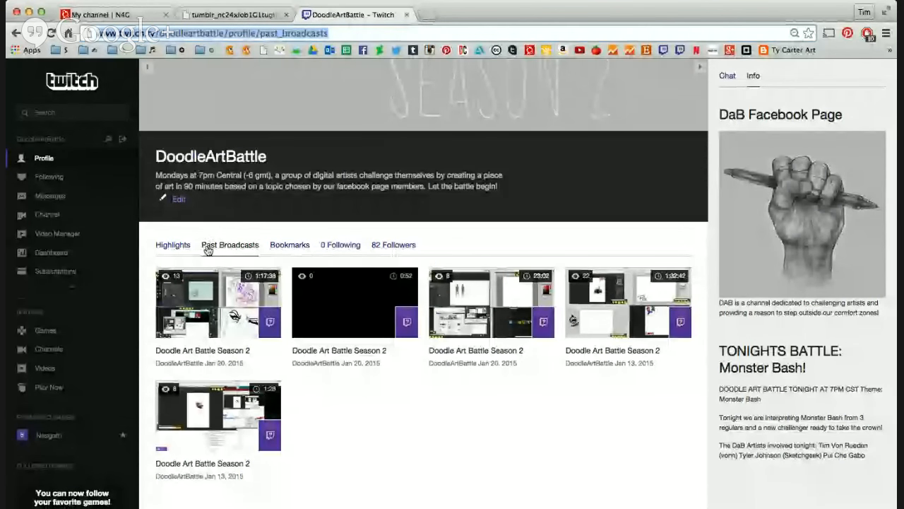
pyautogui.moveTo(244, 363); pyautogui.dragTo(172, 368)
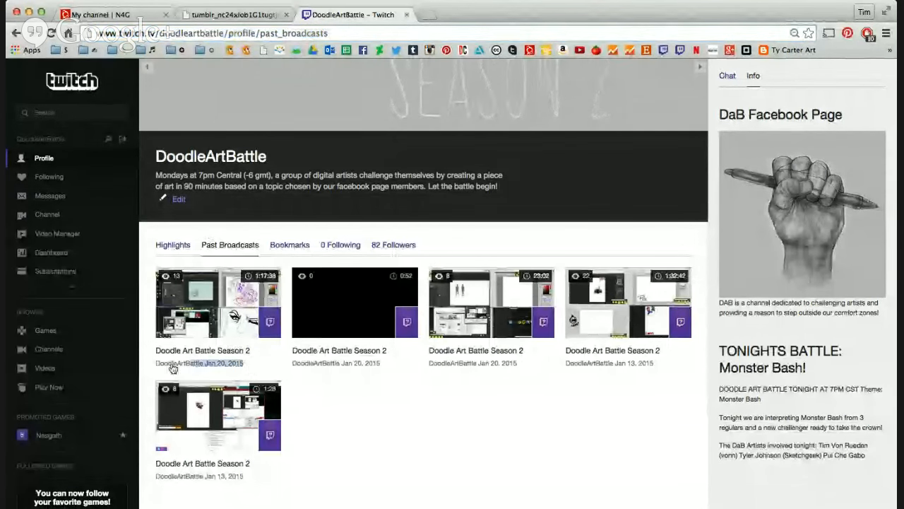
pyautogui.moveTo(309, 367); pyautogui.dragTo(414, 373)
pyautogui.click(400, 405)
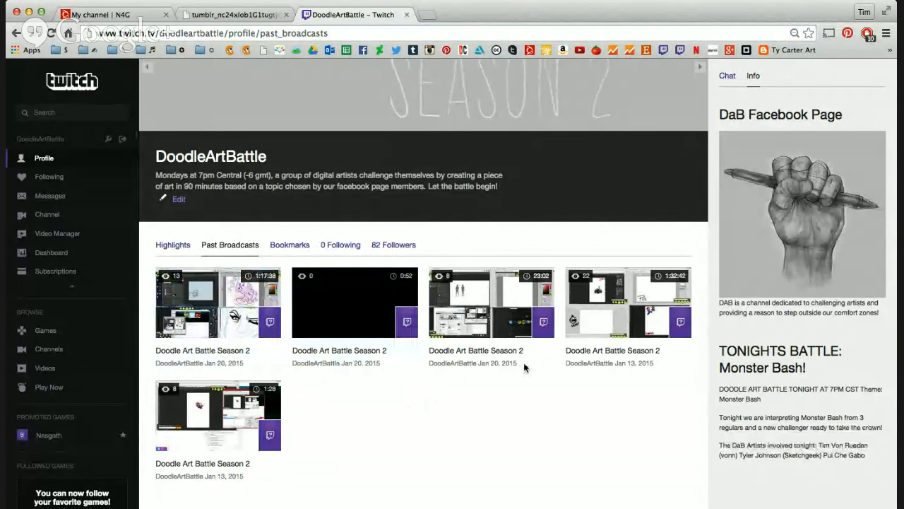
pyautogui.moveTo(524, 368); pyautogui.dragTo(419, 416)
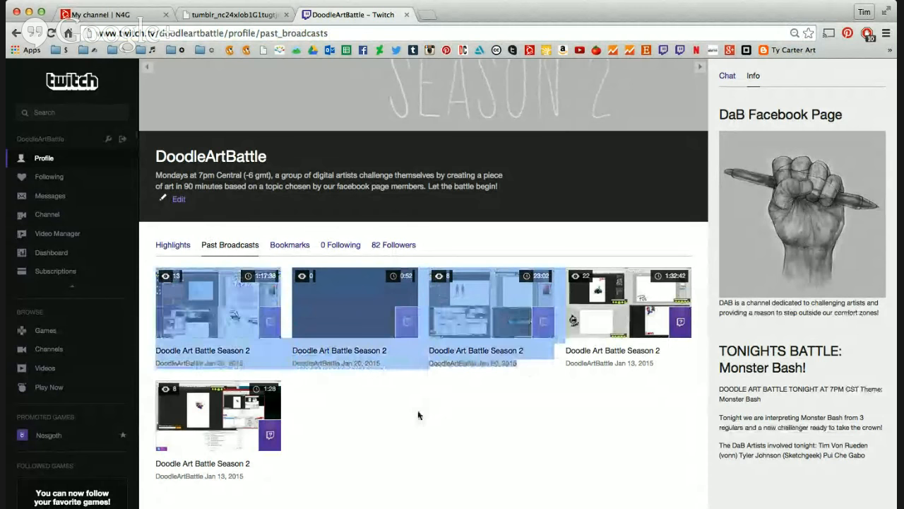
pyautogui.click(418, 415)
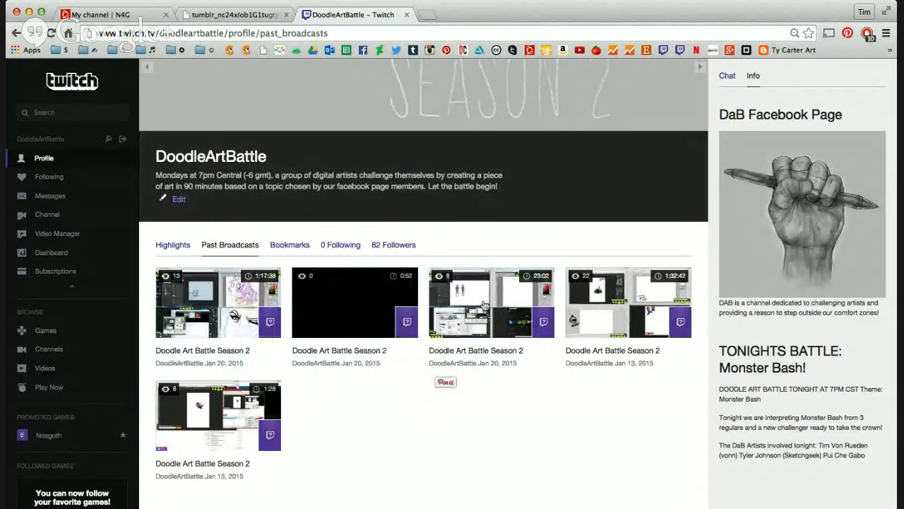
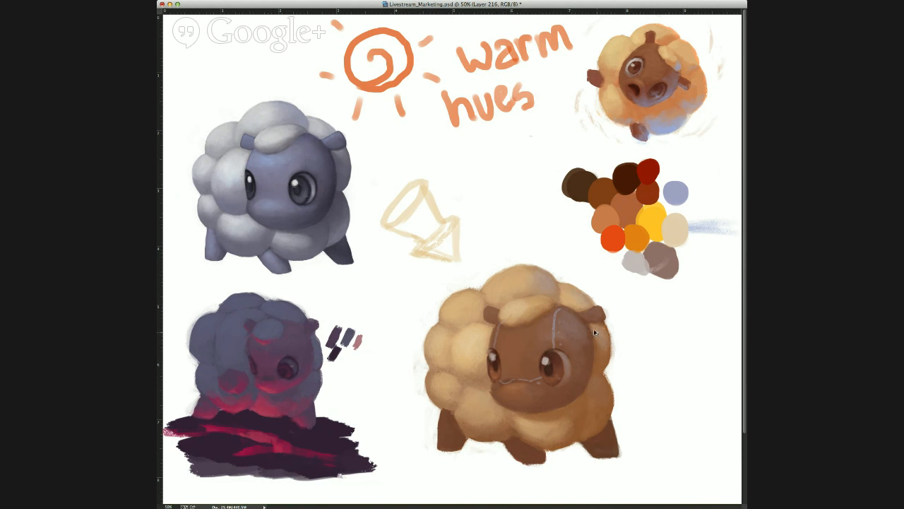
# Step: Draw light blue guide lines across the warm sheep's face and a blue arrow pointing at the sheep from beneath the palette
pyautogui.moveTo(499, 381); pyautogui.dragTo(542, 377)
pyautogui.moveTo(498, 322); pyautogui.dragTo(497, 349)
pyautogui.moveTo(557, 308); pyautogui.dragTo(557, 349)
pyautogui.moveTo(655, 286)
pyautogui.mouseDown()
pyautogui.moveTo(628, 316)
pyautogui.moveTo(627, 307)
pyautogui.moveTo(647, 328)
pyautogui.moveTo(627, 294)
pyautogui.moveTo(639, 321)
pyautogui.mouseUp()
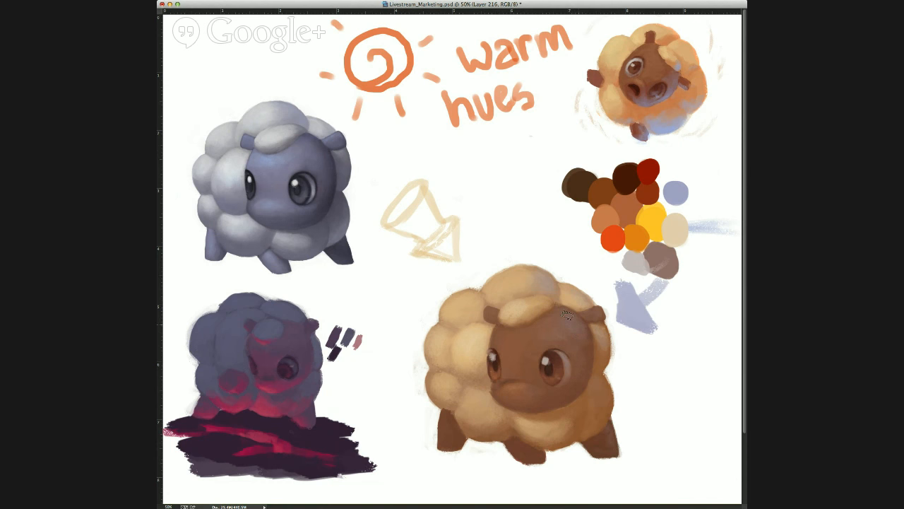
# Step: Delete the temporary layer over the warm sheep and erase the blue arrow beneath the palette
pyautogui.moveTo(663, 201)
pyautogui.mouseDown()
pyautogui.moveTo(610, 277)
pyautogui.moveTo(609, 249)
pyautogui.moveTo(605, 281)
pyautogui.mouseUp()
pyautogui.press('super+z')
pyautogui.click(569, 273)
pyautogui.press('v')
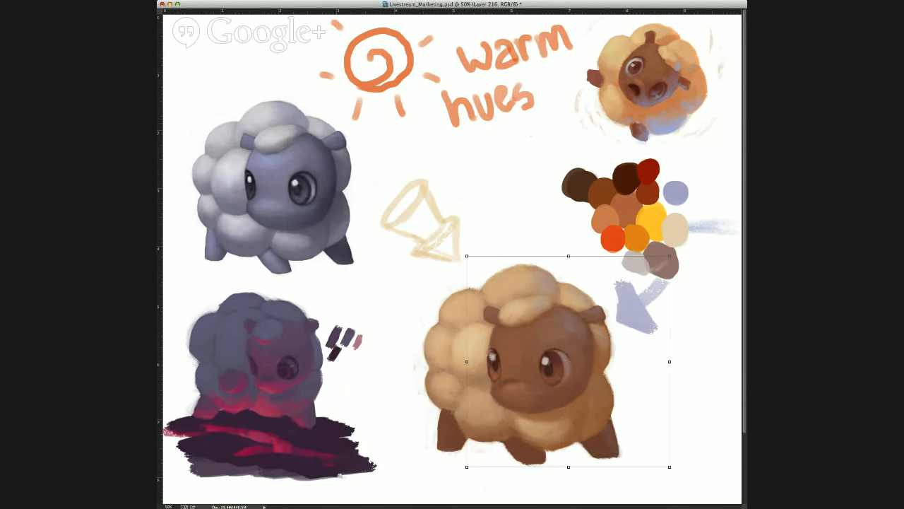
pyautogui.press('Delete')
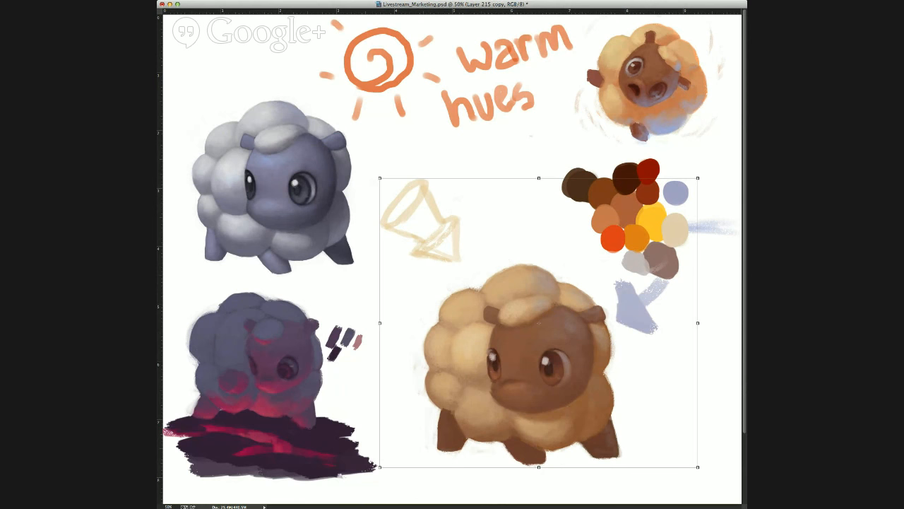
pyautogui.press('e')
pyautogui.moveTo(626, 307)
pyautogui.mouseDown()
pyautogui.moveTo(630, 338)
pyautogui.moveTo(627, 287)
pyautogui.moveTo(641, 311)
pyautogui.moveTo(659, 318)
pyautogui.moveTo(664, 280)
pyautogui.mouseUp()
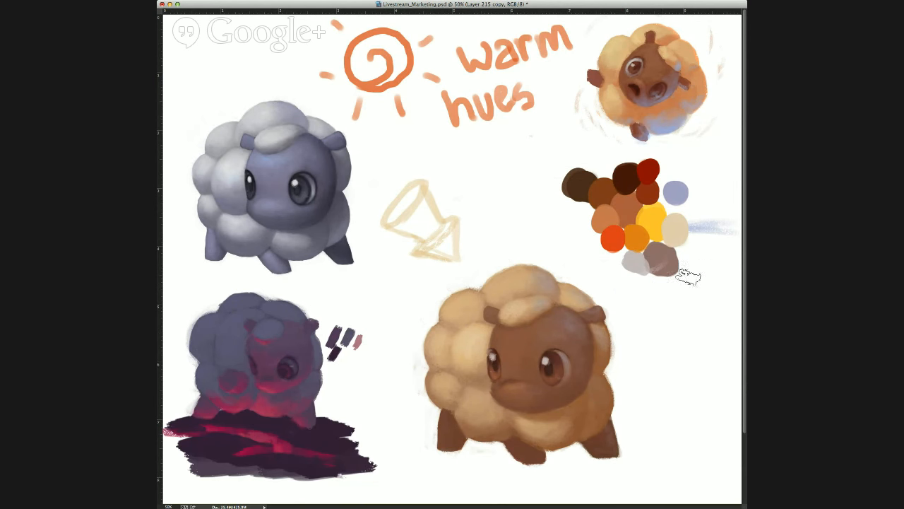
# Step: Try scaling down the warm sheep together with the cream arrow sketch and the grey swatches, and undo the transformation
pyautogui.scroll(-2, 648, 256)
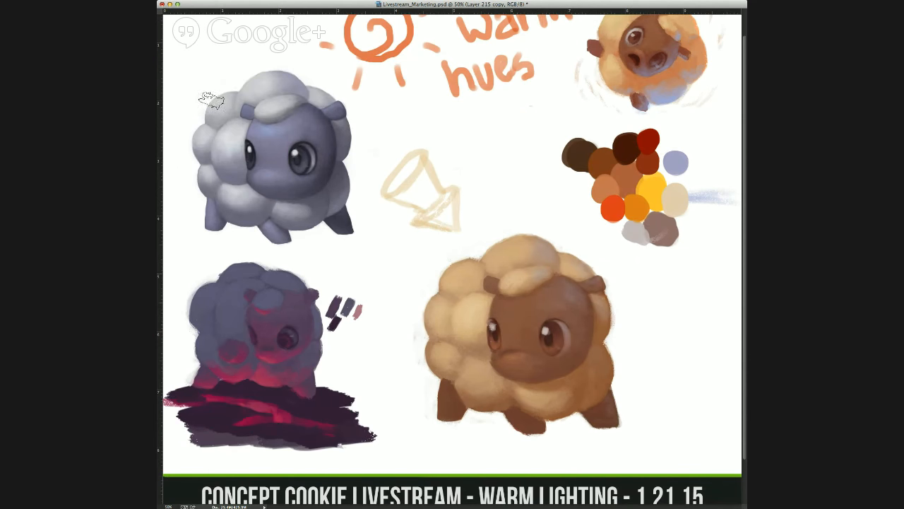
pyautogui.hotkey('ctrl', 't')
pyautogui.moveTo(378, 146); pyautogui.dragTo(440, 204)
pyautogui.moveTo(575, 322); pyautogui.dragTo(489, 130)
pyautogui.hotkey('ctrl', 'z')
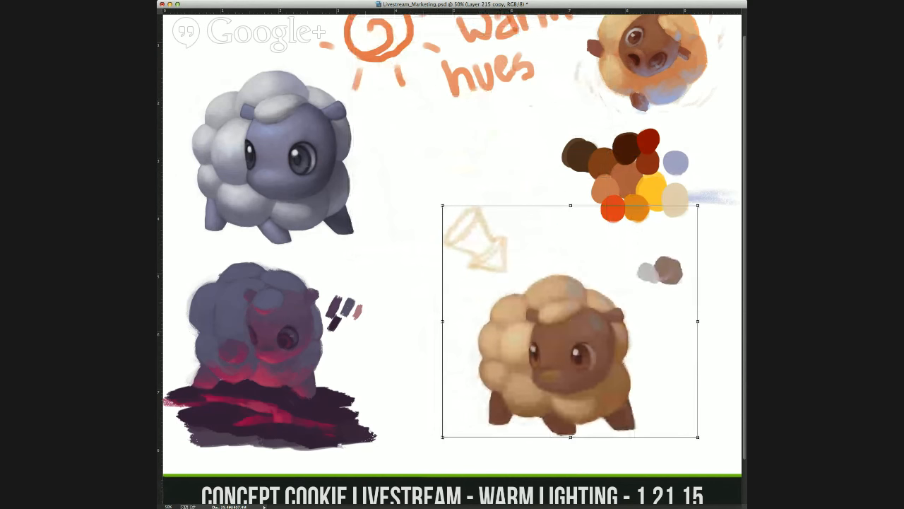
pyautogui.press('Return')
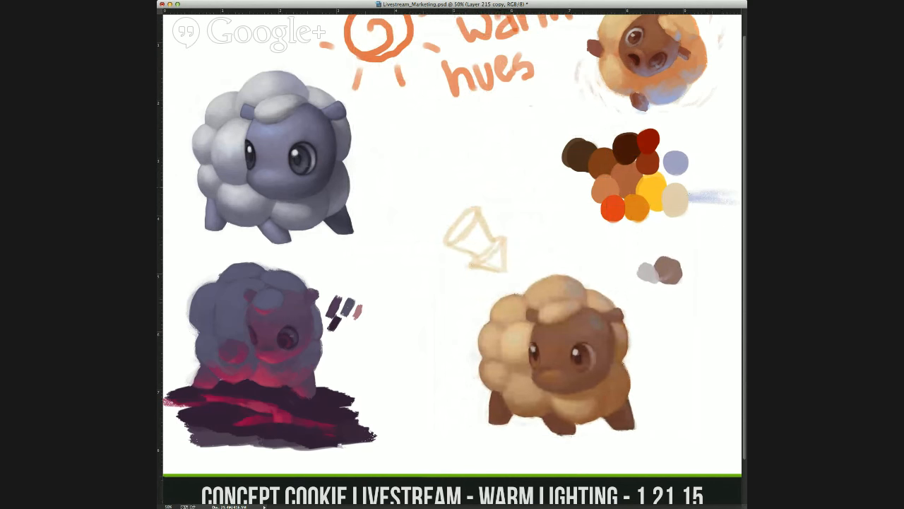
pyautogui.hotkey('ctrl', 'z')
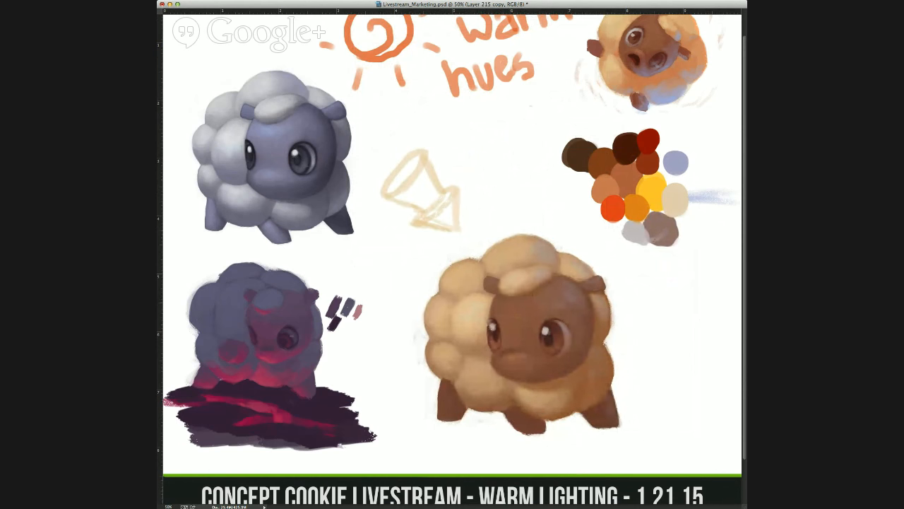
pyautogui.hotkey('ctrl', 'alt', 'shift', 'n')
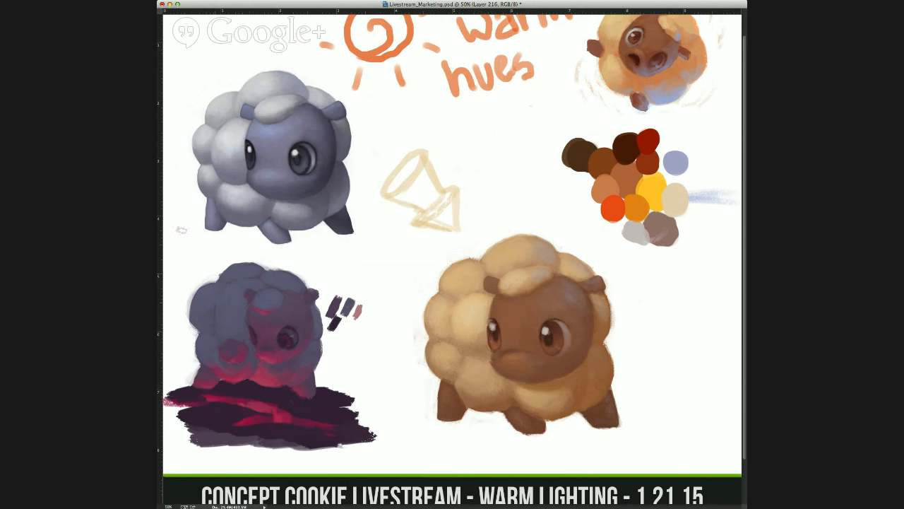
pyautogui.press('v')
pyautogui.press('super+e')
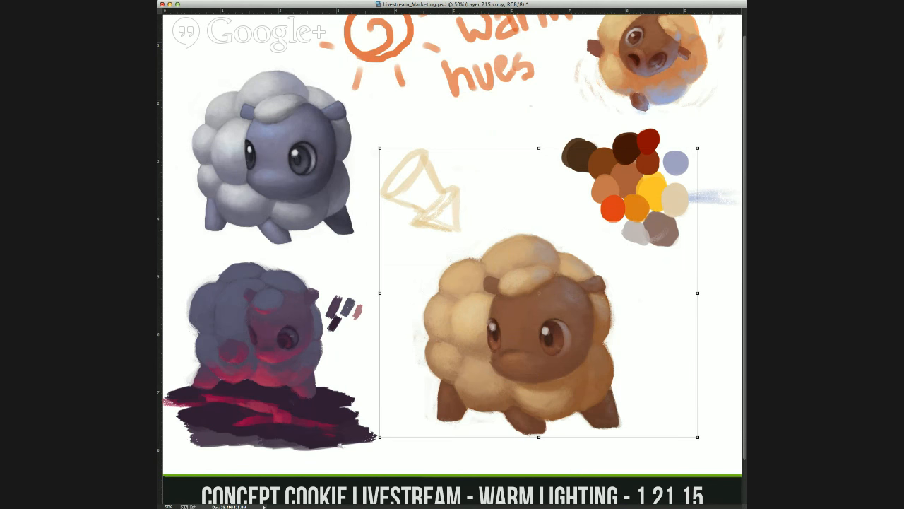
# Step: Separate the grey swatches from the warm sheep's layer, tuck them against the palette and merge them into the palette layer
pyautogui.press('l')
pyautogui.moveTo(609, 202)
pyautogui.mouseDown()
pyautogui.moveTo(647, 188)
pyautogui.moveTo(615, 212)
pyautogui.mouseUp()
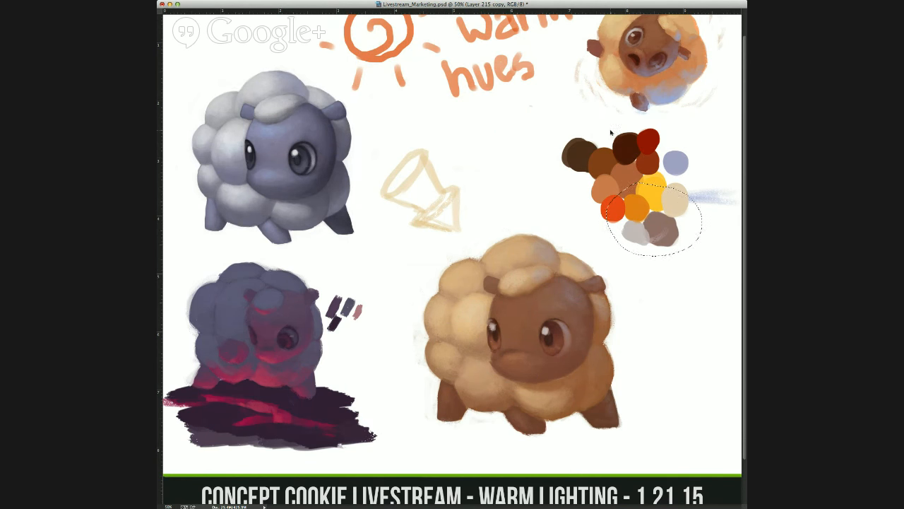
pyautogui.press('Delete')
pyautogui.press('super+z')
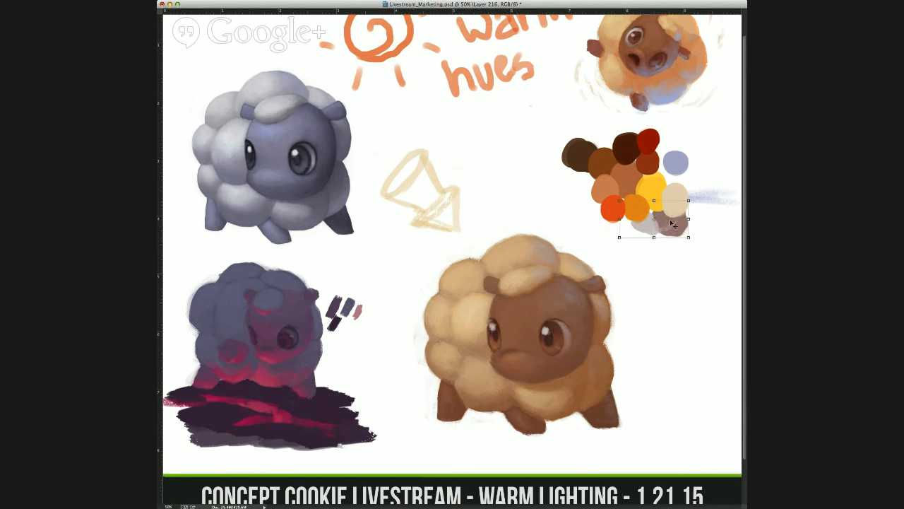
pyautogui.press('super+t')
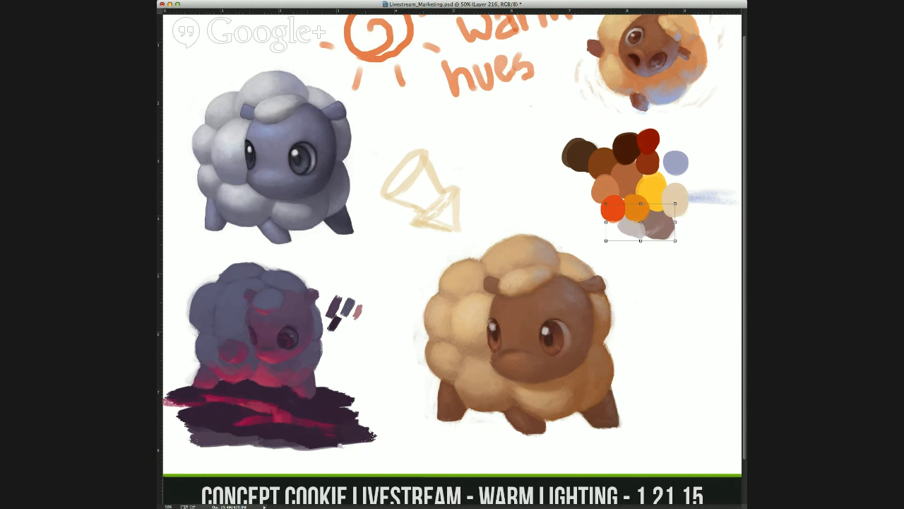
pyautogui.press('super+e')
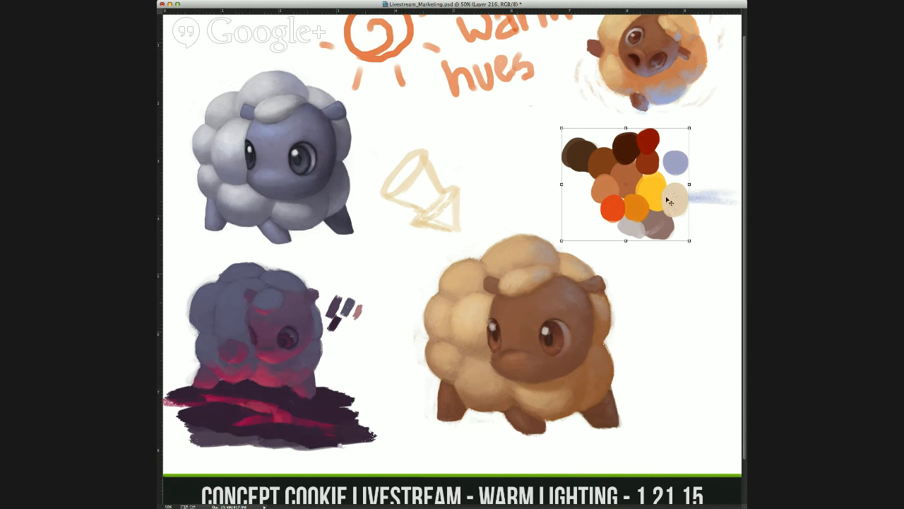
# Step: Move the merged palette up and to the right, and shift the blue-grey sheep up and right toward the sun drawing
pyautogui.moveTo(670, 202); pyautogui.dragTo(702, 185)
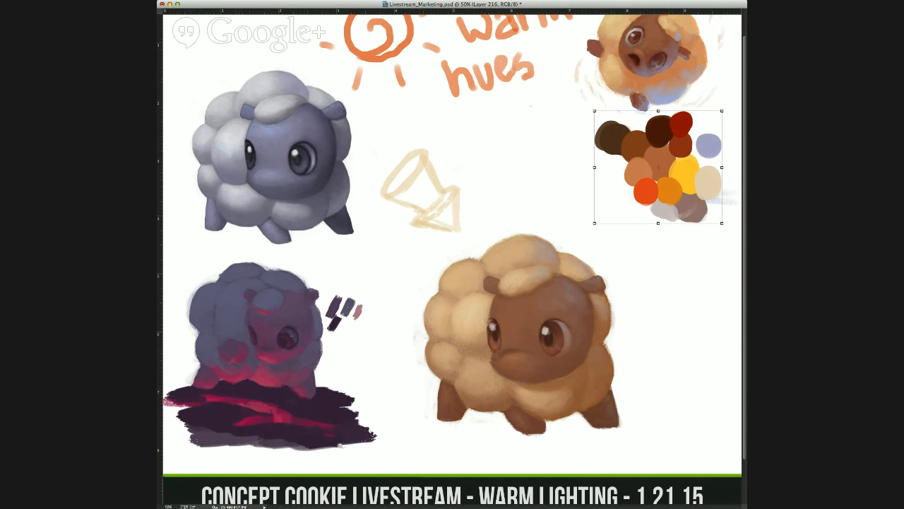
pyautogui.press('Return')
pyautogui.click(340, 183)
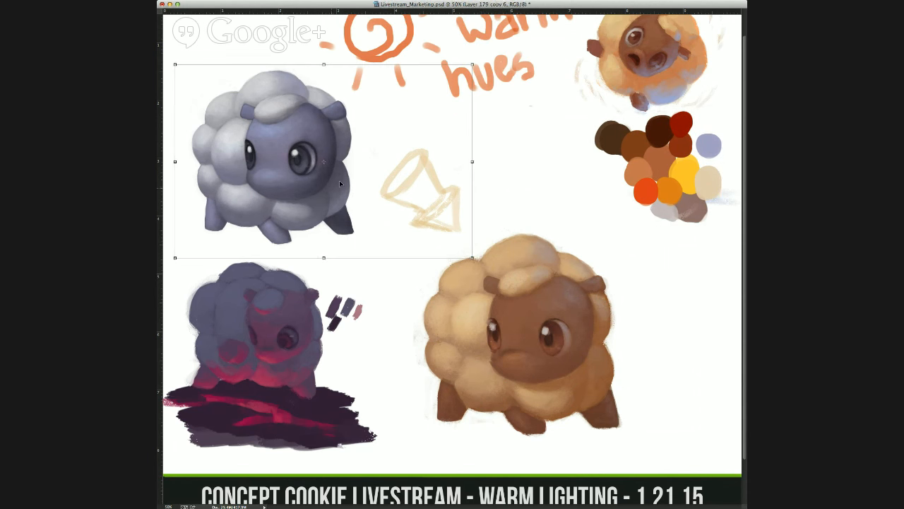
pyautogui.moveTo(339, 183); pyautogui.dragTo(363, 167)
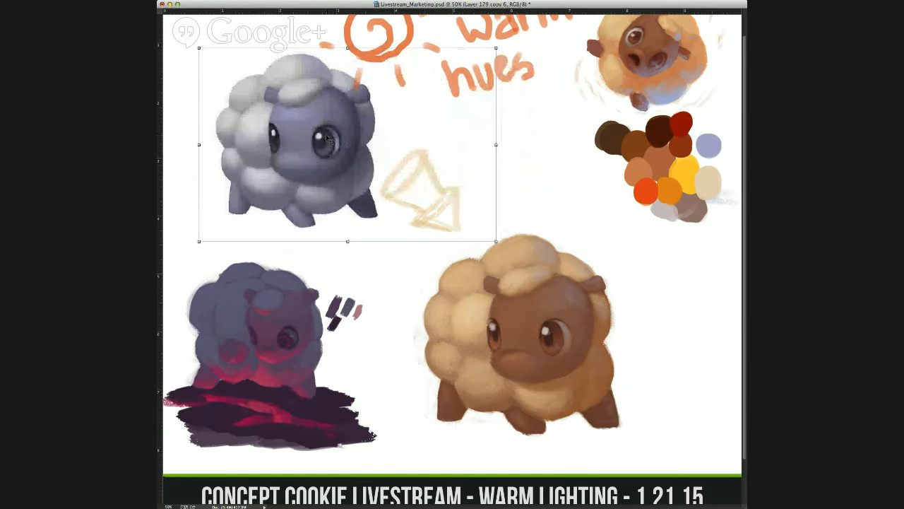
# Step: Extend the canvas on its right side with the Crop tool to a width of about 12.4 ruler units
pyautogui.press('super+minus')
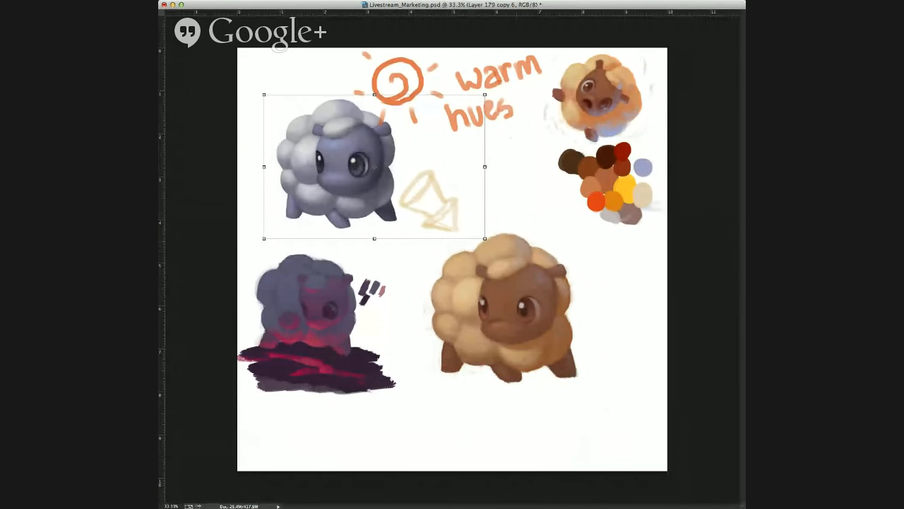
pyautogui.press('super+a')
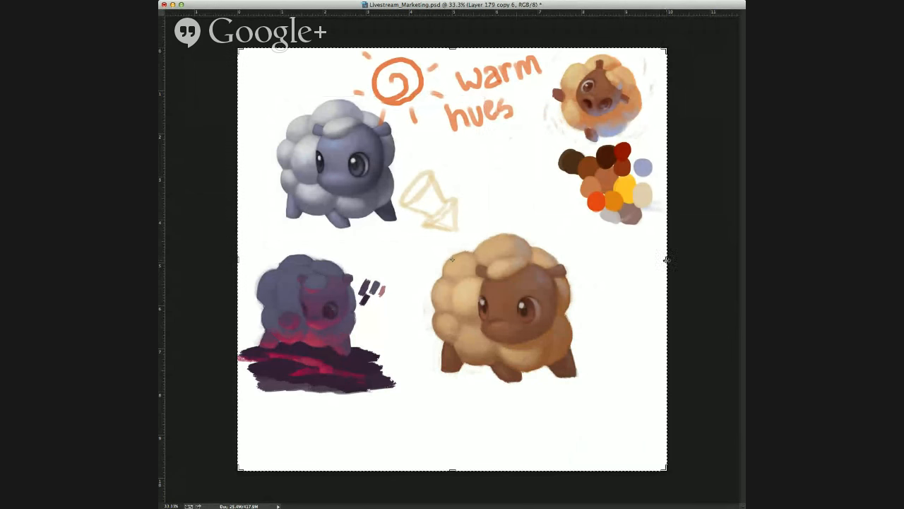
pyautogui.moveTo(666, 261); pyautogui.dragTo(713, 250)
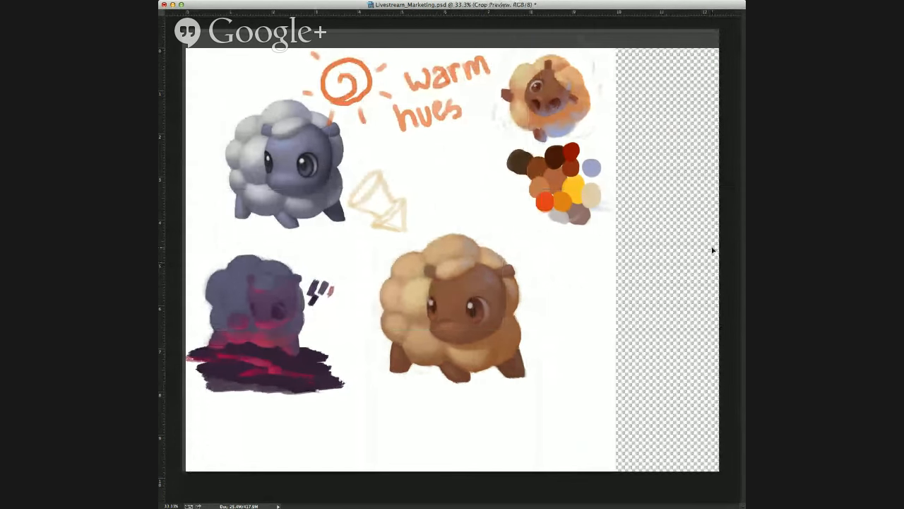
pyautogui.press('Return')
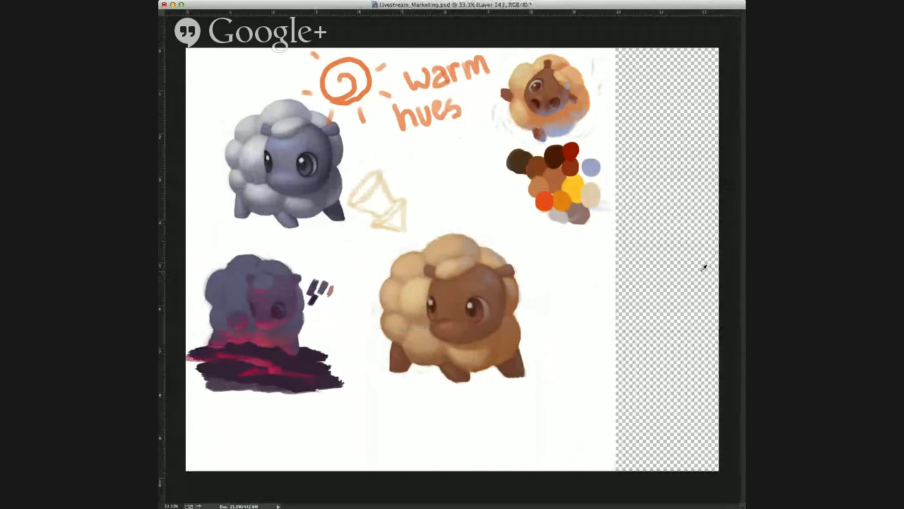
# Step: Paint the new transparent strip of canvas with the sampled white background colour, using a large brush
pyautogui.keyDown('alt'); pyautogui.click(586, 290); pyautogui.keyUp('alt')
pyautogui.moveTo(601, 289); pyautogui.dragTo(657, 298)
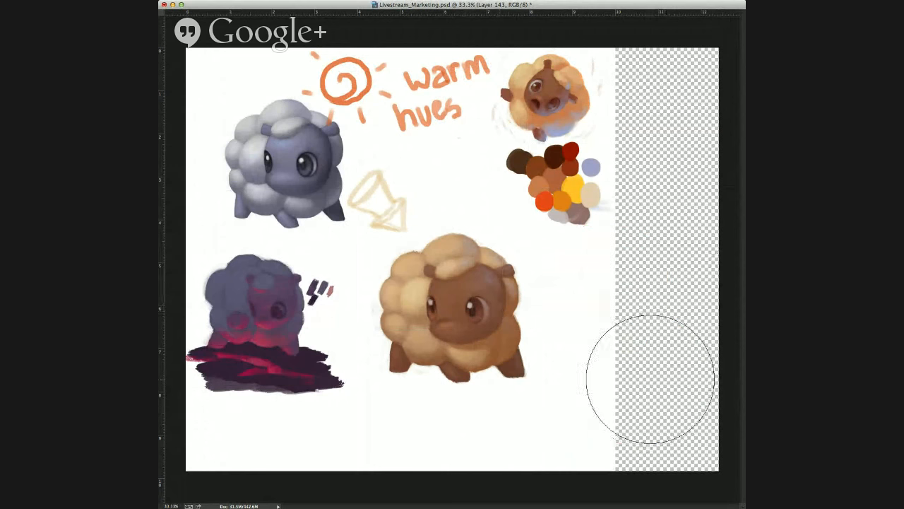
pyautogui.moveTo(650, 379)
pyautogui.mouseDown()
pyautogui.moveTo(674, 378)
pyautogui.moveTo(662, 367)
pyautogui.moveTo(642, 411)
pyautogui.moveTo(645, 442)
pyautogui.moveTo(656, 380)
pyautogui.moveTo(646, 245)
pyautogui.moveTo(645, 162)
pyautogui.mouseUp()
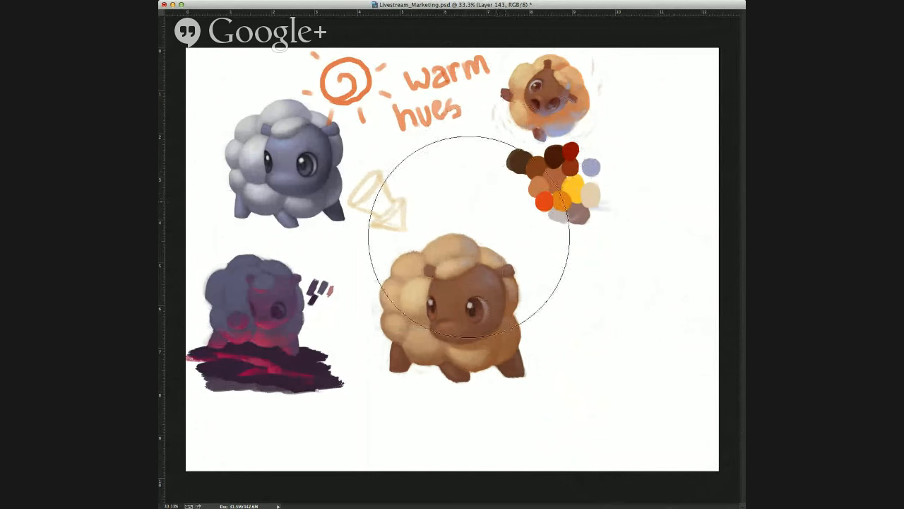
pyautogui.moveTo(591, 290); pyautogui.dragTo(520, 281)
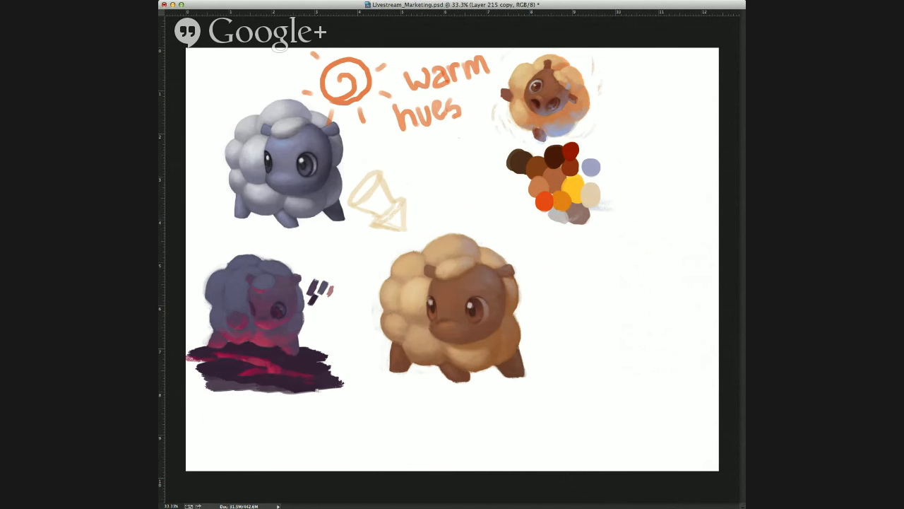
# Step: Erase the cream arrow sketch from the warm sheep's layer and move the sheep up beneath the "warm hues" text
pyautogui.press('v')
pyautogui.moveTo(467, 285)
pyautogui.mouseDown()
pyautogui.moveTo(441, 290)
pyautogui.moveTo(449, 295)
pyautogui.mouseUp()
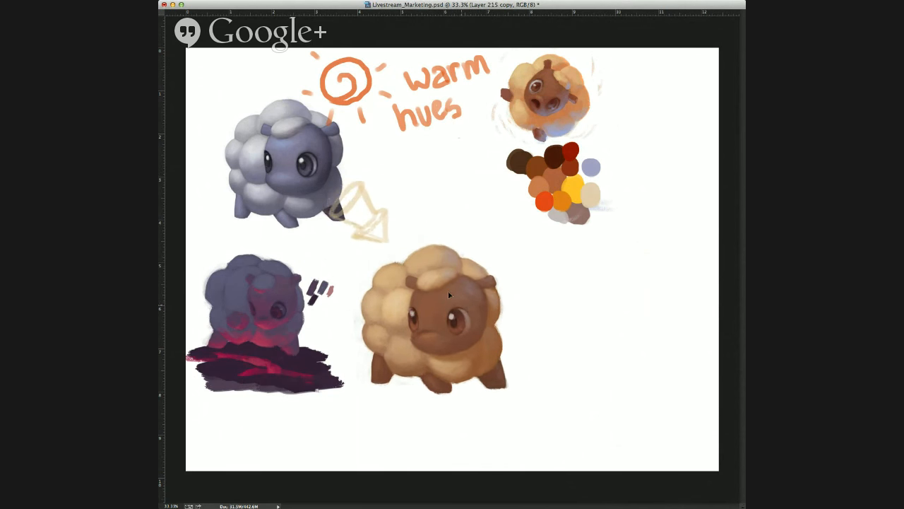
pyautogui.press('e')
pyautogui.moveTo(374, 240)
pyautogui.mouseDown()
pyautogui.moveTo(393, 210)
pyautogui.moveTo(355, 204)
pyautogui.moveTo(320, 221)
pyautogui.mouseUp()
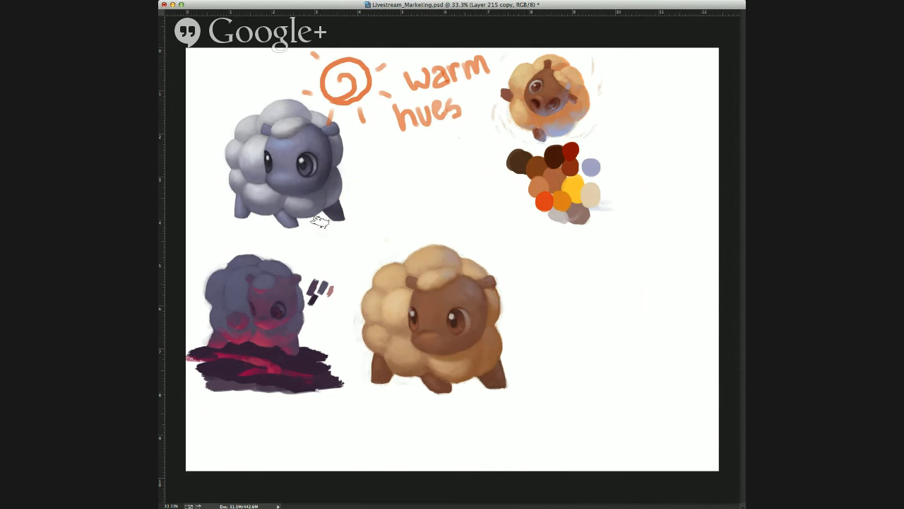
pyautogui.press('v')
pyautogui.moveTo(450, 308); pyautogui.dragTo(447, 193)
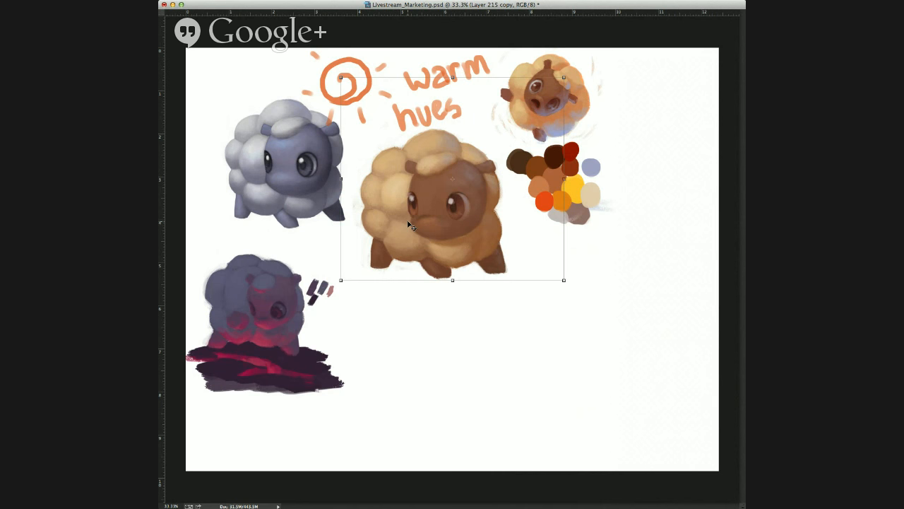
# Step: Duplicate the warm sheep layer and place the copy in the lower right part of the canvas
pyautogui.press('b')
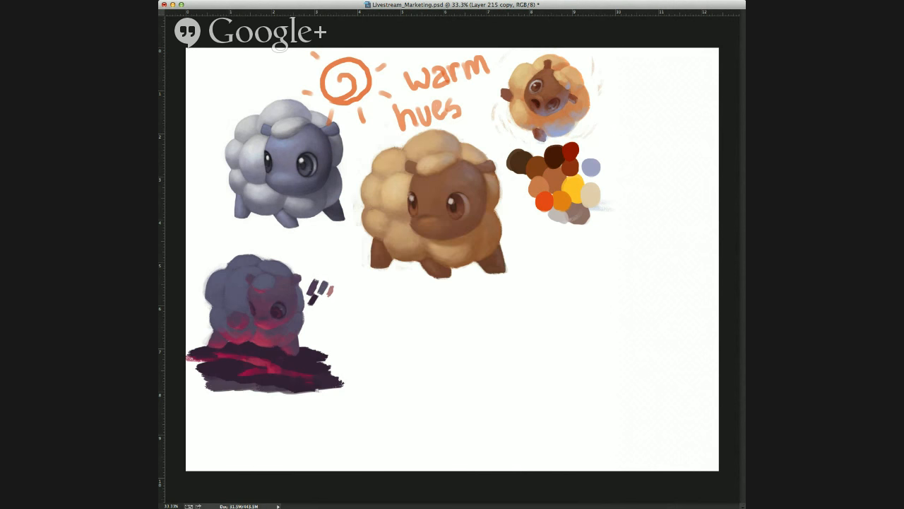
pyautogui.hotkey('ctrl', 'j')
pyautogui.press('v')
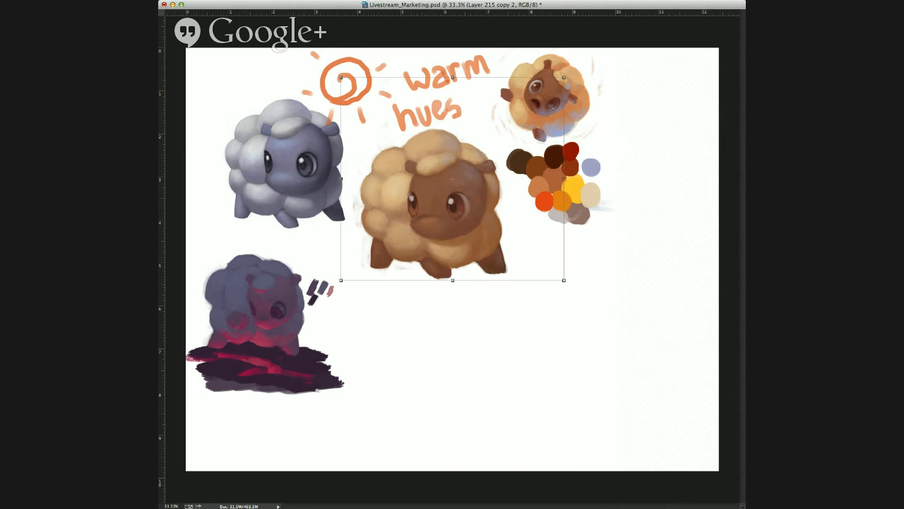
pyautogui.moveTo(403, 202); pyautogui.dragTo(519, 356)
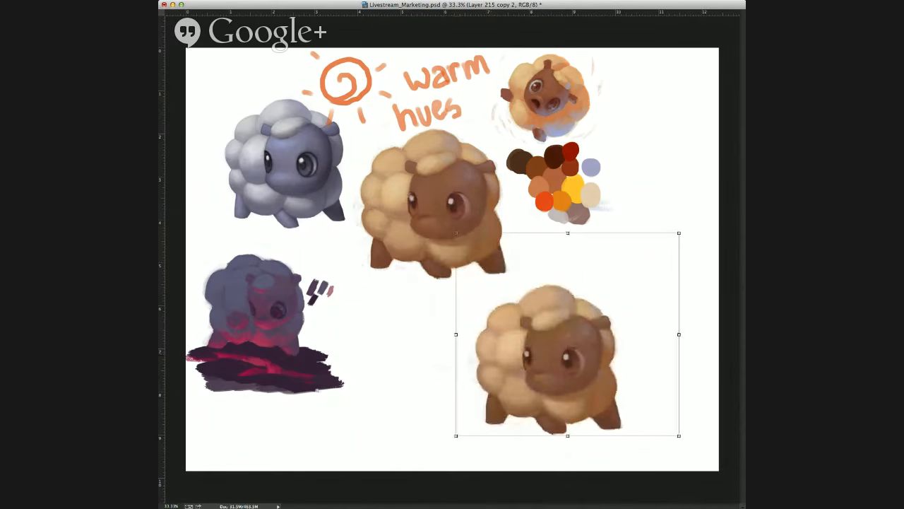
# Step: Add a new layer over the duplicated sheep and tint the wool, face and legs teal blue, trying different colour variations
pyautogui.hotkey('ctrl', 'shift', 'alt', 'n')
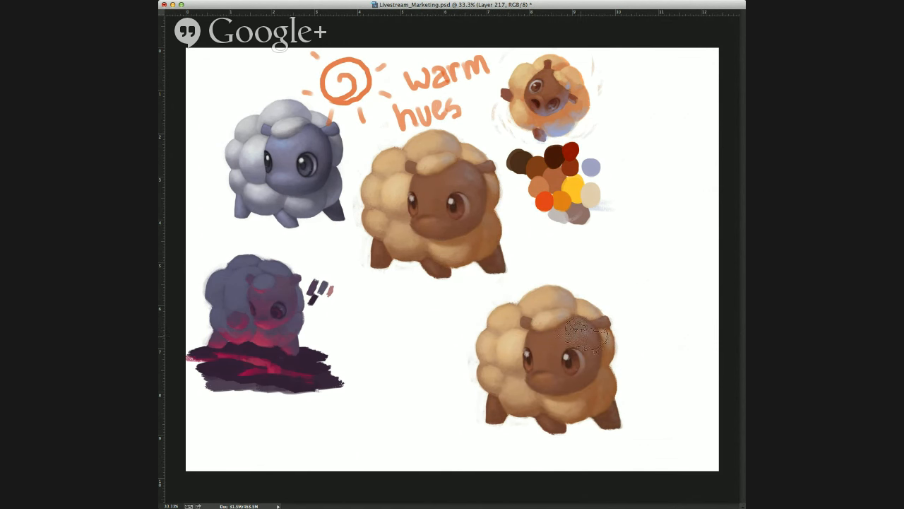
pyautogui.moveTo(593, 332)
pyautogui.mouseDown()
pyautogui.moveTo(580, 371)
pyautogui.moveTo(600, 389)
pyautogui.moveTo(607, 350)
pyautogui.moveTo(587, 406)
pyautogui.moveTo(567, 423)
pyautogui.moveTo(575, 424)
pyautogui.moveTo(577, 380)
pyautogui.moveTo(506, 404)
pyautogui.moveTo(499, 416)
pyautogui.moveTo(514, 387)
pyautogui.moveTo(508, 299)
pyautogui.moveTo(512, 325)
pyautogui.moveTo(544, 346)
pyautogui.moveTo(585, 335)
pyautogui.moveTo(567, 305)
pyautogui.moveTo(573, 392)
pyautogui.moveTo(546, 385)
pyautogui.moveTo(537, 394)
pyautogui.moveTo(559, 391)
pyautogui.moveTo(539, 386)
pyautogui.moveTo(508, 343)
pyautogui.moveTo(504, 315)
pyautogui.moveTo(539, 300)
pyautogui.moveTo(530, 343)
pyautogui.mouseUp()
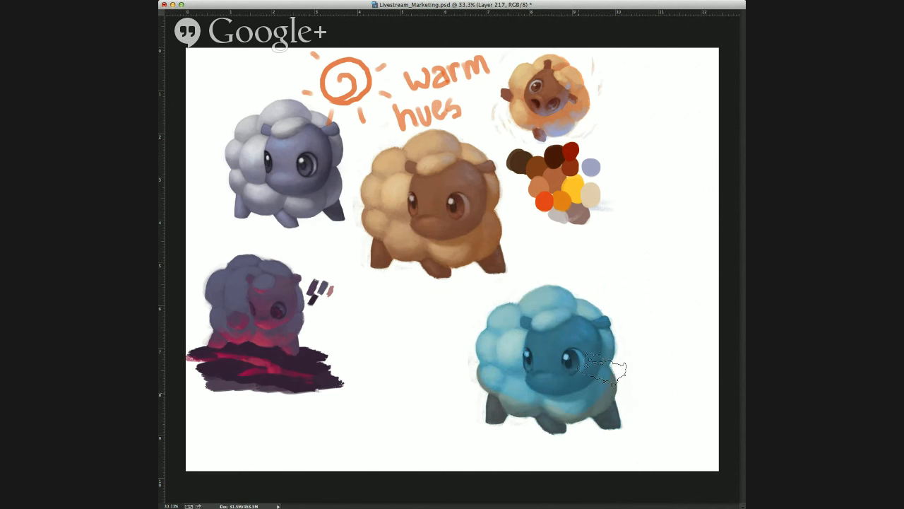
pyautogui.moveTo(586, 400); pyautogui.dragTo(477, 407)
pyautogui.press('super+z')
pyautogui.moveTo(583, 359)
pyautogui.mouseDown()
pyautogui.moveTo(538, 375)
pyautogui.moveTo(523, 400)
pyautogui.moveTo(545, 346)
pyautogui.moveTo(498, 330)
pyautogui.moveTo(509, 405)
pyautogui.moveTo(537, 397)
pyautogui.moveTo(577, 407)
pyautogui.moveTo(605, 394)
pyautogui.moveTo(611, 373)
pyautogui.moveTo(536, 272)
pyautogui.moveTo(573, 362)
pyautogui.moveTo(499, 337)
pyautogui.moveTo(540, 302)
pyautogui.moveTo(591, 415)
pyautogui.moveTo(531, 321)
pyautogui.moveTo(549, 285)
pyautogui.mouseUp()
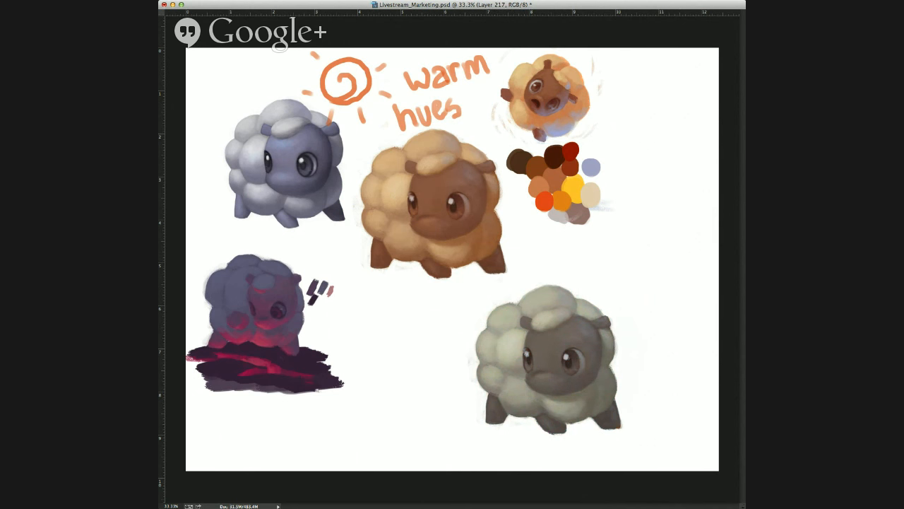
pyautogui.press('super+z')
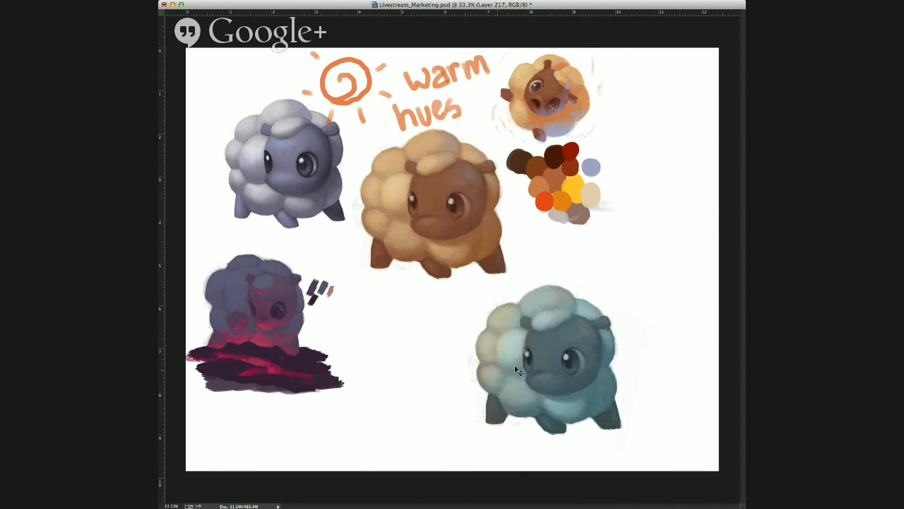
pyautogui.press('super+z')
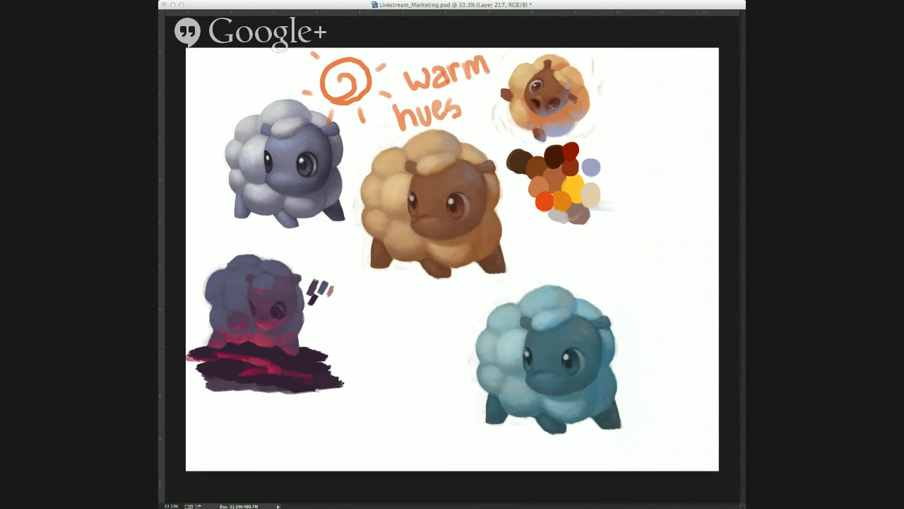
# Step: Show the Hue/Saturation adjustment layer to compare the values of all the sheep in greyscale
pyautogui.click(690, 189)
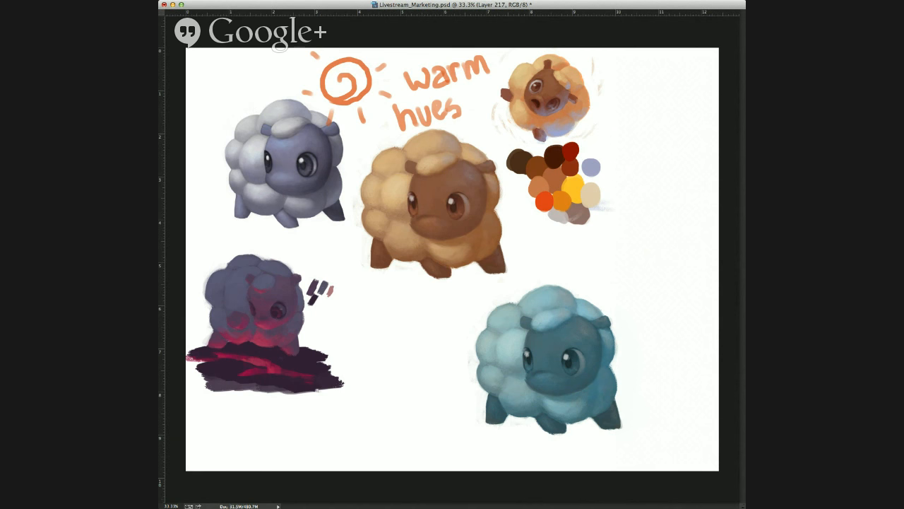
pyautogui.hotkey('alt', '[')
pyautogui.hotkey('alt', ']')
pyautogui.hotkey('alt', ']')
pyautogui.press('super+comma')
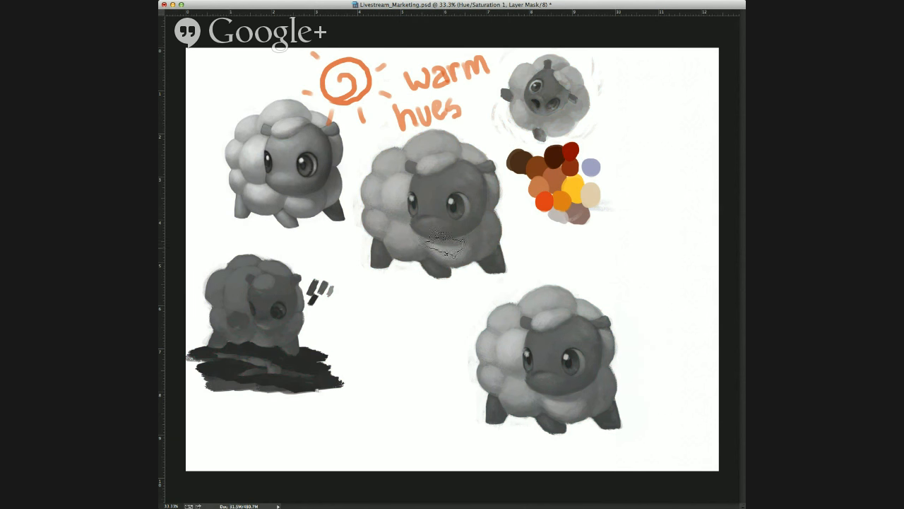
# Step: Draw temporary orange arrows pointing at the sheep on a new layer, undo each one, and return the painting to colour
pyautogui.press('l')
pyautogui.click(745, 282)
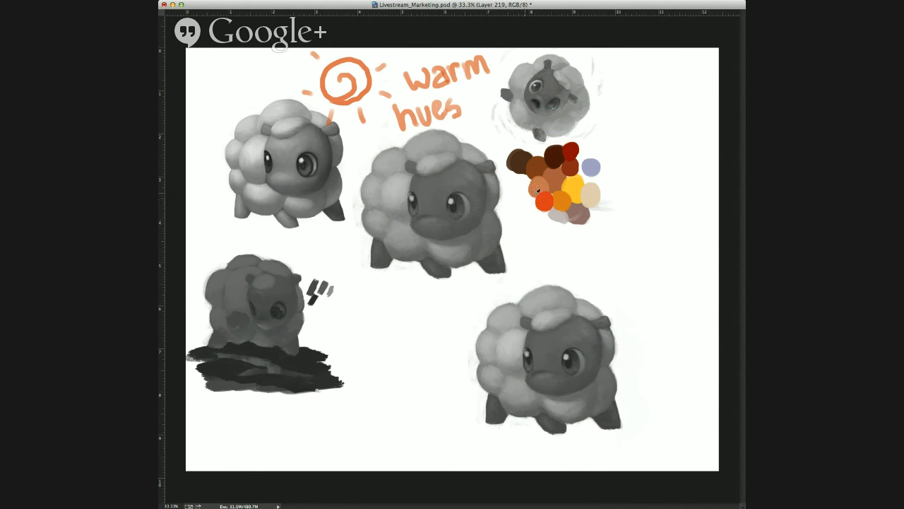
pyautogui.moveTo(408, 344)
pyautogui.mouseDown()
pyautogui.moveTo(317, 233)
pyautogui.moveTo(344, 234)
pyautogui.moveTo(311, 252)
pyautogui.mouseUp()
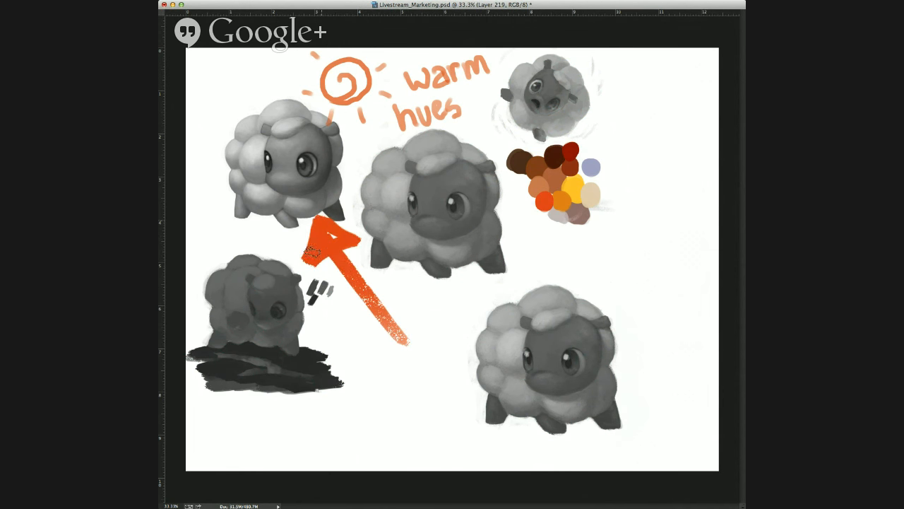
pyautogui.hotkey('ctrl', 'z')
pyautogui.moveTo(446, 400)
pyautogui.mouseDown()
pyautogui.moveTo(414, 381)
pyautogui.moveTo(362, 294)
pyautogui.mouseUp()
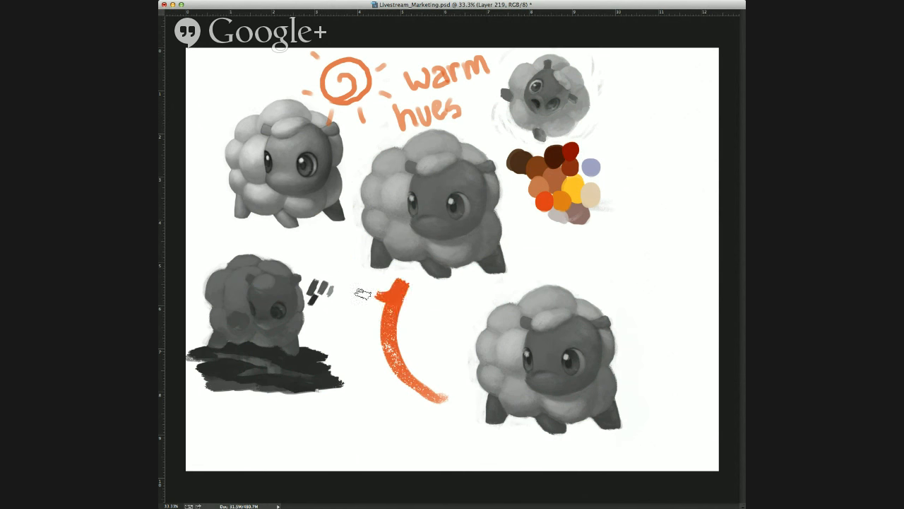
pyautogui.hotkey('ctrl', 'z')
pyautogui.moveTo(421, 426)
pyautogui.mouseDown()
pyautogui.moveTo(323, 332)
pyautogui.moveTo(333, 302)
pyautogui.moveTo(346, 353)
pyautogui.moveTo(318, 328)
pyautogui.moveTo(347, 304)
pyautogui.mouseUp()
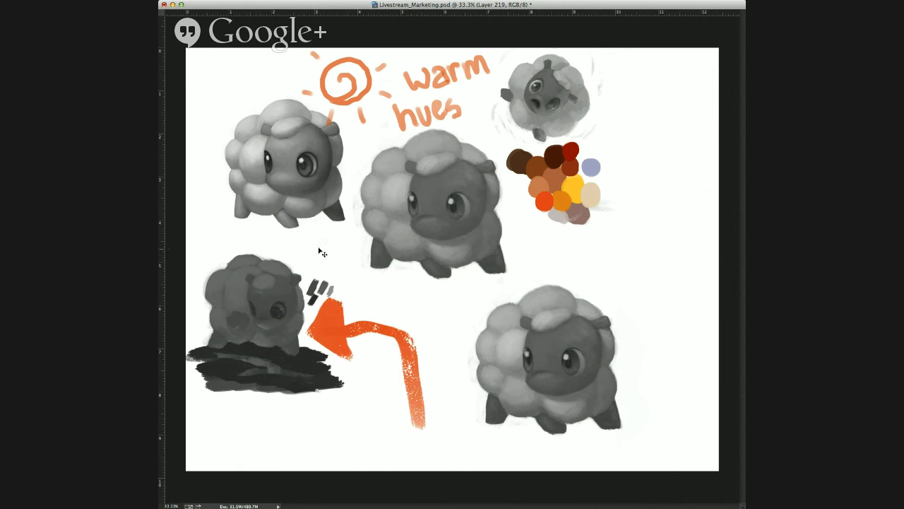
pyautogui.hotkey('ctrl', 'z')
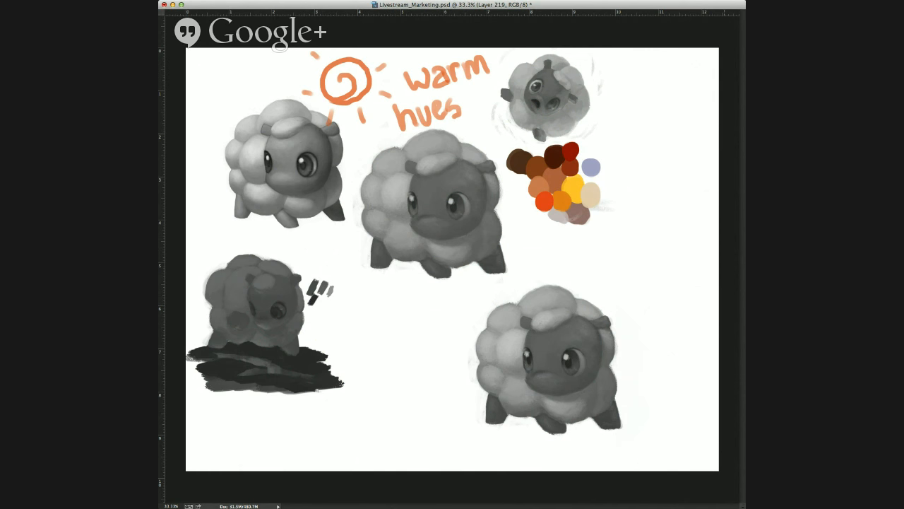
pyautogui.hotkey('ctrl', 'z')
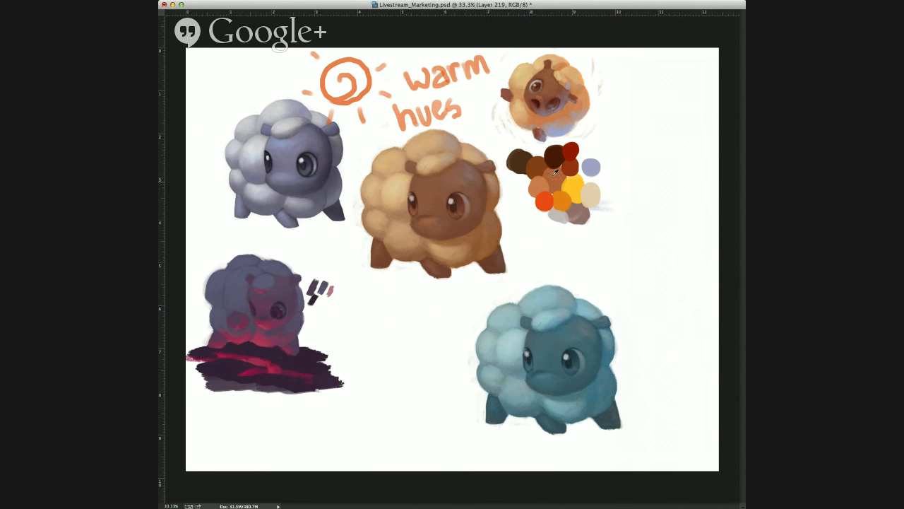
# Step: Paint a shaded brown sphere with a pale upper-left highlight beside the palette, blending it with sampled tones
pyautogui.moveTo(628, 211)
pyautogui.mouseDown()
pyautogui.moveTo(636, 197)
pyautogui.moveTo(626, 220)
pyautogui.moveTo(659, 236)
pyautogui.moveTo(636, 226)
pyautogui.moveTo(671, 205)
pyautogui.moveTo(650, 240)
pyautogui.moveTo(678, 197)
pyautogui.moveTo(640, 230)
pyautogui.moveTo(667, 194)
pyautogui.moveTo(636, 219)
pyautogui.moveTo(662, 196)
pyautogui.moveTo(639, 205)
pyautogui.moveTo(636, 216)
pyautogui.moveTo(656, 211)
pyautogui.moveTo(653, 201)
pyautogui.moveTo(640, 209)
pyautogui.moveTo(660, 197)
pyautogui.moveTo(683, 210)
pyautogui.moveTo(657, 231)
pyautogui.moveTo(631, 204)
pyautogui.moveTo(654, 225)
pyautogui.moveTo(664, 191)
pyautogui.moveTo(634, 197)
pyautogui.moveTo(683, 213)
pyautogui.moveTo(671, 201)
pyautogui.moveTo(643, 212)
pyautogui.moveTo(682, 206)
pyautogui.moveTo(639, 226)
pyautogui.moveTo(650, 249)
pyautogui.moveTo(686, 232)
pyautogui.moveTo(644, 240)
pyautogui.moveTo(666, 214)
pyautogui.moveTo(639, 224)
pyautogui.moveTo(667, 238)
pyautogui.moveTo(673, 196)
pyautogui.moveTo(684, 208)
pyautogui.moveTo(653, 187)
pyautogui.mouseUp()
pyautogui.keyDown('alt'); pyautogui.click(682, 211); pyautogui.keyUp('alt')
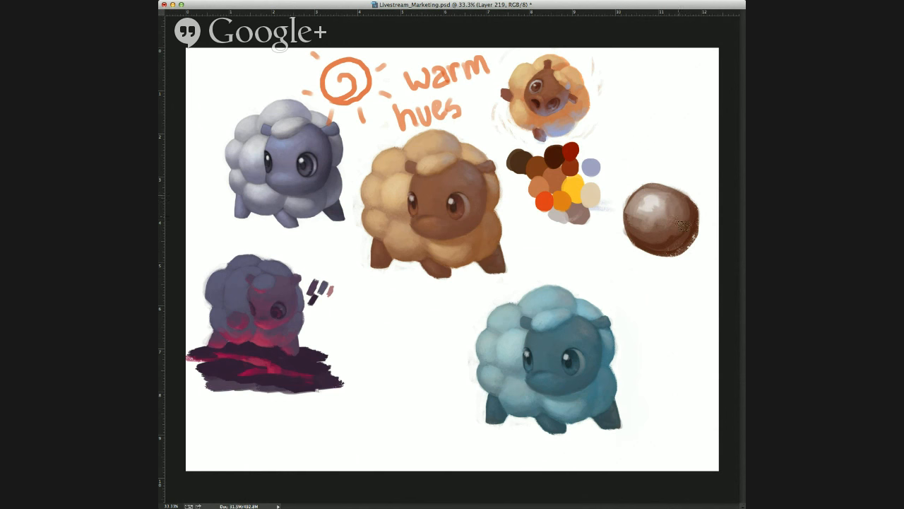
pyautogui.keyDown('alt'); pyautogui.click(644, 240); pyautogui.keyUp('alt')
pyautogui.moveTo(690, 222)
pyautogui.mouseDown()
pyautogui.moveTo(635, 227)
pyautogui.moveTo(647, 233)
pyautogui.moveTo(678, 203)
pyautogui.moveTo(666, 218)
pyautogui.moveTo(641, 225)
pyautogui.moveTo(664, 201)
pyautogui.mouseUp()
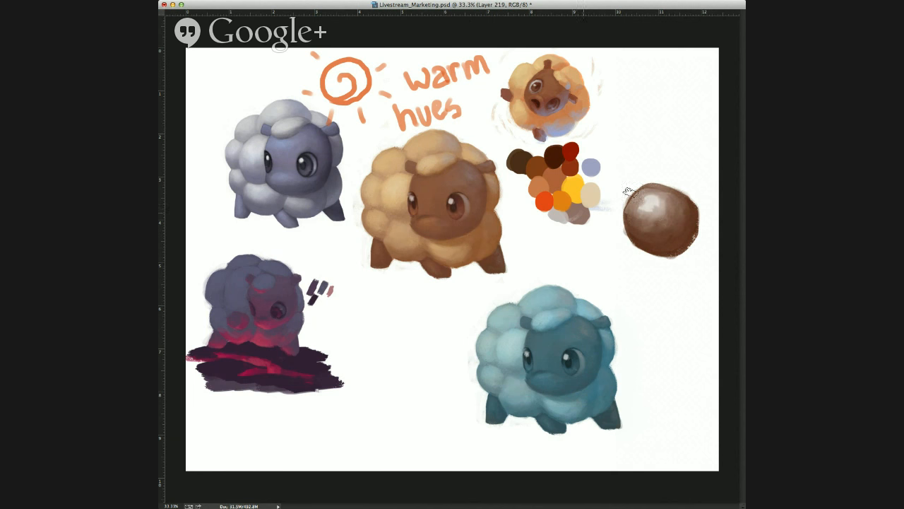
# Step: Paint a red sphere above the brown one with an orange-yellow upper-left highlight, blending it with sampled tones
pyautogui.keyDown('alt'); pyautogui.click(593, 169); pyautogui.keyUp('alt')
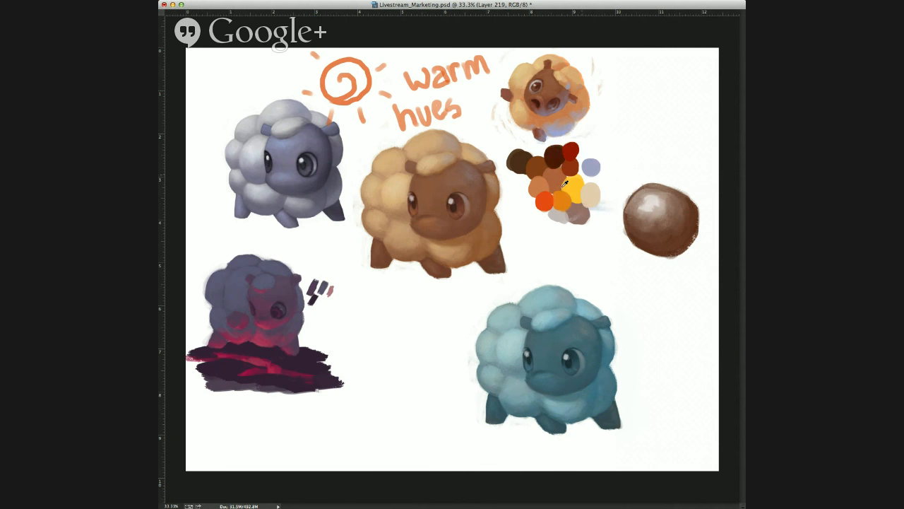
pyautogui.keyDown('alt'); pyautogui.click(571, 150); pyautogui.keyUp('alt')
pyautogui.moveTo(672, 171)
pyautogui.mouseDown()
pyautogui.moveTo(675, 108)
pyautogui.moveTo(637, 116)
pyautogui.moveTo(661, 129)
pyautogui.moveTo(660, 154)
pyautogui.moveTo(697, 138)
pyautogui.mouseUp()
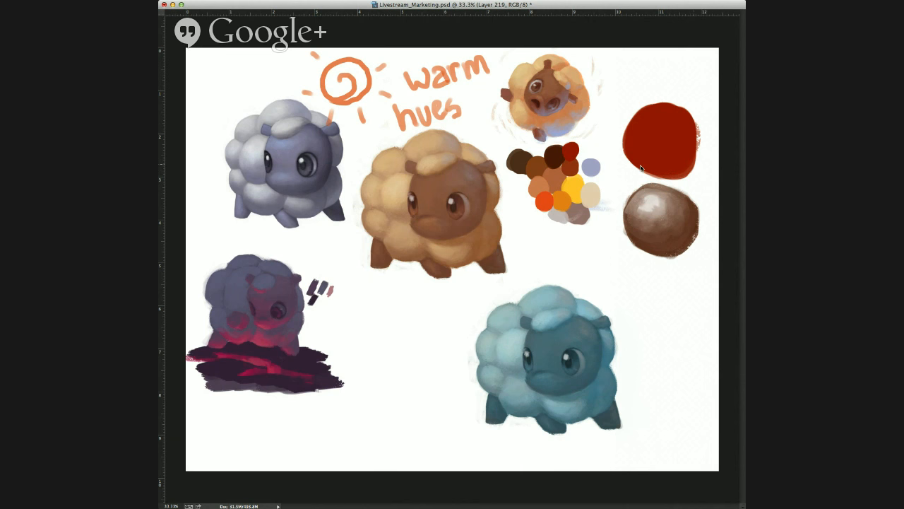
pyautogui.moveTo(644, 141)
pyautogui.mouseDown()
pyautogui.moveTo(653, 127)
pyautogui.moveTo(644, 125)
pyautogui.moveTo(643, 136)
pyautogui.moveTo(650, 125)
pyautogui.moveTo(657, 131)
pyautogui.moveTo(639, 132)
pyautogui.moveTo(653, 129)
pyautogui.moveTo(661, 139)
pyautogui.moveTo(649, 125)
pyautogui.moveTo(640, 133)
pyautogui.moveTo(668, 123)
pyautogui.moveTo(664, 137)
pyautogui.moveTo(639, 145)
pyautogui.moveTo(674, 139)
pyautogui.moveTo(657, 115)
pyautogui.moveTo(649, 131)
pyautogui.moveTo(641, 117)
pyautogui.moveTo(668, 133)
pyautogui.moveTo(660, 141)
pyautogui.moveTo(674, 125)
pyautogui.moveTo(670, 140)
pyautogui.moveTo(638, 153)
pyautogui.moveTo(661, 147)
pyautogui.mouseUp()
pyautogui.keyDown('alt'); pyautogui.click(651, 145); pyautogui.keyUp('alt')
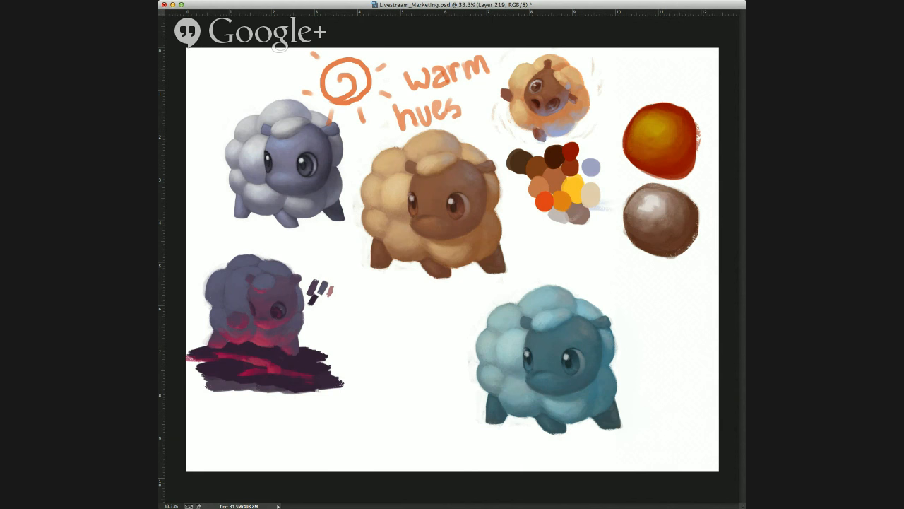
# Step: Compare the painting's values in greyscale, return to colour, and draw and undo a temporary red arrow pointing at the brown sphere
pyautogui.press('super+shift+u')
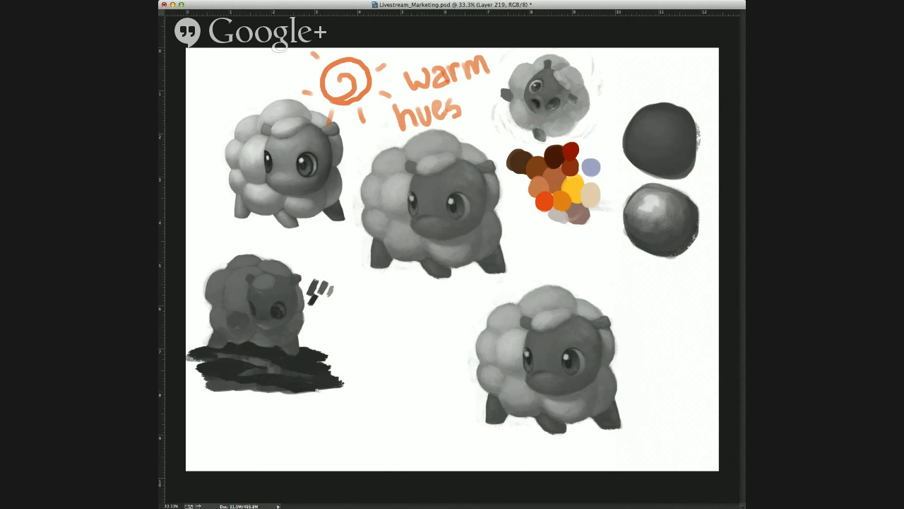
pyautogui.press('super+z')
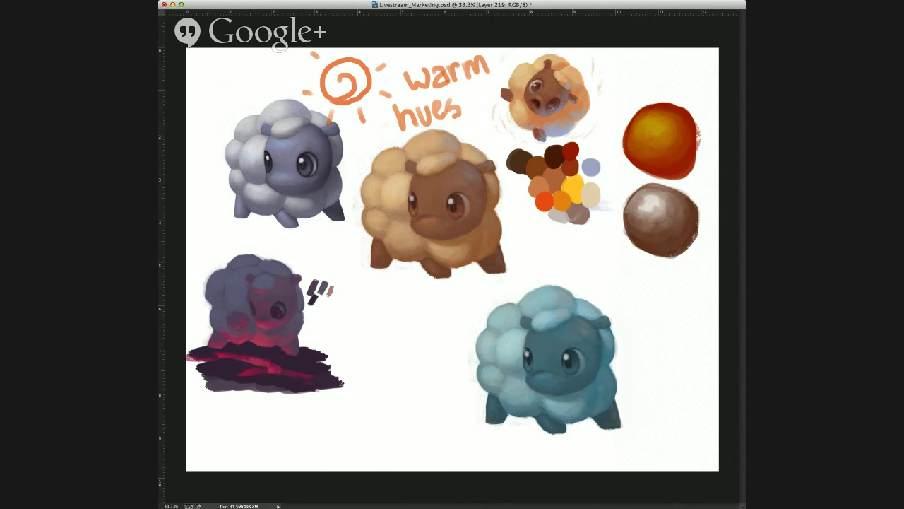
pyautogui.moveTo(521, 265)
pyautogui.mouseDown()
pyautogui.moveTo(616, 263)
pyautogui.moveTo(626, 289)
pyautogui.moveTo(599, 247)
pyautogui.mouseUp()
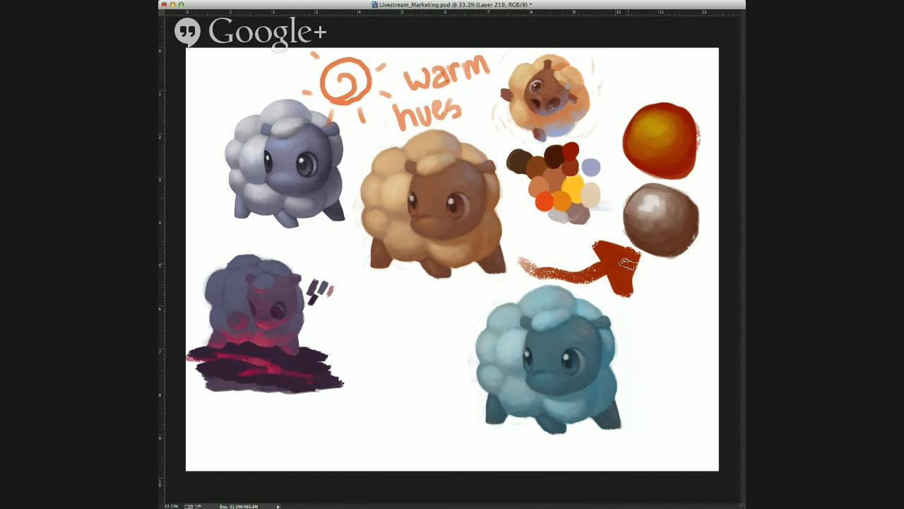
pyautogui.press('super+z')
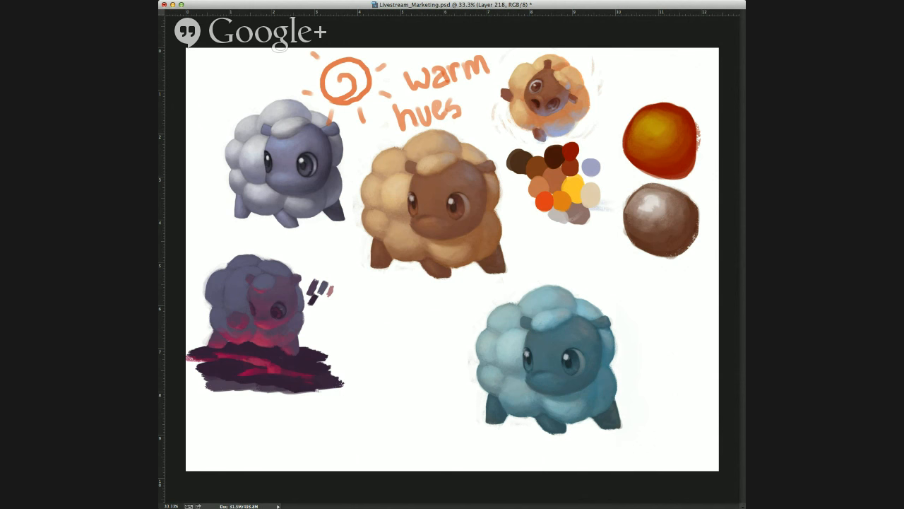
# Step: Add a new layer and paint a bluer tint over the teal sheep's wool, face and legs
pyautogui.click(599, 111)
pyautogui.moveTo(522, 359)
pyautogui.mouseDown()
pyautogui.moveTo(511, 385)
pyautogui.moveTo(515, 367)
pyautogui.moveTo(496, 364)
pyautogui.moveTo(498, 386)
pyautogui.moveTo(513, 337)
pyautogui.moveTo(575, 298)
pyautogui.mouseUp()
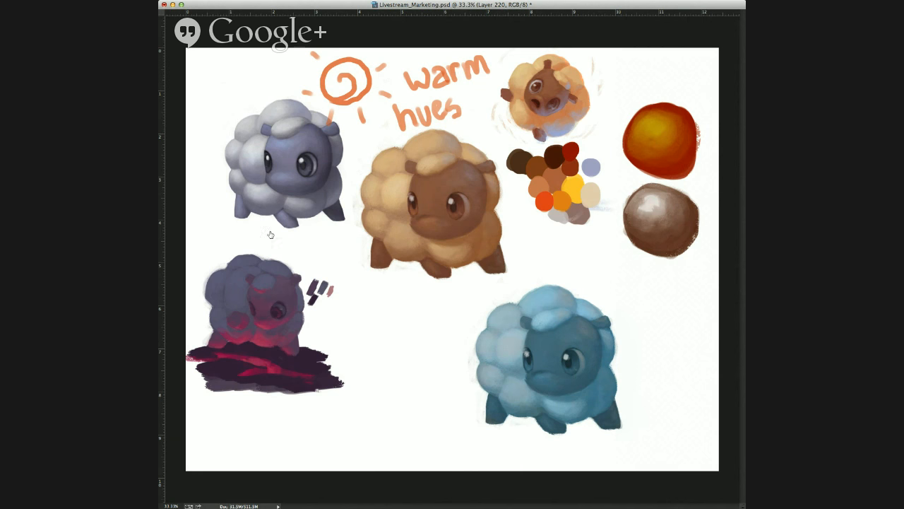
# Step: Try stamping a human-figure outline brush over the central sheep, undoing each stamp
pyautogui.press('b')
pyautogui.press('.')
pyautogui.press('.')
pyautogui.press('.')
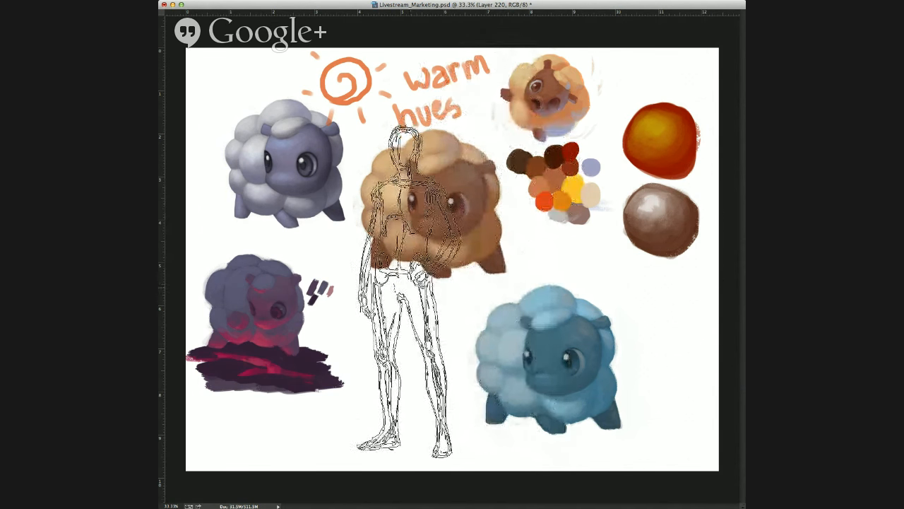
pyautogui.click(409, 291)
pyautogui.press('super+z')
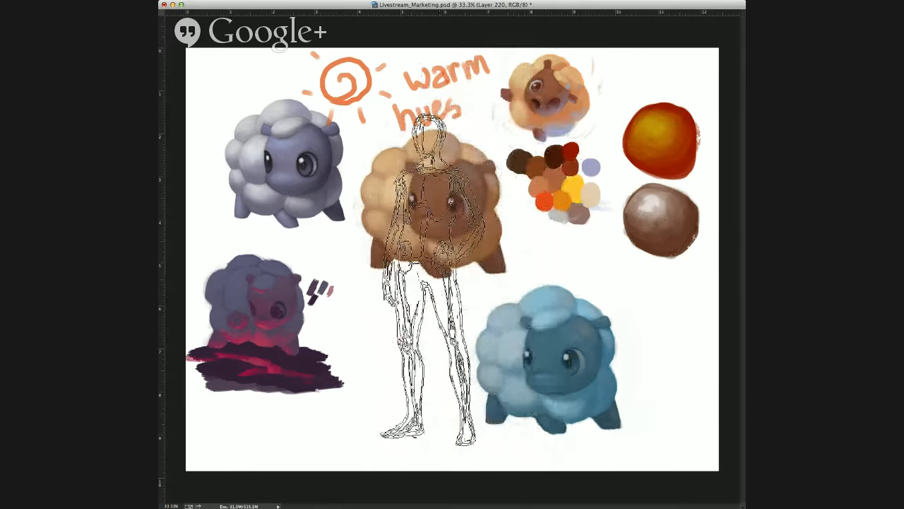
pyautogui.click(421, 292)
pyautogui.press('super+z')
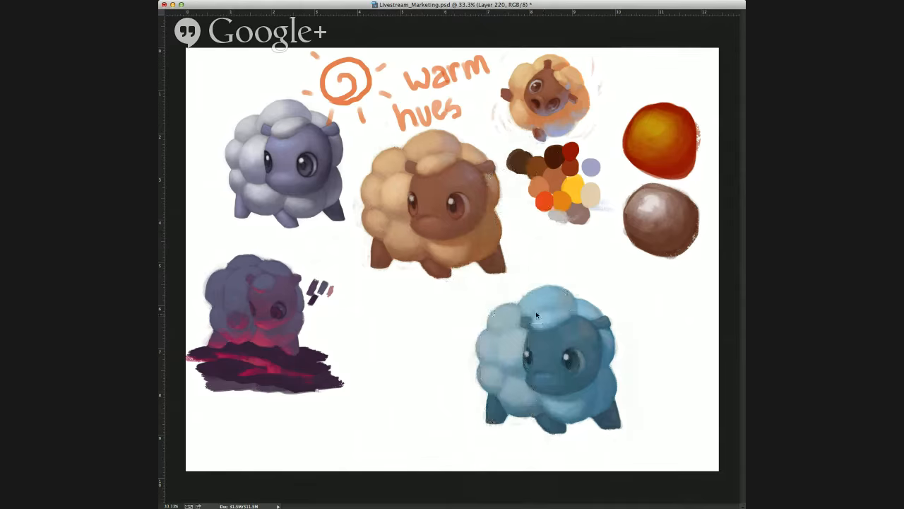
# Step: Paint pale cream highlights on the left-side wool of the blue sheep and touch up the wool on its lower right
pyautogui.rightClick(392, 272)
pyautogui.moveTo(511, 335)
pyautogui.mouseDown()
pyautogui.moveTo(505, 357)
pyautogui.moveTo(518, 332)
pyautogui.moveTo(509, 357)
pyautogui.moveTo(489, 335)
pyautogui.moveTo(486, 356)
pyautogui.moveTo(507, 316)
pyautogui.moveTo(494, 321)
pyautogui.moveTo(549, 297)
pyautogui.moveTo(529, 308)
pyautogui.moveTo(543, 325)
pyautogui.mouseUp()
pyautogui.moveTo(509, 394)
pyautogui.mouseDown()
pyautogui.moveTo(524, 396)
pyautogui.moveTo(483, 379)
pyautogui.moveTo(490, 366)
pyautogui.mouseUp()
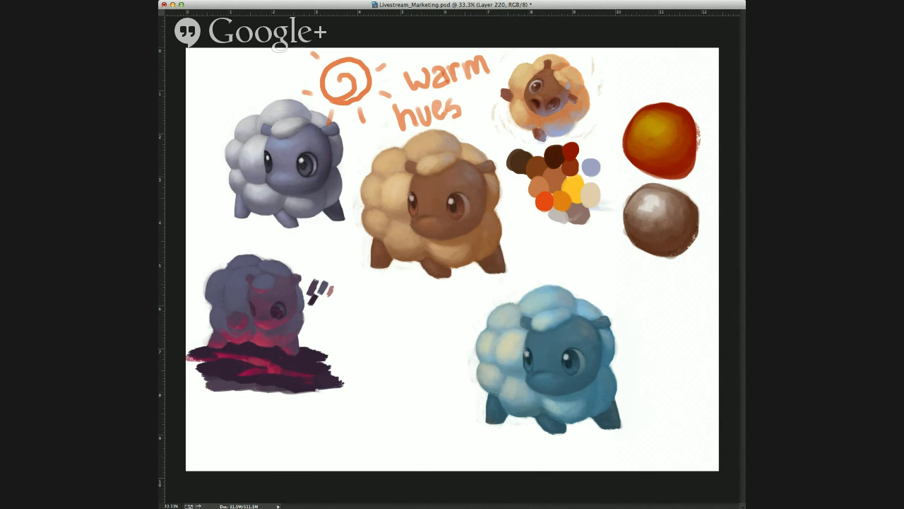
pyautogui.moveTo(600, 394); pyautogui.dragTo(598, 407)
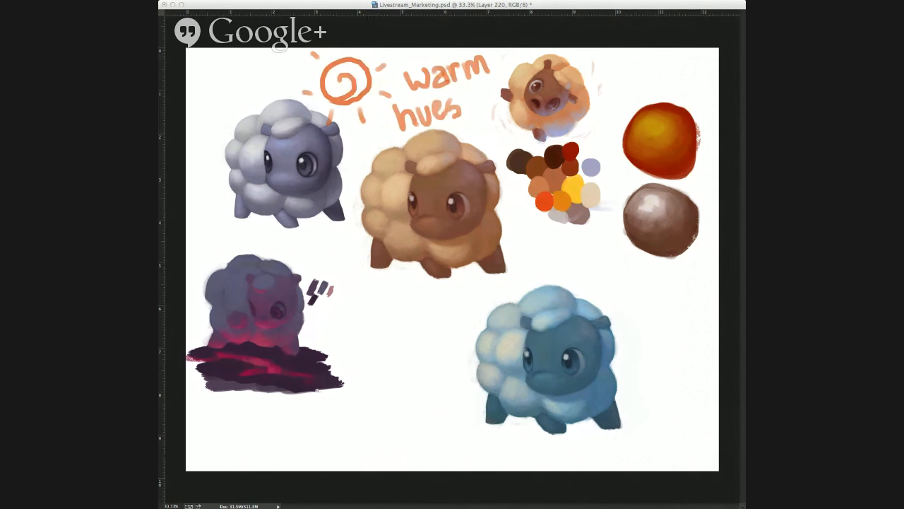
# Step: Bring a photo of a cartoon-faced cake onto the canvas, enlarge and reposition it, and delete it
pyautogui.moveTo(527, 256); pyautogui.dragTo(503, 242)
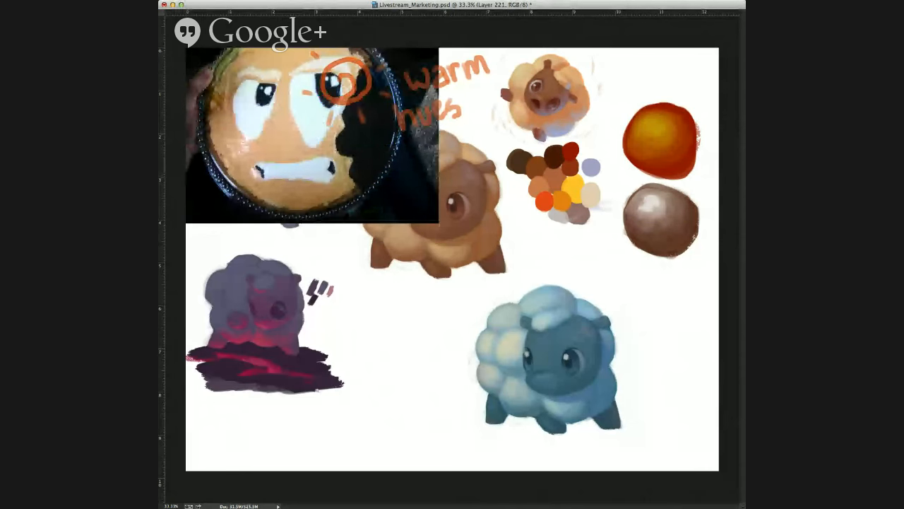
pyautogui.moveTo(513, 130); pyautogui.dragTo(632, 318)
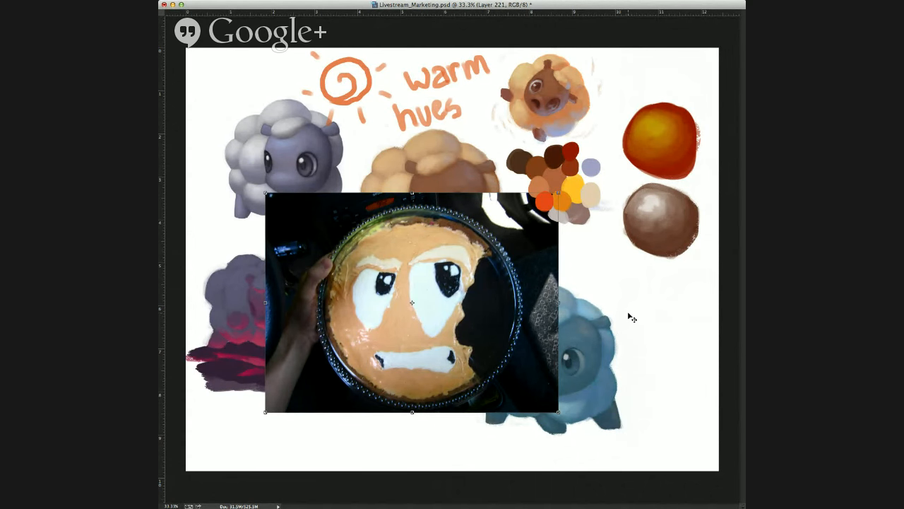
pyautogui.press('Delete')
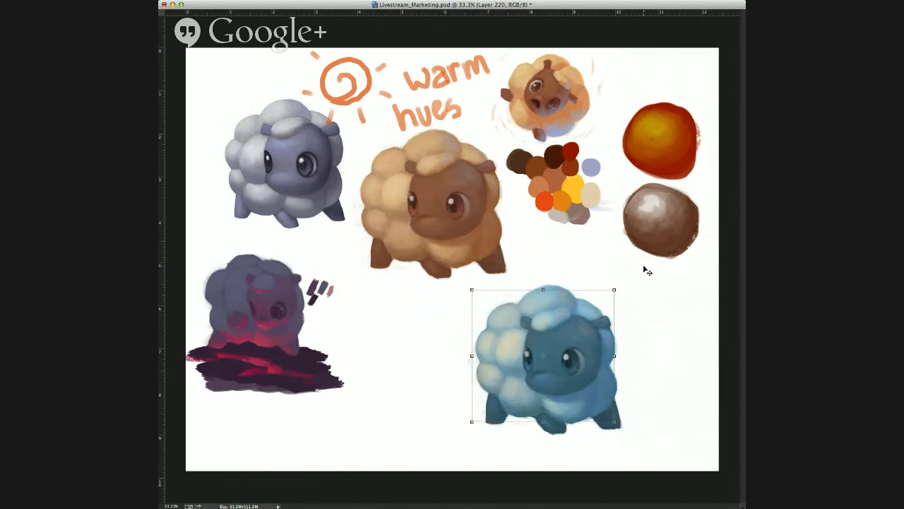
# Step: Return to the Brush tool and paint warmer pale-yellow light on the left-side wool puffs of the blue sheep
pyautogui.press('super+Tab')
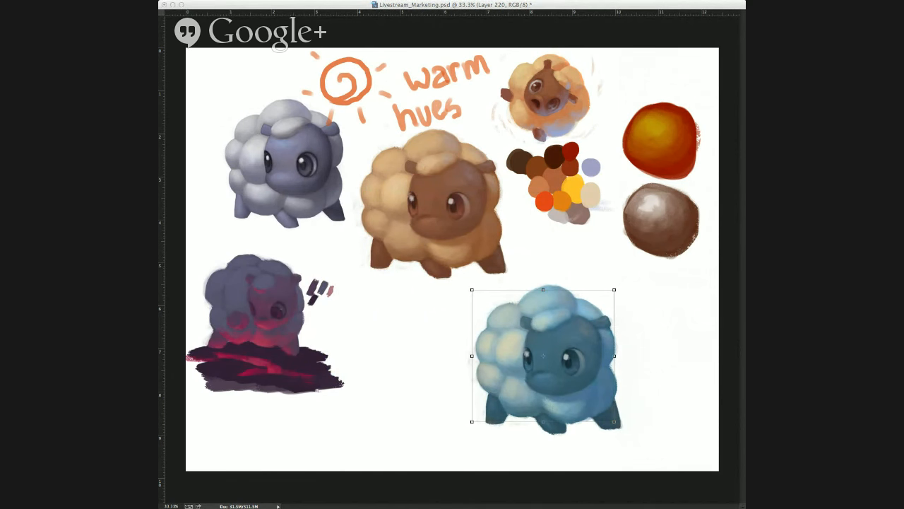
pyautogui.click(610, 101)
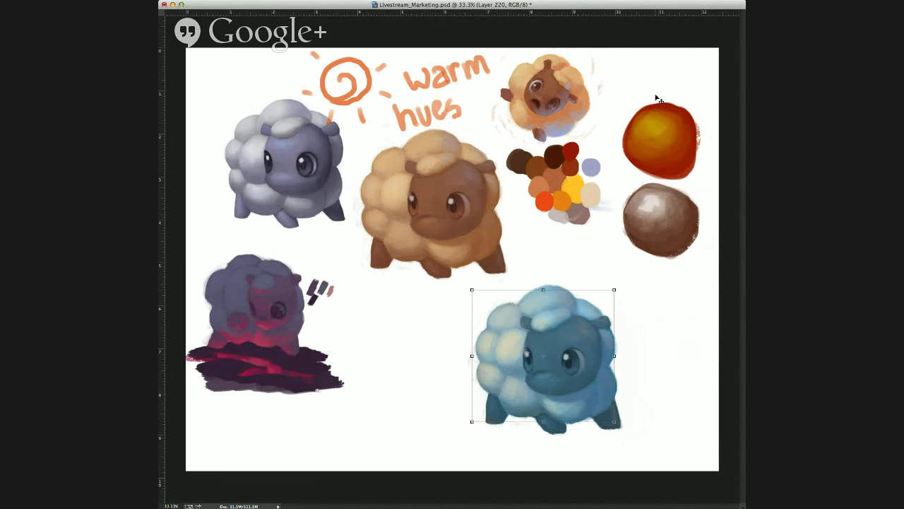
pyautogui.press('b')
pyautogui.press('super+Tab')
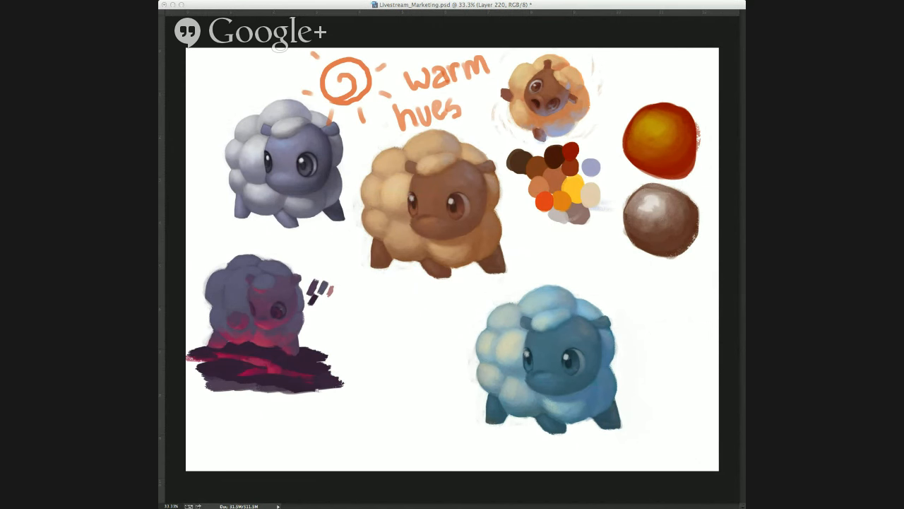
pyautogui.click(679, 140)
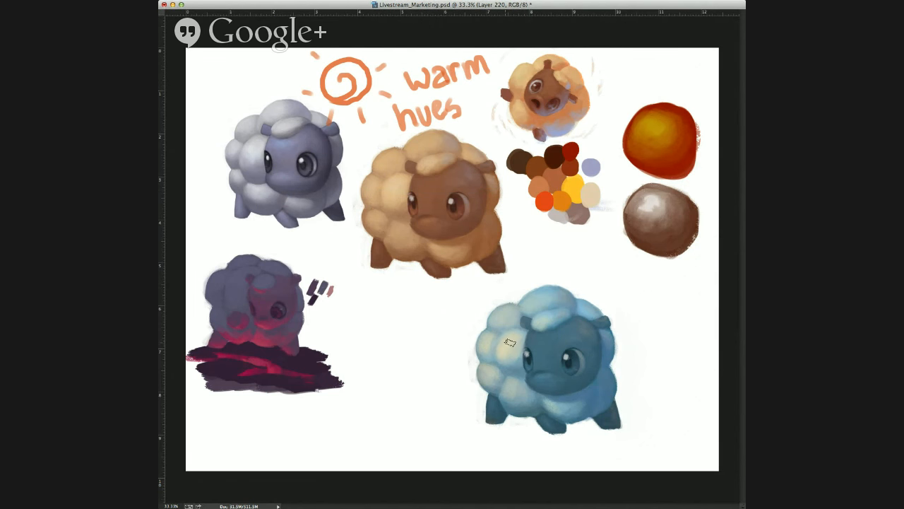
pyautogui.moveTo(510, 342)
pyautogui.mouseDown()
pyautogui.moveTo(512, 352)
pyautogui.moveTo(485, 350)
pyautogui.mouseUp()
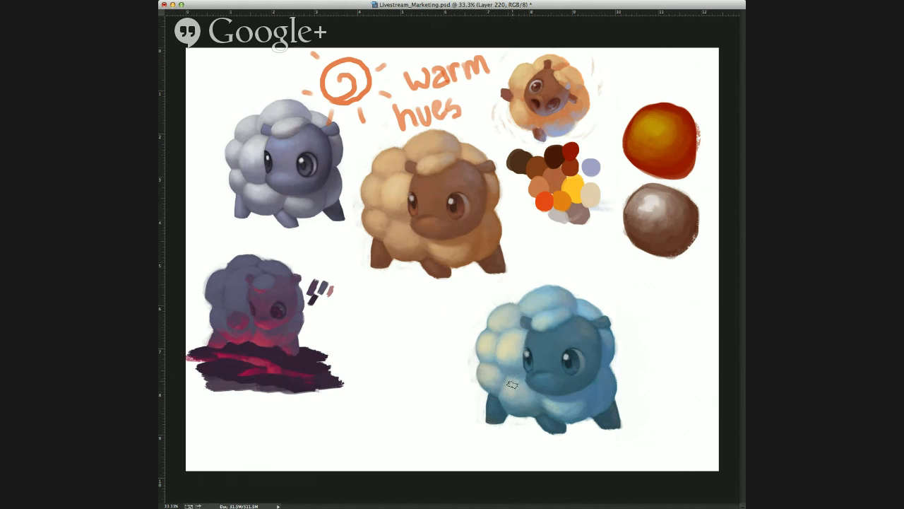
# Step: Draw temporary cream strokes beside the blue sheep and an arrow pointing down at its head, undoing each one
pyautogui.moveTo(410, 328)
pyautogui.mouseDown()
pyautogui.moveTo(403, 341)
pyautogui.moveTo(415, 338)
pyautogui.mouseUp()
pyautogui.press('super+z')
pyautogui.moveTo(345, 317)
pyautogui.mouseDown()
pyautogui.moveTo(372, 306)
pyautogui.moveTo(359, 301)
pyautogui.moveTo(360, 344)
pyautogui.mouseUp()
pyautogui.press('super+z')
pyautogui.moveTo(363, 413)
pyautogui.mouseDown()
pyautogui.moveTo(375, 291)
pyautogui.moveTo(393, 411)
pyautogui.mouseUp()
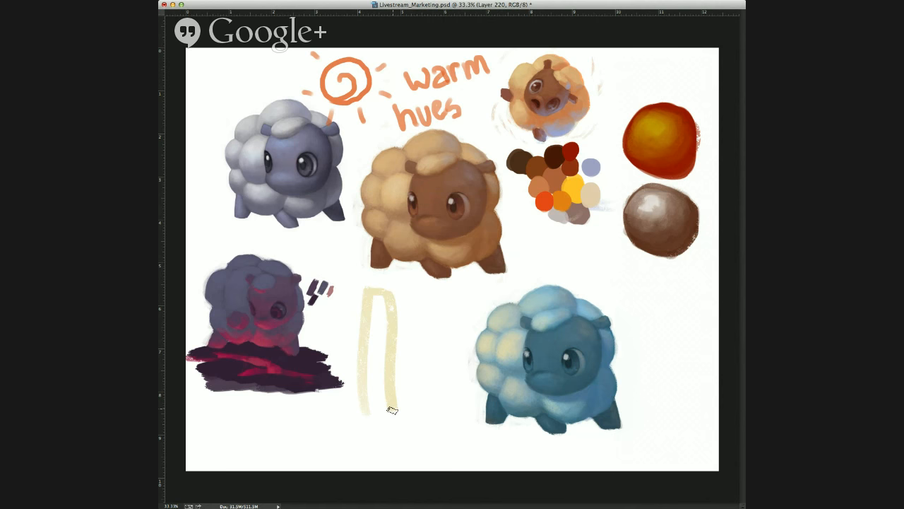
pyautogui.press('super+z')
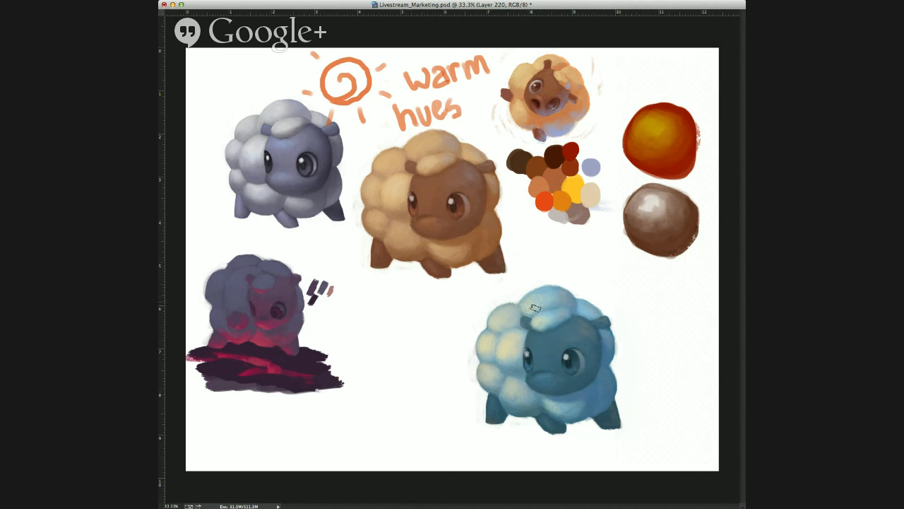
pyautogui.moveTo(572, 224)
pyautogui.mouseDown()
pyautogui.moveTo(564, 273)
pyautogui.moveTo(544, 254)
pyautogui.moveTo(592, 267)
pyautogui.mouseUp()
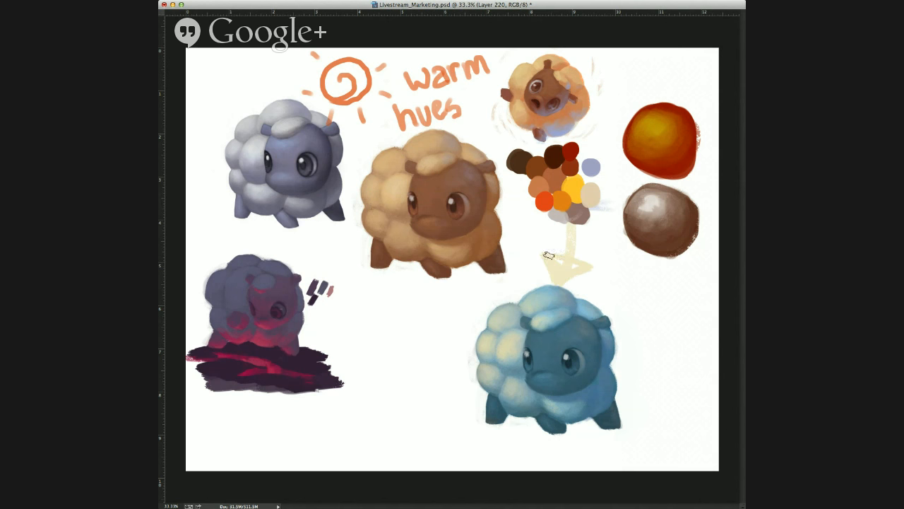
pyautogui.press('super+z')
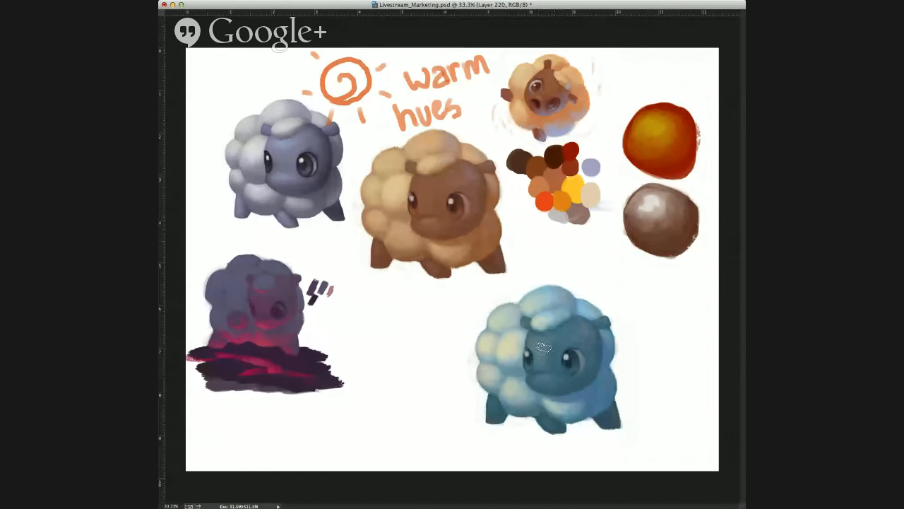
# Step: Undo a stray stroke above the blue sheep and refine its face shading with tones sampled from the face
pyautogui.moveTo(541, 256); pyautogui.dragTo(546, 262)
pyautogui.hotkey('ctrl', 'z')
pyautogui.keyDown('alt'); pyautogui.click(551, 344); pyautogui.keyUp('alt')
pyautogui.keyDown('alt'); pyautogui.click(536, 357); pyautogui.keyUp('alt')
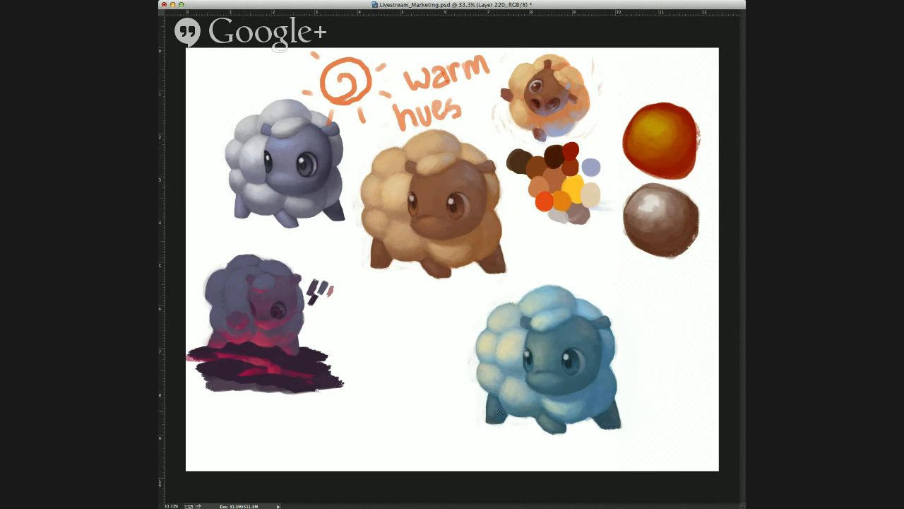
# Step: Dab the saturated palette yellow on the blue sheep's wool, point an arrow at it, and undo both marks
pyautogui.keyDown('alt'); pyautogui.click(574, 186); pyautogui.keyUp('alt')
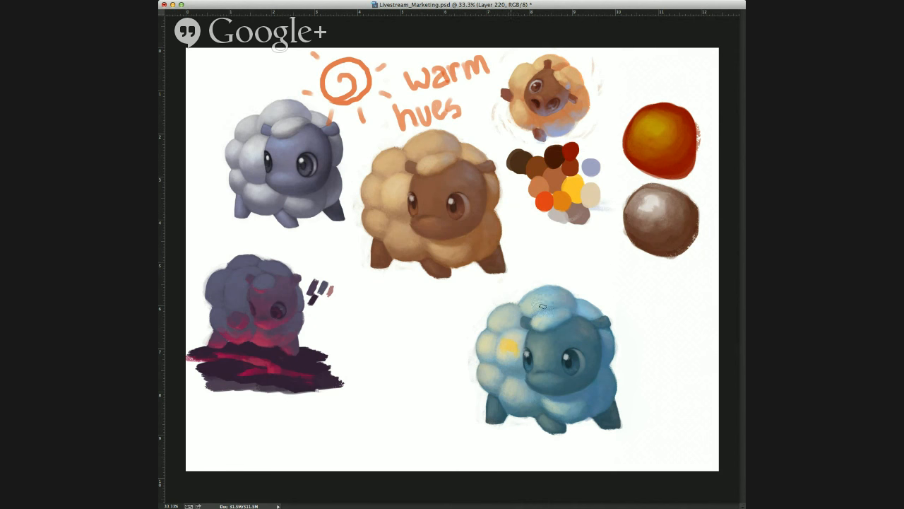
pyautogui.moveTo(511, 329)
pyautogui.mouseDown()
pyautogui.moveTo(521, 282)
pyautogui.moveTo(502, 322)
pyautogui.mouseUp()
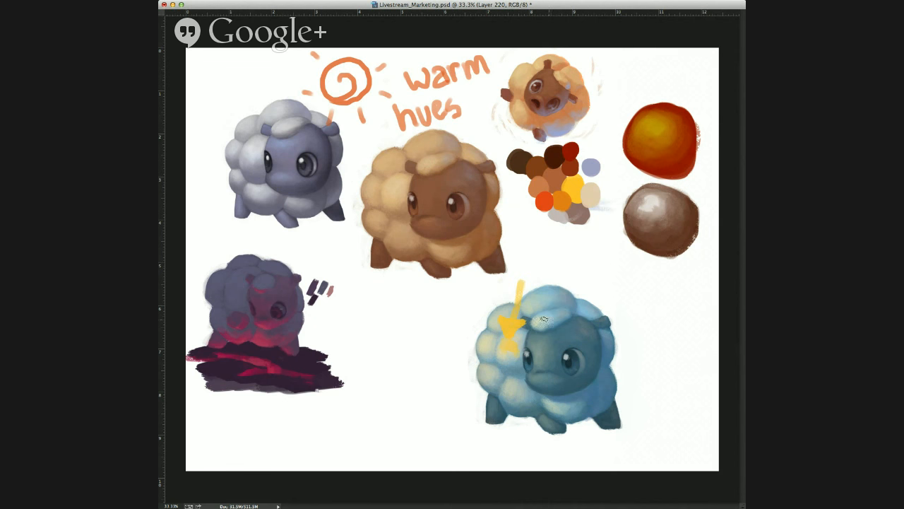
pyautogui.press('super+z')
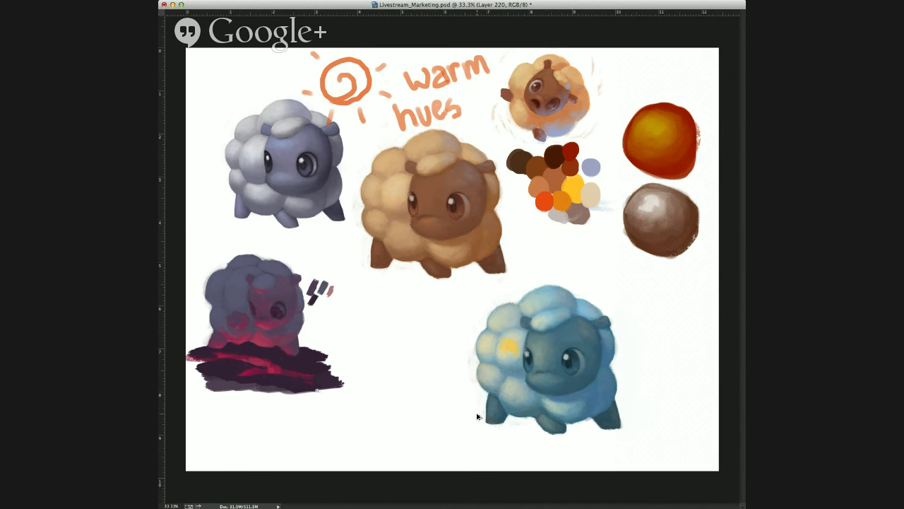
pyautogui.press('super+z')
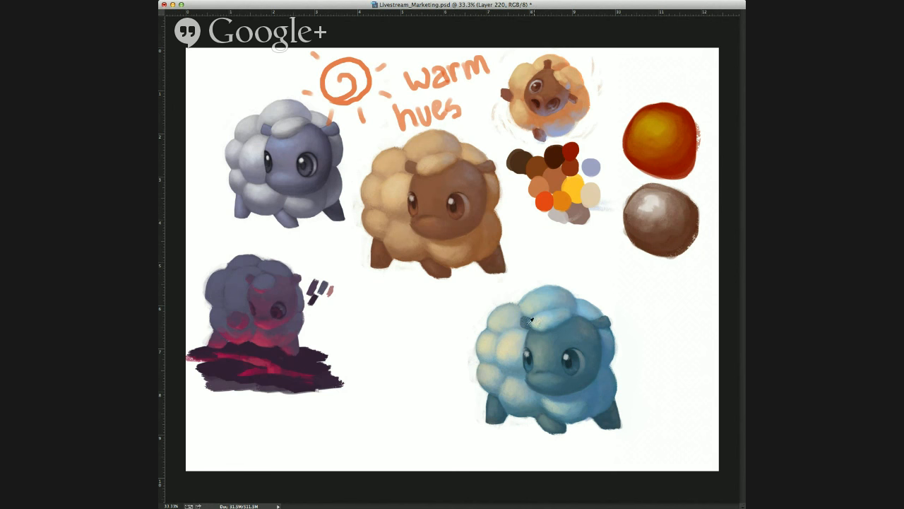
# Step: Sample cream and blue tones from the blue sheep's wool and blend its highlights and shading
pyautogui.keyDown('alt'); pyautogui.click(512, 343); pyautogui.keyUp('alt')
pyautogui.keyDown('alt'); pyautogui.click(567, 295); pyautogui.keyUp('alt')
pyautogui.keyDown('alt'); pyautogui.click(584, 301); pyautogui.keyUp('alt')
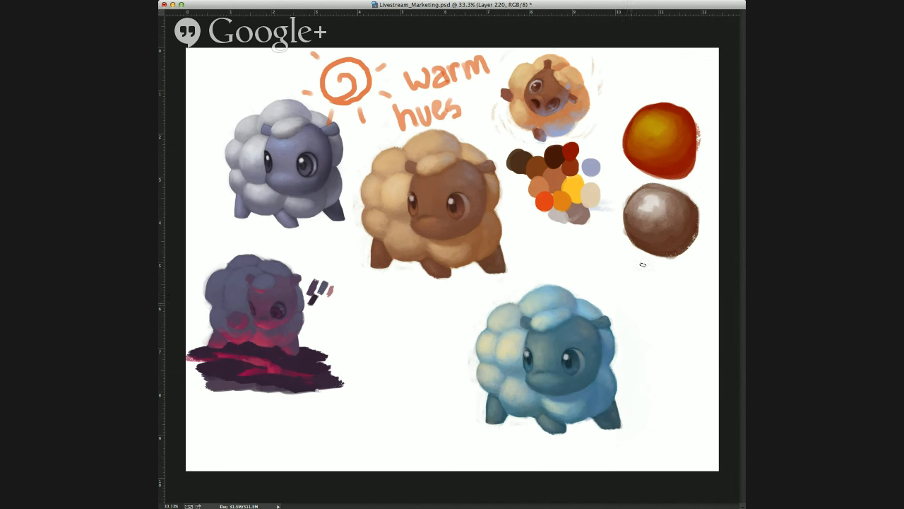
# Step: Draw temporary light-blue arrows pointing at the blue sheep from its right side, undoing each one
pyautogui.moveTo(664, 259)
pyautogui.mouseDown()
pyautogui.moveTo(628, 322)
pyautogui.moveTo(650, 342)
pyautogui.mouseUp()
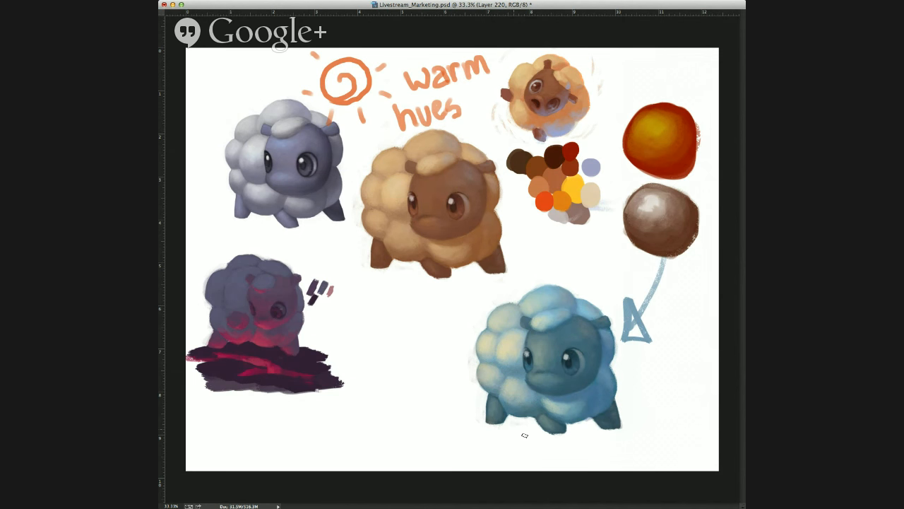
pyautogui.press('super+z')
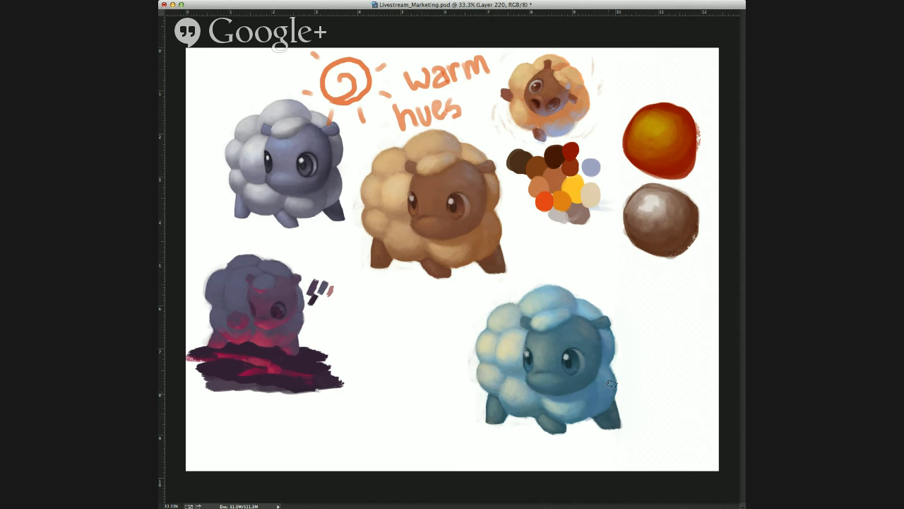
pyautogui.moveTo(686, 299)
pyautogui.mouseDown()
pyautogui.moveTo(634, 340)
pyautogui.moveTo(627, 362)
pyautogui.mouseUp()
pyautogui.moveTo(644, 322); pyautogui.dragTo(638, 378)
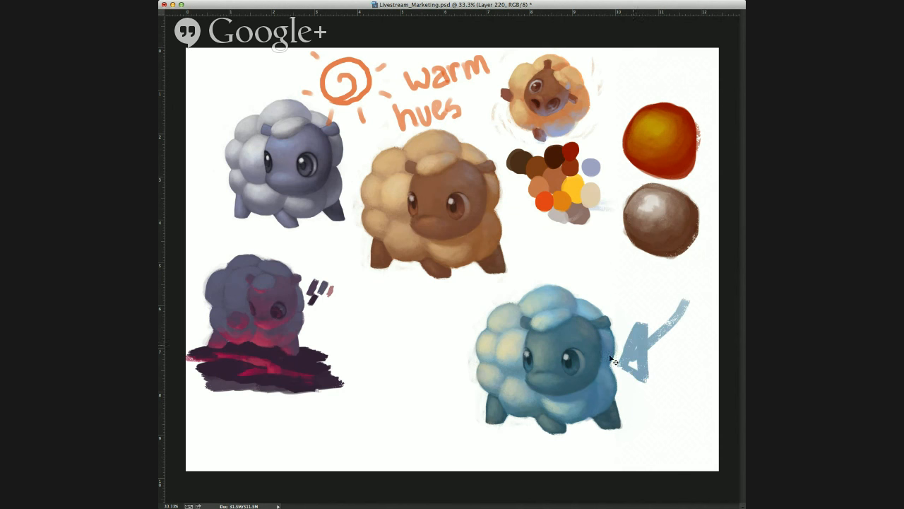
pyautogui.press('super+z')
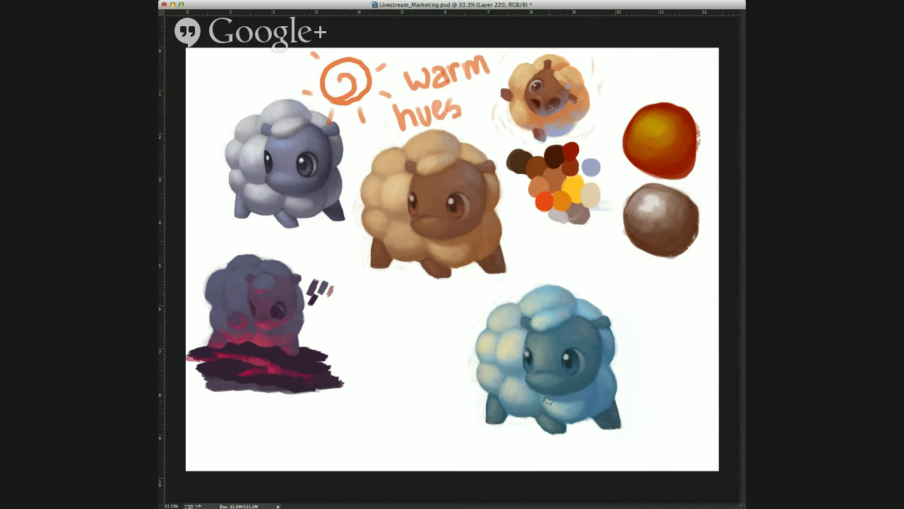
# Step: Draw temporary blue arrows beside the blue sheep and pointing at the brown sheep's shaded edge, undoing each one
pyautogui.keyDown('alt'); pyautogui.click(582, 407); pyautogui.keyUp('alt')
pyautogui.moveTo(675, 274)
pyautogui.mouseDown()
pyautogui.moveTo(658, 353)
pyautogui.moveTo(642, 336)
pyautogui.moveTo(629, 367)
pyautogui.moveTo(644, 378)
pyautogui.moveTo(638, 327)
pyautogui.mouseUp()
pyautogui.press('alt+super+z')
pyautogui.press('alt+super+z')
pyautogui.moveTo(583, 274); pyautogui.dragTo(517, 210)
pyautogui.moveTo(504, 242); pyautogui.dragTo(520, 196)
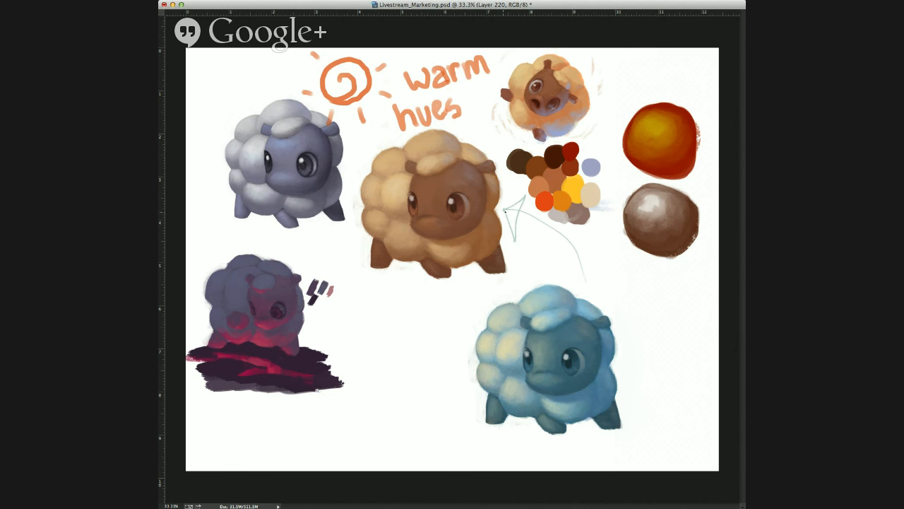
pyautogui.press('alt+super+z')
pyautogui.press('alt+super+z')
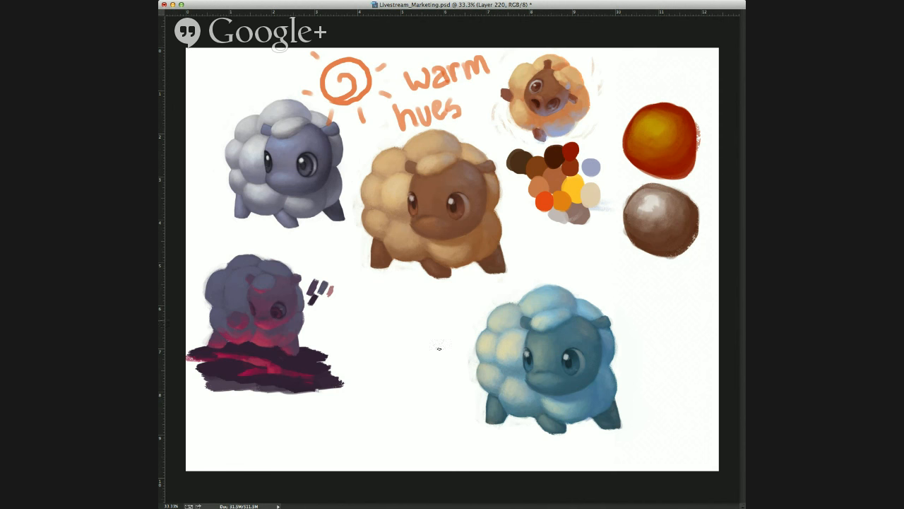
# Step: Draw a temporary stroke below the brown sheep and another beside the sun sketch, undoing both
pyautogui.moveTo(425, 311)
pyautogui.mouseDown()
pyautogui.moveTo(391, 329)
pyautogui.moveTo(408, 369)
pyautogui.mouseUp()
pyautogui.press('alt+super+z')
pyautogui.moveTo(386, 74)
pyautogui.mouseDown()
pyautogui.moveTo(353, 84)
pyautogui.moveTo(332, 49)
pyautogui.moveTo(331, 92)
pyautogui.mouseUp()
pyautogui.press('alt+super+z')
# Step: Sample wool and face tones from the blue sheep and touch up its lower wool and the face edge beside the eye
pyautogui.keyDown('alt'); pyautogui.click(563, 401); pyautogui.keyUp('alt')
pyautogui.keyDown('alt'); pyautogui.click(576, 414); pyautogui.keyUp('alt')
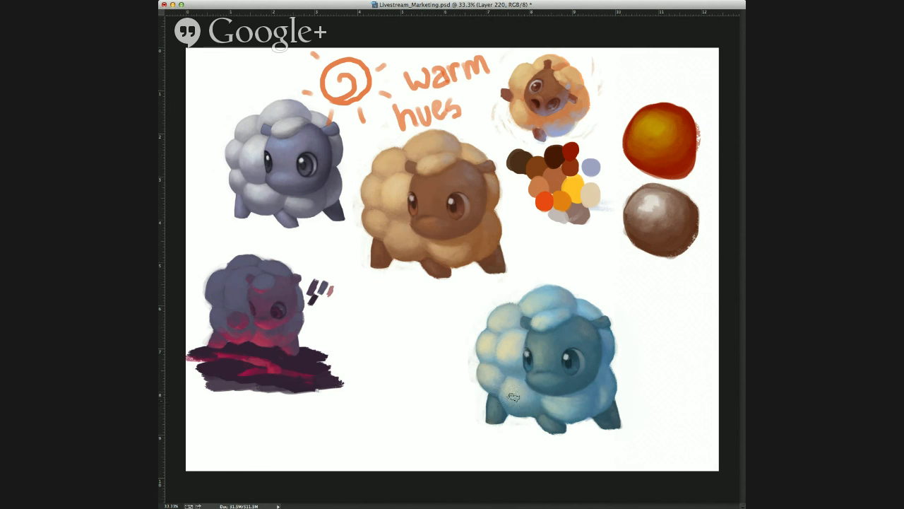
pyautogui.keyDown('alt'); pyautogui.click(506, 352); pyautogui.keyUp('alt')
pyautogui.keyDown('alt'); pyautogui.click(541, 372); pyautogui.keyUp('alt')
pyautogui.moveTo(539, 357); pyautogui.dragTo(537, 348)
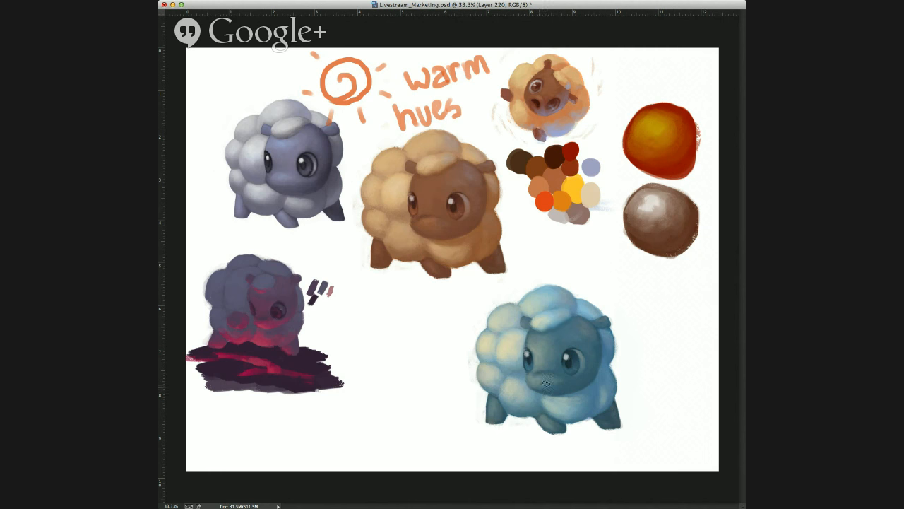
# Step: Refine the shading around the blue sheep's mouth, eyes and forelock with tones sampled from those areas
pyautogui.moveTo(548, 389); pyautogui.dragTo(544, 389)
pyautogui.keyDown('alt'); pyautogui.click(573, 352); pyautogui.keyUp('alt')
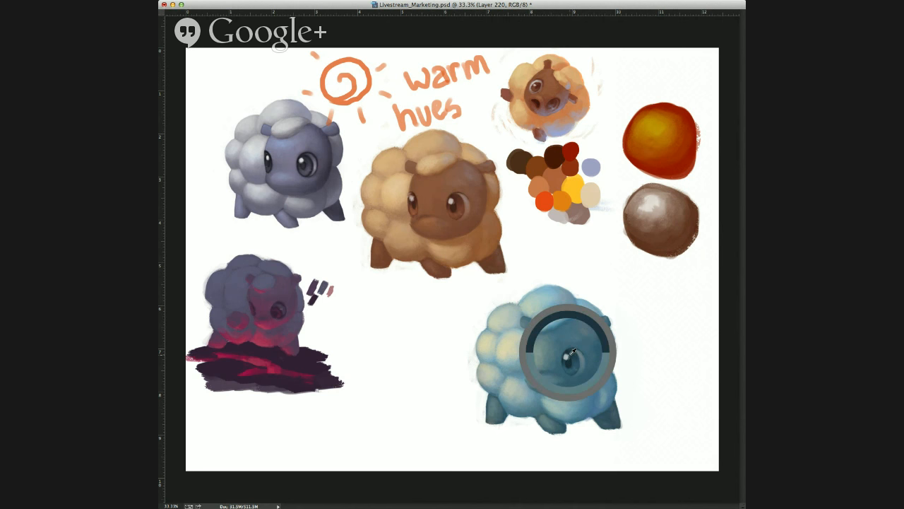
pyautogui.keyDown('alt'); pyautogui.click(530, 352); pyautogui.keyUp('alt')
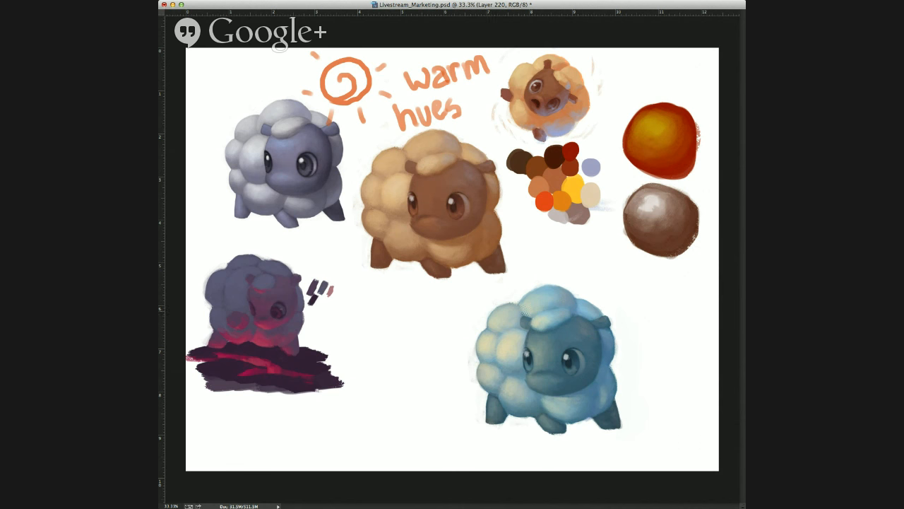
pyautogui.keyDown('alt'); pyautogui.click(586, 299); pyautogui.keyUp('alt')
# Step: Paint a temporary block with a light-blue side and darker grey-blue top beside the blue sheep, and undo it
pyautogui.press('super+plus')
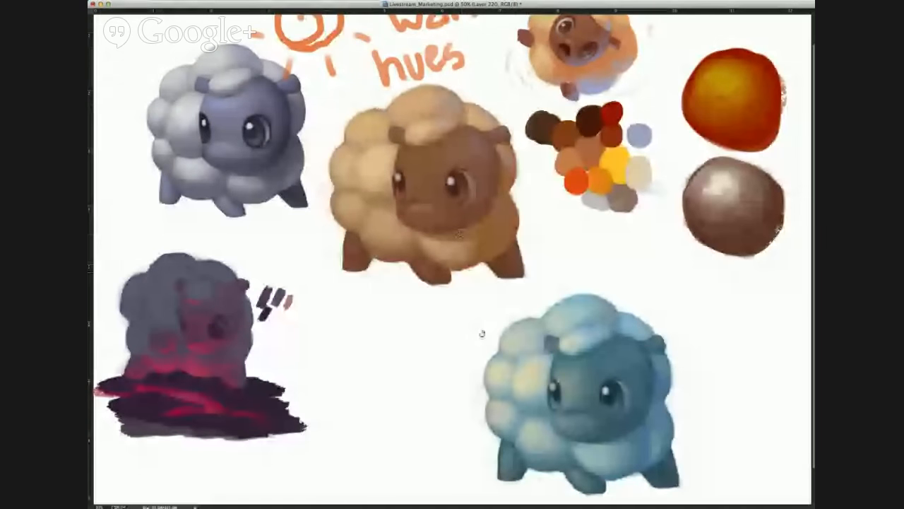
pyautogui.moveTo(514, 336); pyautogui.dragTo(515, 297)
pyautogui.moveTo(387, 351)
pyautogui.mouseDown()
pyautogui.moveTo(387, 400)
pyautogui.moveTo(401, 419)
pyautogui.moveTo(428, 361)
pyautogui.moveTo(445, 434)
pyautogui.moveTo(380, 412)
pyautogui.moveTo(423, 367)
pyautogui.moveTo(414, 347)
pyautogui.moveTo(446, 359)
pyautogui.moveTo(385, 334)
pyautogui.moveTo(445, 363)
pyautogui.moveTo(396, 333)
pyautogui.moveTo(459, 340)
pyautogui.moveTo(424, 342)
pyautogui.moveTo(481, 366)
pyautogui.moveTo(456, 350)
pyautogui.moveTo(461, 343)
pyautogui.moveTo(484, 355)
pyautogui.moveTo(445, 359)
pyautogui.moveTo(414, 346)
pyautogui.mouseUp()
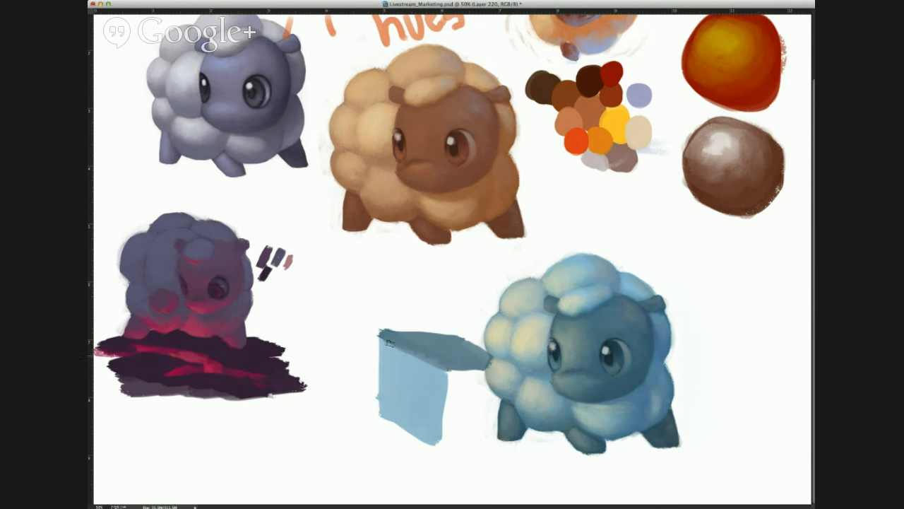
pyautogui.keyDown('alt'); pyautogui.click(412, 347); pyautogui.keyUp('alt')
pyautogui.hotkey('ctrl', 'z')
pyautogui.moveTo(381, 339); pyautogui.dragTo(445, 368)
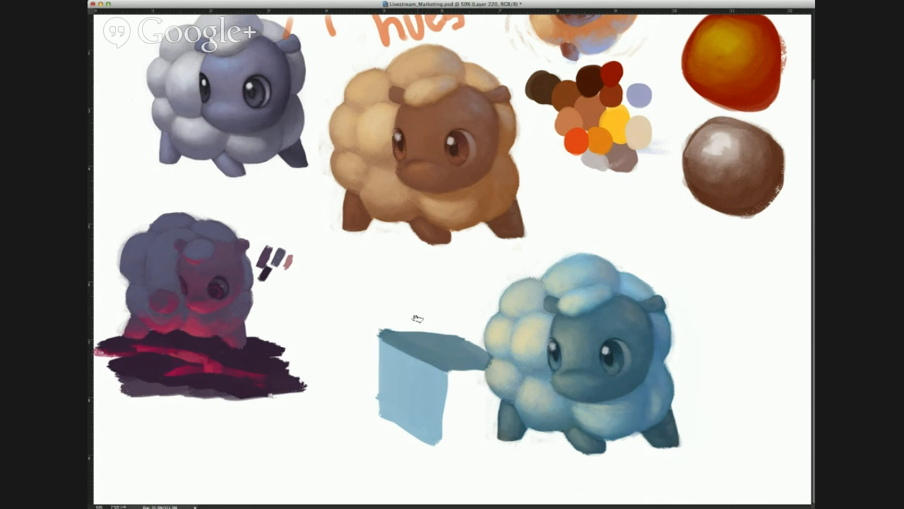
pyautogui.moveTo(402, 331); pyautogui.dragTo(446, 334)
pyautogui.hotkey('ctrl', 'alt', 'z')
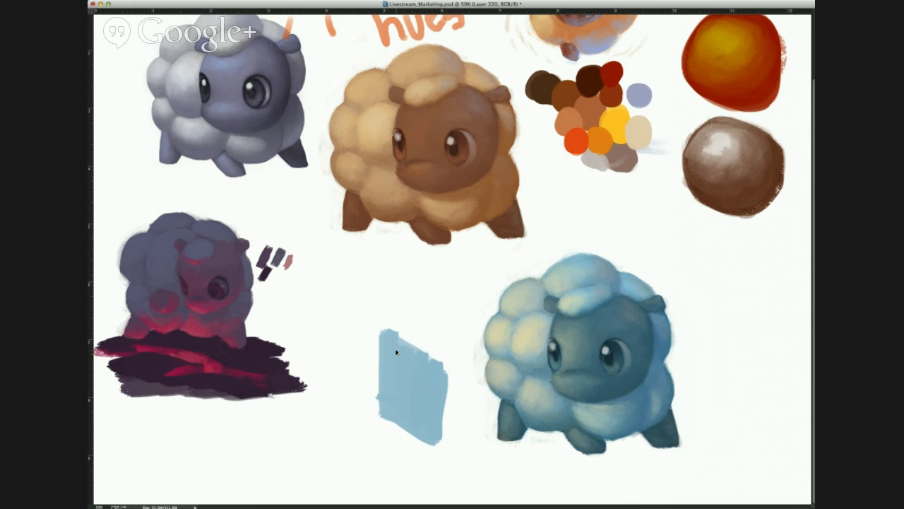
pyautogui.hotkey('ctrl', 'alt', 'z')
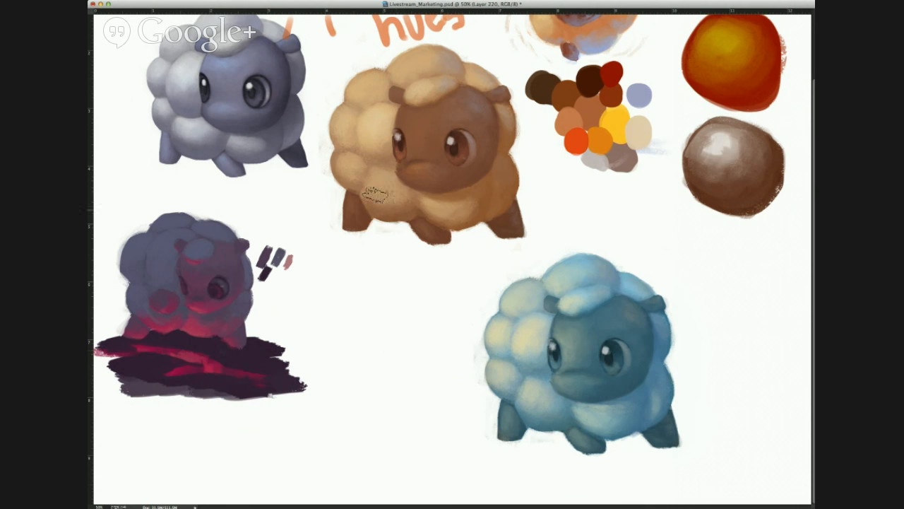
# Step: Draw temporary teal arrows onto the brown sheep's shaded wool edge, undoing each one
pyautogui.scroll(3, 459, 220)
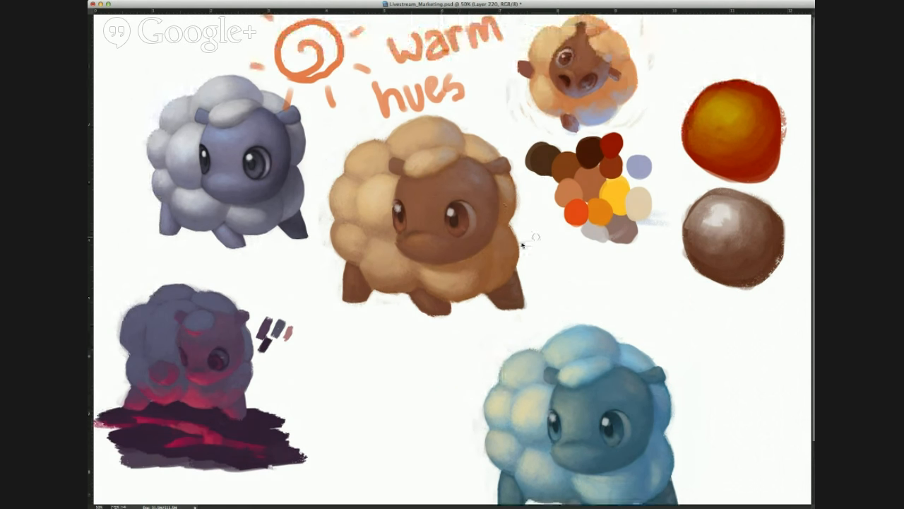
pyautogui.moveTo(589, 254); pyautogui.dragTo(506, 242)
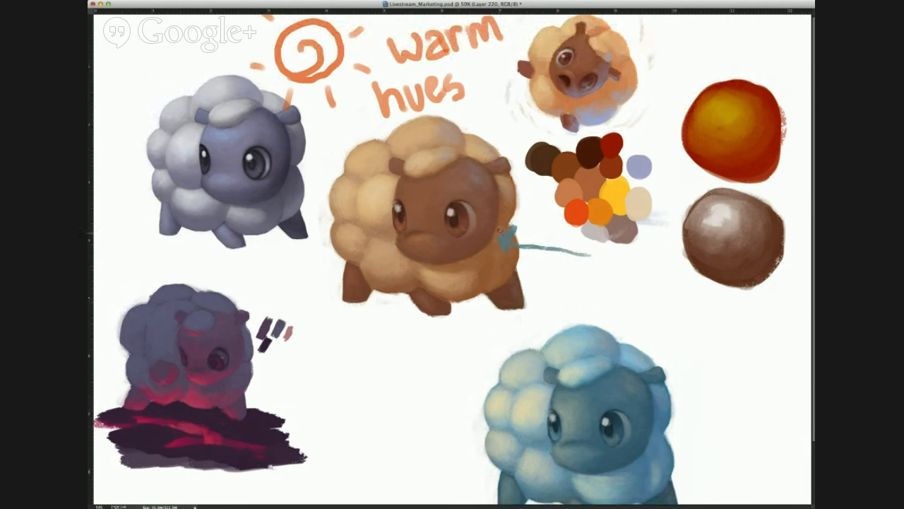
pyautogui.hotkey('ctrl', 'z')
pyautogui.moveTo(527, 207); pyautogui.dragTo(514, 222)
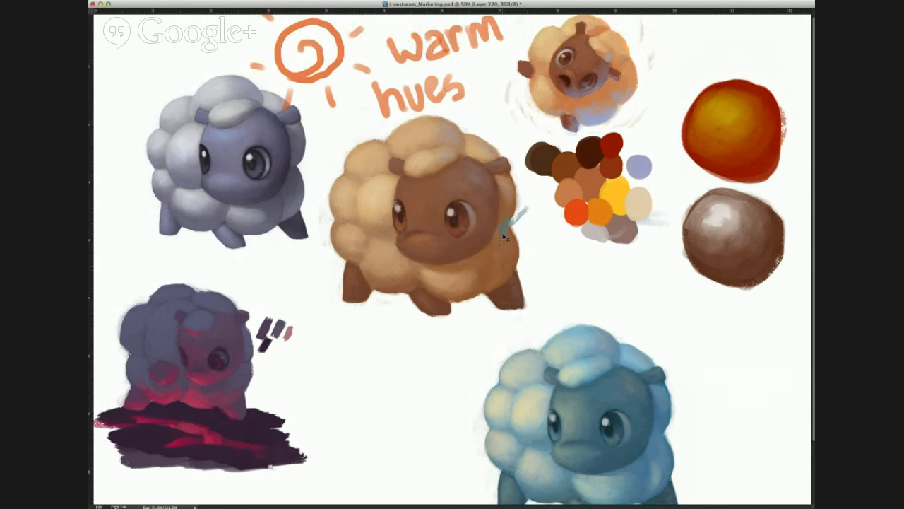
pyautogui.hotkey('ctrl', 'z')
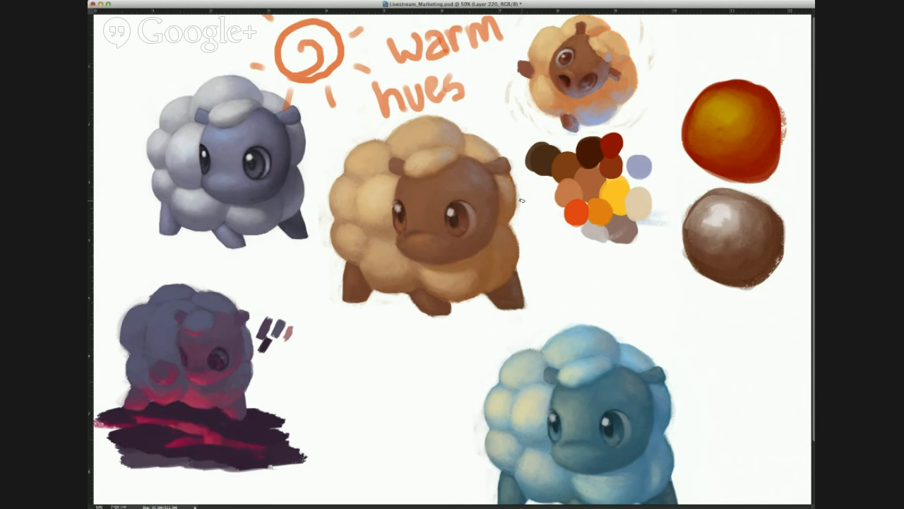
# Step: Sample blue and cream tones from the blue sheep's wool and touch up the shading beside its mouth
pyautogui.scroll(-3, 631, 257)
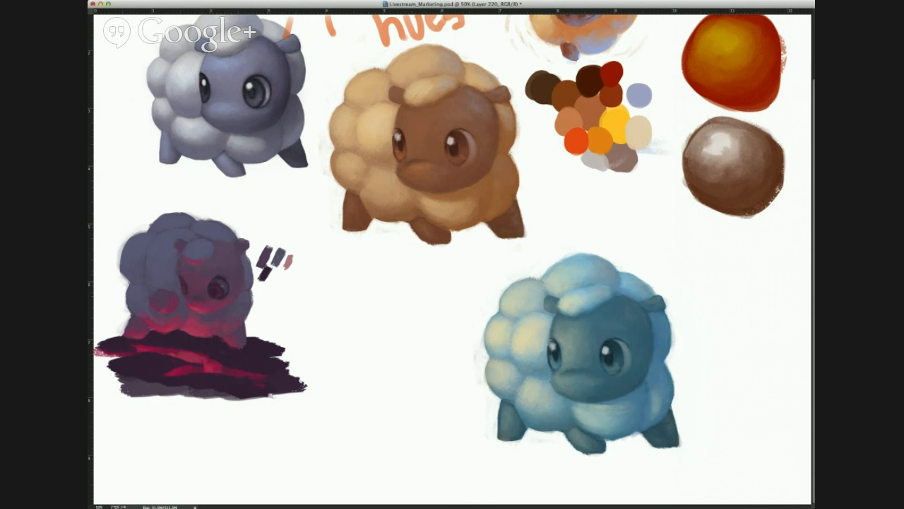
pyautogui.keyDown('alt'); pyautogui.click(547, 378); pyautogui.keyUp('alt')
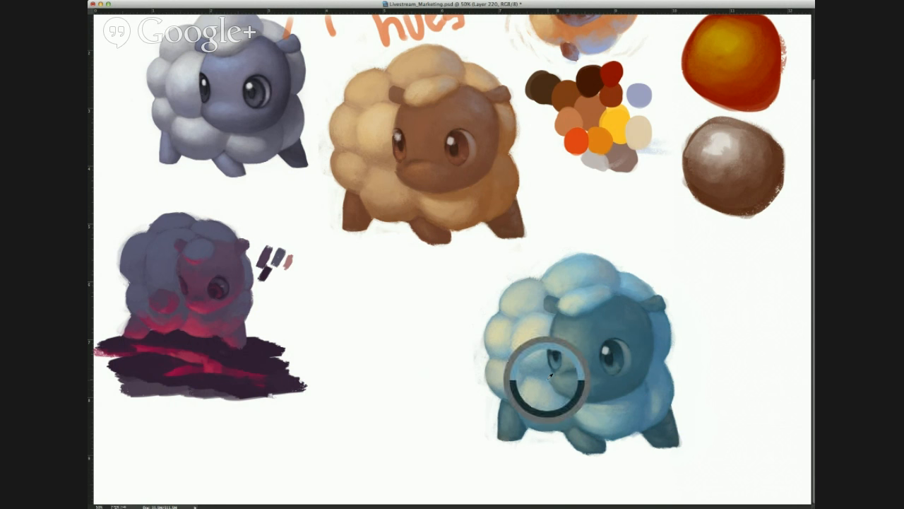
pyautogui.keyDown('alt'); pyautogui.click(525, 337); pyautogui.keyUp('alt')
pyautogui.moveTo(565, 385)
pyautogui.mouseDown()
pyautogui.moveTo(570, 380)
pyautogui.moveTo(560, 380)
pyautogui.moveTo(566, 384)
pyautogui.mouseUp()
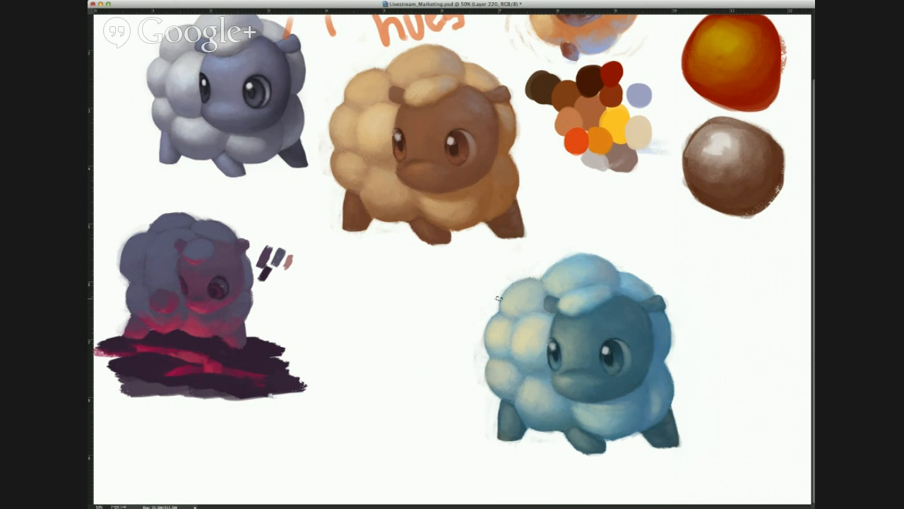
# Step: Sample tones from the blue sheep's upper wool puffs and compare its earlier saturated version with the current painting
pyautogui.keyDown('alt'); pyautogui.click(535, 313); pyautogui.keyUp('alt')
pyautogui.keyDown('alt'); pyautogui.click(541, 311); pyautogui.keyUp('alt')
pyautogui.keyDown('alt'); pyautogui.click(537, 319); pyautogui.keyUp('alt')
pyautogui.hotkey('ctrl', 'z')
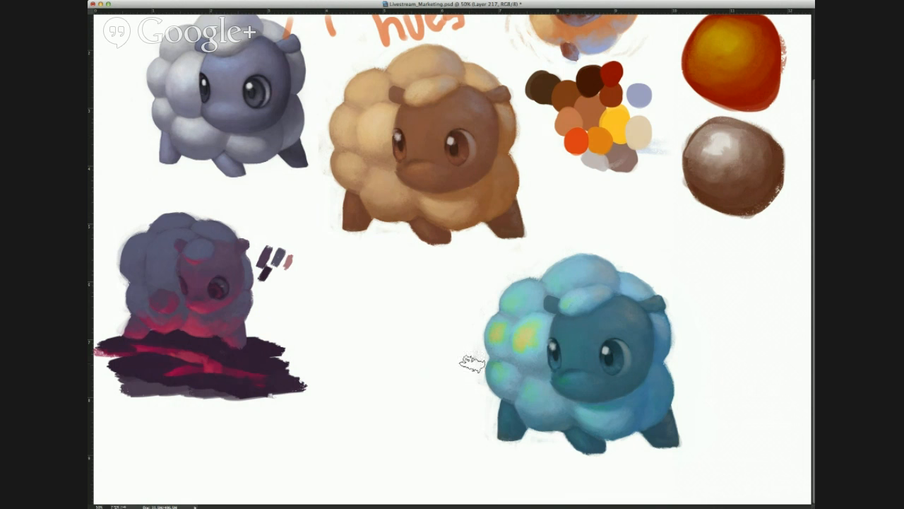
pyautogui.hotkey('ctrl', 'z')
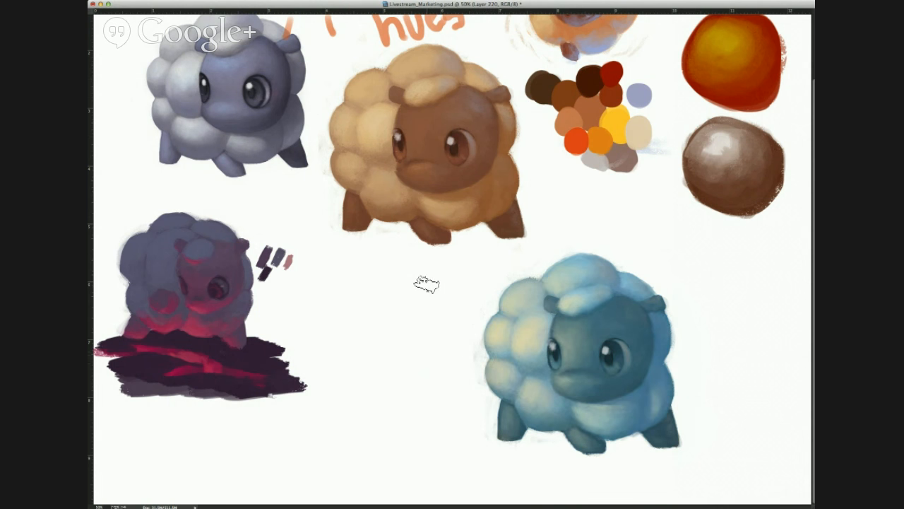
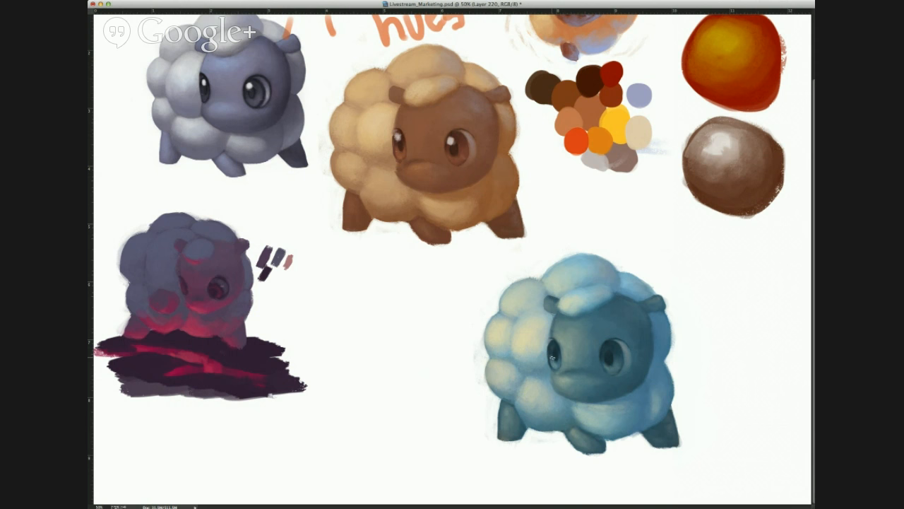
# Step: Dab sampled cream highlights on the blue sheep's eye and draw a stroke up to the brown sheep, undoing the last marks
pyautogui.keyDown('alt'); pyautogui.click(521, 334); pyautogui.keyUp('alt')
pyautogui.click(605, 358)
pyautogui.click(604, 357)
pyautogui.moveTo(624, 334)
pyautogui.mouseDown()
pyautogui.moveTo(624, 249)
pyautogui.moveTo(537, 184)
pyautogui.moveTo(488, 161)
pyautogui.moveTo(508, 150)
pyautogui.moveTo(484, 154)
pyautogui.mouseUp()
pyautogui.hotkey('ctrl', 'alt', 'z')
pyautogui.hotkey('ctrl', 'alt', 'z')
# Step: Draw a temporary cream arrow pointing at the brown sheep's face and a mark on the face, undoing both
pyautogui.moveTo(346, 60)
pyautogui.mouseDown()
pyautogui.moveTo(396, 113)
pyautogui.moveTo(361, 106)
pyautogui.mouseUp()
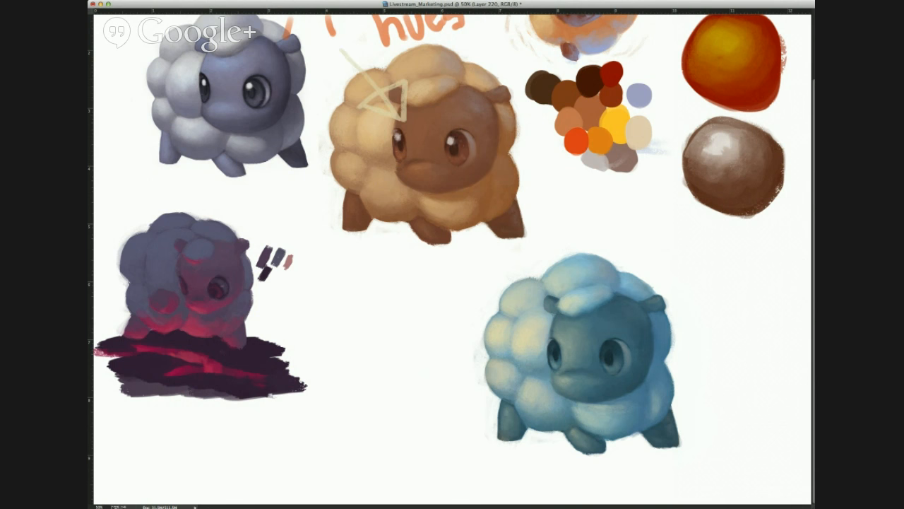
pyautogui.hotkey('ctrl', 'alt', 'z')
pyautogui.moveTo(453, 138)
pyautogui.mouseDown()
pyautogui.moveTo(467, 147)
pyautogui.moveTo(426, 157)
pyautogui.mouseUp()
pyautogui.hotkey('ctrl', 'alt', 'z')
pyautogui.hotkey('ctrl', 'alt', 'z')
pyautogui.hotkey('ctrl', 'alt', 'z')
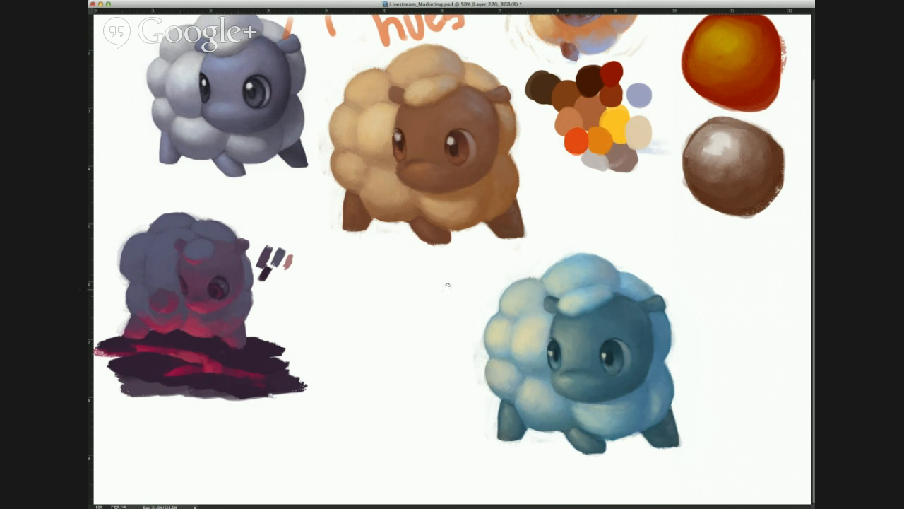
# Step: Paint a wavy dark-brown lock of hair in the empty space below the brown sheep, blending it with sampled browns
pyautogui.moveTo(334, 281)
pyautogui.mouseDown()
pyautogui.moveTo(366, 302)
pyautogui.moveTo(368, 350)
pyautogui.moveTo(417, 458)
pyautogui.mouseUp()
pyautogui.moveTo(388, 262)
pyautogui.mouseDown()
pyautogui.moveTo(466, 416)
pyautogui.moveTo(438, 457)
pyautogui.moveTo(414, 427)
pyautogui.moveTo(456, 422)
pyautogui.moveTo(439, 417)
pyautogui.moveTo(424, 452)
pyautogui.moveTo(452, 424)
pyautogui.moveTo(412, 401)
pyautogui.moveTo(374, 343)
pyautogui.moveTo(359, 283)
pyautogui.moveTo(328, 267)
pyautogui.moveTo(394, 311)
pyautogui.moveTo(406, 283)
pyautogui.moveTo(413, 367)
pyautogui.moveTo(396, 381)
pyautogui.moveTo(418, 408)
pyautogui.moveTo(381, 339)
pyautogui.moveTo(404, 392)
pyautogui.moveTo(423, 367)
pyautogui.moveTo(385, 325)
pyautogui.moveTo(397, 368)
pyautogui.moveTo(425, 355)
pyautogui.mouseUp()
pyautogui.keyDown('alt'); pyautogui.click(426, 385); pyautogui.keyUp('alt')
pyautogui.moveTo(426, 393)
pyautogui.mouseDown()
pyautogui.moveTo(402, 383)
pyautogui.moveTo(423, 419)
pyautogui.moveTo(448, 406)
pyautogui.mouseUp()
pyautogui.keyDown('alt'); pyautogui.click(399, 350); pyautogui.keyUp('alt')
pyautogui.moveTo(416, 321)
pyautogui.mouseDown()
pyautogui.moveTo(382, 317)
pyautogui.moveTo(417, 319)
pyautogui.moveTo(339, 258)
pyautogui.moveTo(396, 272)
pyautogui.moveTo(374, 276)
pyautogui.moveTo(364, 297)
pyautogui.moveTo(402, 284)
pyautogui.moveTo(349, 265)
pyautogui.moveTo(404, 283)
pyautogui.moveTo(374, 294)
pyautogui.moveTo(377, 310)
pyautogui.moveTo(333, 268)
pyautogui.moveTo(387, 284)
pyautogui.mouseUp()
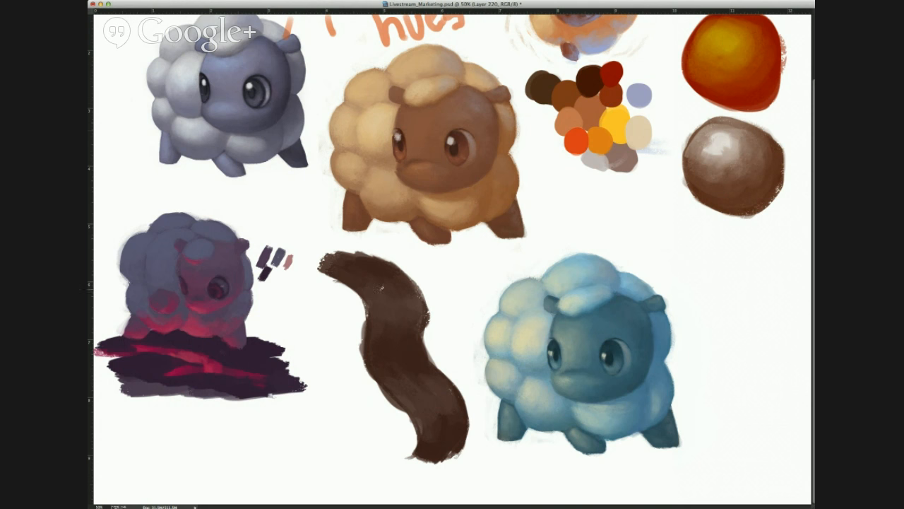
# Step: Add greyish-brown highlight strands along the hair lock and draw temporary marks beside it, undoing the marks
pyautogui.keyDown('alt'); pyautogui.click(365, 303); pyautogui.keyUp('alt')
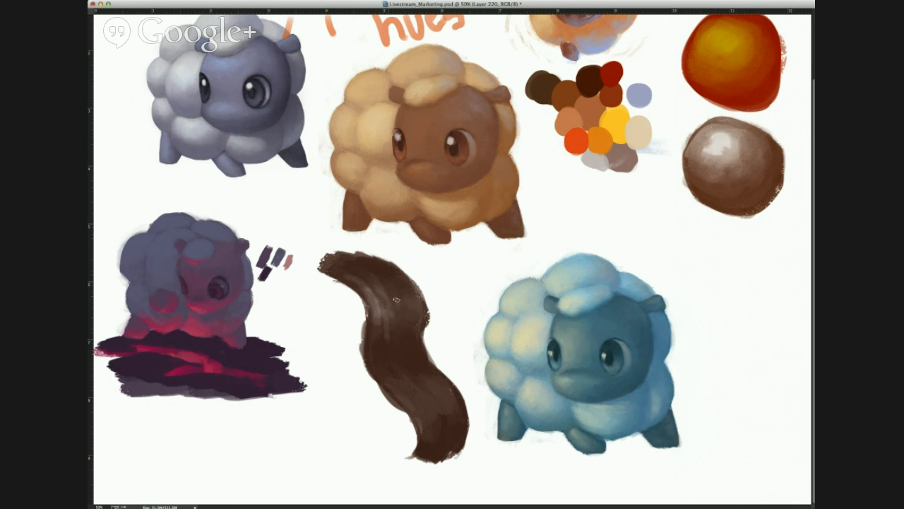
pyautogui.moveTo(468, 298)
pyautogui.mouseDown()
pyautogui.moveTo(356, 281)
pyautogui.moveTo(367, 332)
pyautogui.moveTo(445, 286)
pyautogui.mouseUp()
pyautogui.moveTo(466, 380)
pyautogui.mouseDown()
pyautogui.moveTo(422, 382)
pyautogui.moveTo(393, 432)
pyautogui.moveTo(476, 402)
pyautogui.moveTo(458, 381)
pyautogui.mouseUp()
pyautogui.press('alt+super+z')
pyautogui.press('alt+super+z')
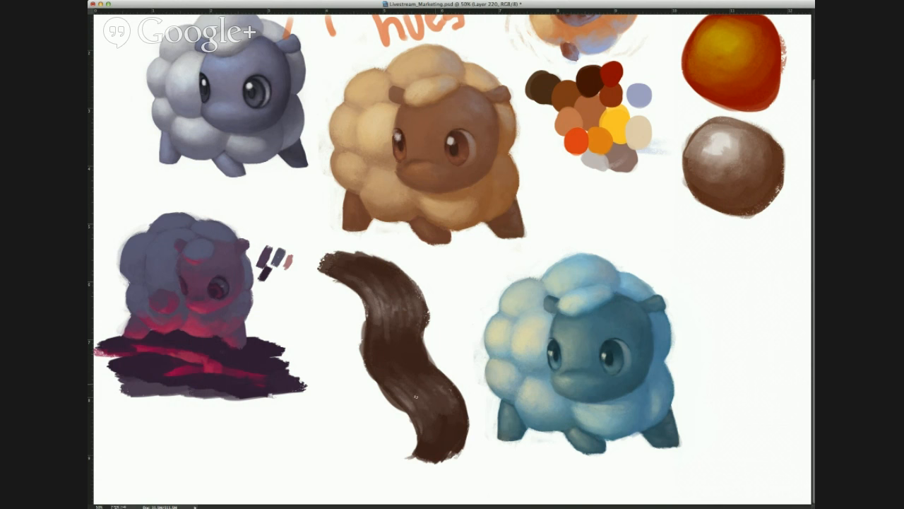
pyautogui.moveTo(485, 264)
pyautogui.mouseDown()
pyautogui.moveTo(452, 290)
pyautogui.moveTo(443, 279)
pyautogui.mouseUp()
pyautogui.hotkey('ctrl', 'alt', 'z')
pyautogui.hotkey('ctrl', 'alt', 'z')
# Step: Warm the hair lock's highlights with brown sampled from the palette, and erase the whole lock
pyautogui.keyDown('alt'); pyautogui.click(569, 93); pyautogui.keyUp('alt')
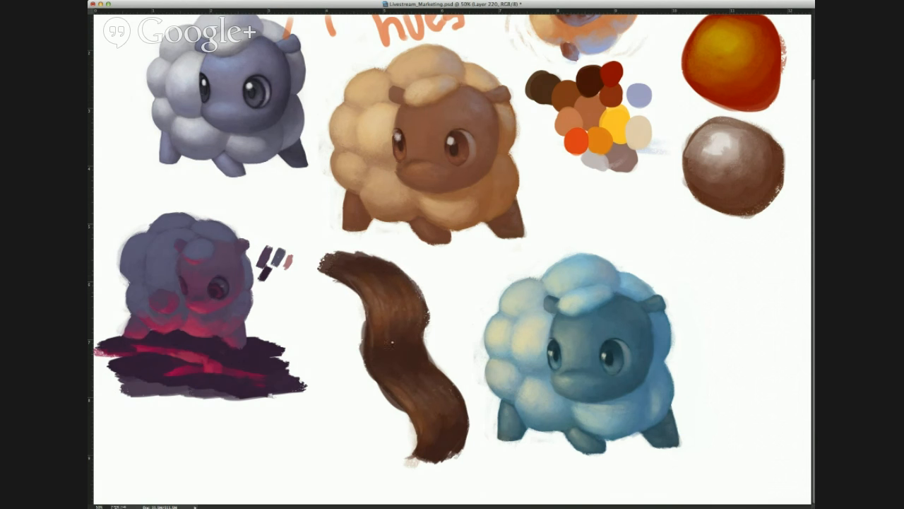
pyautogui.moveTo(399, 266)
pyautogui.mouseDown()
pyautogui.moveTo(463, 389)
pyautogui.moveTo(431, 353)
pyautogui.moveTo(456, 403)
pyautogui.moveTo(410, 465)
pyautogui.moveTo(420, 364)
pyautogui.mouseUp()
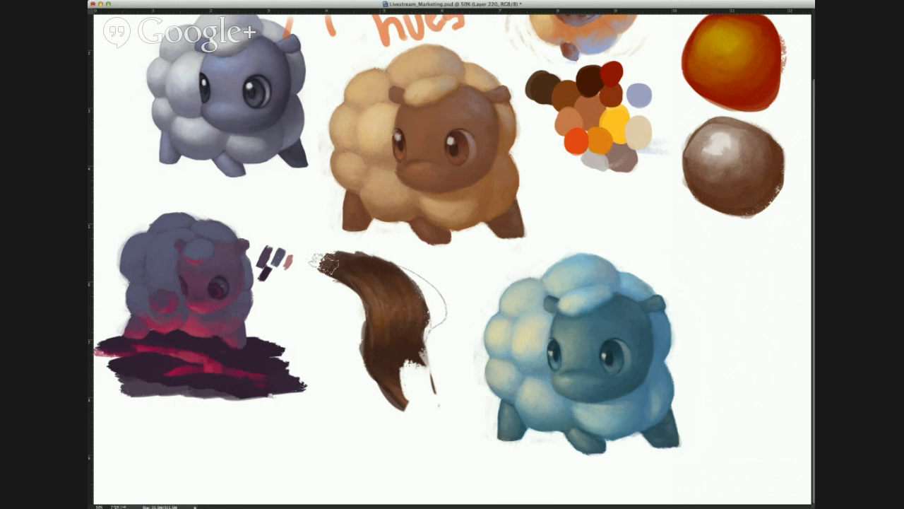
pyautogui.moveTo(388, 370)
pyautogui.mouseDown()
pyautogui.moveTo(359, 352)
pyautogui.moveTo(394, 404)
pyautogui.moveTo(353, 335)
pyautogui.moveTo(424, 407)
pyautogui.moveTo(434, 278)
pyautogui.moveTo(378, 256)
pyautogui.moveTo(318, 278)
pyautogui.moveTo(365, 279)
pyautogui.moveTo(398, 295)
pyautogui.mouseUp()
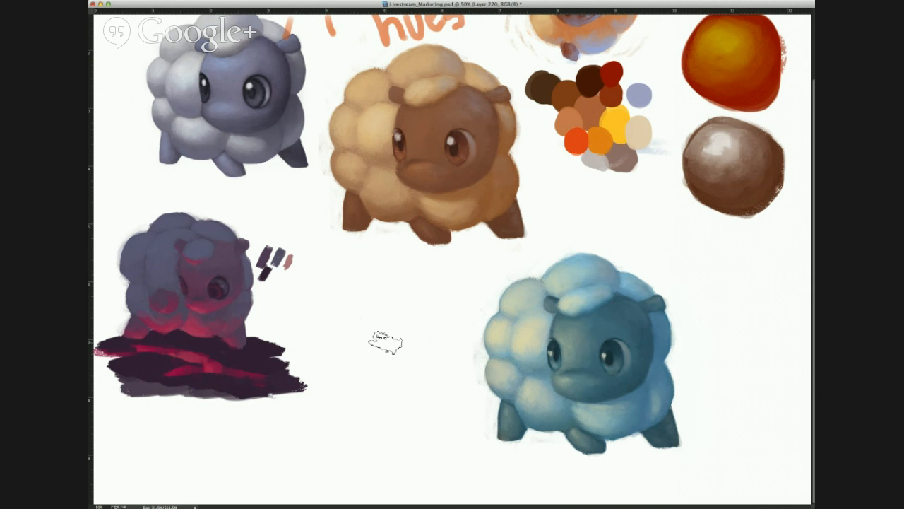
# Step: Compare earlier versions of the blue sheep, including the one with the blue background, with the current painting
pyautogui.hotkey('ctrl', 'z')
pyautogui.hotkey('ctrl', 'z')
pyautogui.hotkey('ctrl', 'z')
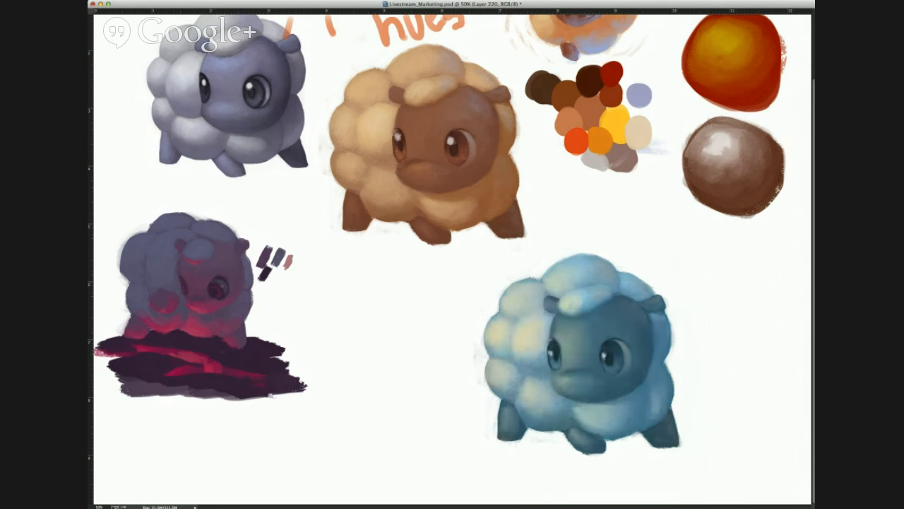
pyautogui.hotkey('ctrl', 'z')
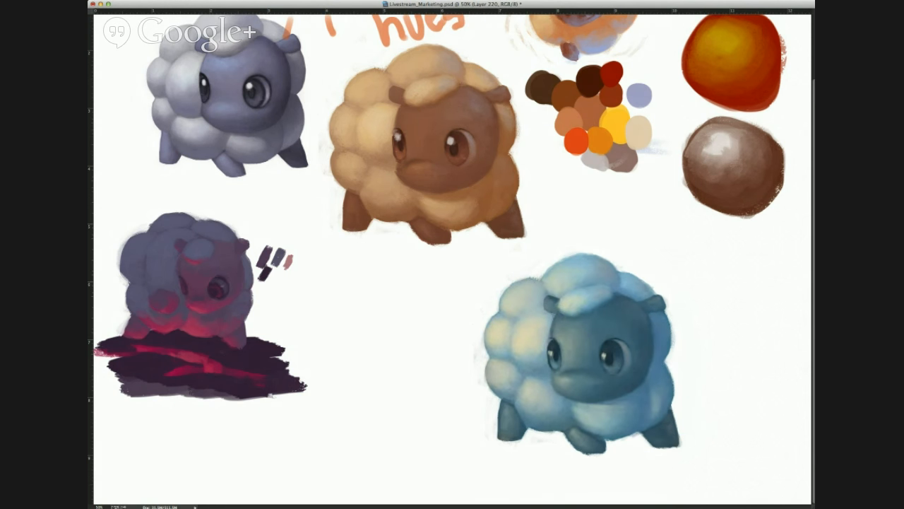
pyautogui.hotkey('ctrl', 'z')
pyautogui.hotkey('ctrl', 'z')
pyautogui.hotkey('ctrl', 'alt', 'z')
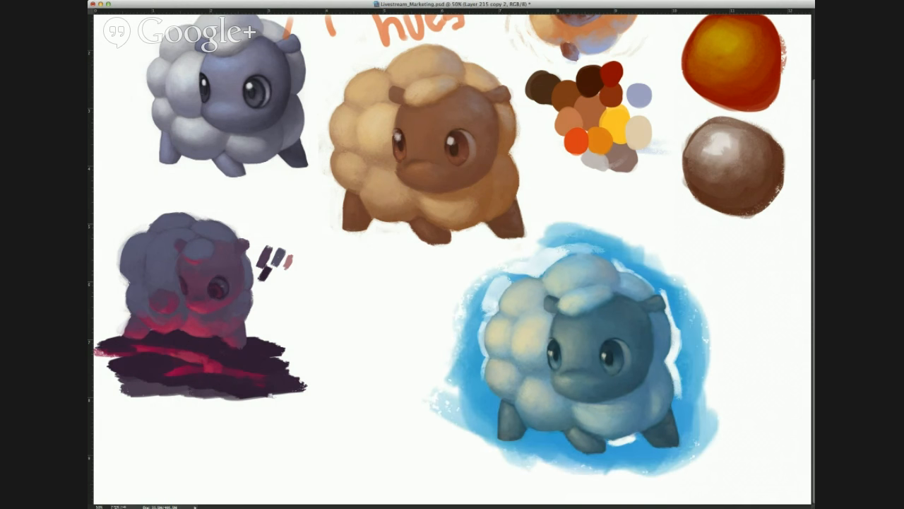
pyautogui.hotkey('ctrl', 'shift', 'z')
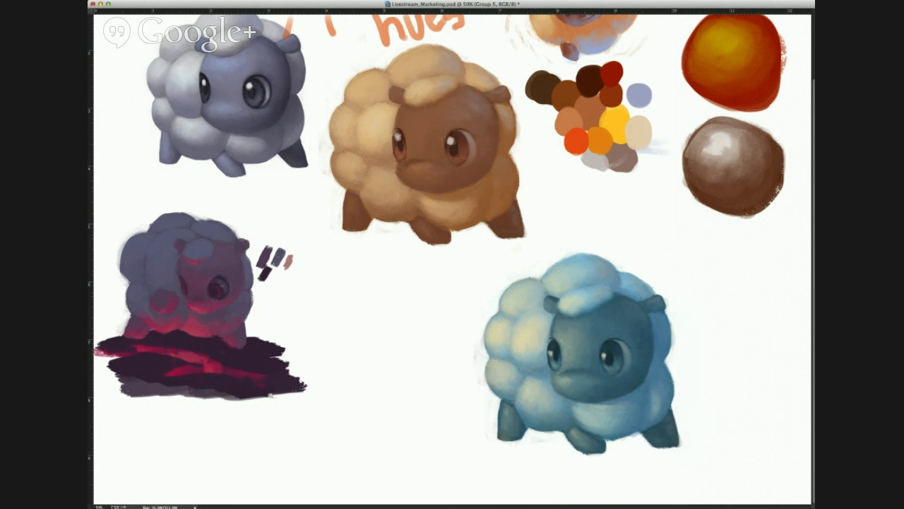
# Step: Move the blue sheep's layer group left beneath the brown sheep and return to the Brush tool on the cold hues layer
pyautogui.hotkey('ctrl', 't')
pyautogui.moveTo(645, 325); pyautogui.dragTo(464, 336)
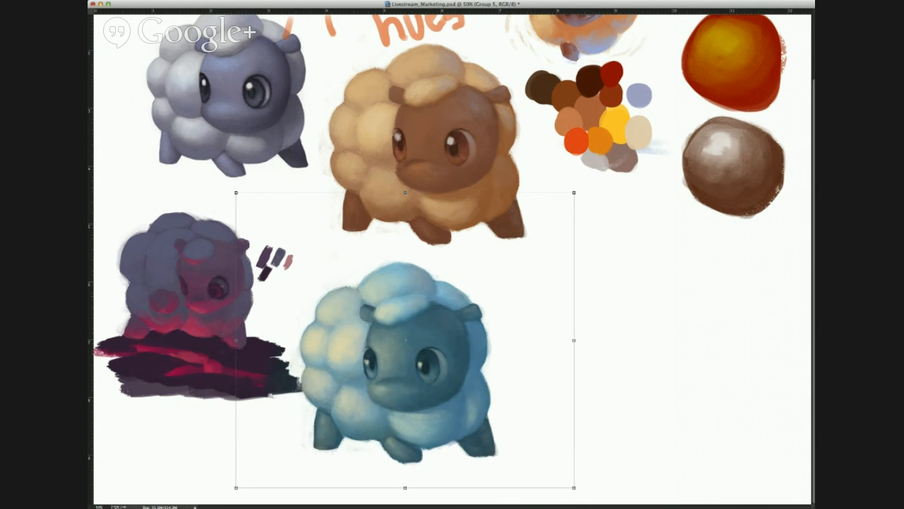
pyautogui.press('Return')
pyautogui.press('b')
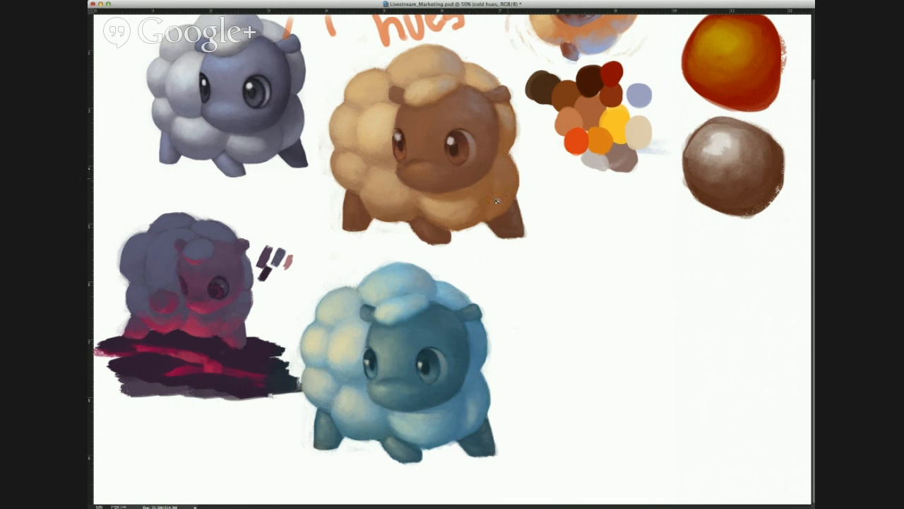
# Step: Duplicate the brown sheep's layer and place the copy beside the blue sheep, below the sphere studies
pyautogui.scroll(1, 500, 203)
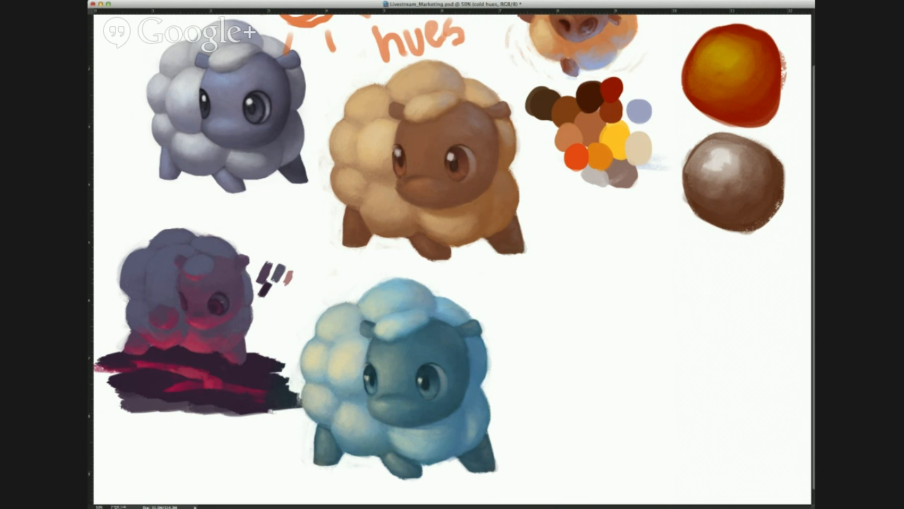
pyautogui.press('super+z')
pyautogui.press('super+z')
pyautogui.press('super+j')
pyautogui.moveTo(404, 104); pyautogui.dragTo(627, 306)
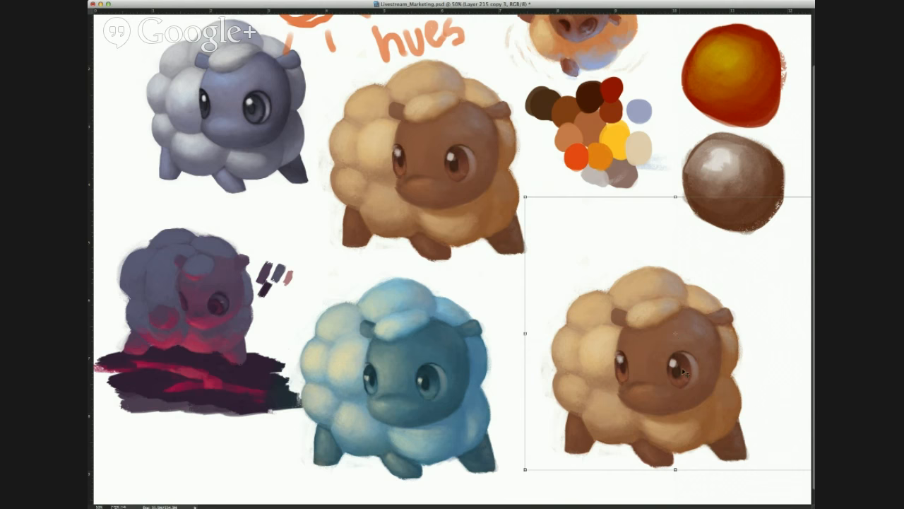
pyautogui.moveTo(689, 368); pyautogui.dragTo(680, 373)
pyautogui.press('Return')
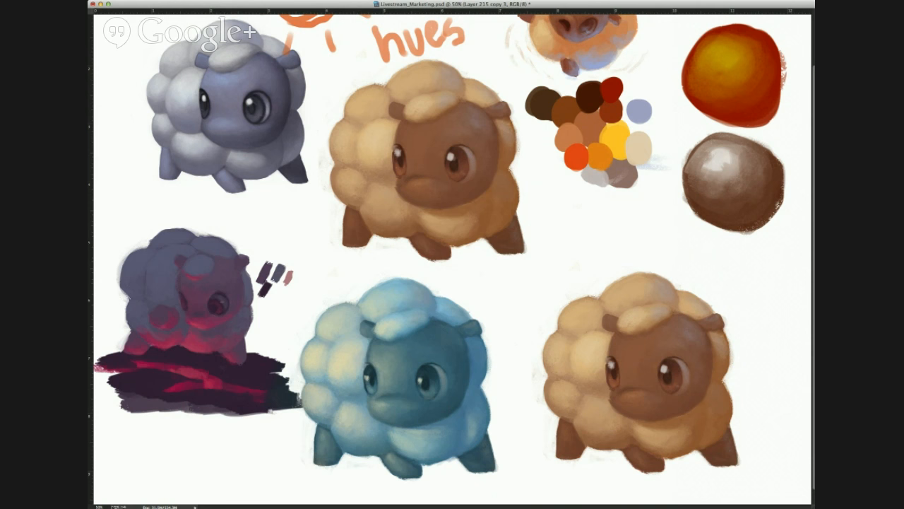
# Step: Darken the copied brown sheep into deep shadow with a dark overlay covering its wool, face and legs
pyautogui.hotkey('ctrl', 'z')
pyautogui.hotkey('ctrl', 'z')
pyautogui.press('alt+shift+super+n')
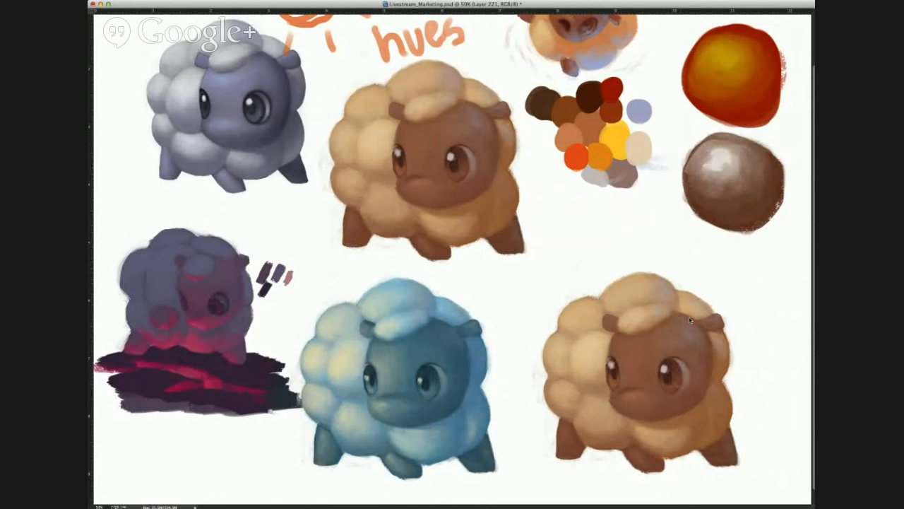
pyautogui.press('super+z')
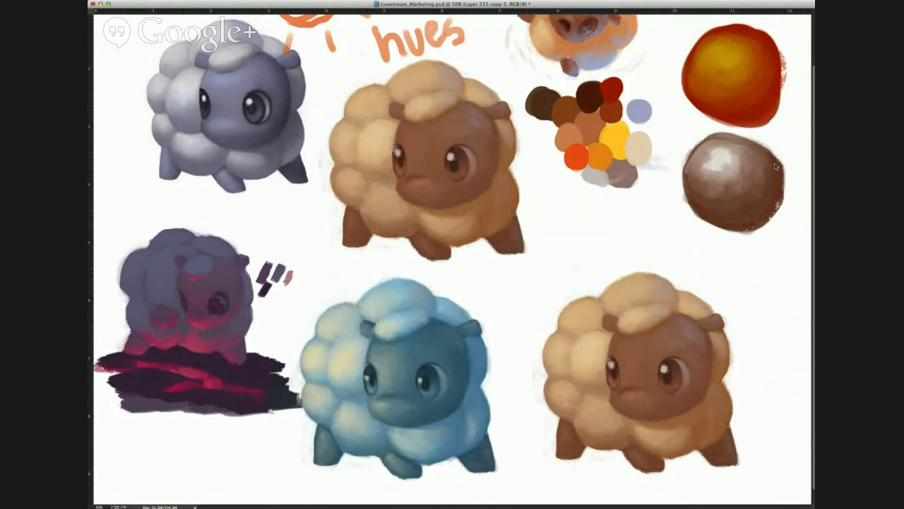
pyautogui.click(799, 161)
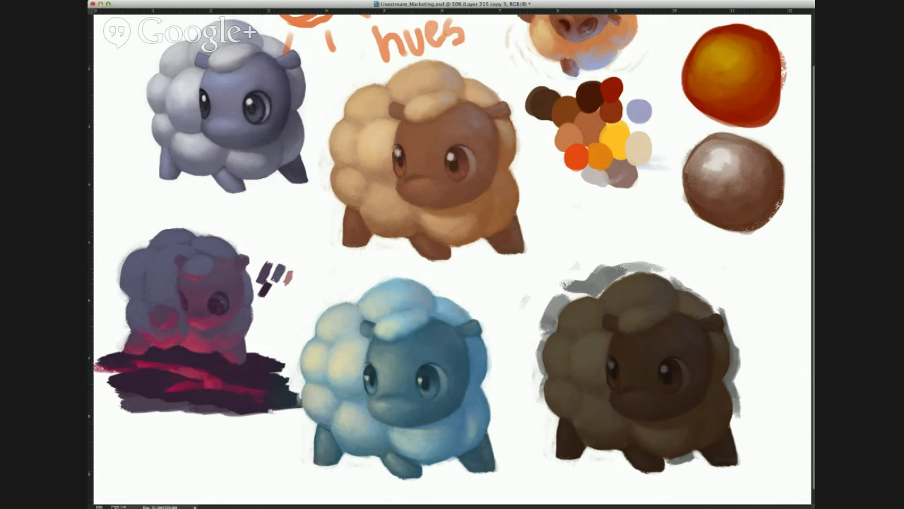
pyautogui.click(795, 158)
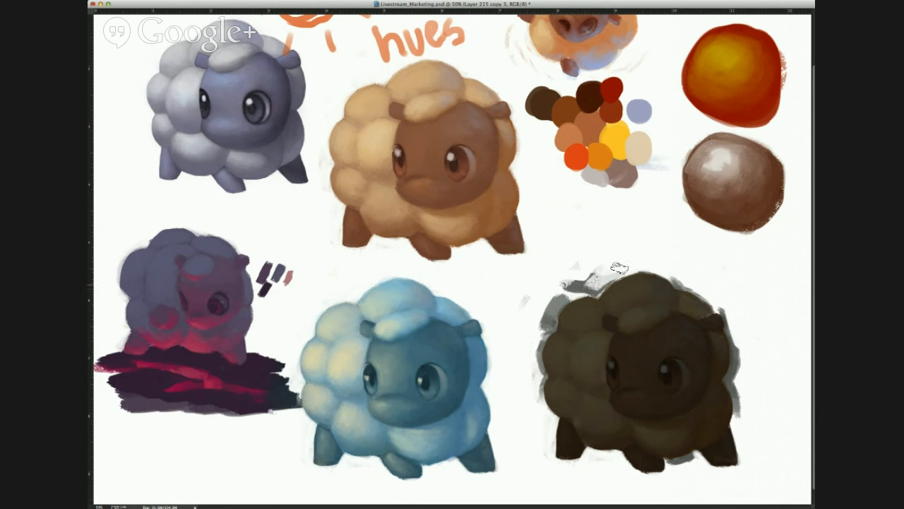
# Step: Erase the grey overlay spill around the darkened sheep's wool, ear and belly edges
pyautogui.moveTo(591, 290)
pyautogui.mouseDown()
pyautogui.moveTo(556, 292)
pyautogui.moveTo(551, 304)
pyautogui.moveTo(567, 290)
pyautogui.moveTo(545, 312)
pyautogui.moveTo(570, 288)
pyautogui.moveTo(550, 306)
pyautogui.moveTo(547, 326)
pyautogui.moveTo(558, 299)
pyautogui.moveTo(548, 318)
pyautogui.moveTo(604, 259)
pyautogui.moveTo(590, 290)
pyautogui.moveTo(542, 310)
pyautogui.moveTo(551, 344)
pyautogui.moveTo(545, 327)
pyautogui.moveTo(531, 343)
pyautogui.moveTo(534, 387)
pyautogui.mouseUp()
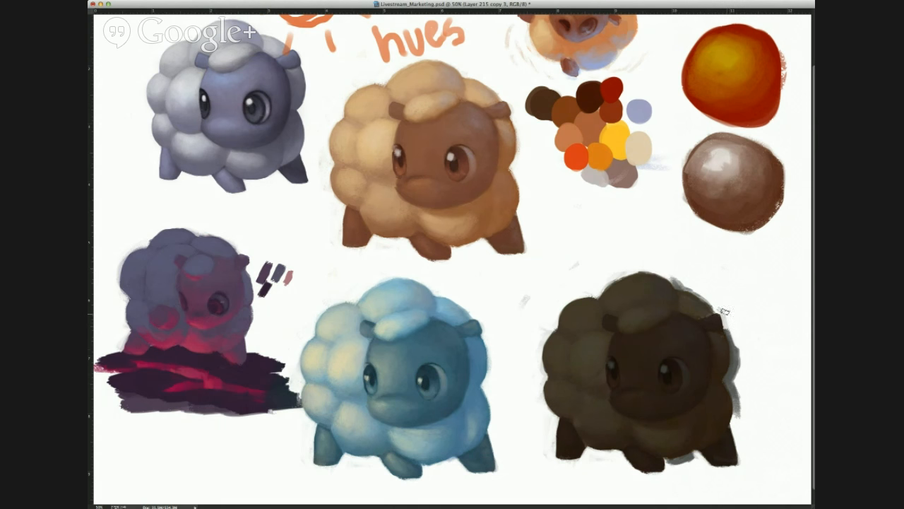
pyautogui.moveTo(727, 326); pyautogui.dragTo(734, 371)
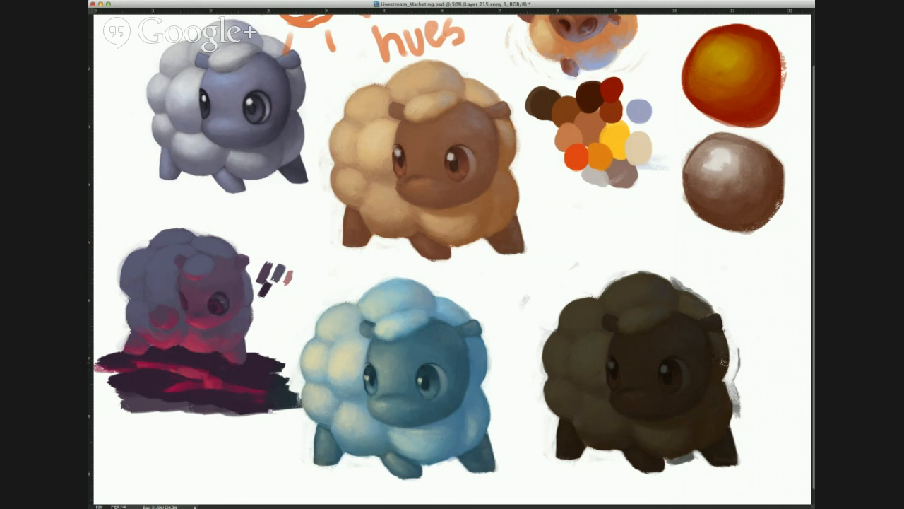
pyautogui.moveTo(734, 380)
pyautogui.mouseDown()
pyautogui.moveTo(734, 422)
pyautogui.moveTo(739, 396)
pyautogui.mouseUp()
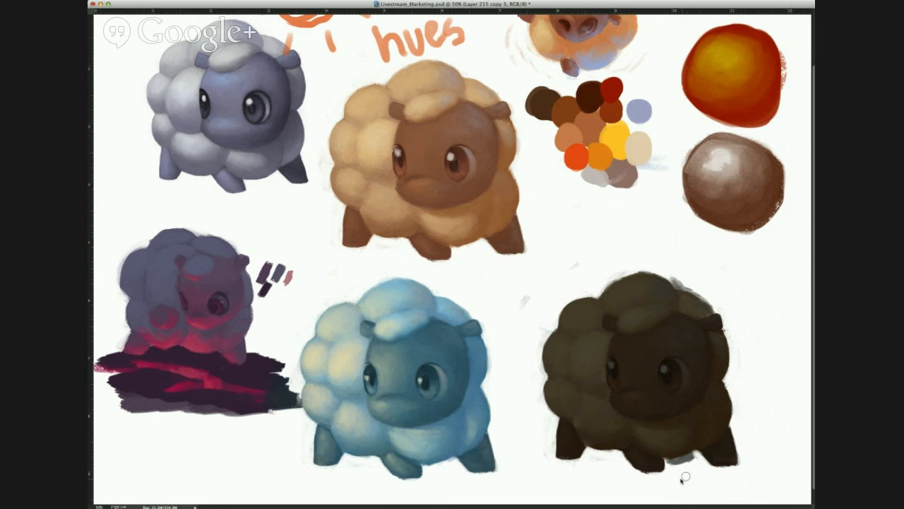
pyautogui.moveTo(691, 457)
pyautogui.mouseDown()
pyautogui.moveTo(667, 462)
pyautogui.moveTo(694, 457)
pyautogui.mouseUp()
# Step: Add a new layer and paint a narrow orange-brown strip of light between the darkened sheep's eyes
pyautogui.press('alt+shift+super+n')
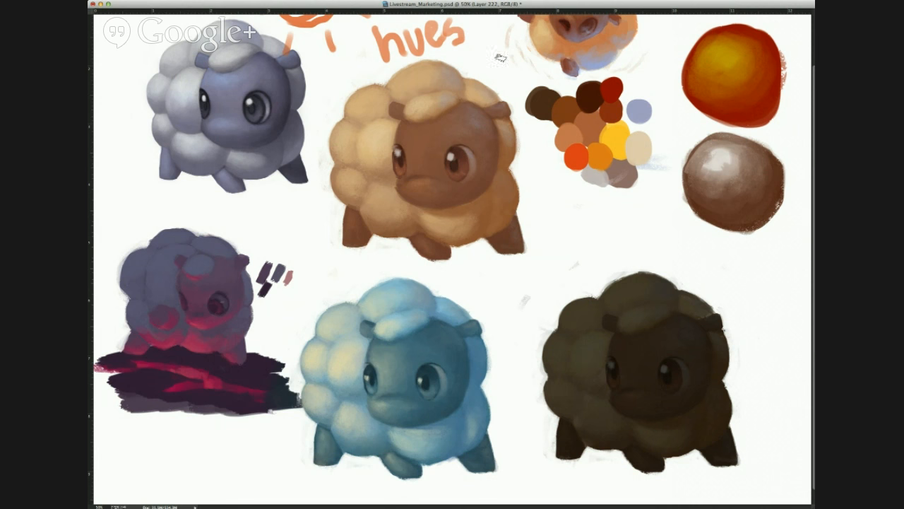
pyautogui.click(594, 39)
pyautogui.moveTo(637, 373)
pyautogui.mouseDown()
pyautogui.moveTo(620, 373)
pyautogui.moveTo(650, 383)
pyautogui.moveTo(639, 368)
pyautogui.moveTo(627, 368)
pyautogui.moveTo(623, 382)
pyautogui.moveTo(656, 368)
pyautogui.moveTo(618, 367)
pyautogui.mouseUp()
pyautogui.hotkey('ctrl', 'z')
pyautogui.moveTo(652, 379)
pyautogui.mouseDown()
pyautogui.moveTo(656, 363)
pyautogui.moveTo(623, 372)
pyautogui.moveTo(640, 370)
pyautogui.mouseUp()
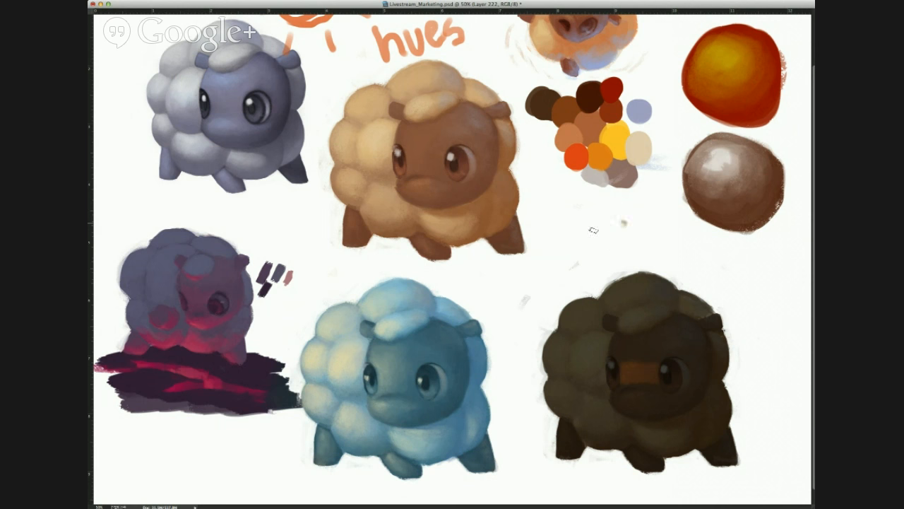
# Step: Sketch a temporary diagram with a vertical line, ring and arrow above the darkened sheep, and undo it
pyautogui.moveTo(614, 210); pyautogui.dragTo(614, 293)
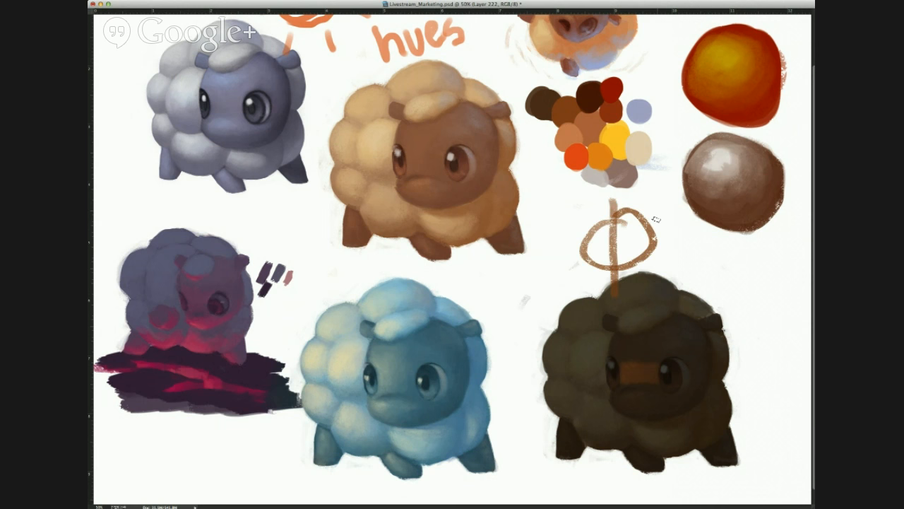
pyautogui.moveTo(671, 196)
pyautogui.mouseDown()
pyautogui.moveTo(654, 219)
pyautogui.moveTo(673, 219)
pyautogui.mouseUp()
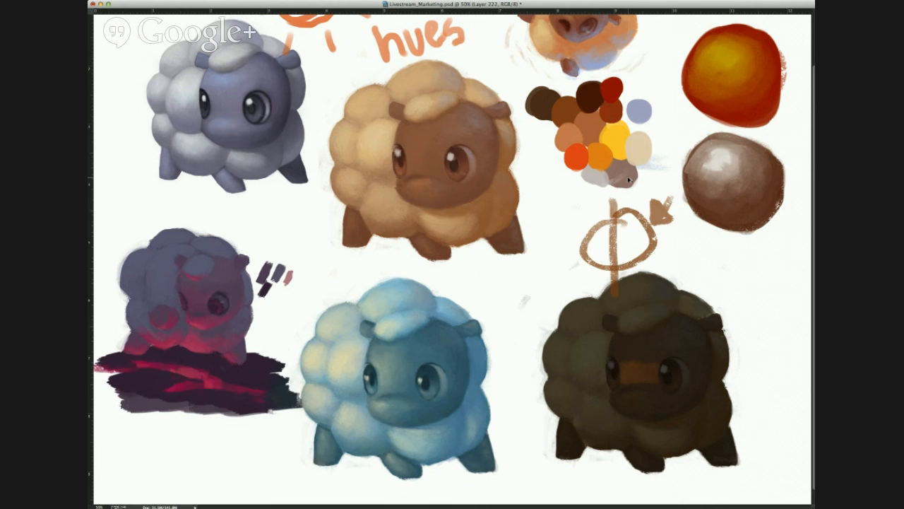
pyautogui.hotkey('ctrl', 'alt', 'z')
pyautogui.hotkey('ctrl', 'alt', 'z')
pyautogui.hotkey('ctrl', 'alt', 'z')
pyautogui.hotkey('ctrl', 'alt', 'z')
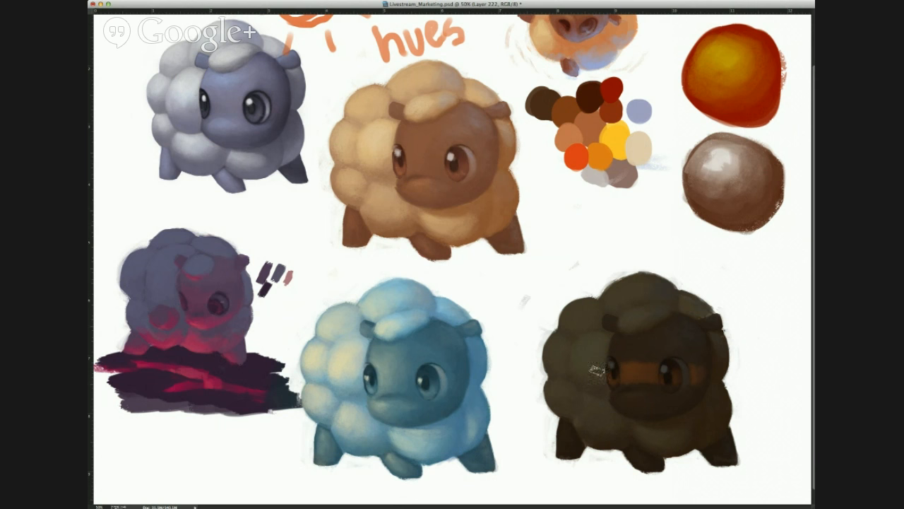
# Step: Extend the strip of light across the darkened sheep's wool in greyish beige and brighten it over the face and eye
pyautogui.moveTo(599, 372); pyautogui.dragTo(549, 372)
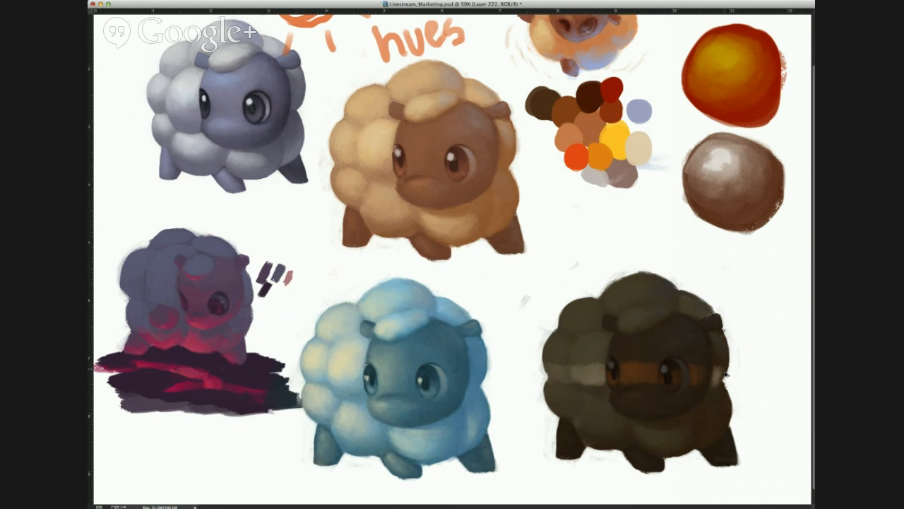
pyautogui.keyDown('alt'); pyautogui.click(697, 371); pyautogui.keyUp('alt')
pyautogui.keyDown('alt'); pyautogui.click(600, 177); pyautogui.keyUp('alt')
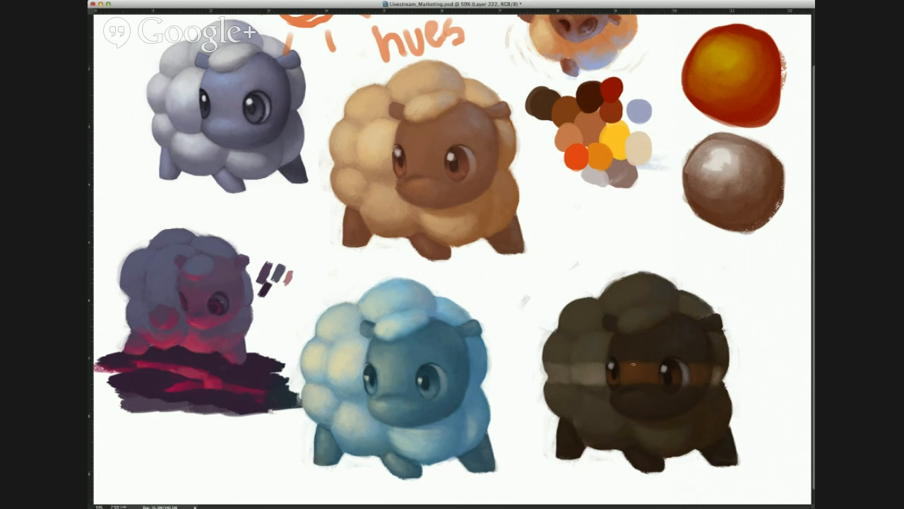
pyautogui.moveTo(634, 364)
pyautogui.mouseDown()
pyautogui.moveTo(632, 369)
pyautogui.moveTo(655, 374)
pyautogui.moveTo(628, 381)
pyautogui.moveTo(649, 375)
pyautogui.moveTo(619, 378)
pyautogui.mouseUp()
pyautogui.moveTo(701, 381)
pyautogui.mouseDown()
pyautogui.moveTo(703, 368)
pyautogui.moveTo(700, 378)
pyautogui.moveTo(666, 378)
pyautogui.mouseUp()
pyautogui.click(672, 371)
# Step: Draw temporary orange marks above and around the darkened sheep's head, and undo them
pyautogui.moveTo(621, 224)
pyautogui.mouseDown()
pyautogui.moveTo(553, 300)
pyautogui.moveTo(643, 359)
pyautogui.moveTo(624, 268)
pyautogui.mouseUp()
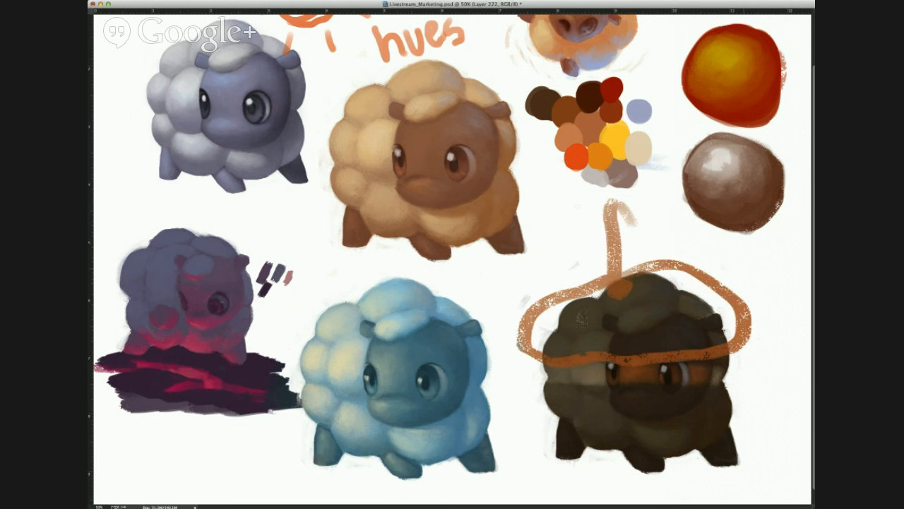
pyautogui.moveTo(597, 391)
pyautogui.mouseDown()
pyautogui.moveTo(739, 475)
pyautogui.moveTo(631, 385)
pyautogui.mouseUp()
pyautogui.hotkey('ctrl', 'z')
pyautogui.hotkey('ctrl', 'alt', 'z')
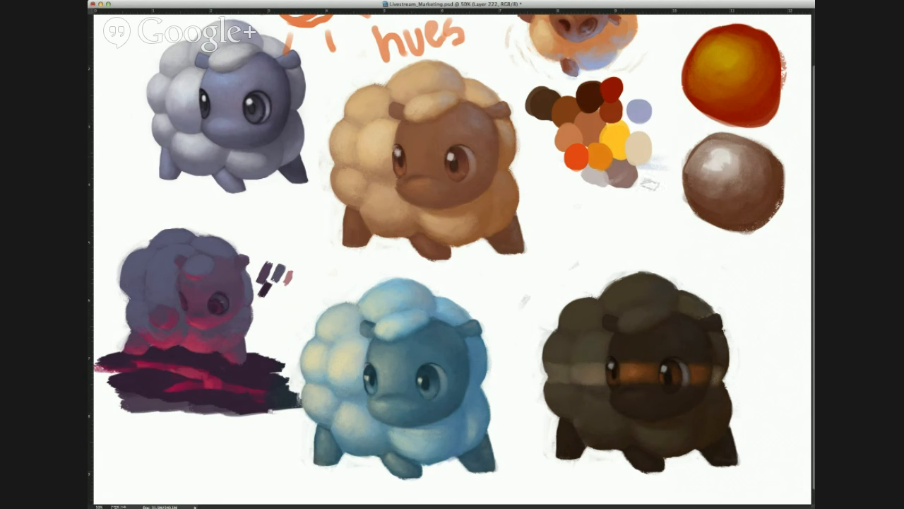
# Step: Brighten the wool within the strip of light with pale cream, undoing a temporary stroke
pyautogui.moveTo(595, 373)
pyautogui.mouseDown()
pyautogui.moveTo(582, 369)
pyautogui.moveTo(579, 380)
pyautogui.moveTo(596, 379)
pyautogui.moveTo(573, 379)
pyautogui.moveTo(597, 380)
pyautogui.moveTo(575, 373)
pyautogui.moveTo(597, 369)
pyautogui.moveTo(594, 379)
pyautogui.moveTo(561, 367)
pyautogui.moveTo(557, 377)
pyautogui.moveTo(563, 367)
pyautogui.moveTo(549, 367)
pyautogui.moveTo(566, 377)
pyautogui.mouseUp()
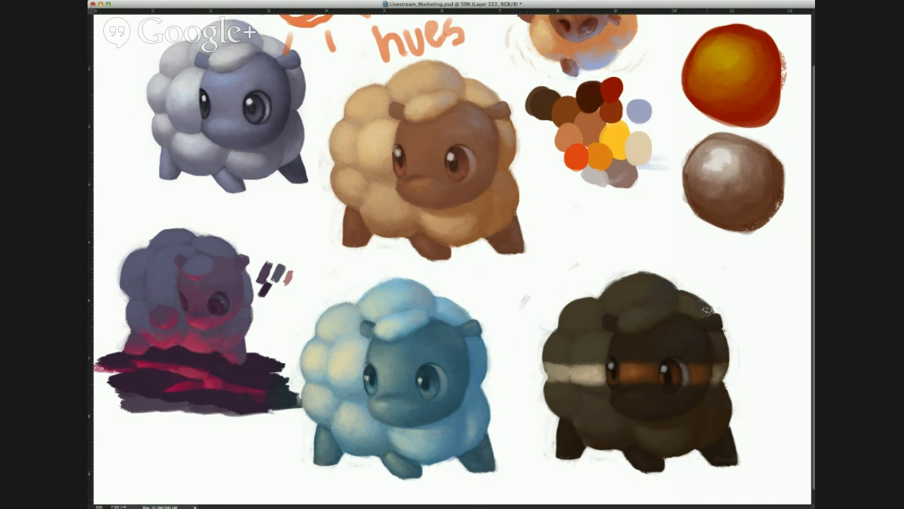
pyautogui.moveTo(590, 262); pyautogui.dragTo(600, 382)
pyautogui.hotkey('ctrl', 'z')
pyautogui.moveTo(590, 369)
pyautogui.mouseDown()
pyautogui.moveTo(578, 375)
pyautogui.moveTo(599, 368)
pyautogui.moveTo(559, 374)
pyautogui.mouseUp()
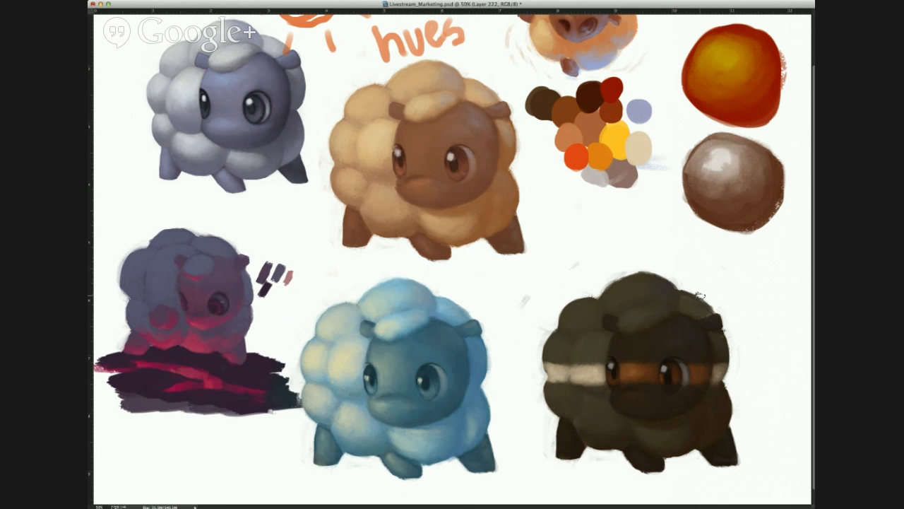
# Step: Paint a large dark brown background behind the darkened sheep on a new layer
pyautogui.keyDown('alt'); pyautogui.click(634, 373); pyautogui.keyUp('alt')
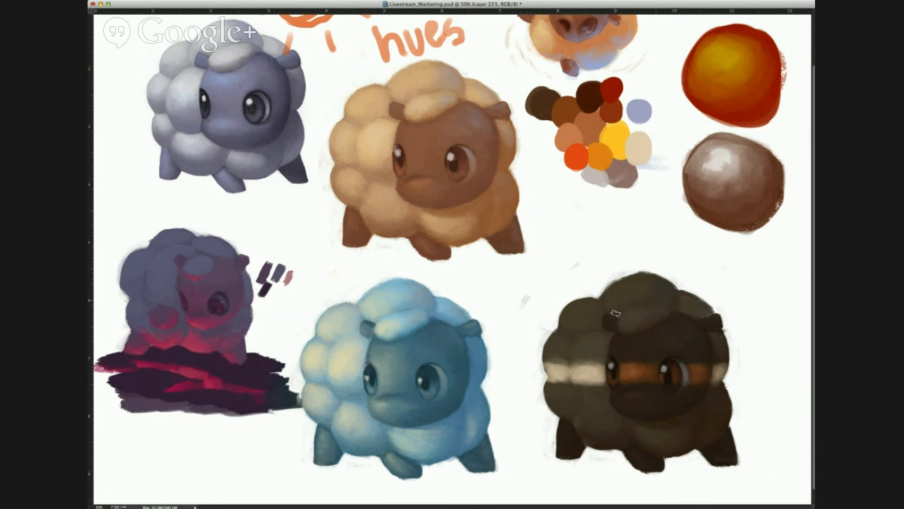
pyautogui.moveTo(612, 305)
pyautogui.mouseDown()
pyautogui.moveTo(580, 279)
pyautogui.moveTo(528, 311)
pyautogui.mouseUp()
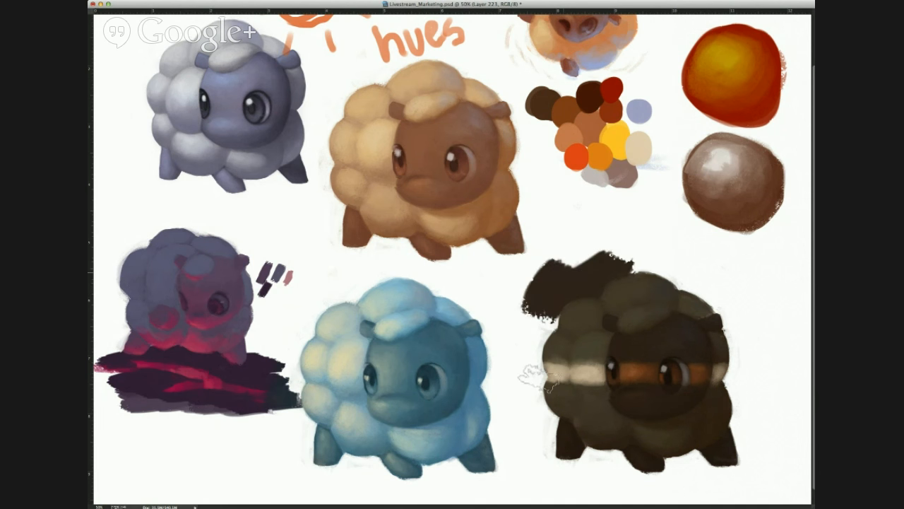
pyautogui.moveTo(537, 378)
pyautogui.mouseDown()
pyautogui.moveTo(545, 304)
pyautogui.moveTo(547, 454)
pyautogui.moveTo(563, 469)
pyautogui.moveTo(777, 451)
pyautogui.moveTo(767, 352)
pyautogui.moveTo(741, 417)
pyautogui.moveTo(731, 357)
pyautogui.moveTo(728, 385)
pyautogui.moveTo(753, 385)
pyautogui.moveTo(739, 353)
pyautogui.moveTo(719, 339)
pyautogui.moveTo(725, 311)
pyautogui.moveTo(764, 347)
pyautogui.moveTo(635, 260)
pyautogui.moveTo(688, 267)
pyautogui.moveTo(630, 275)
pyautogui.moveTo(735, 332)
pyautogui.mouseUp()
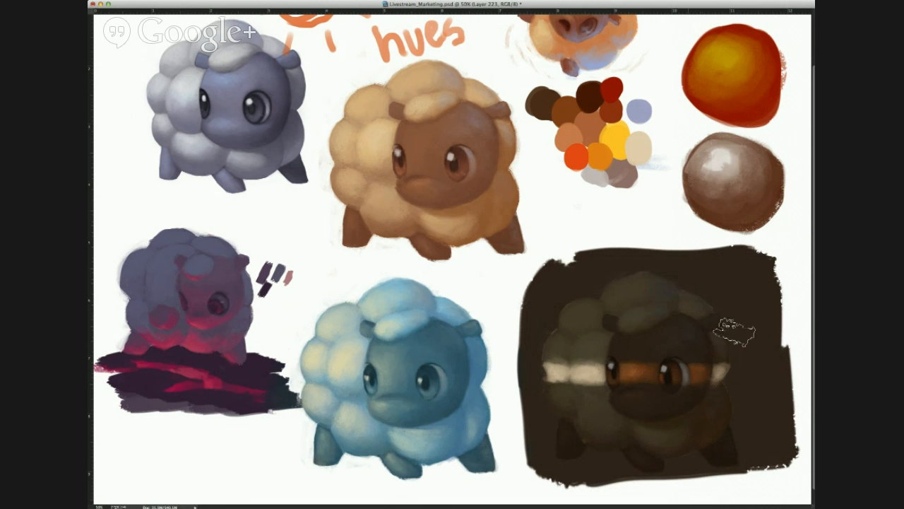
pyautogui.moveTo(755, 264); pyautogui.dragTo(766, 351)
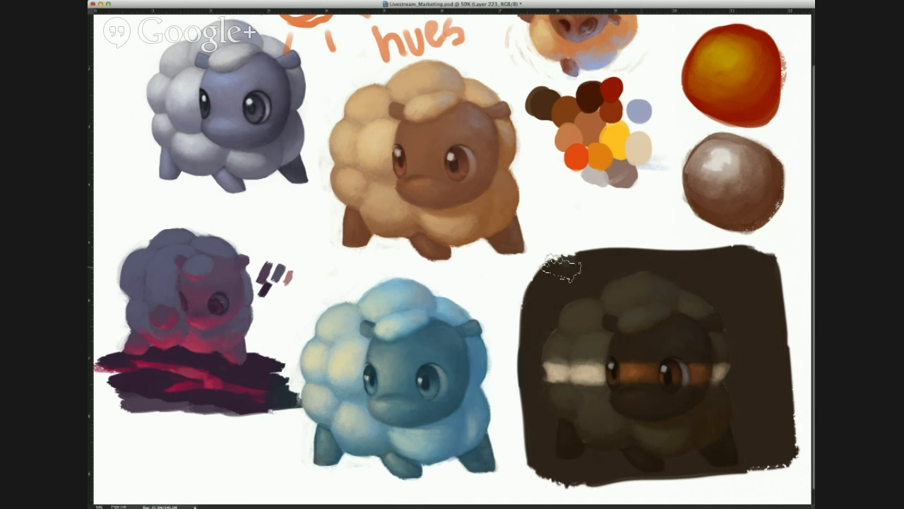
pyautogui.moveTo(562, 267)
pyautogui.mouseDown()
pyautogui.moveTo(543, 308)
pyautogui.moveTo(536, 367)
pyautogui.mouseUp()
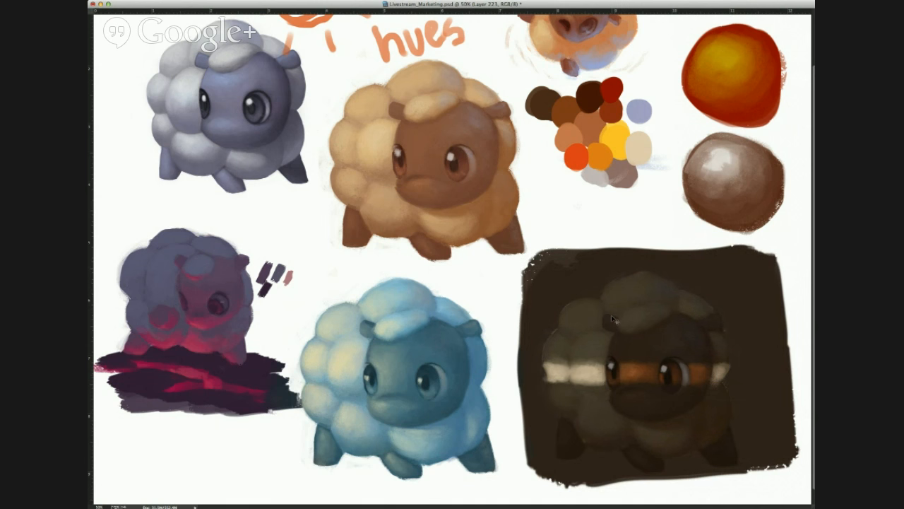
# Step: Deepen the background around the shadowed sheep to near-black on a new layer, undoing the last dab
pyautogui.click(807, 160)
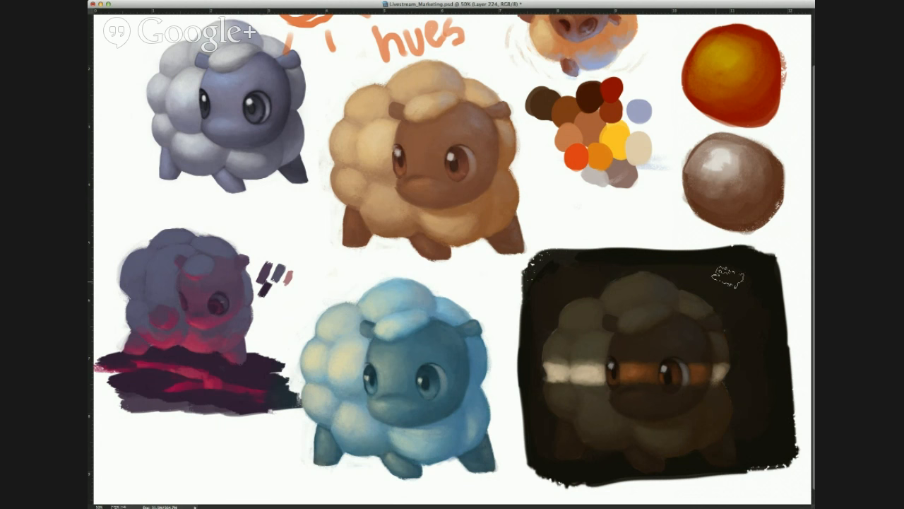
pyautogui.click(557, 270)
pyautogui.hotkey('ctrl', 'z')
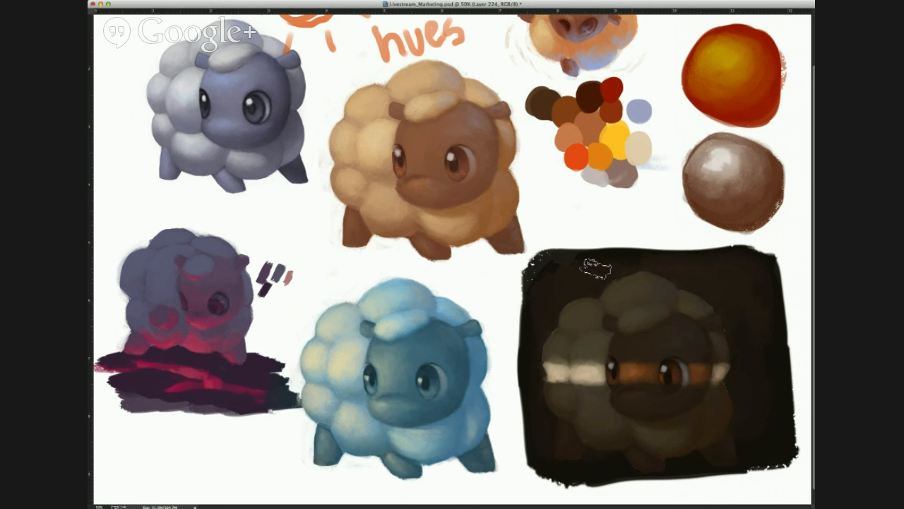
# Step: Warm the lit strip on the shadowed sheep's face and wool, and extend it faintly across the dark background beside it
pyautogui.keyDown('alt'); pyautogui.click(770, 350); pyautogui.keyUp('alt')
pyautogui.press('super+z')
pyautogui.press('super+z')
pyautogui.moveTo(741, 349)
pyautogui.mouseDown()
pyautogui.moveTo(515, 358)
pyautogui.moveTo(515, 367)
pyautogui.moveTo(650, 390)
pyautogui.moveTo(761, 363)
pyautogui.moveTo(715, 341)
pyautogui.mouseUp()
pyautogui.moveTo(638, 372)
pyautogui.mouseDown()
pyautogui.moveTo(611, 363)
pyautogui.moveTo(680, 361)
pyautogui.mouseUp()
pyautogui.keyDown('alt'); pyautogui.click(617, 172); pyautogui.keyUp('alt')
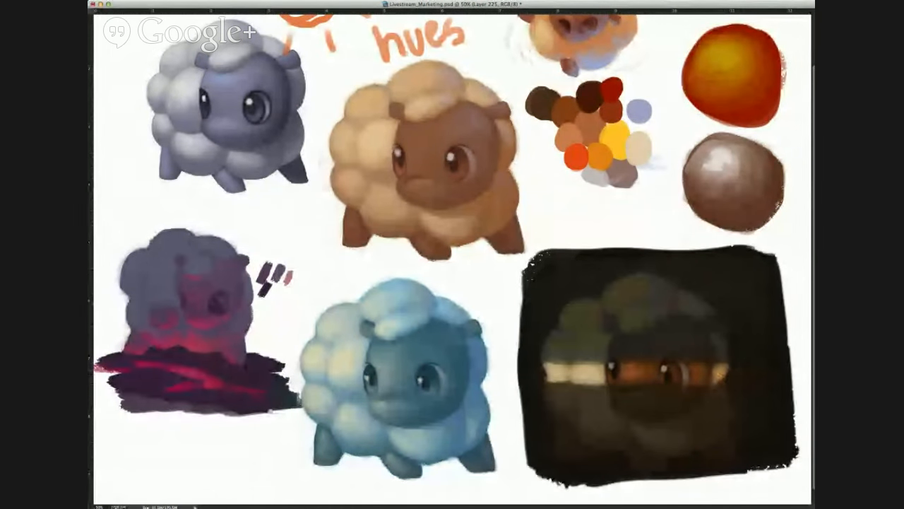
pyautogui.keyDown('alt'); pyautogui.click(711, 373); pyautogui.keyUp('alt')
pyautogui.moveTo(784, 370)
pyautogui.mouseDown()
pyautogui.moveTo(723, 376)
pyautogui.moveTo(793, 376)
pyautogui.moveTo(791, 369)
pyautogui.moveTo(775, 384)
pyautogui.moveTo(733, 387)
pyautogui.moveTo(773, 372)
pyautogui.mouseUp()
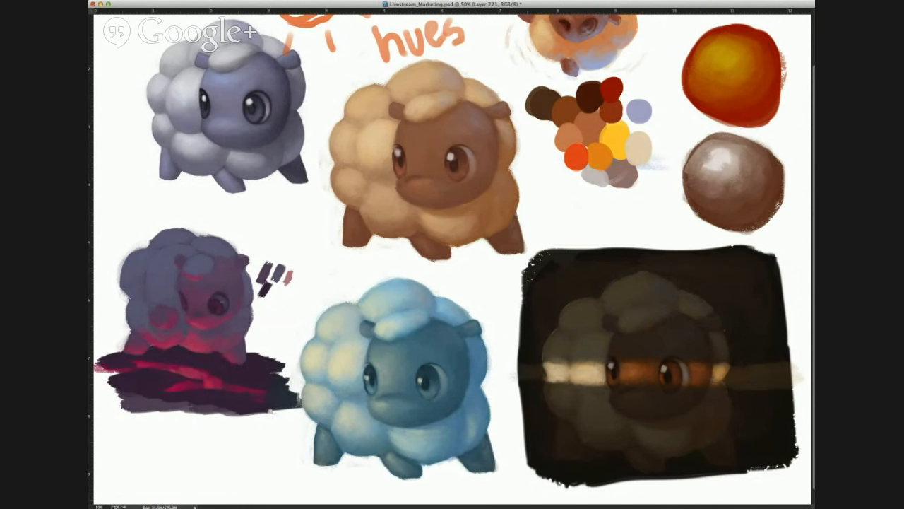
# Step: Add subtle cool ambient light to the shadowed sheep's face and wool with lavender sampled from the palette
pyautogui.keyDown('alt'); pyautogui.click(641, 107); pyautogui.keyUp('alt')
pyautogui.moveTo(684, 324)
pyautogui.mouseDown()
pyautogui.moveTo(693, 336)
pyautogui.moveTo(685, 322)
pyautogui.moveTo(667, 330)
pyautogui.moveTo(693, 337)
pyautogui.mouseUp()
pyautogui.press('super+z')
pyautogui.press('super+shift+alt+n')
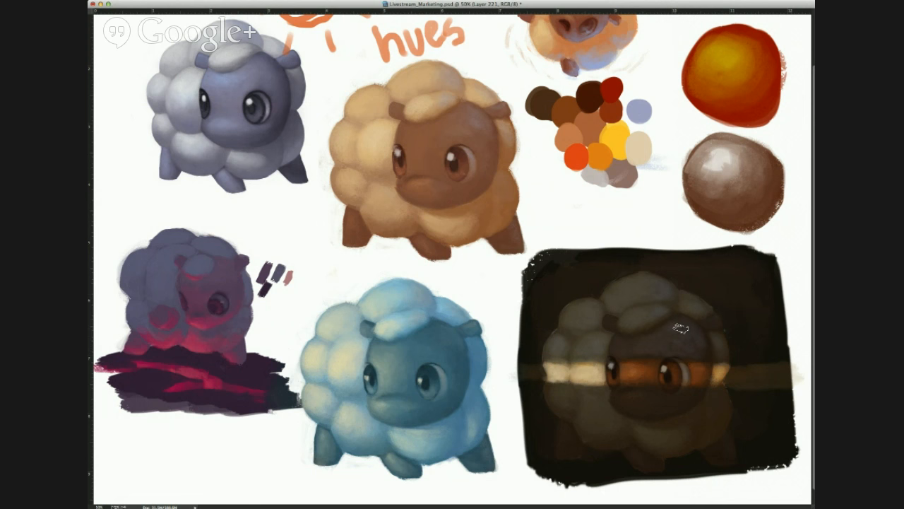
pyautogui.keyDown('alt'); pyautogui.click(646, 351); pyautogui.keyUp('alt')
pyautogui.keyDown('alt'); pyautogui.click(683, 340); pyautogui.keyUp('alt')
pyautogui.keyDown('alt'); pyautogui.click(640, 110); pyautogui.keyUp('alt')
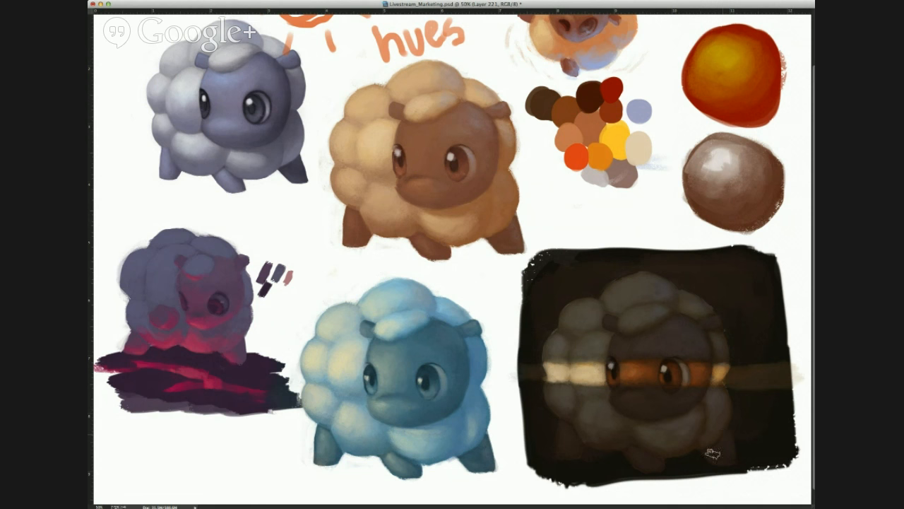
# Step: Paint dim bluish-grey patches on the dark background beside the shadowed sheep, and undo the last stroke
pyautogui.moveTo(742, 420)
pyautogui.mouseDown()
pyautogui.moveTo(753, 410)
pyautogui.moveTo(770, 414)
pyautogui.mouseUp()
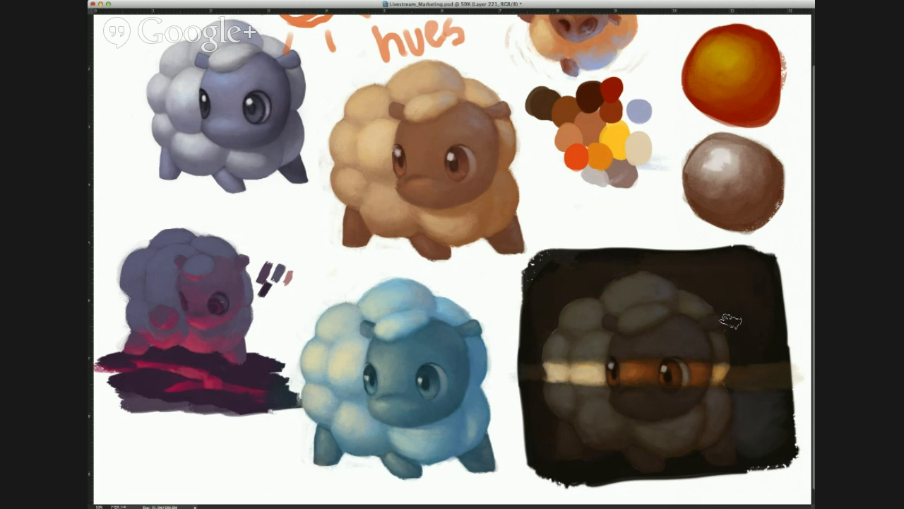
pyautogui.moveTo(735, 347)
pyautogui.mouseDown()
pyautogui.moveTo(760, 325)
pyautogui.moveTo(761, 343)
pyautogui.moveTo(746, 353)
pyautogui.moveTo(719, 307)
pyautogui.mouseUp()
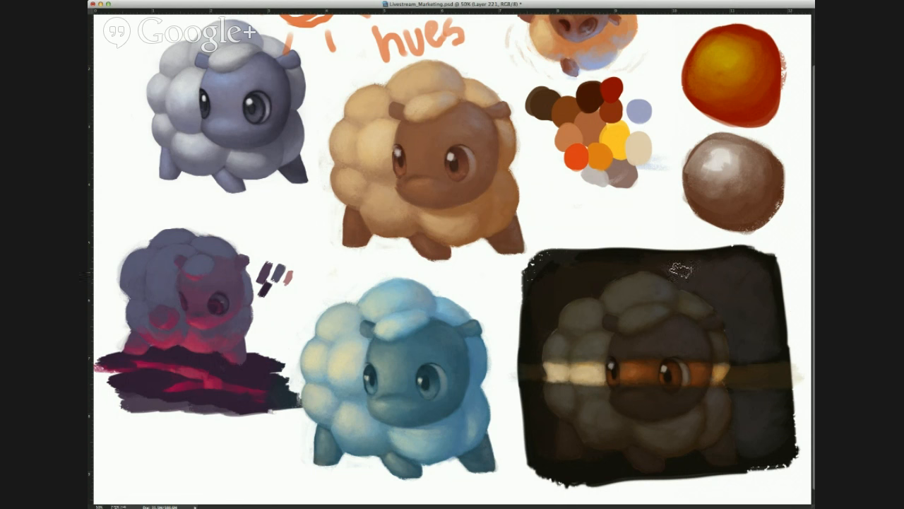
pyautogui.press('super+z')
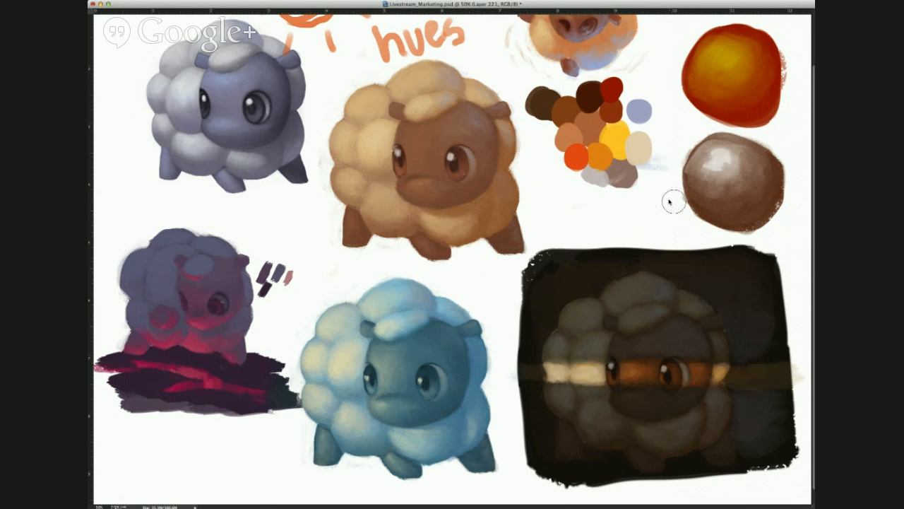
# Step: Try rough test strokes in the empty white area between the palette and the brown sphere, undoing them
pyautogui.moveTo(662, 211)
pyautogui.mouseDown()
pyautogui.moveTo(647, 245)
pyautogui.moveTo(693, 134)
pyautogui.moveTo(692, 212)
pyautogui.mouseUp()
pyautogui.moveTo(644, 170); pyautogui.dragTo(674, 248)
pyautogui.moveTo(642, 222)
pyautogui.mouseDown()
pyautogui.moveTo(662, 233)
pyautogui.moveTo(626, 221)
pyautogui.mouseUp()
pyautogui.press('super+z')
pyautogui.press('super+z')
pyautogui.press('super+z')
pyautogui.moveTo(662, 150); pyautogui.dragTo(657, 225)
pyautogui.press('super+z')
pyautogui.moveTo(662, 147); pyautogui.dragTo(659, 210)
pyautogui.press('super+z')
pyautogui.press('super+z')
# Step: Sketch loose grey vertical curves between the palette and the two spheres, and undo them
pyautogui.moveTo(661, 136); pyautogui.dragTo(670, 127)
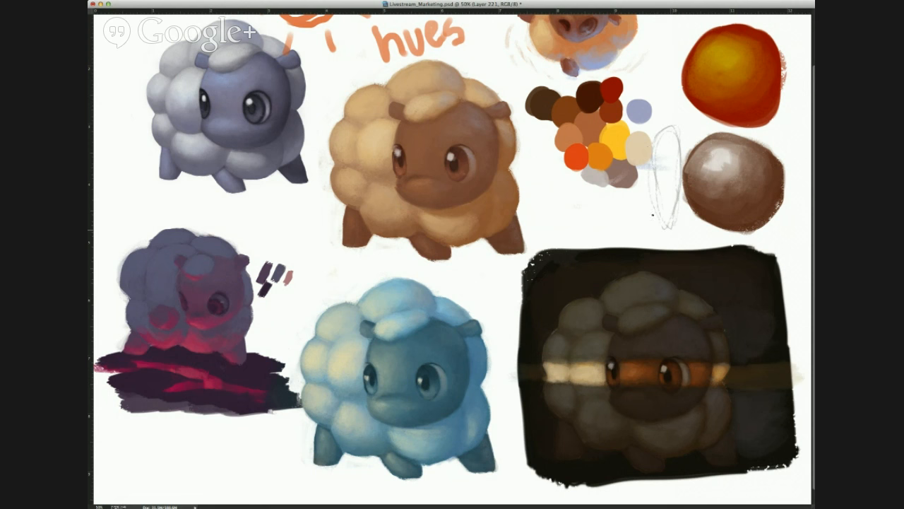
pyautogui.moveTo(657, 157); pyautogui.dragTo(669, 236)
pyautogui.moveTo(660, 202)
pyautogui.mouseDown()
pyautogui.moveTo(673, 249)
pyautogui.moveTo(676, 196)
pyautogui.moveTo(658, 98)
pyautogui.moveTo(656, 197)
pyautogui.mouseUp()
pyautogui.moveTo(675, 88)
pyautogui.mouseDown()
pyautogui.moveTo(673, 155)
pyautogui.moveTo(687, 109)
pyautogui.moveTo(677, 183)
pyautogui.moveTo(649, 167)
pyautogui.moveTo(658, 210)
pyautogui.mouseUp()
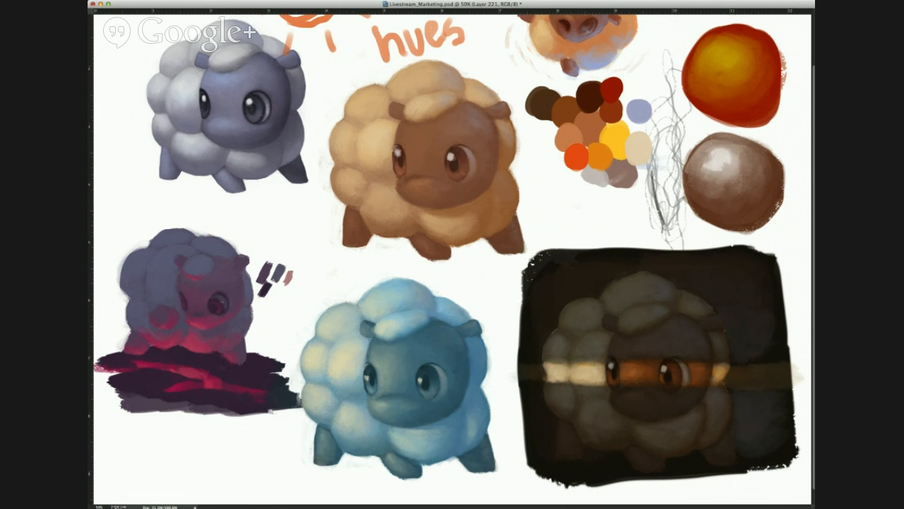
pyautogui.moveTo(654, 138); pyautogui.dragTo(668, 220)
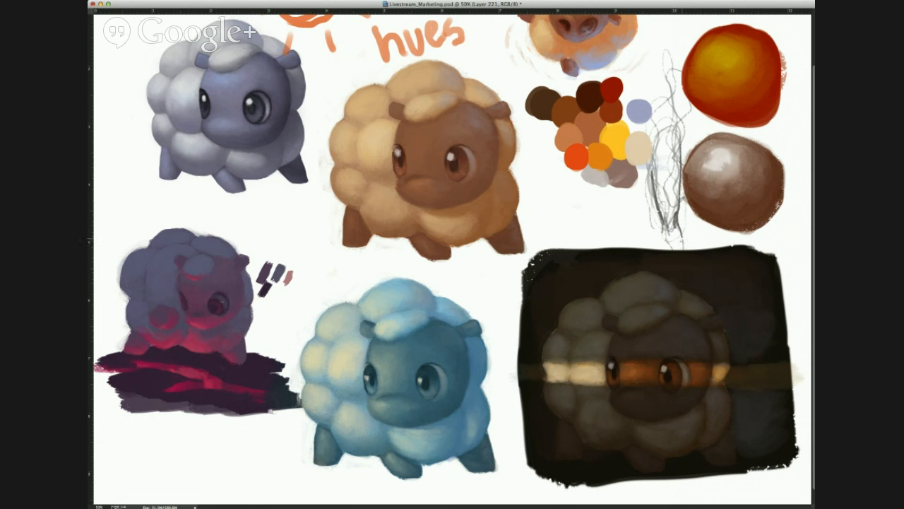
pyautogui.press('alt+super+z')
pyautogui.press('alt+super+z')
pyautogui.press('alt+super+z')
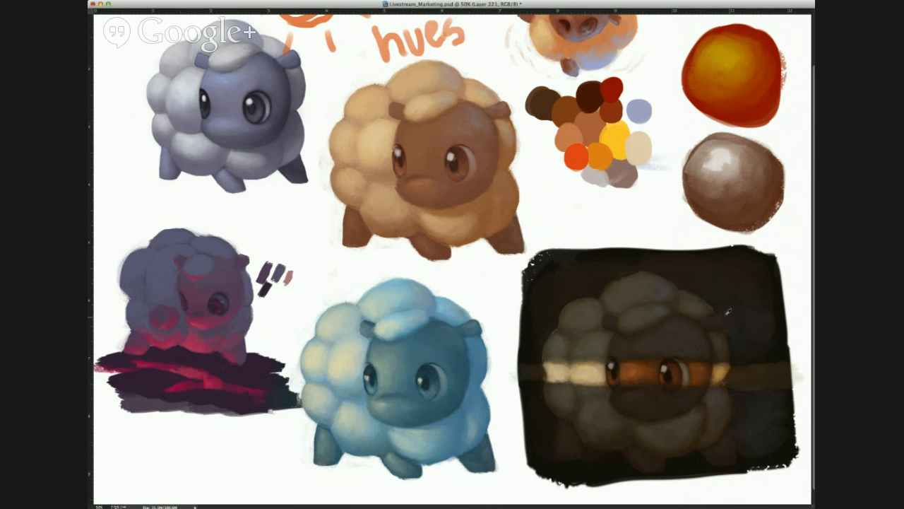
# Step: Extend the left edge of the dark background with a sampled dark tone, and brush faint purple light onto the shadowed sheep's forehead
pyautogui.keyDown('alt'); pyautogui.click(724, 332); pyautogui.keyUp('alt')
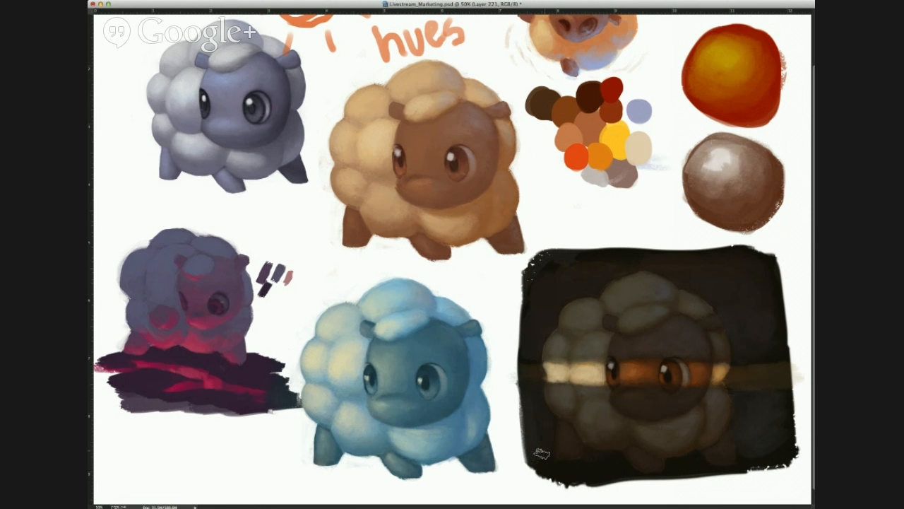
pyautogui.moveTo(530, 340)
pyautogui.mouseDown()
pyautogui.moveTo(521, 285)
pyautogui.moveTo(520, 352)
pyautogui.moveTo(526, 279)
pyautogui.mouseUp()
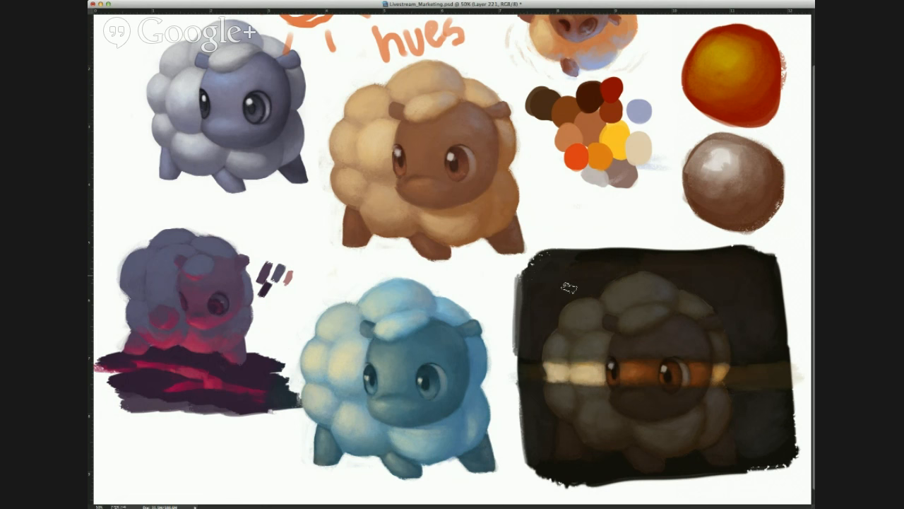
pyautogui.press('super+equal')
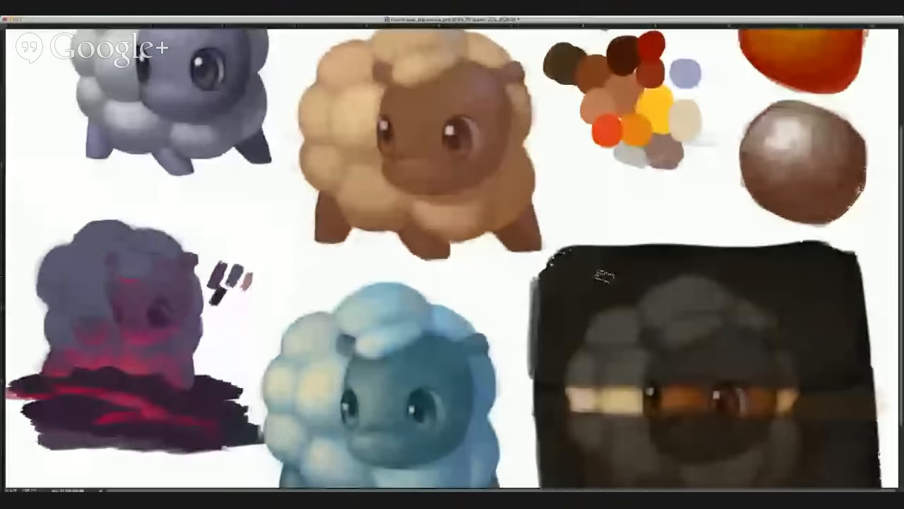
pyautogui.scroll(-4, 572, 286)
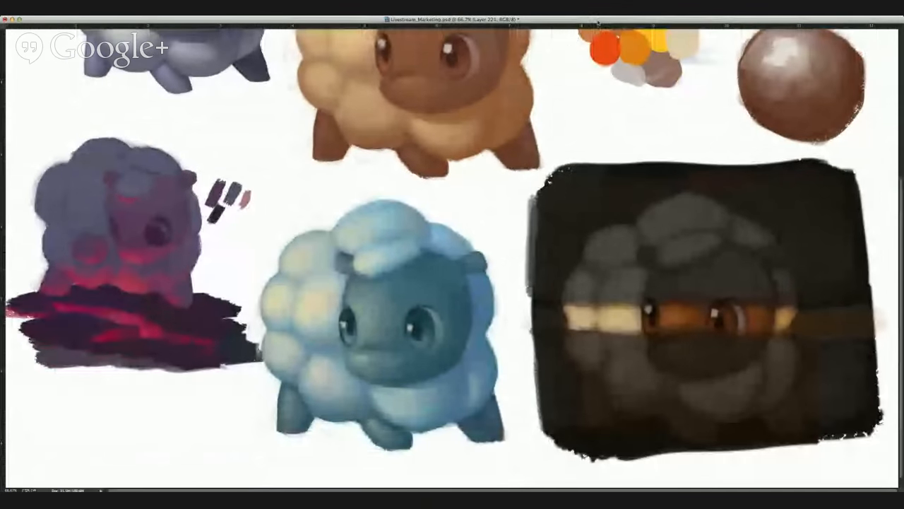
pyautogui.scroll(3, 551, 258)
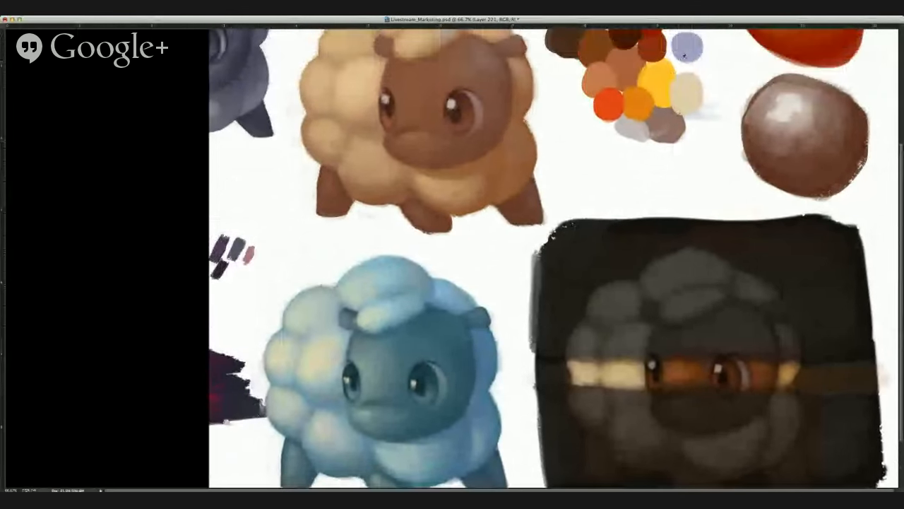
pyautogui.scroll(-3, 551, 258)
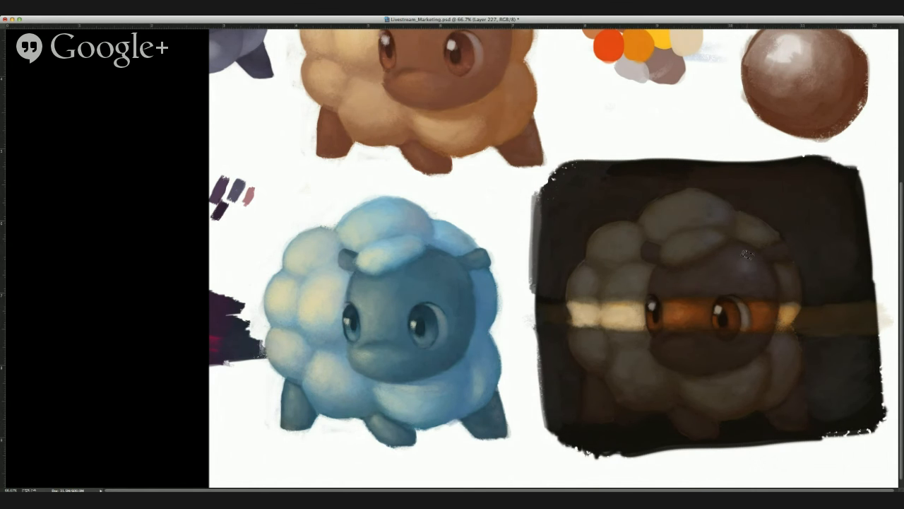
pyautogui.moveTo(735, 254); pyautogui.dragTo(744, 264)
pyautogui.scroll(-1, 768, 209)
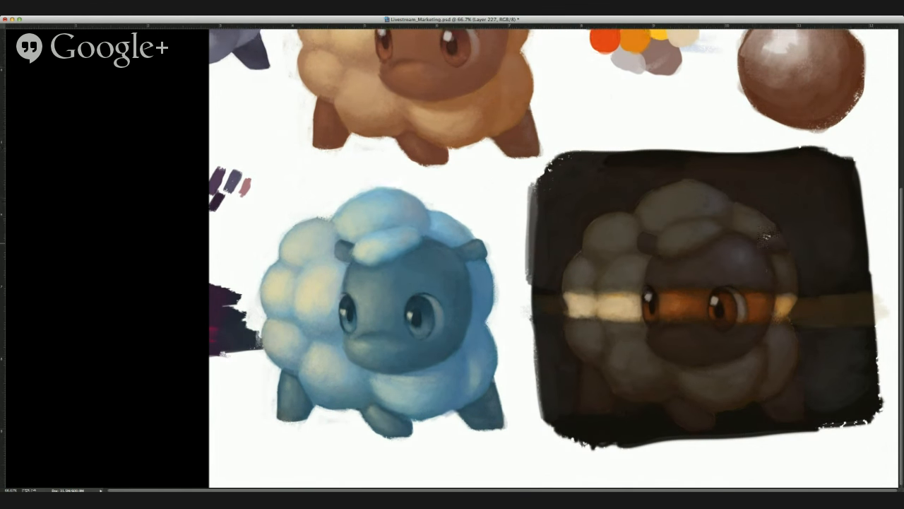
# Step: Draw lavender strokes around the shadowed sheep, including a diagonal one towards its forehead, and undo them
pyautogui.moveTo(833, 199); pyautogui.dragTo(747, 263)
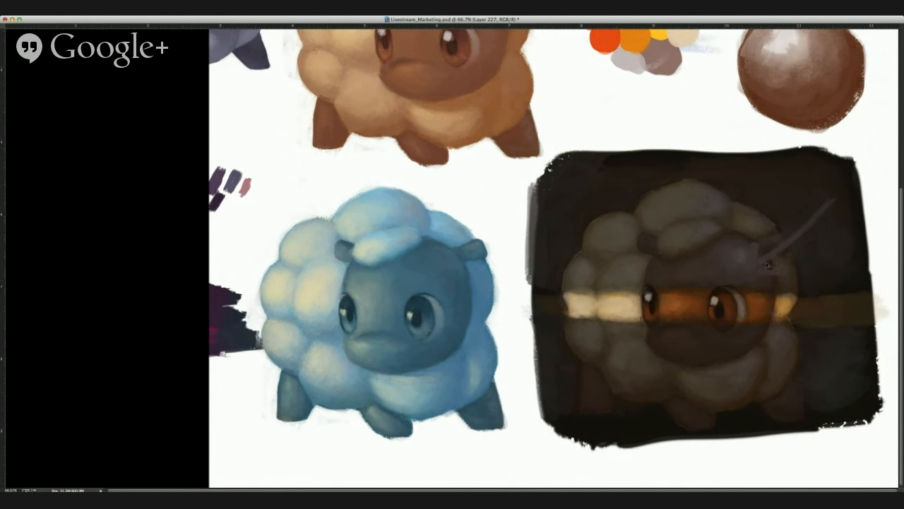
pyautogui.press('super+z')
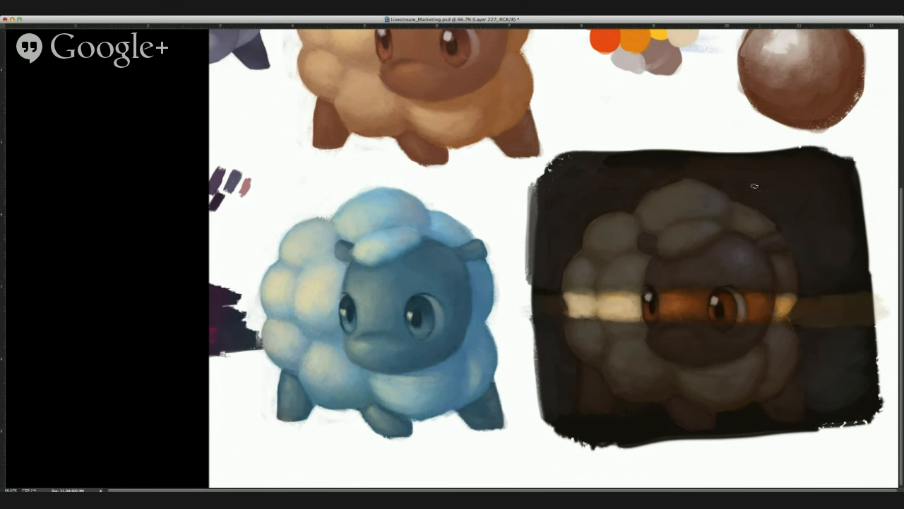
pyautogui.moveTo(759, 187)
pyautogui.mouseDown()
pyautogui.moveTo(664, 286)
pyautogui.moveTo(834, 280)
pyautogui.moveTo(802, 202)
pyautogui.moveTo(657, 193)
pyautogui.mouseUp()
pyautogui.press('super+z')
pyautogui.moveTo(819, 286)
pyautogui.mouseDown()
pyautogui.moveTo(622, 294)
pyautogui.moveTo(573, 318)
pyautogui.moveTo(756, 318)
pyautogui.moveTo(817, 290)
pyautogui.mouseUp()
pyautogui.press('super+z')
# Step: Outline the shadowed area below the lit strip in red, and undo the outline
pyautogui.moveTo(781, 321)
pyautogui.mouseDown()
pyautogui.moveTo(608, 320)
pyautogui.moveTo(632, 403)
pyautogui.mouseUp()
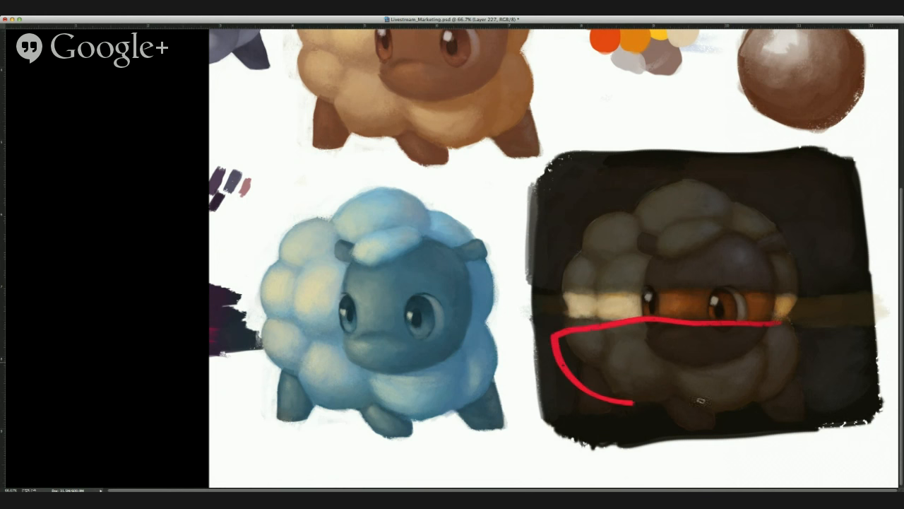
pyautogui.moveTo(700, 401)
pyautogui.mouseDown()
pyautogui.moveTo(810, 356)
pyautogui.moveTo(770, 321)
pyautogui.moveTo(741, 316)
pyautogui.mouseUp()
pyautogui.press('super+z')
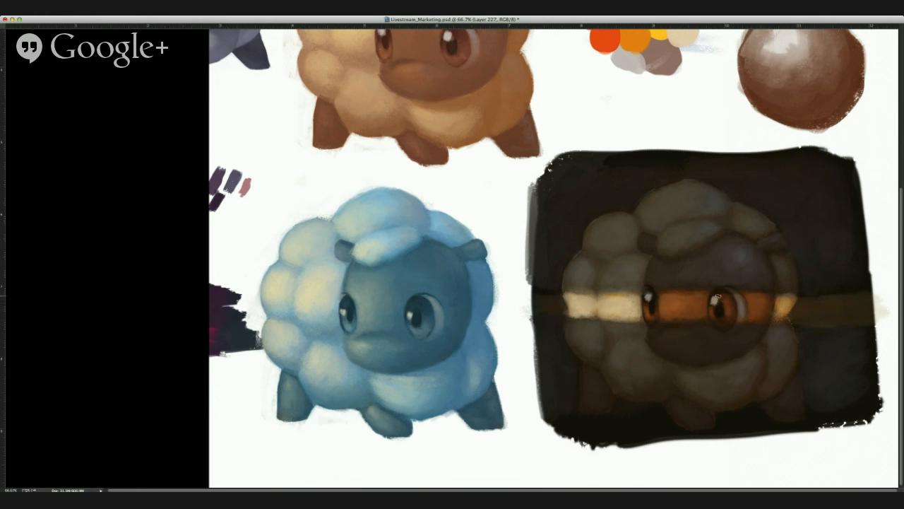
# Step: Repaint the lit wool patch beside the shadowed sheep's face with tones sampled from the strip and the warm sheep, refining its edges
pyautogui.keyDown('alt'); pyautogui.click(619, 300); pyautogui.keyUp('alt')
pyautogui.keyDown('alt'); pyautogui.click(620, 293); pyautogui.keyUp('alt')
pyautogui.keyDown('alt'); pyautogui.click(797, 316); pyautogui.keyUp('alt')
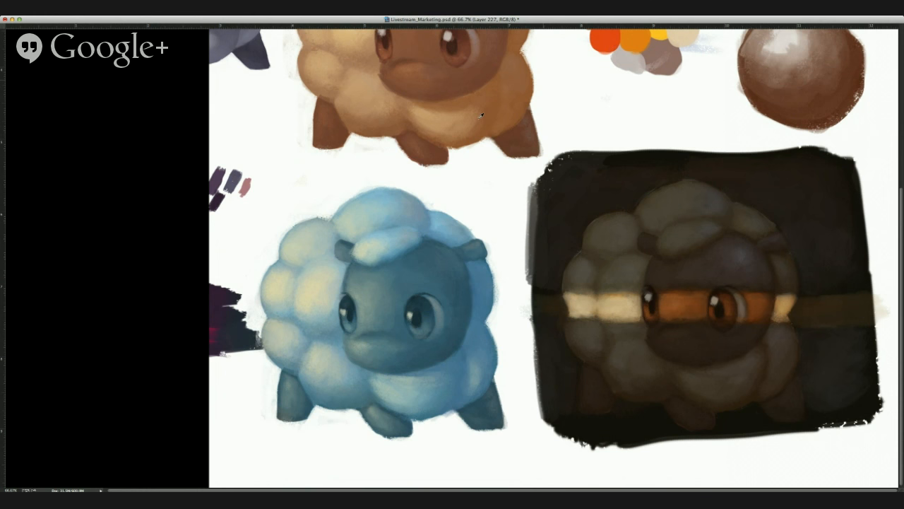
pyautogui.keyDown('alt'); pyautogui.click(454, 127); pyautogui.keyUp('alt')
pyautogui.click(784, 298)
pyautogui.keyDown('alt'); pyautogui.click(787, 283); pyautogui.keyUp('alt')
pyautogui.keyDown('alt'); pyautogui.click(780, 291); pyautogui.keyUp('alt')
pyautogui.keyDown('alt'); pyautogui.click(772, 327); pyautogui.keyUp('alt')
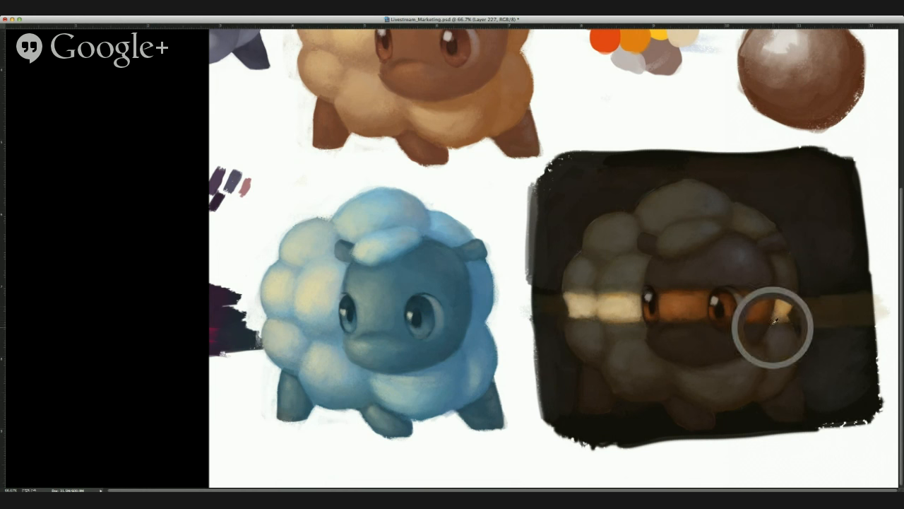
pyautogui.moveTo(777, 317); pyautogui.dragTo(776, 302)
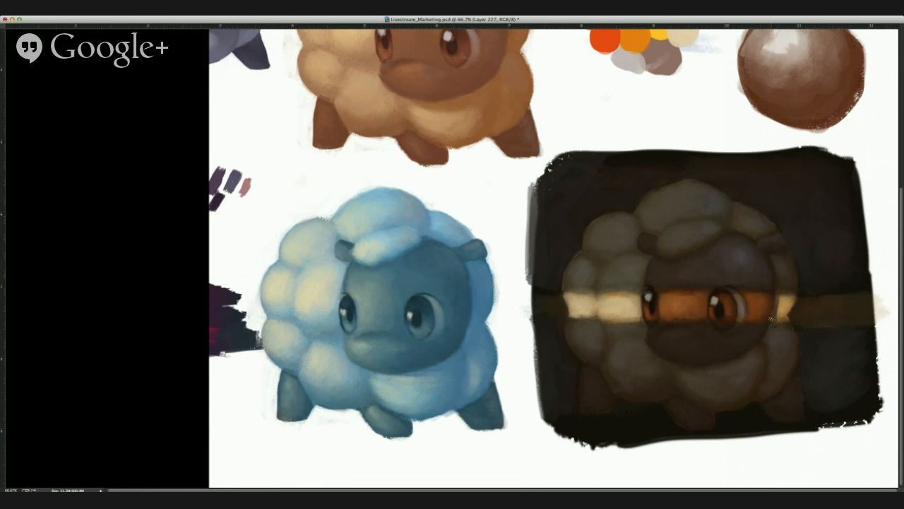
pyautogui.keyDown('alt'); pyautogui.click(770, 316); pyautogui.keyUp('alt')
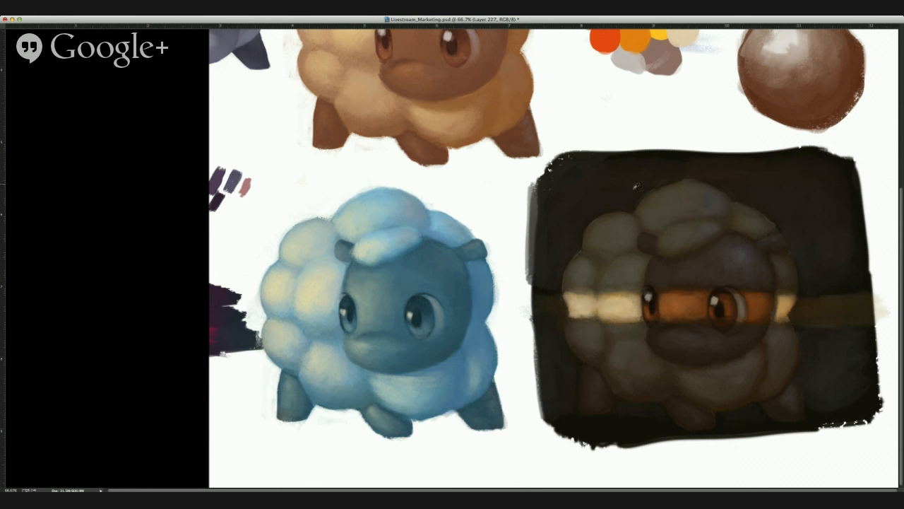
# Step: Sample the lavender from the colour palette for use on the shadowed sheep
pyautogui.moveTo(700, 185); pyautogui.dragTo(698, 279)
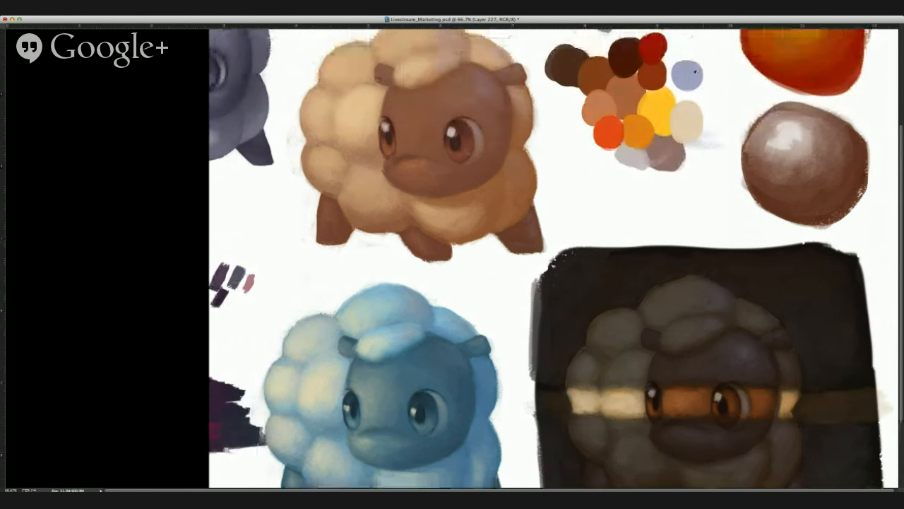
pyautogui.keyDown('alt'); pyautogui.click(692, 74); pyautogui.keyUp('alt')
pyautogui.moveTo(696, 246); pyautogui.dragTo(681, 168)
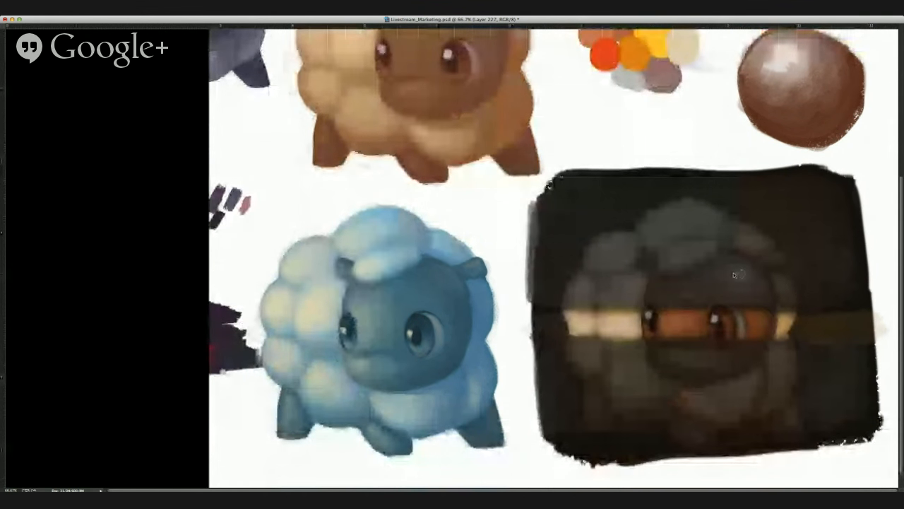
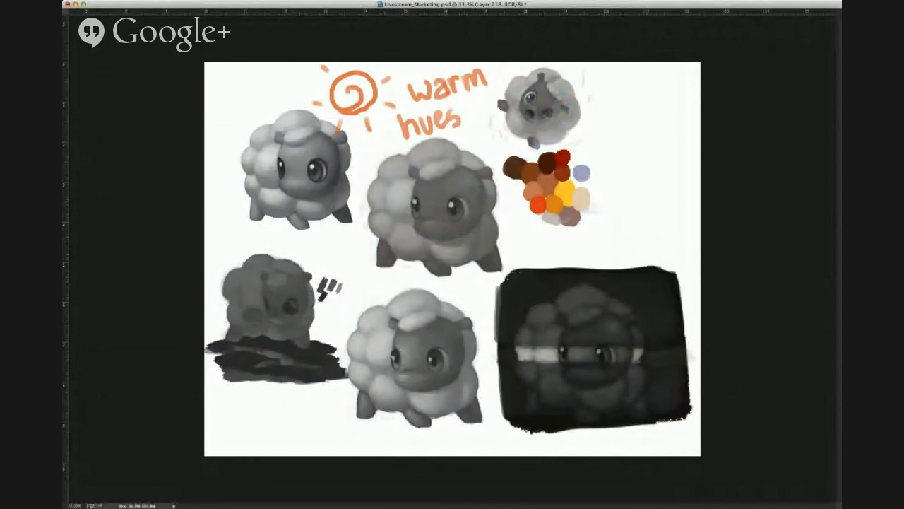
# Step: Undo the greyscale conversion, then shrink the colour palette and move it into the canvas's upper-right corner
pyautogui.press('super+z')
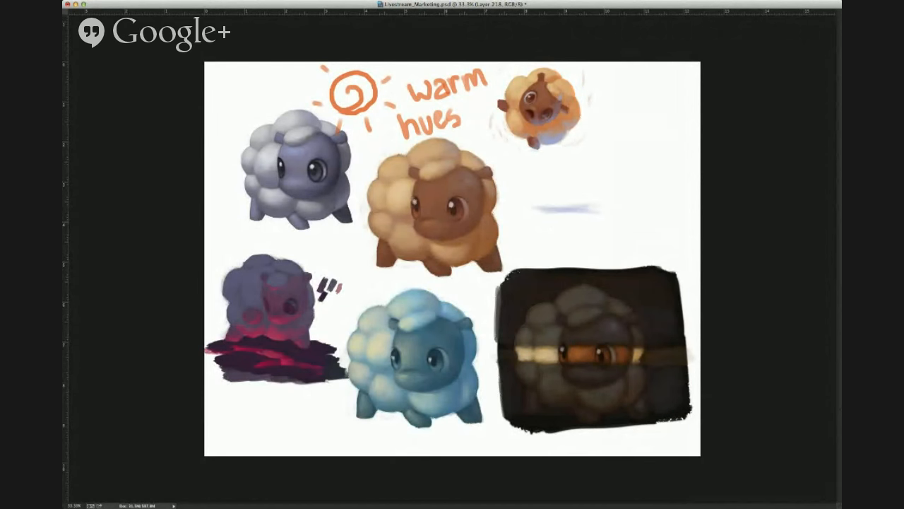
pyautogui.click(782, 116)
pyautogui.press('super+t')
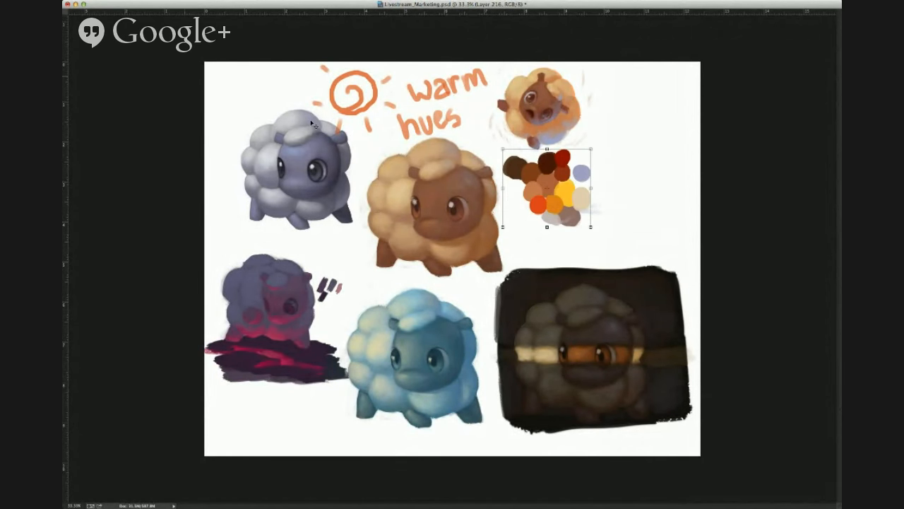
pyautogui.moveTo(592, 228); pyautogui.dragTo(689, 92)
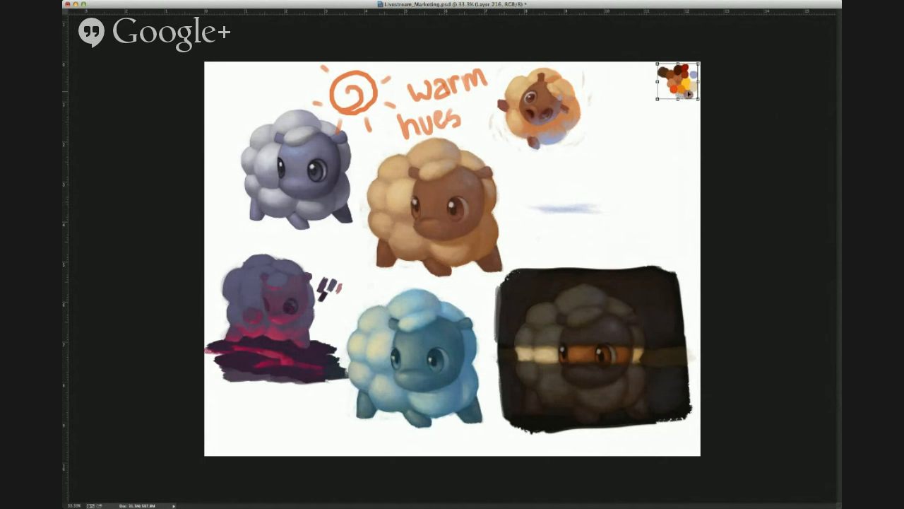
pyautogui.press('Return')
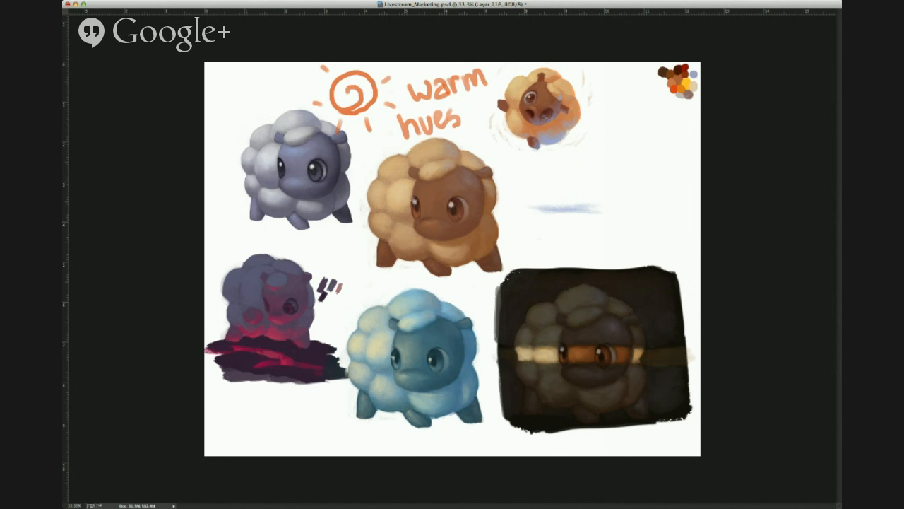
# Step: Select the layers of the shadowed sheep and its dark background, check them by toggling their visibility, and group them
pyautogui.press('super+t')
pyautogui.press('Return')
pyautogui.press('super+t')
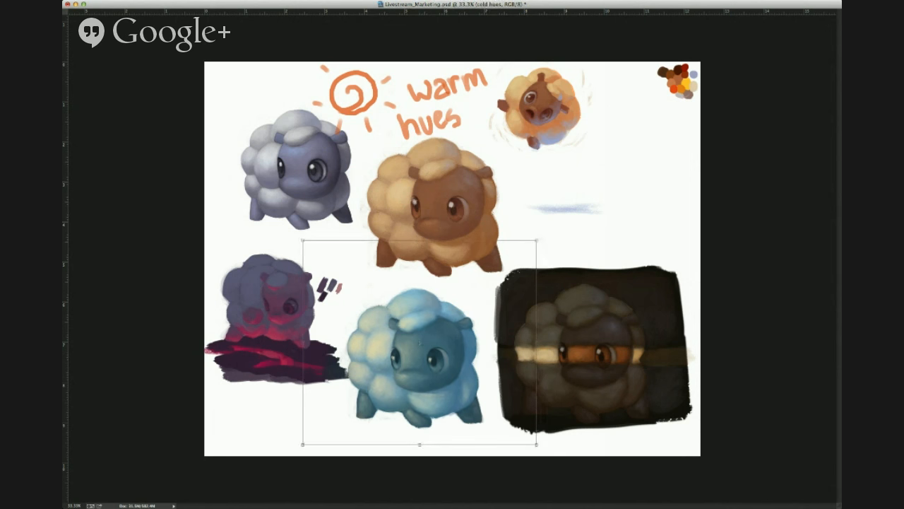
pyautogui.click(587, 362)
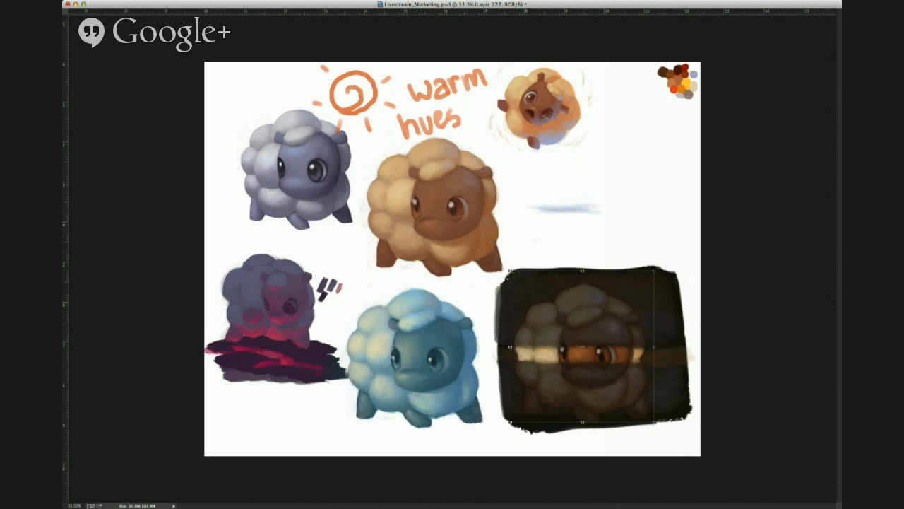
pyautogui.keyDown('shift'); pyautogui.click(597, 330); pyautogui.keyUp('shift')
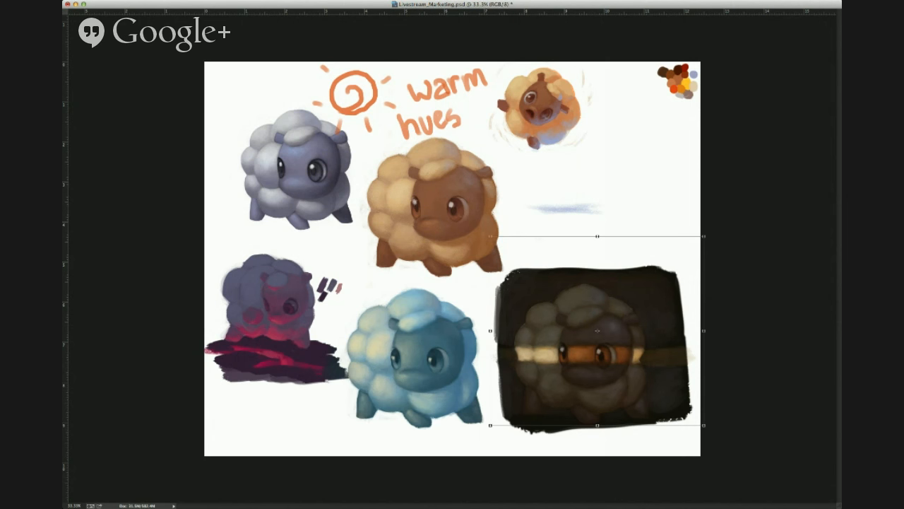
pyautogui.press('super+comma')
pyautogui.press('super+comma')
pyautogui.click(597, 330)
pyautogui.keyDown('shift'); pyautogui.click(595, 350); pyautogui.keyUp('shift')
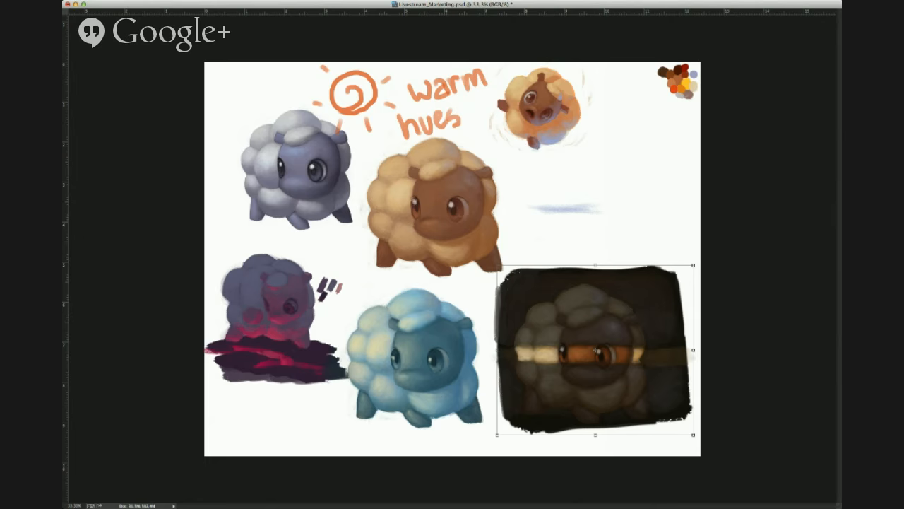
pyautogui.press('super+comma')
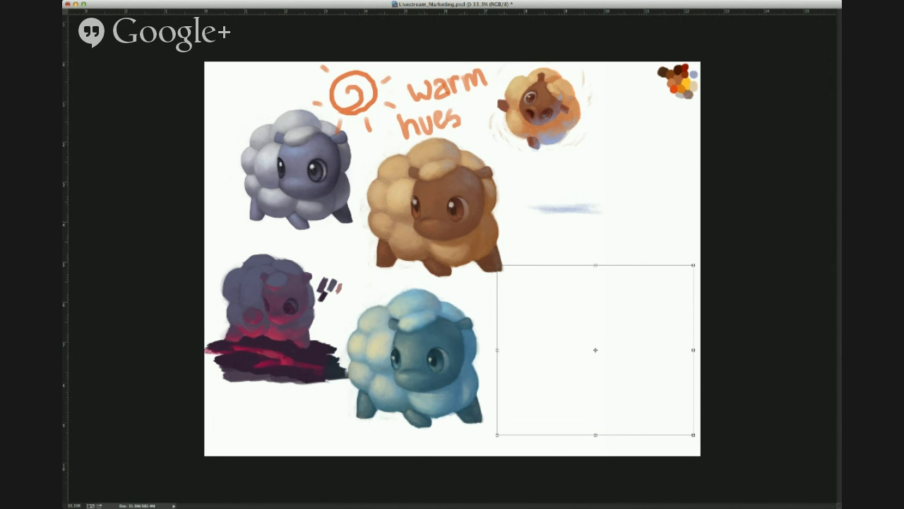
pyautogui.press('super+comma')
pyautogui.press('super+g')
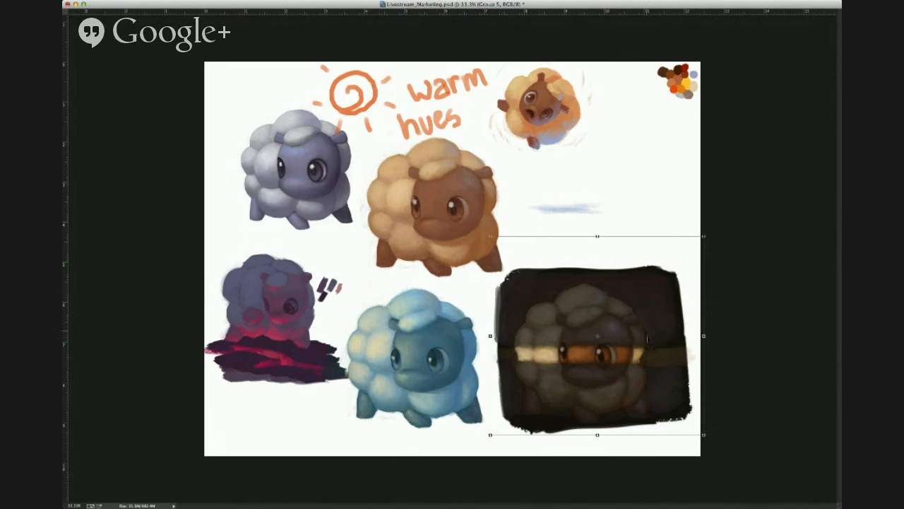
# Step: Shift the grouped shadowed sheep and its background slightly down, and add a new empty layer
pyautogui.moveTo(611, 327); pyautogui.dragTo(608, 333)
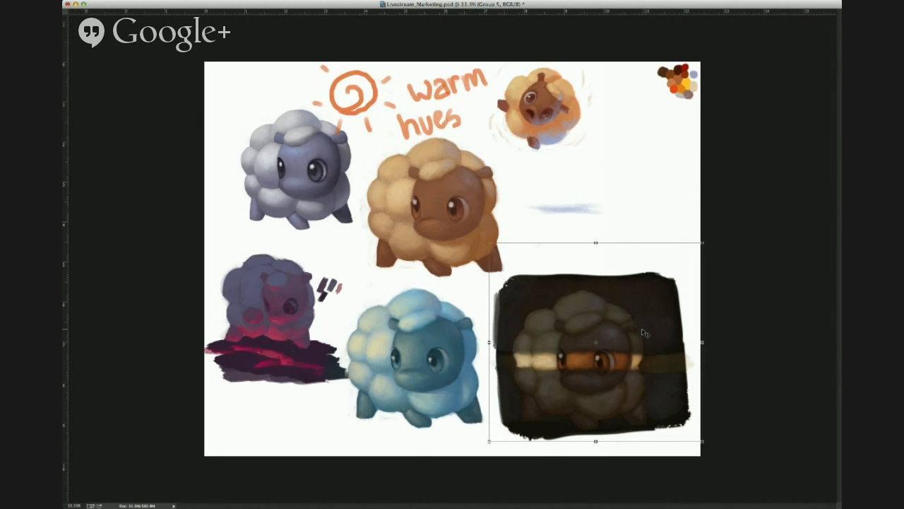
pyautogui.press('Return')
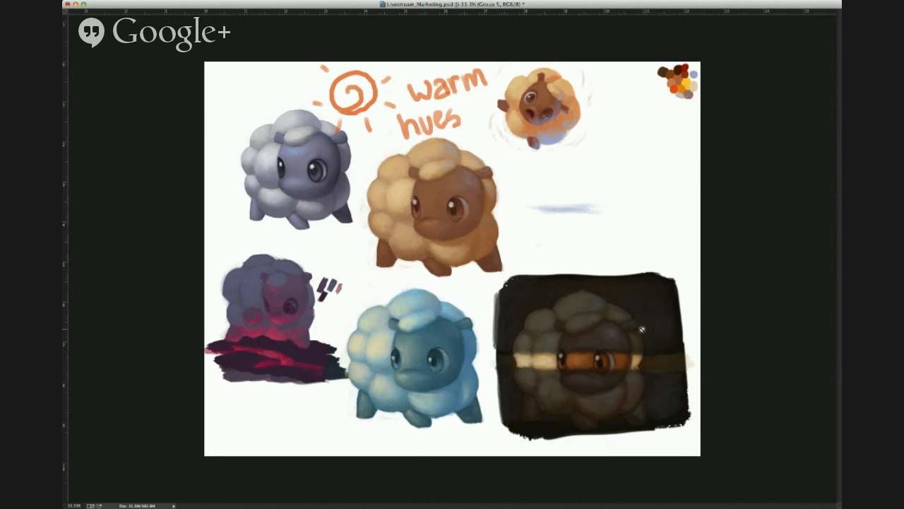
pyautogui.press('alt+shift+super+n')
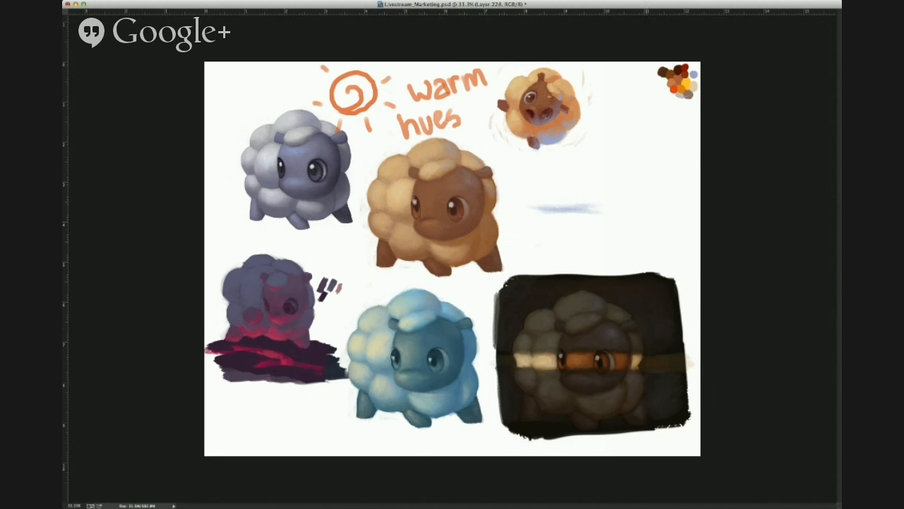
# Step: Sketch a flat ground plane in perspective with a line across it in the blank area beside the brown sheep
pyautogui.moveTo(579, 185)
pyautogui.mouseDown()
pyautogui.moveTo(534, 219)
pyautogui.moveTo(697, 237)
pyautogui.mouseUp()
pyautogui.press('super+z')
pyautogui.moveTo(574, 192)
pyautogui.mouseDown()
pyautogui.moveTo(524, 223)
pyautogui.moveTo(693, 226)
pyautogui.moveTo(650, 195)
pyautogui.mouseUp()
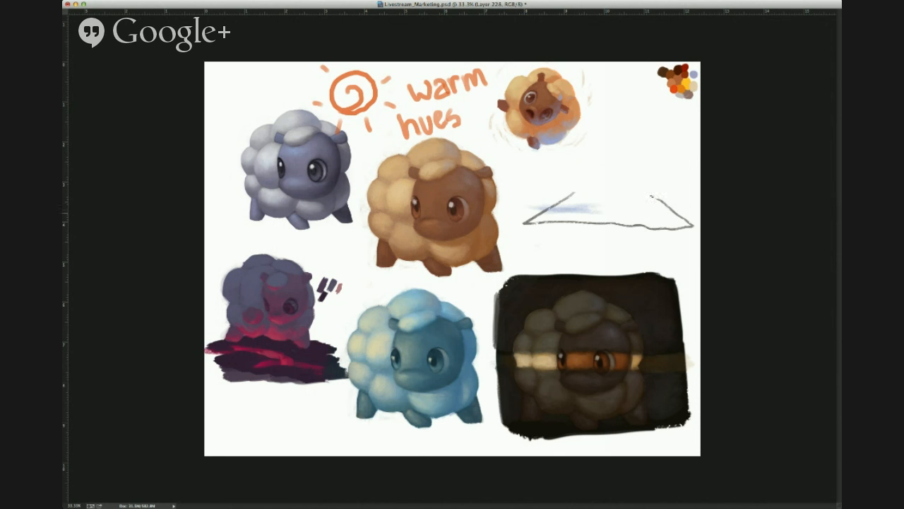
pyautogui.moveTo(576, 193)
pyautogui.mouseDown()
pyautogui.moveTo(631, 192)
pyautogui.moveTo(664, 203)
pyautogui.mouseUp()
pyautogui.moveTo(558, 204); pyautogui.dragTo(664, 204)
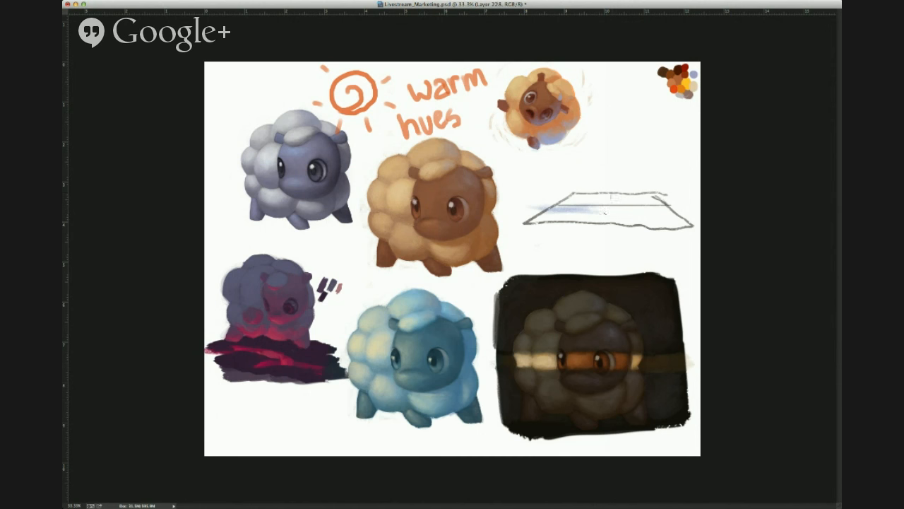
# Step: Sketch a row of small blocks receding across the ground plane and a round, petalled shape above it
pyautogui.moveTo(609, 193)
pyautogui.mouseDown()
pyautogui.moveTo(604, 223)
pyautogui.moveTo(592, 209)
pyautogui.moveTo(597, 197)
pyautogui.mouseUp()
pyautogui.moveTo(599, 186); pyautogui.dragTo(608, 201)
pyautogui.moveTo(603, 202); pyautogui.dragTo(612, 219)
pyautogui.moveTo(610, 202)
pyautogui.mouseDown()
pyautogui.moveTo(609, 228)
pyautogui.moveTo(615, 224)
pyautogui.mouseUp()
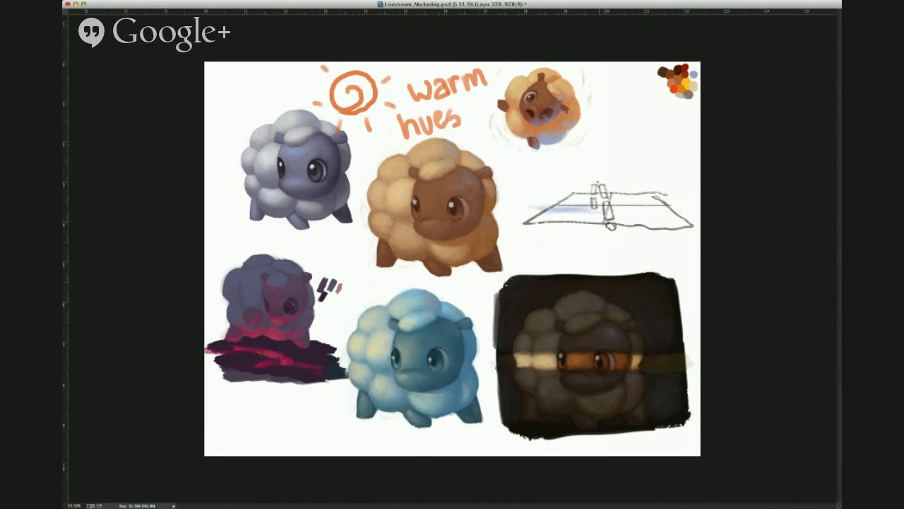
pyautogui.moveTo(594, 181)
pyautogui.mouseDown()
pyautogui.moveTo(598, 174)
pyautogui.moveTo(630, 202)
pyautogui.moveTo(632, 191)
pyautogui.moveTo(641, 195)
pyautogui.mouseUp()
pyautogui.hotkey('ctrl', 'z')
pyautogui.moveTo(596, 174)
pyautogui.mouseDown()
pyautogui.moveTo(597, 156)
pyautogui.moveTo(591, 159)
pyautogui.moveTo(610, 151)
pyautogui.moveTo(591, 146)
pyautogui.moveTo(606, 132)
pyautogui.moveTo(624, 155)
pyautogui.moveTo(585, 163)
pyautogui.moveTo(600, 143)
pyautogui.mouseUp()
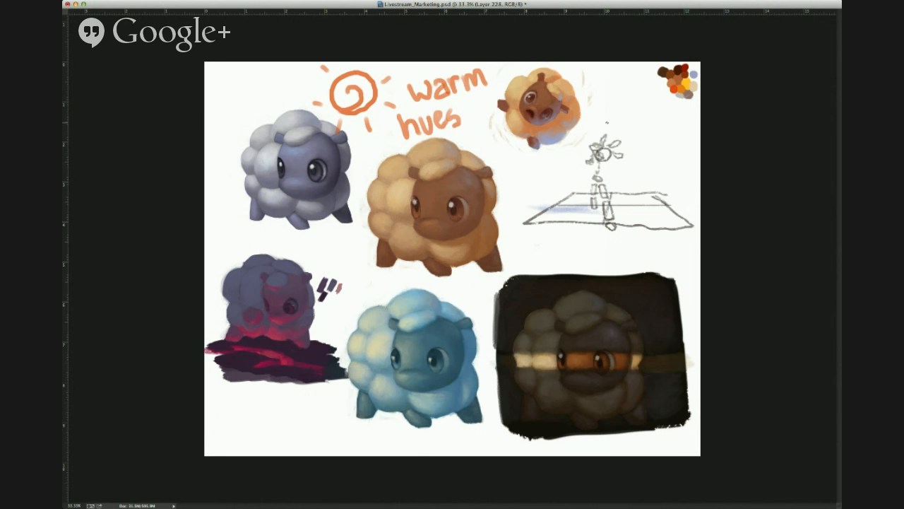
# Step: Erase the entire ground-plane sketch
pyautogui.press('e')
pyautogui.moveTo(592, 209)
pyautogui.mouseDown()
pyautogui.moveTo(553, 220)
pyautogui.moveTo(567, 206)
pyautogui.moveTo(535, 229)
pyautogui.mouseUp()
pyautogui.moveTo(605, 155)
pyautogui.mouseDown()
pyautogui.moveTo(632, 207)
pyautogui.moveTo(607, 223)
pyautogui.moveTo(682, 226)
pyautogui.mouseUp()
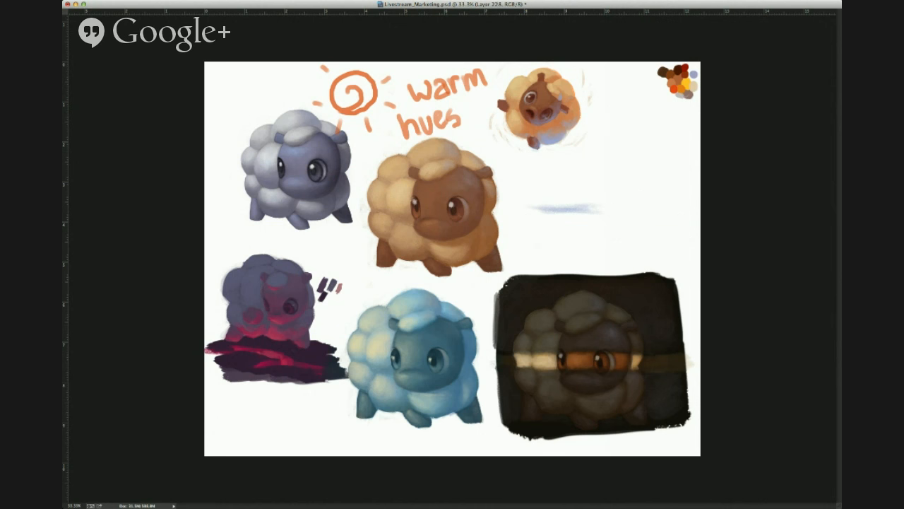
# Step: Merge the emptied sketch layer down and erase along the outer edge of the dark backdrop, away from the blue sheep
pyautogui.press('super+e')
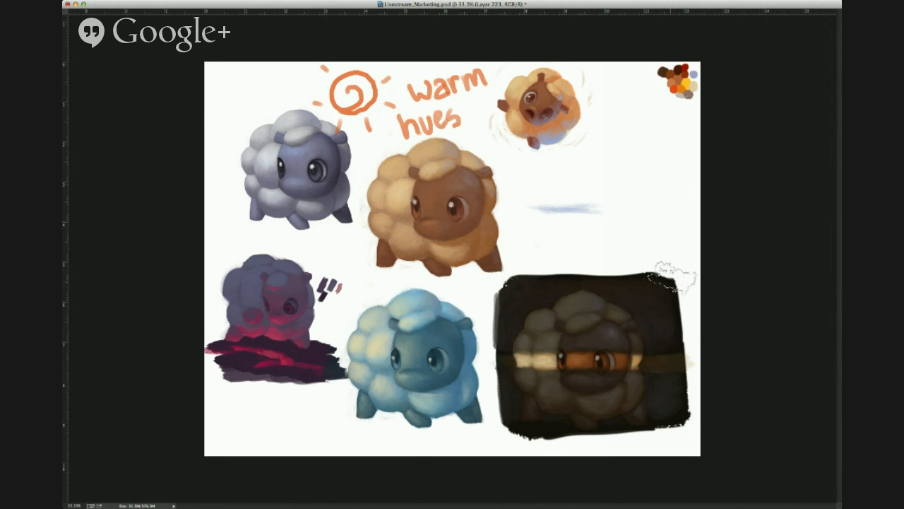
pyautogui.moveTo(679, 296)
pyautogui.mouseDown()
pyautogui.moveTo(682, 334)
pyautogui.moveTo(677, 276)
pyautogui.moveTo(686, 434)
pyautogui.moveTo(682, 251)
pyautogui.moveTo(680, 420)
pyautogui.mouseUp()
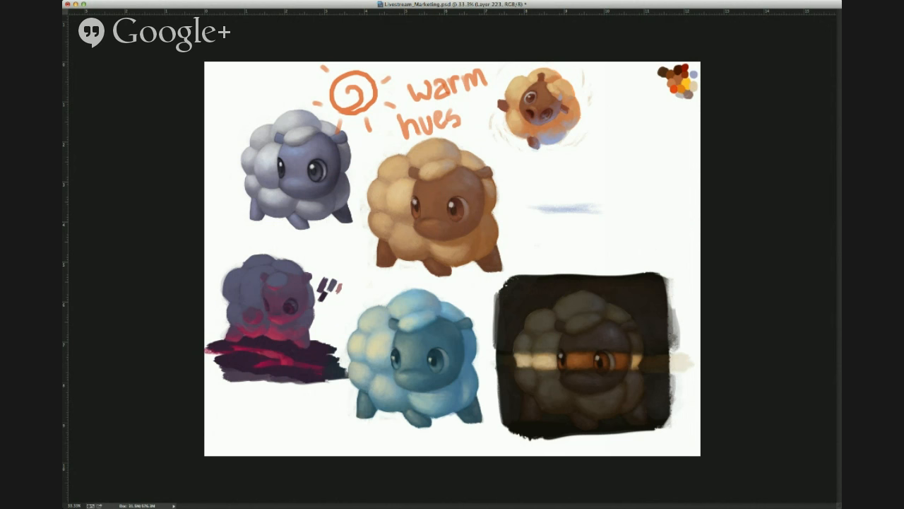
pyautogui.hotkey('alt', ']')
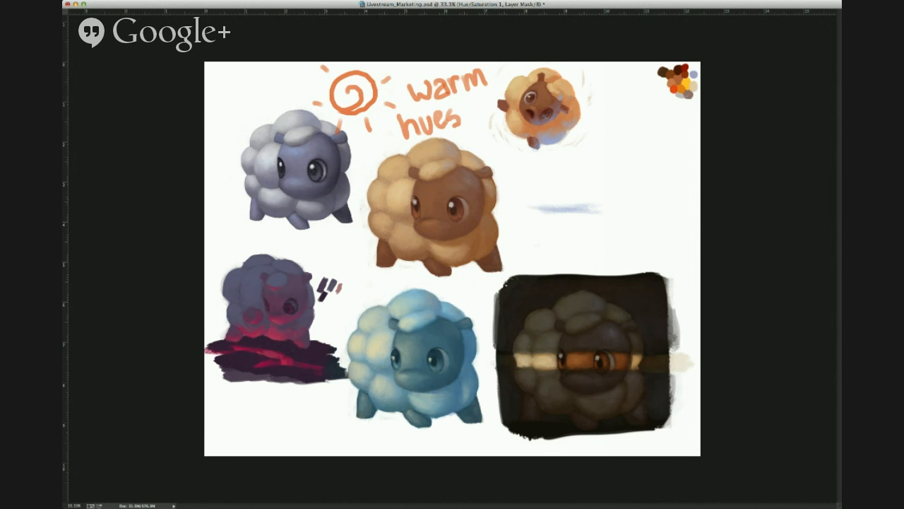
pyautogui.hotkey('alt', ']')
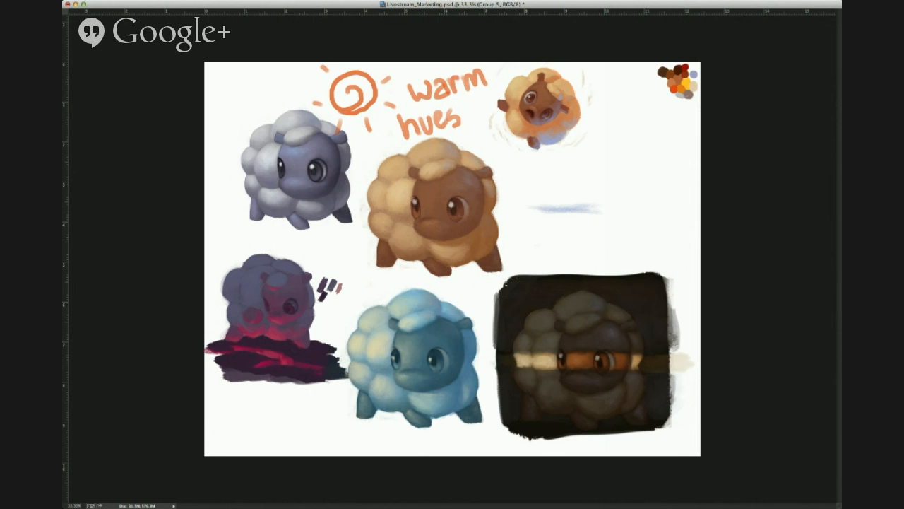
pyautogui.hotkey('alt', ']')
pyautogui.hotkey('ctrl', 't')
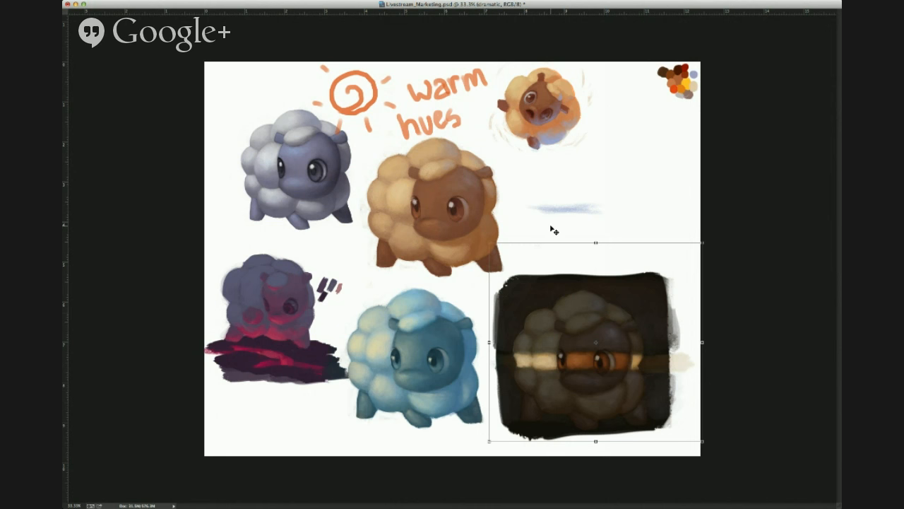
pyautogui.press('Return')
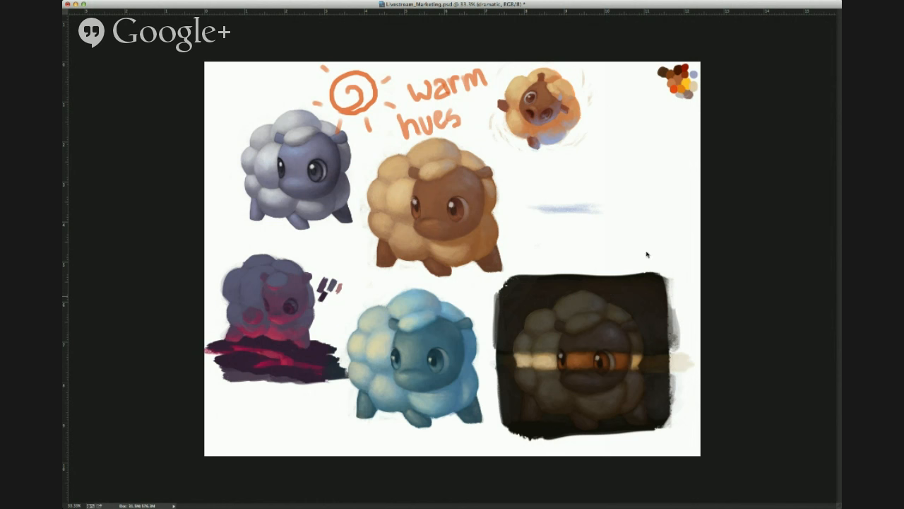
# Step: Add a new layer and bring in the cropped painting of the figure with leather belts over the grey sheep
pyautogui.press('alt+shift+super+n')
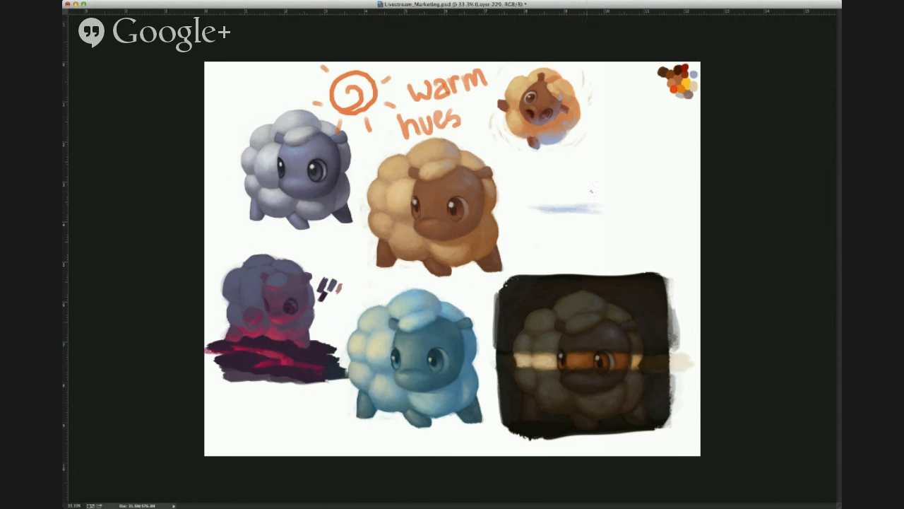
pyautogui.press('.')
pyautogui.press('.')
pyautogui.moveTo(592, 11)
pyautogui.mouseDown()
pyautogui.moveTo(619, 86)
pyautogui.moveTo(615, 6)
pyautogui.mouseUp()
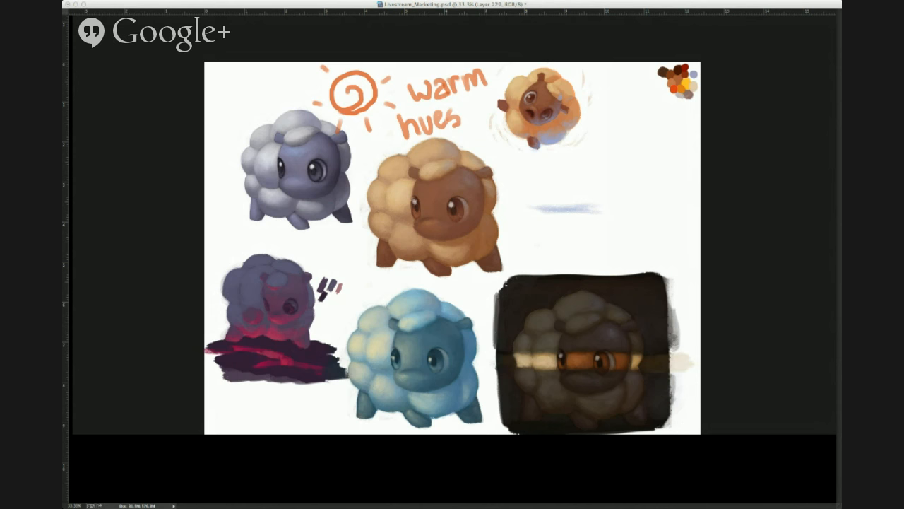
pyautogui.moveTo(411, 171); pyautogui.dragTo(432, 165)
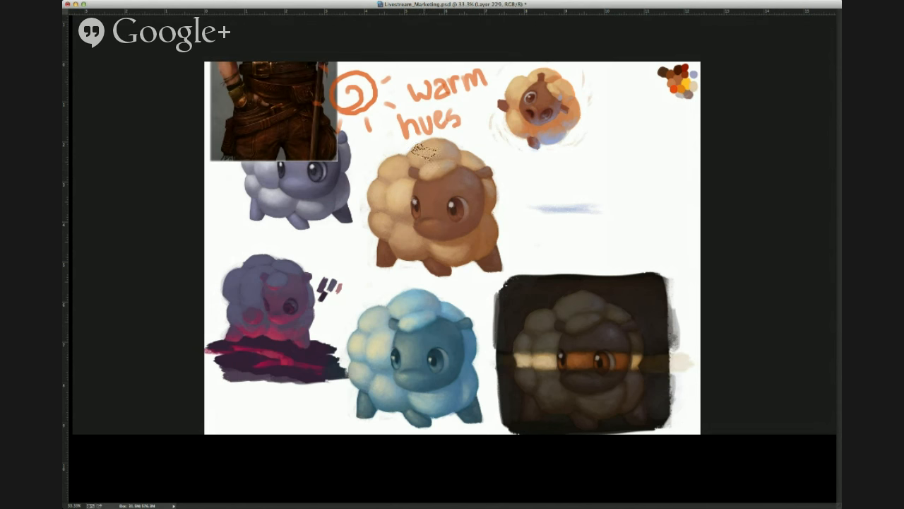
# Step: Enlarge the leather-belt painting until it covers most of the canvas, then delete it
pyautogui.press('super+t')
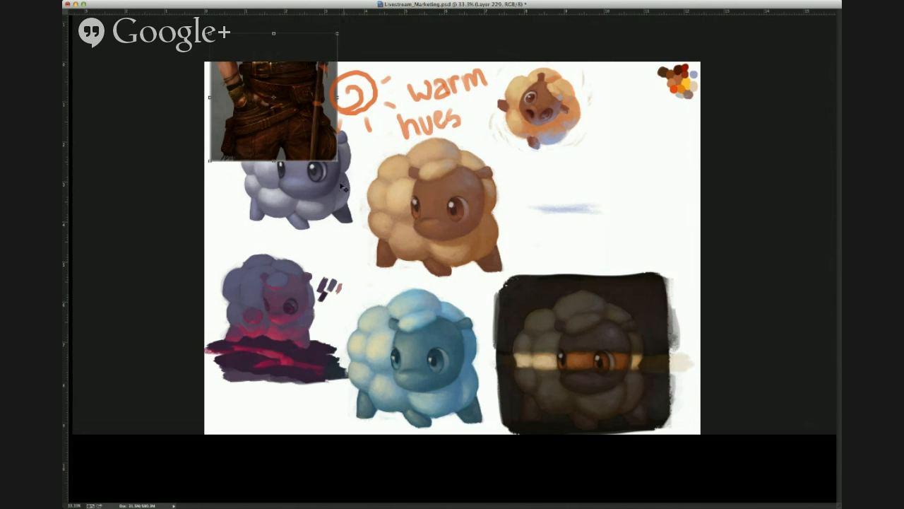
pyautogui.moveTo(337, 160)
pyautogui.mouseDown()
pyautogui.moveTo(433, 241)
pyautogui.moveTo(378, 184)
pyautogui.moveTo(622, 308)
pyautogui.moveTo(777, 368)
pyautogui.moveTo(830, 332)
pyautogui.mouseUp()
pyautogui.press('Return')
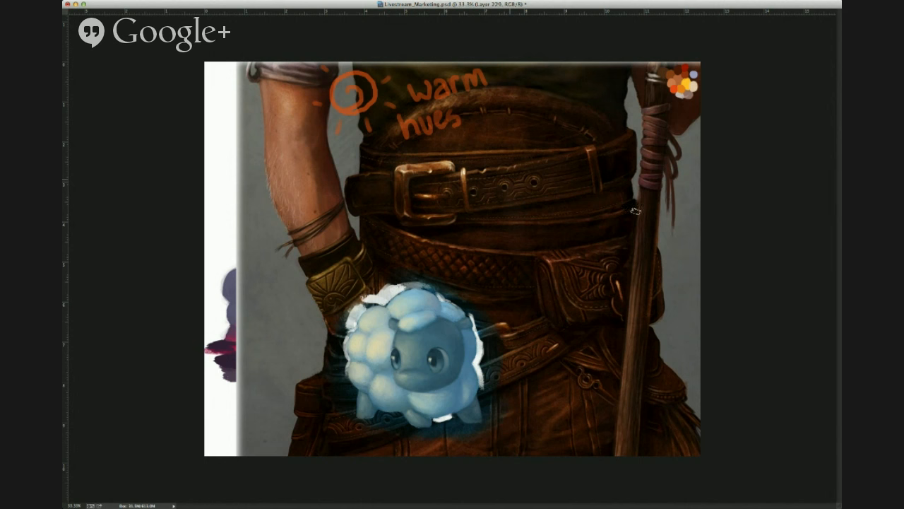
pyautogui.press('Delete')
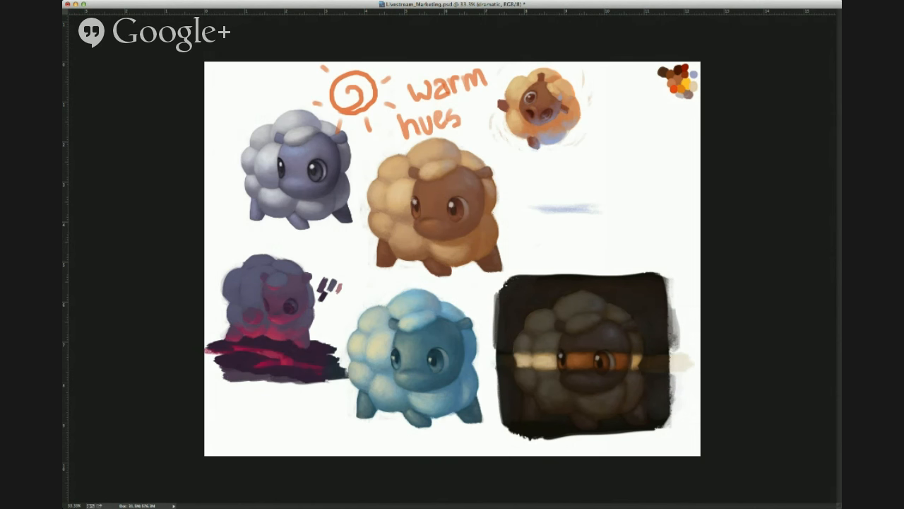
# Step: Move the brown sheep into the space between the foreshortened sheep and the dark study
pyautogui.hotkey('ctrl', 'j')
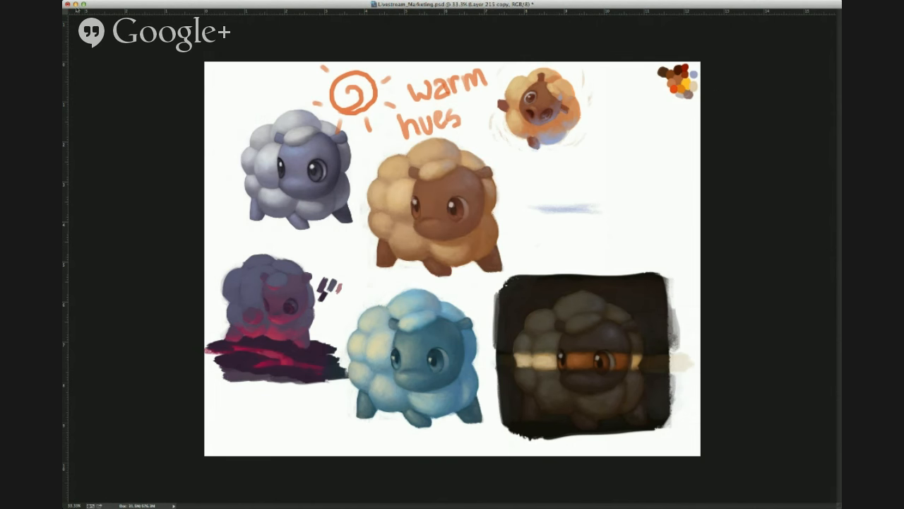
pyautogui.hotkey('ctrl', 't')
pyautogui.moveTo(391, 166); pyautogui.dragTo(627, 218)
pyautogui.press('Return')
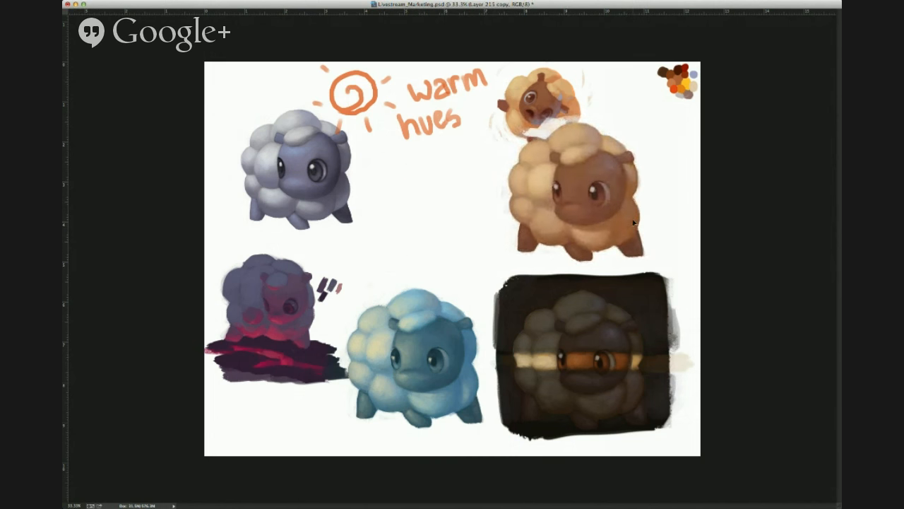
# Step: Move the grey sheep beside the brown one, above the blue sheep, and enlarge it to match their size
pyautogui.click(329, 211)
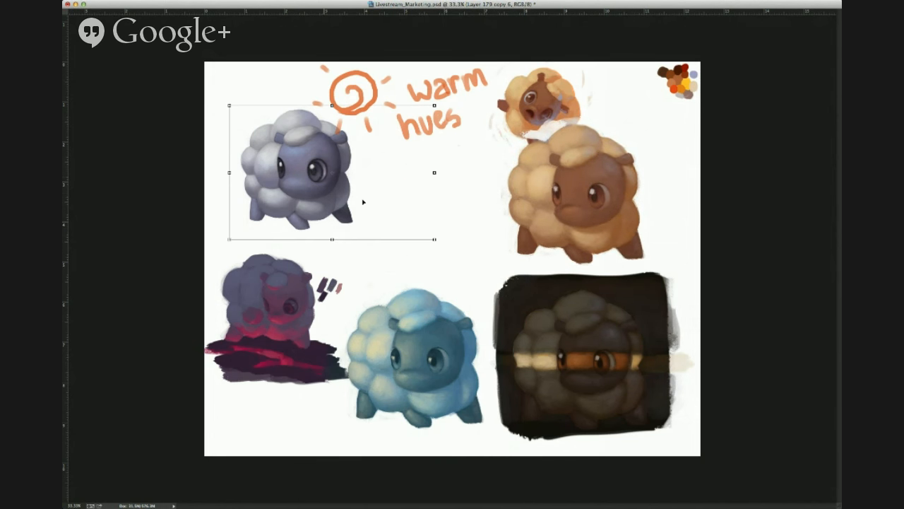
pyautogui.moveTo(328, 211); pyautogui.dragTo(463, 246)
pyautogui.hotkey('ctrl', 't')
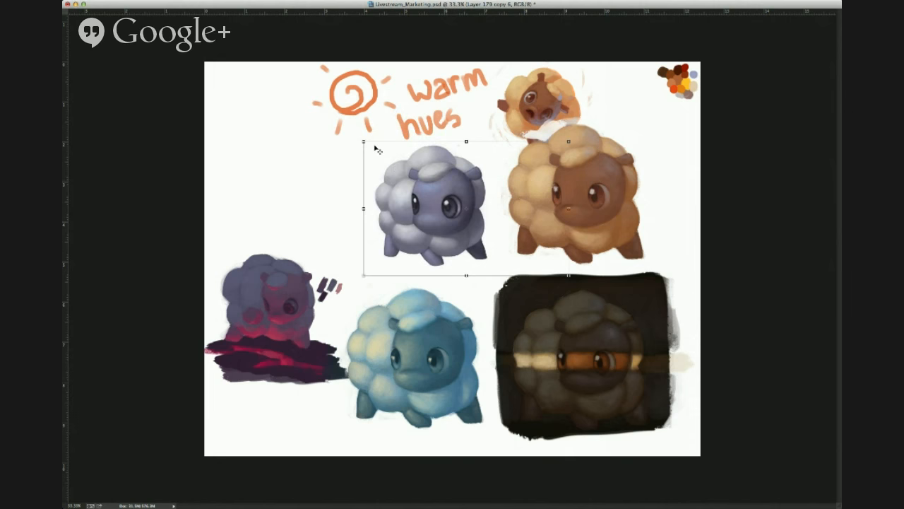
pyautogui.moveTo(352, 137); pyautogui.dragTo(329, 119)
pyautogui.press('Return')
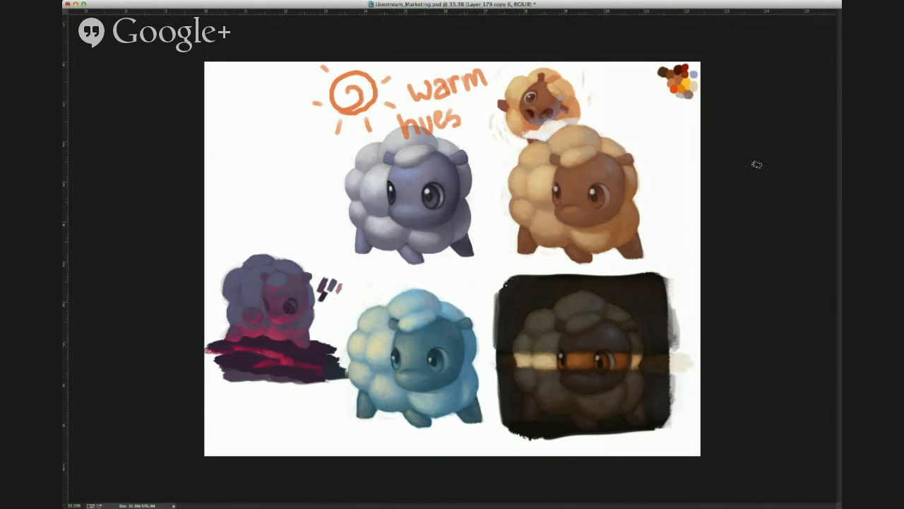
# Step: Add a new layer and sample colours from the grey sheep's eye and the shaded side of its face
pyautogui.press('super+shift+alt+n')
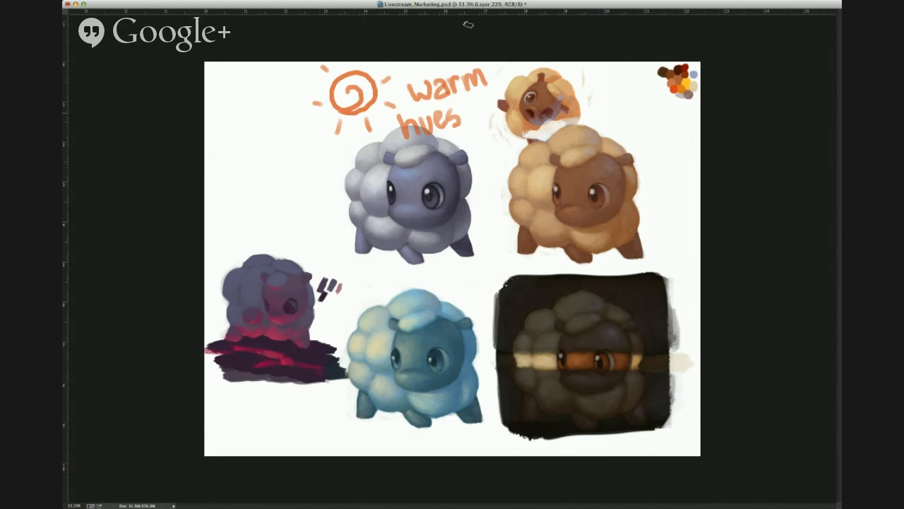
pyautogui.press('super+plus')
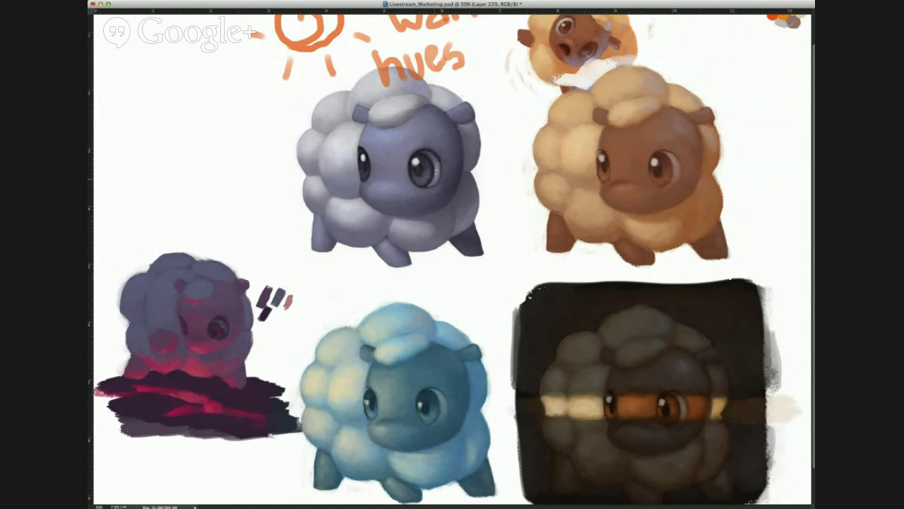
pyautogui.moveTo(426, 154); pyautogui.dragTo(437, 151)
pyautogui.moveTo(422, 152); pyautogui.dragTo(433, 149)
pyautogui.keyDown('alt'); pyautogui.click(433, 160); pyautogui.keyUp('alt')
pyautogui.keyDown('alt'); pyautogui.click(439, 166); pyautogui.keyUp('alt')
pyautogui.keyDown('alt'); pyautogui.click(431, 169); pyautogui.keyUp('alt')
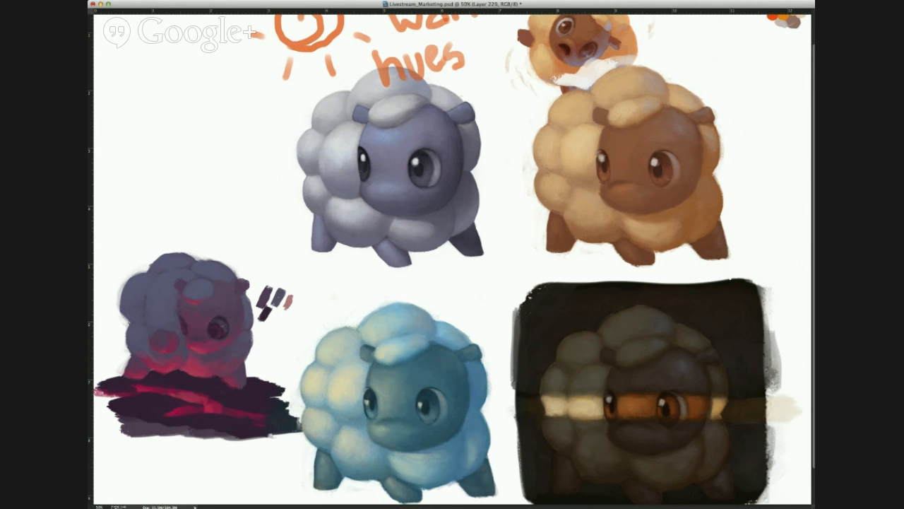
pyautogui.keyDown('alt'); pyautogui.click(448, 147); pyautogui.keyUp('alt')
pyautogui.keyDown('alt'); pyautogui.click(456, 144); pyautogui.keyUp('alt')
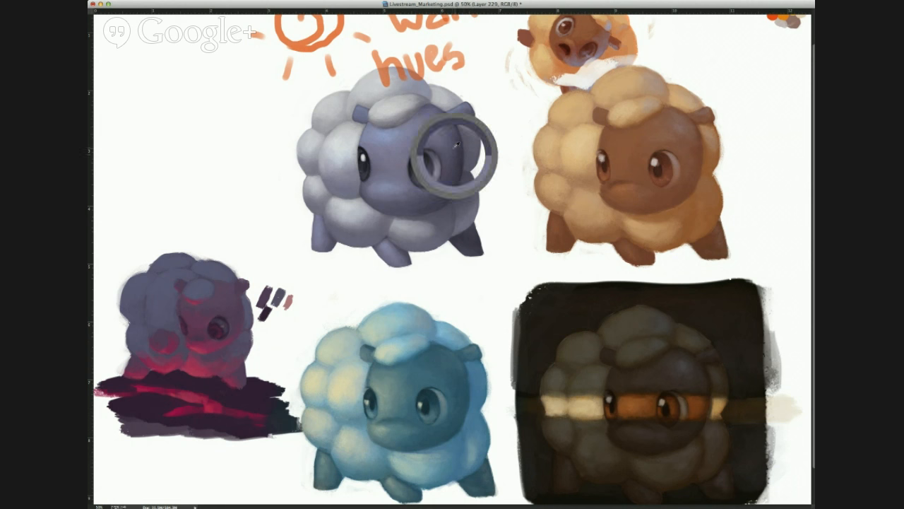
pyautogui.keyDown('alt'); pyautogui.click(453, 141); pyautogui.keyUp('alt')
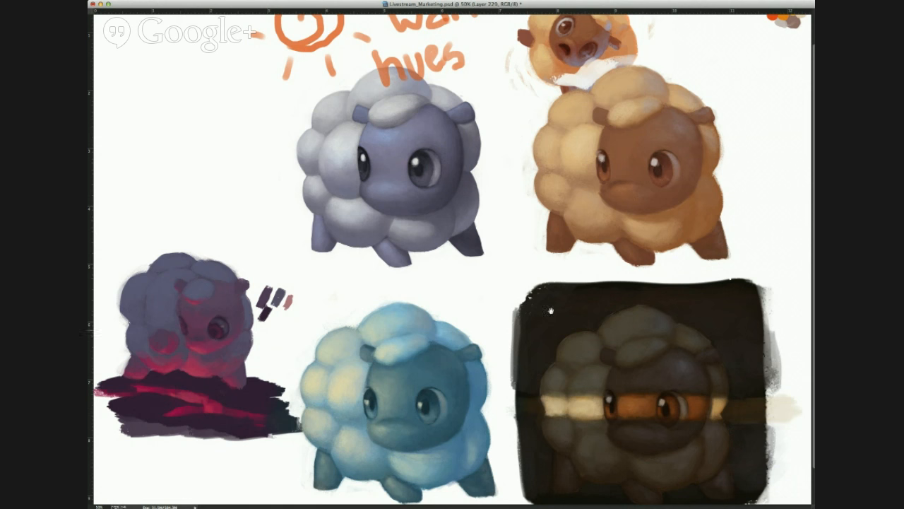
# Step: Try a large blue-grey loop around the four sheep studies and undo it
pyautogui.moveTo(699, 71); pyautogui.dragTo(286, 283)
pyautogui.moveTo(378, 448)
pyautogui.mouseDown()
pyautogui.moveTo(556, 49)
pyautogui.moveTo(447, 200)
pyautogui.mouseUp()
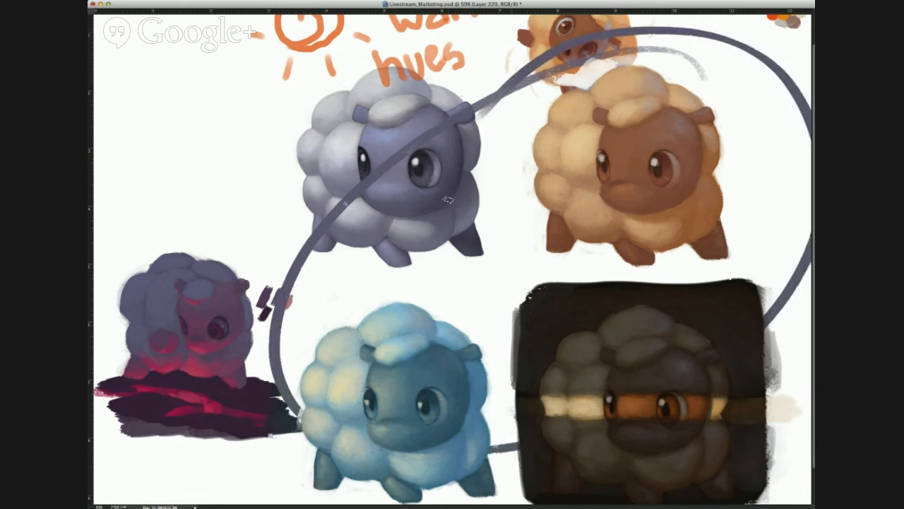
pyautogui.hotkey('ctrl', 'z')
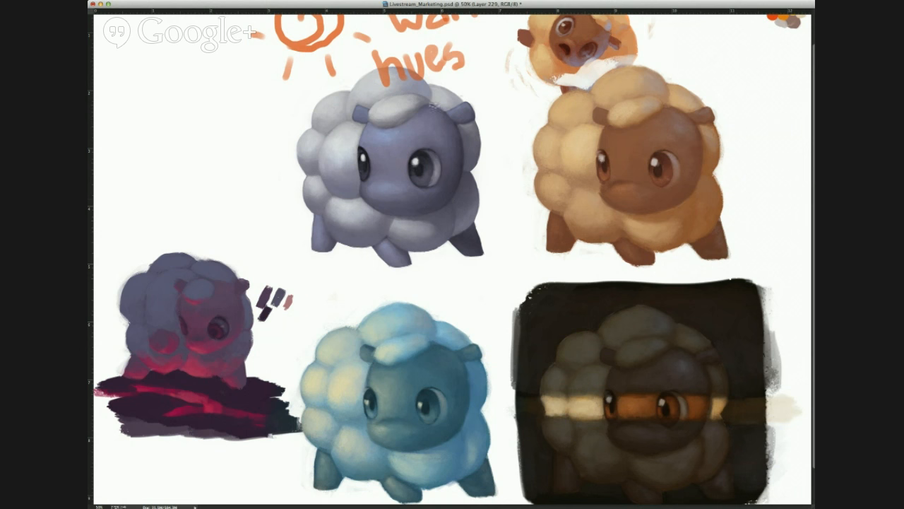
# Step: Switch to INSTAGRAM.psd and examine the colours and teal reflected light on the character's hair, clothes and key-shaped sword
pyautogui.hotkey('ctrl', '-')
pyautogui.hotkey('ctrl', '-')
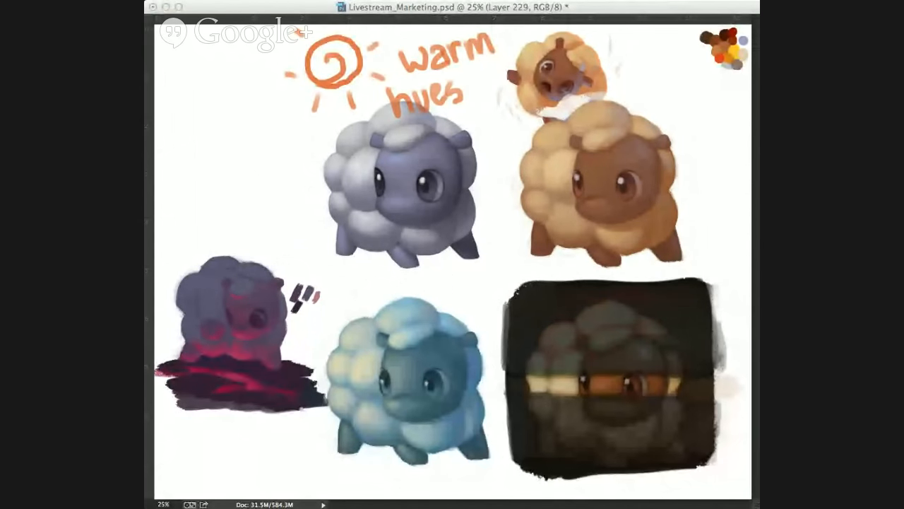
pyautogui.hotkey('ctrl', 'r')
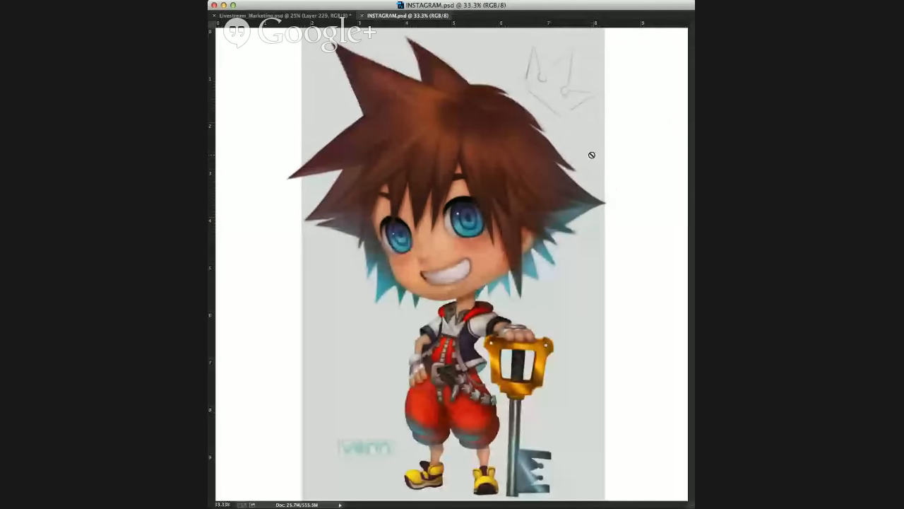
pyautogui.hotkey('ctrl', '+')
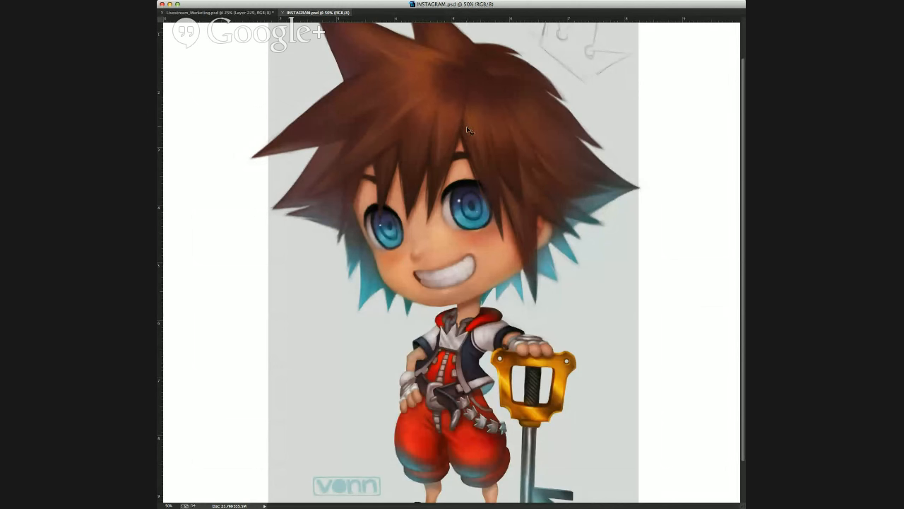
pyautogui.hotkey('ctrl', '+')
pyautogui.scroll(-3, 563, 278)
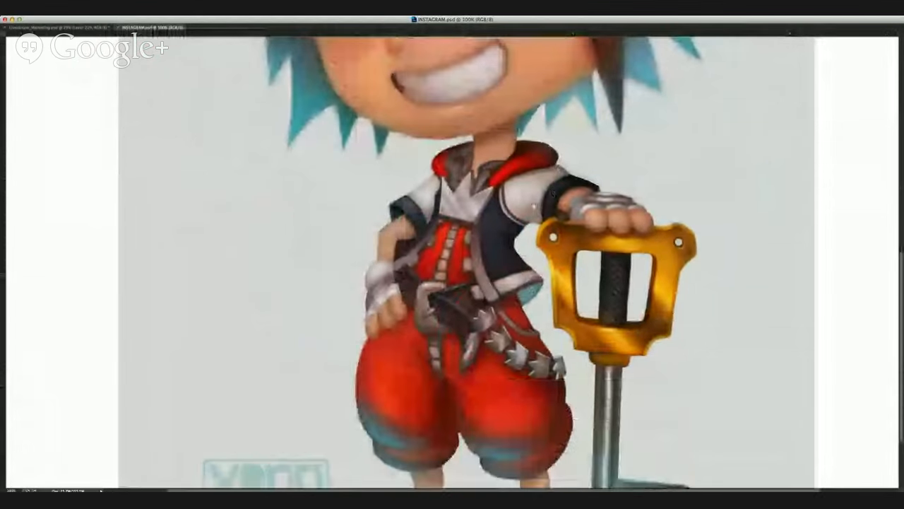
pyautogui.scroll(-3, 606, 265)
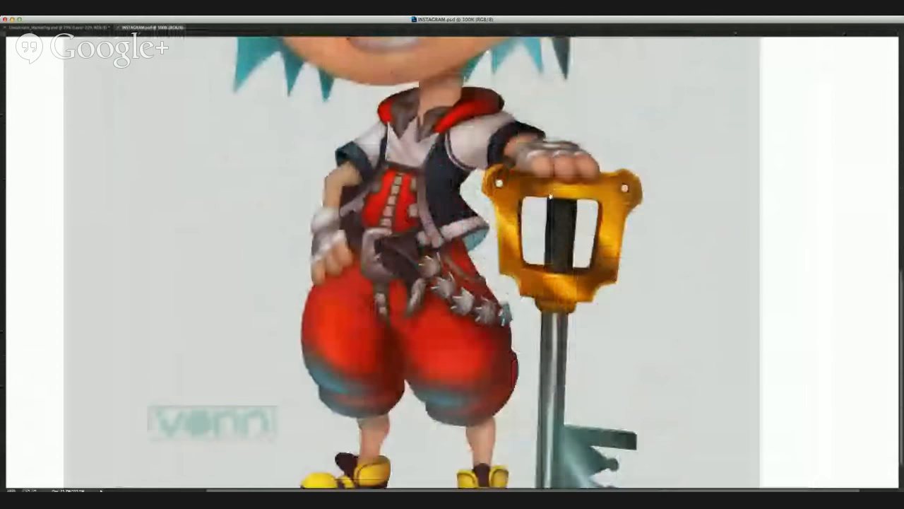
pyautogui.scroll(10, 424, 385)
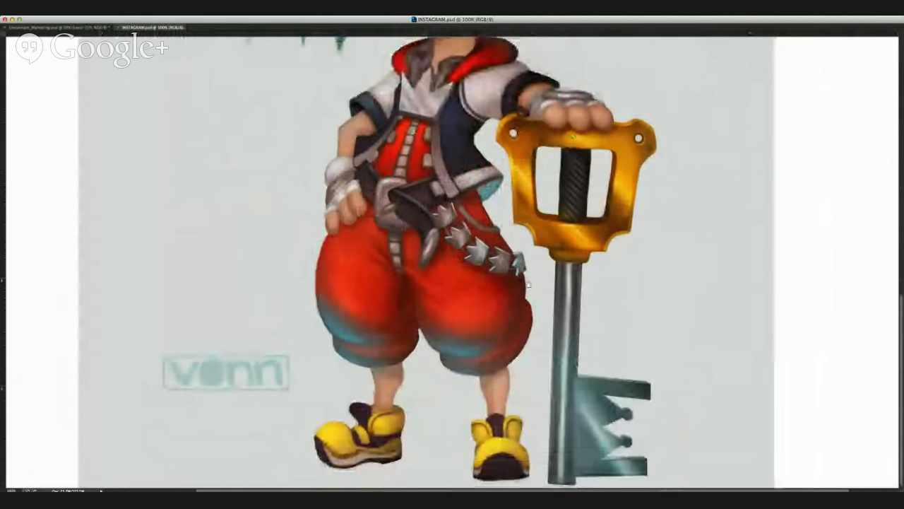
# Step: Examine the character's hair, eyes and face in INSTAGRAM.psd up close and as a whole, and return to Livestream_Marketing.psd
pyautogui.scroll(2, 560, 369)
pyautogui.hscroll(-2, 560, 369)
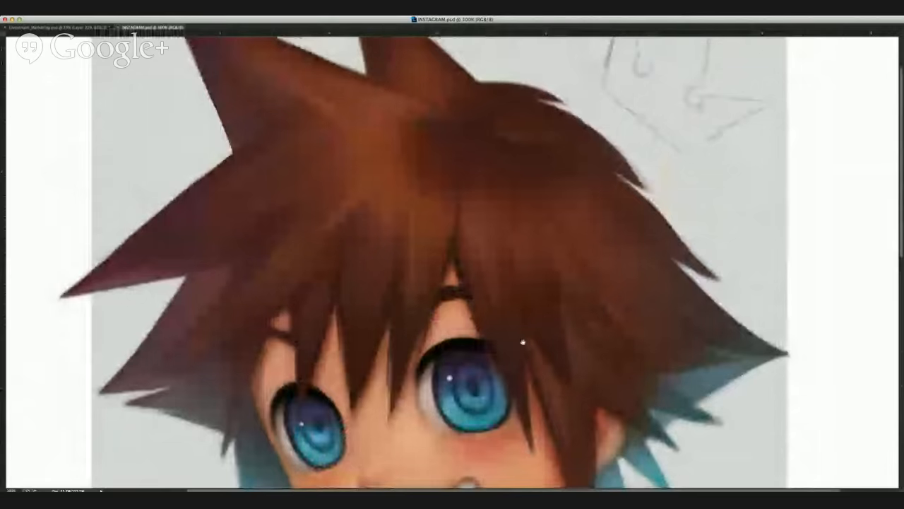
pyautogui.scroll(-3, 521, 343)
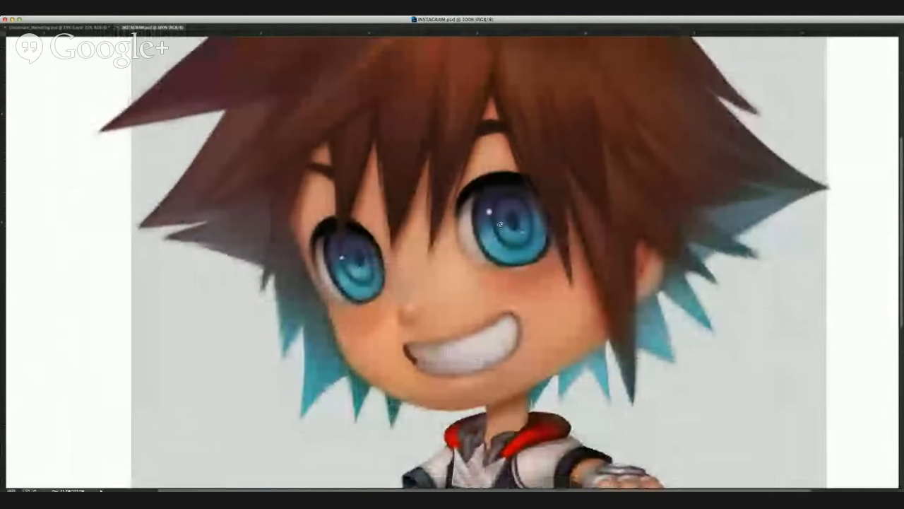
pyautogui.press('super+minus')
pyautogui.press('super+minus')
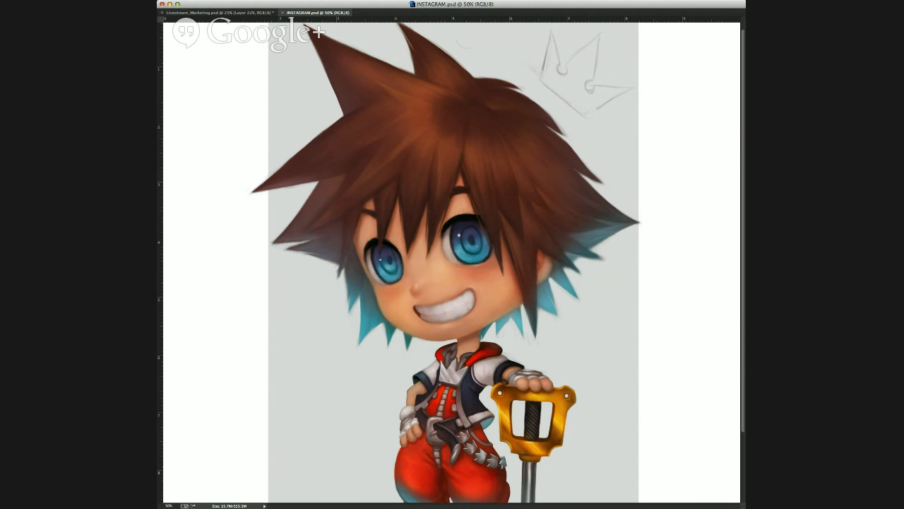
pyautogui.click(233, 13)
pyautogui.press('super+plus')
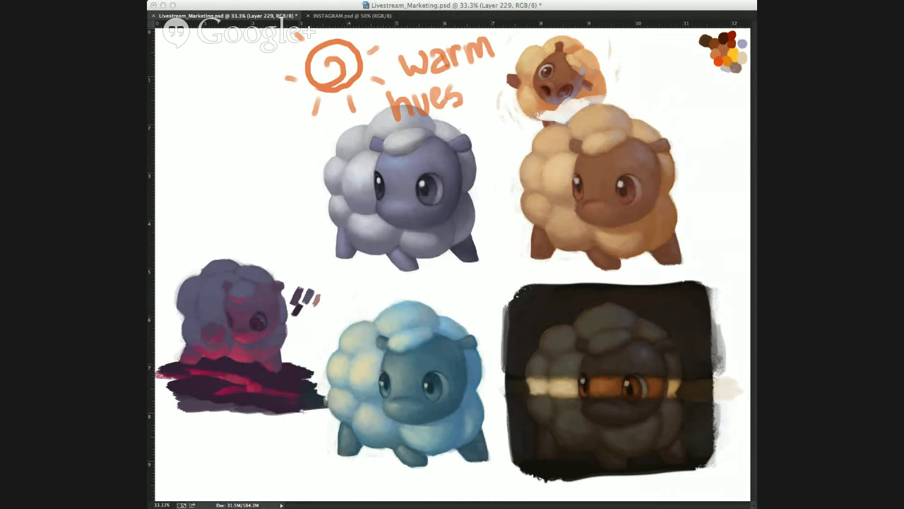
# Step: Paste the painting of the green horned character and enlarge it behind the blue sheep as a lighting reference
pyautogui.press('super+v')
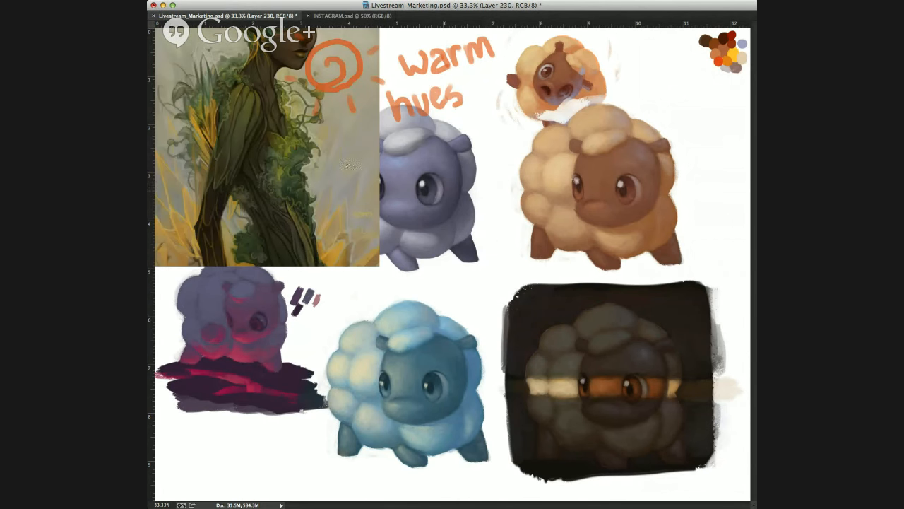
pyautogui.moveTo(339, 148); pyautogui.dragTo(423, 258)
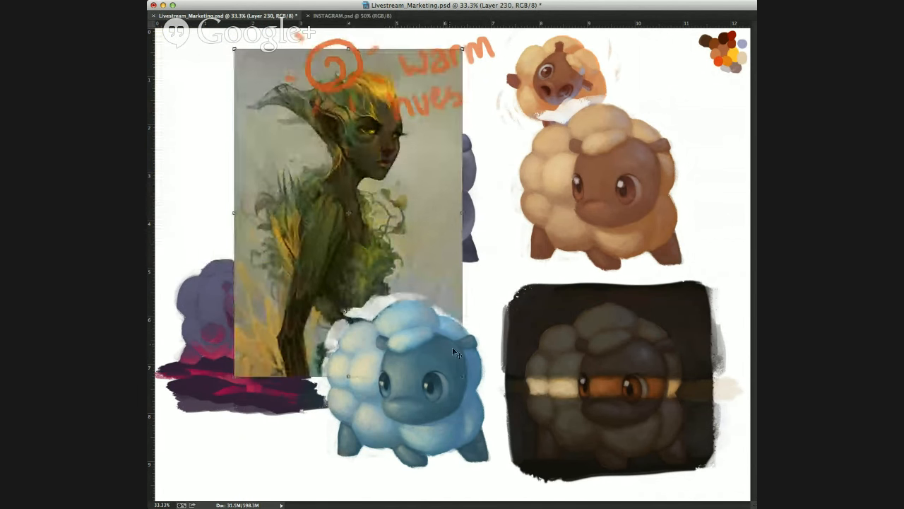
pyautogui.press('super+t')
pyautogui.moveTo(459, 373); pyautogui.dragTo(574, 505)
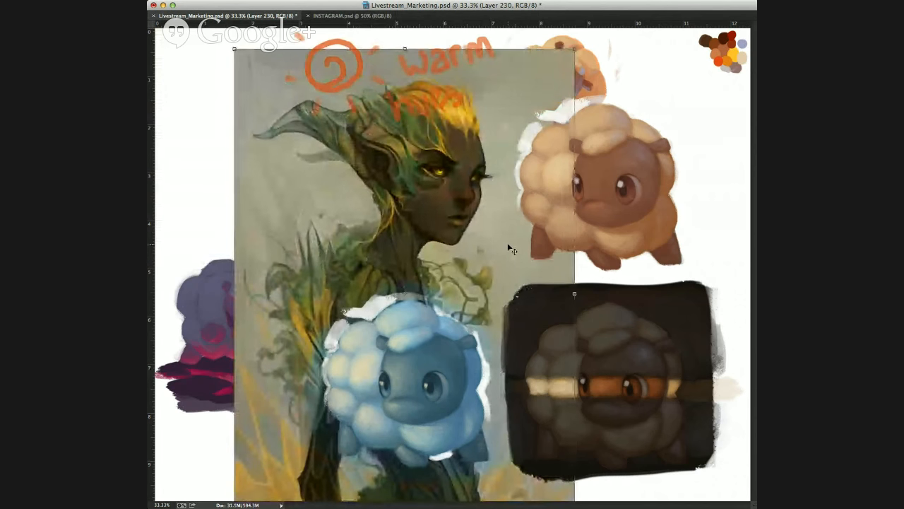
pyautogui.press('Return')
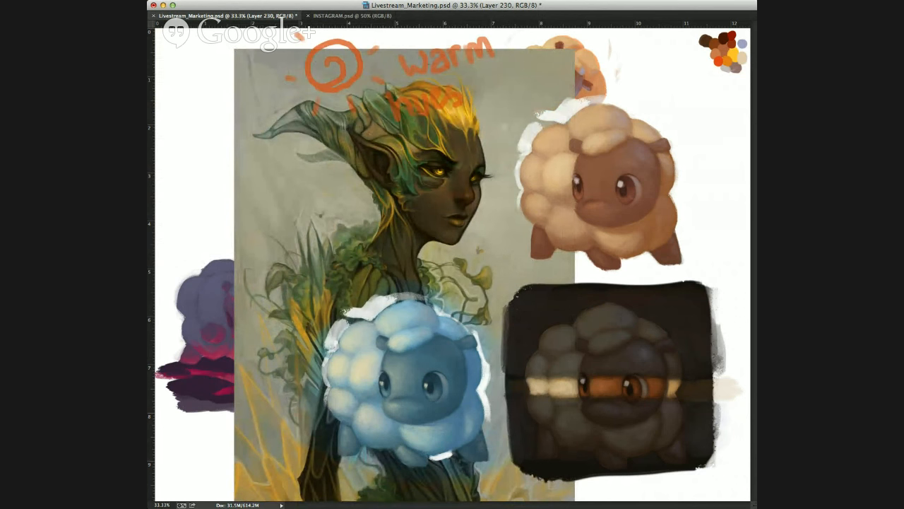
# Step: Fetch the sunset painting of the seated red-haired figure from the other application, paste it and enlarge it across the canvas
pyautogui.press('super+Tab')
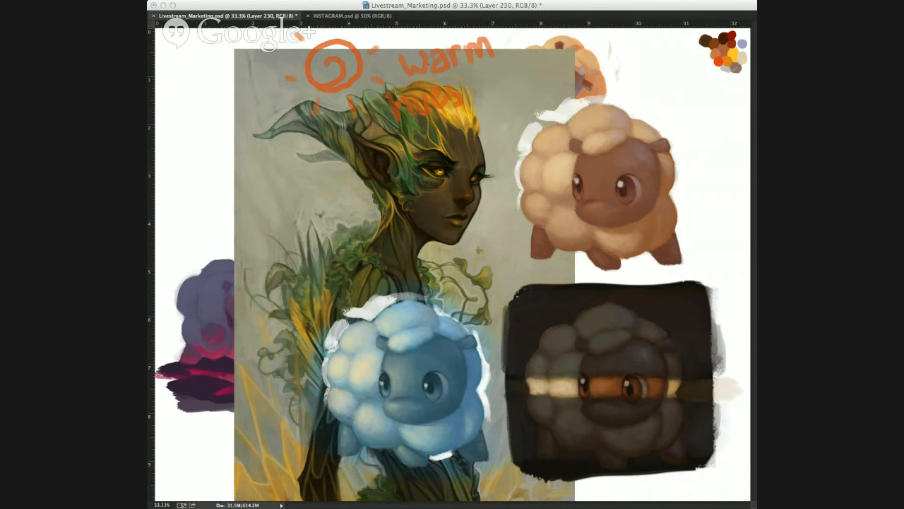
pyautogui.press('super+Tab')
pyautogui.press('super+v')
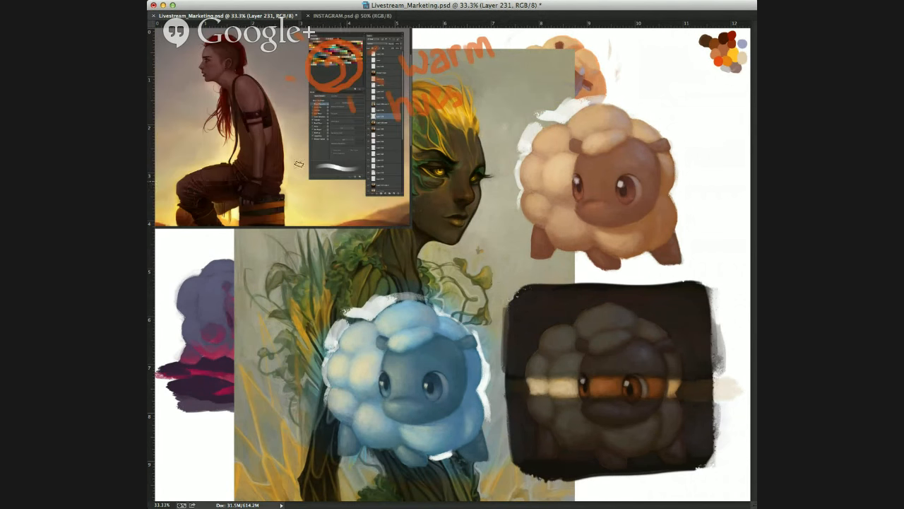
pyautogui.hotkey('ctrl', 't')
pyautogui.moveTo(409, 226); pyautogui.dragTo(770, 508)
pyautogui.press('Return')
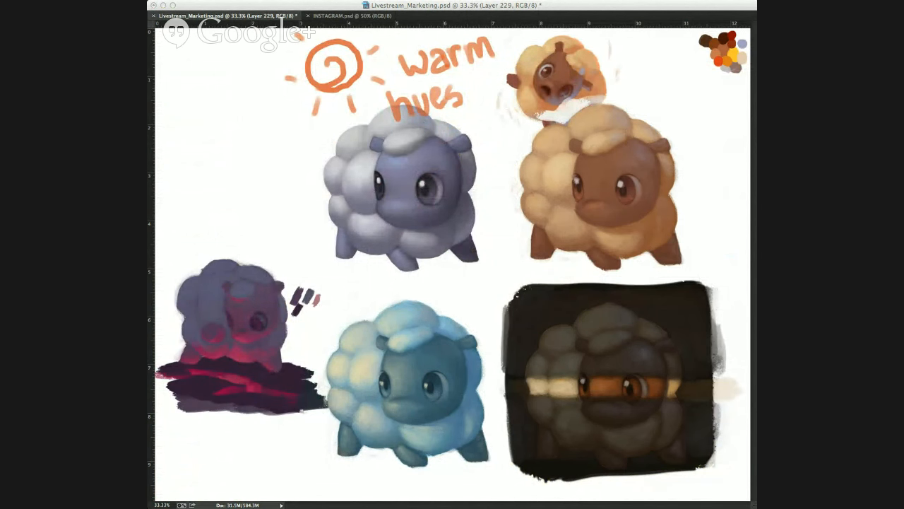
pyautogui.click(570, 296)
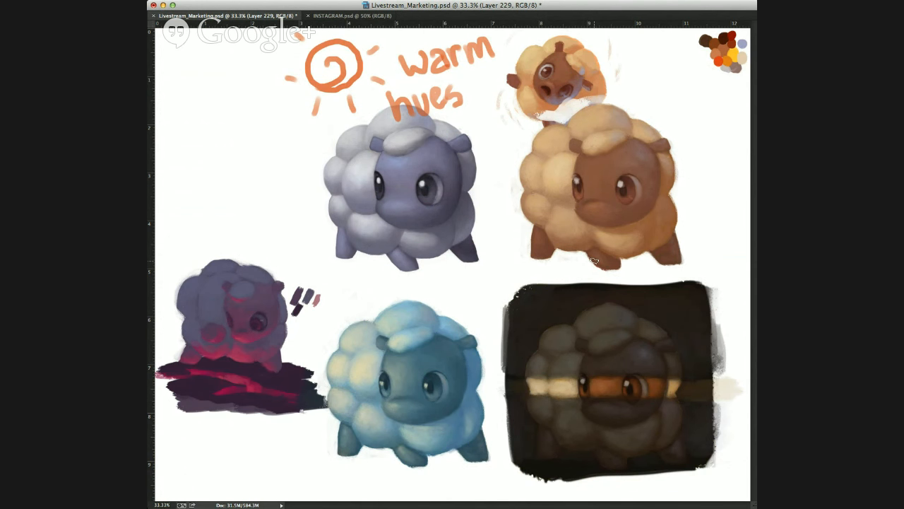
pyautogui.moveTo(533, 98)
pyautogui.mouseDown()
pyautogui.moveTo(559, 290)
pyautogui.moveTo(677, 115)
pyautogui.moveTo(528, 116)
pyautogui.mouseUp()
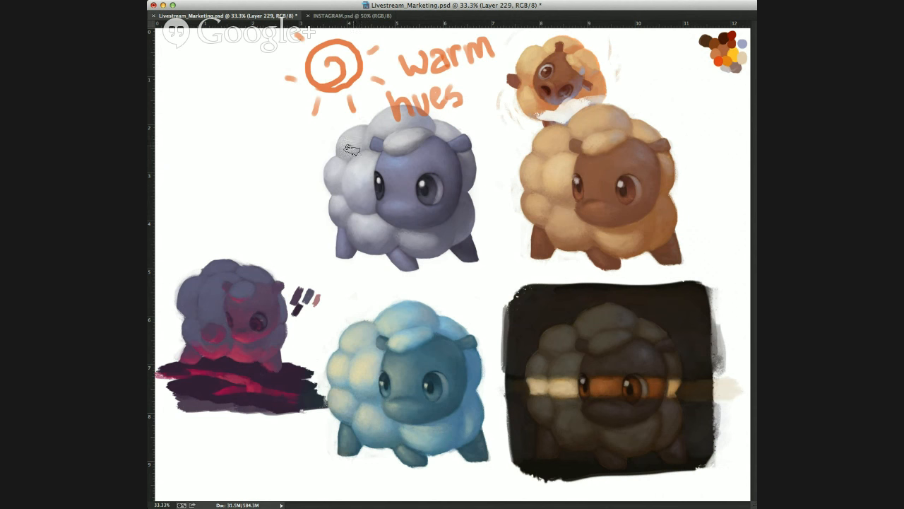
# Step: Sample the grey sheep's blue-grey and handwrite the first two people's names on a new layer in the empty space beside it
pyautogui.keyDown('alt'); pyautogui.click(405, 158); pyautogui.keyUp('alt')
pyautogui.press('super+Tab')
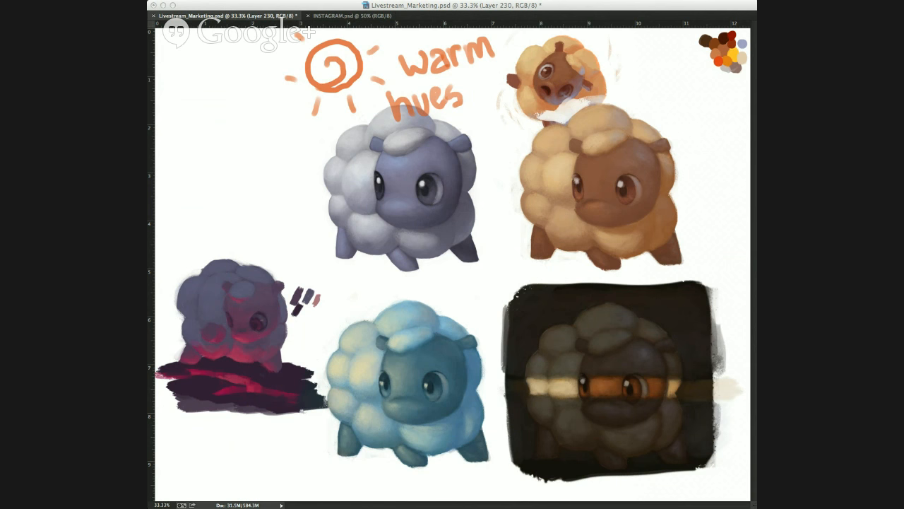
pyautogui.click(274, 191)
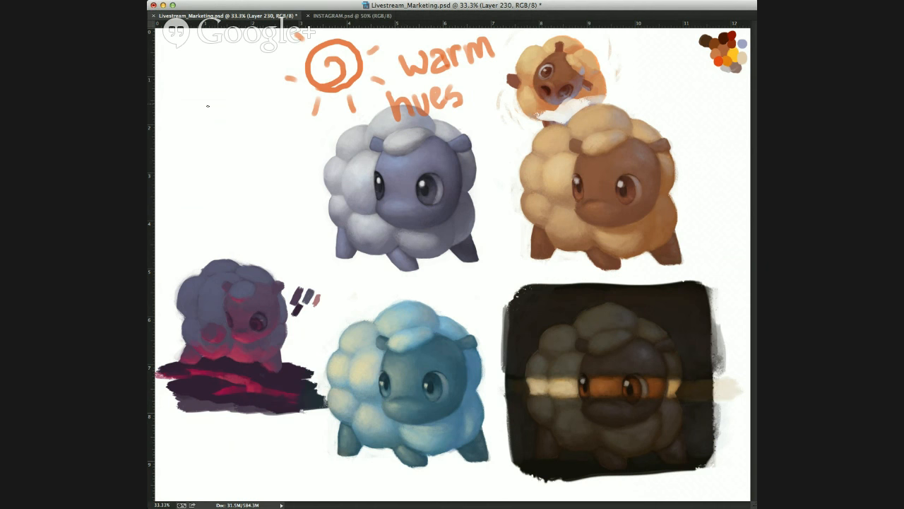
pyautogui.moveTo(219, 105)
pyautogui.mouseDown()
pyautogui.moveTo(201, 143)
pyautogui.moveTo(228, 133)
pyautogui.moveTo(234, 146)
pyautogui.moveTo(270, 114)
pyautogui.moveTo(277, 126)
pyautogui.mouseUp()
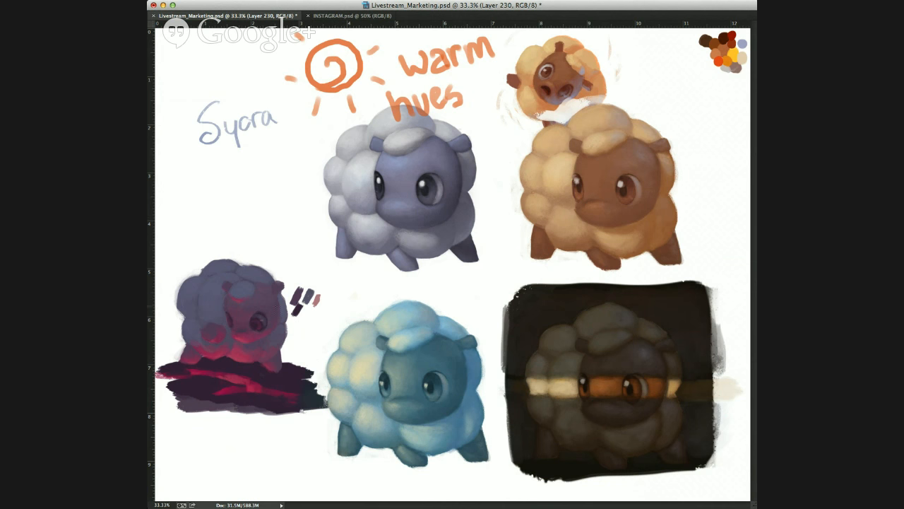
pyautogui.moveTo(199, 161)
pyautogui.mouseDown()
pyautogui.moveTo(201, 187)
pyautogui.moveTo(235, 181)
pyautogui.mouseUp()
pyautogui.moveTo(233, 175); pyautogui.dragTo(252, 171)
pyautogui.moveTo(250, 172)
pyautogui.mouseDown()
pyautogui.moveTo(262, 158)
pyautogui.moveTo(271, 165)
pyautogui.mouseUp()
pyautogui.moveTo(282, 139)
pyautogui.mouseDown()
pyautogui.moveTo(281, 164)
pyautogui.moveTo(311, 134)
pyautogui.moveTo(336, 139)
pyautogui.mouseUp()
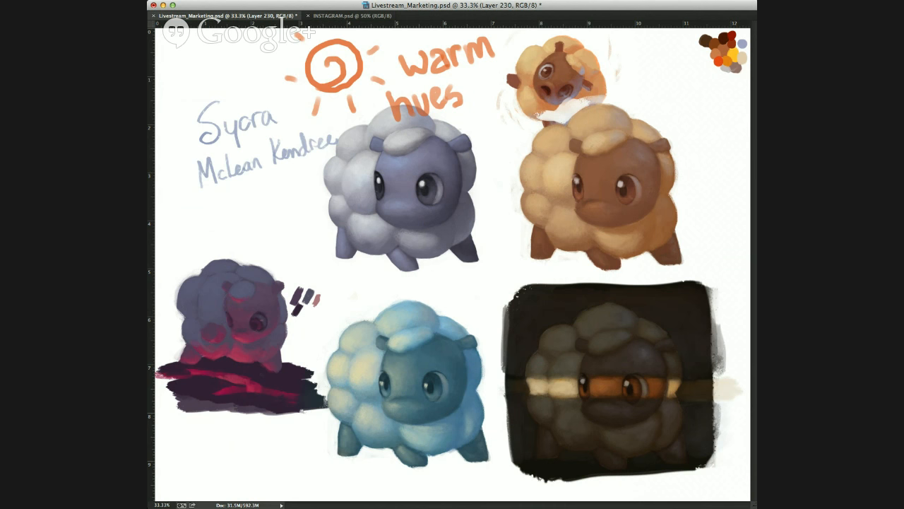
# Step: Look up the third person in the other application and handwrite their first name and surname below the second name
pyautogui.press('super+Tab')
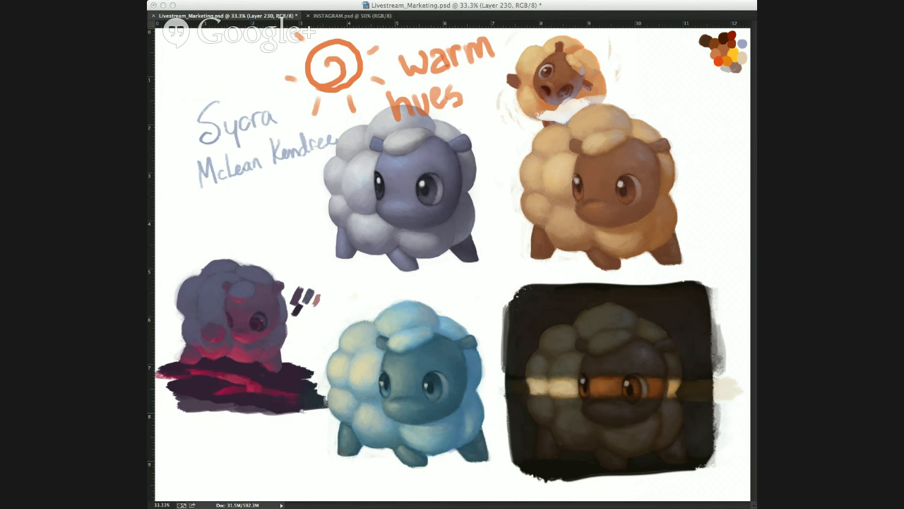
pyautogui.click(497, 184)
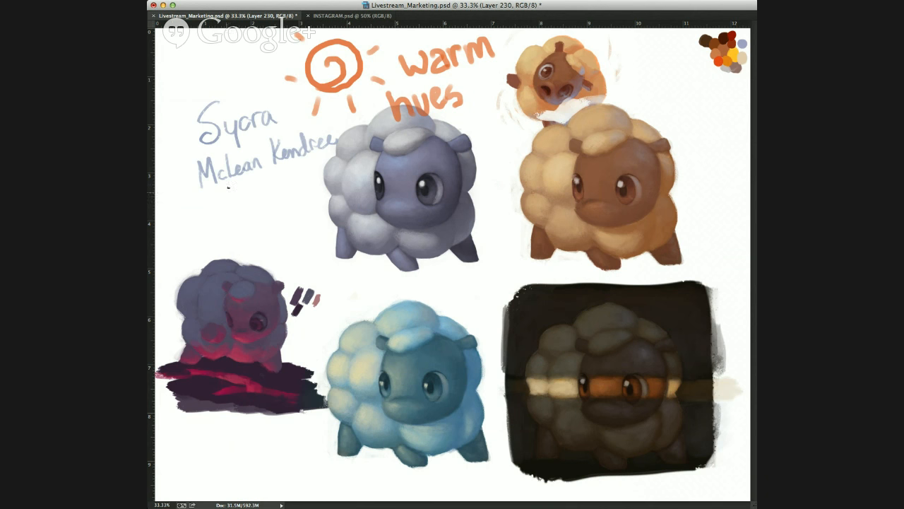
pyautogui.moveTo(191, 202)
pyautogui.mouseDown()
pyautogui.moveTo(198, 224)
pyautogui.moveTo(220, 209)
pyautogui.moveTo(270, 207)
pyautogui.moveTo(243, 219)
pyautogui.moveTo(253, 234)
pyautogui.moveTo(262, 221)
pyautogui.moveTo(315, 212)
pyautogui.mouseUp()
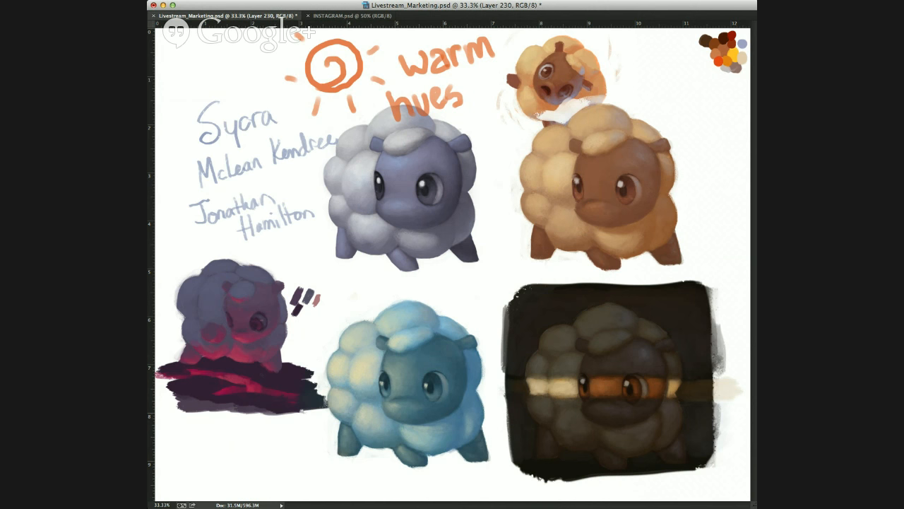
# Step: Check the spelling in the other application, add the extra name beside the third person's first name, rework its ending and circle it
pyautogui.press('super+Tab')
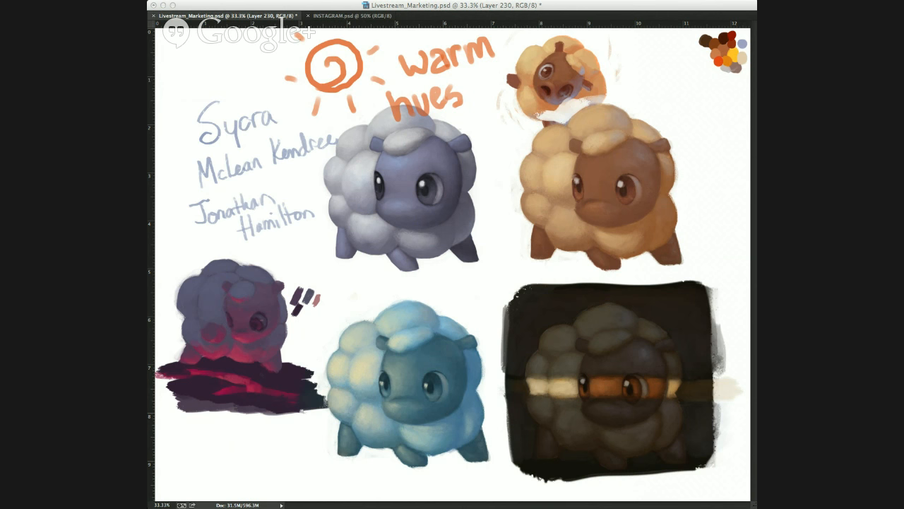
pyautogui.press('super+Tab')
pyautogui.moveTo(281, 175)
pyautogui.mouseDown()
pyautogui.moveTo(282, 198)
pyautogui.moveTo(290, 185)
pyautogui.mouseUp()
pyautogui.moveTo(285, 188); pyautogui.dragTo(319, 189)
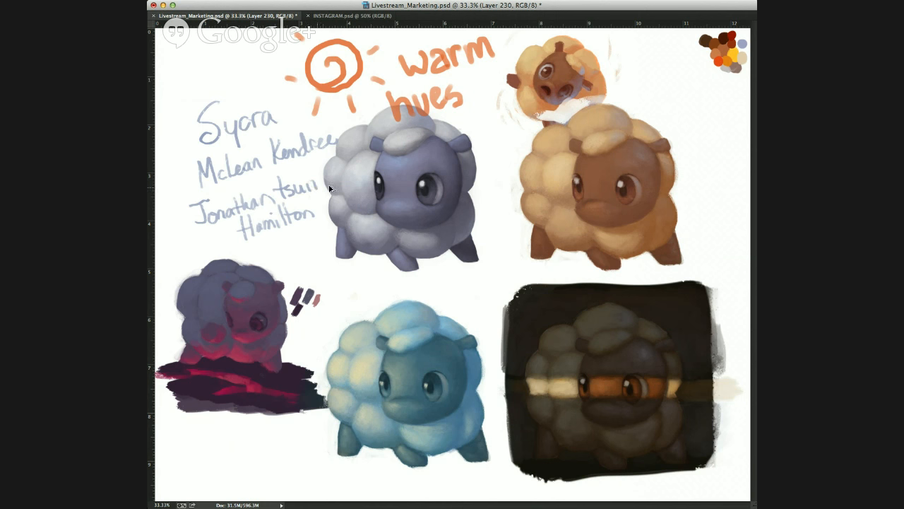
pyautogui.press('super+z')
pyautogui.press('super+Tab')
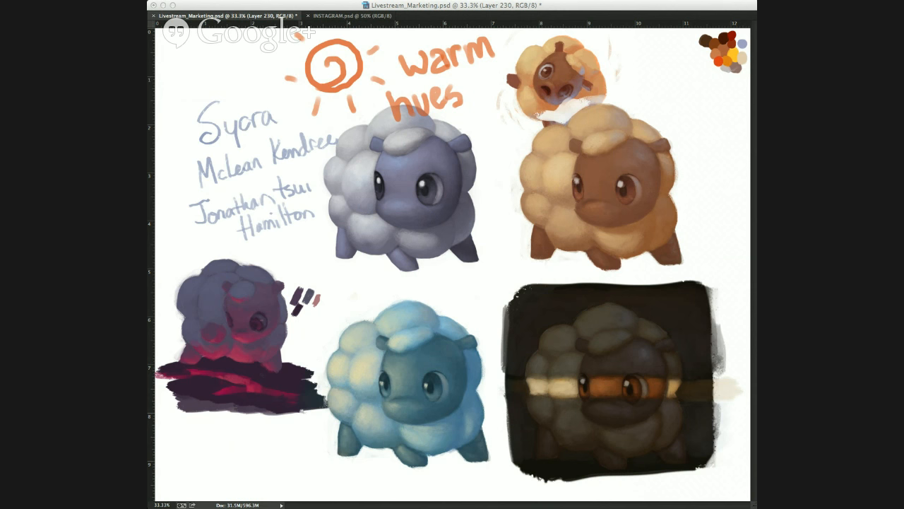
pyautogui.click(269, 216)
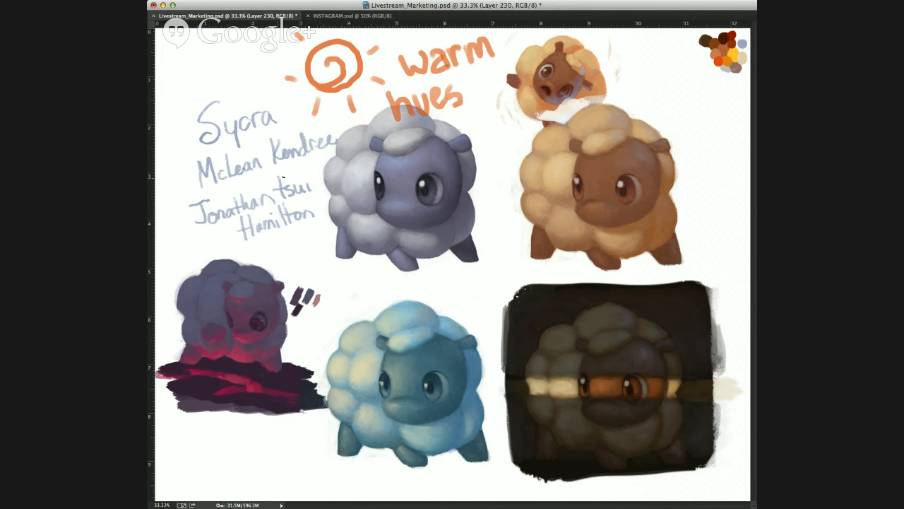
pyautogui.moveTo(311, 182)
pyautogui.mouseDown()
pyautogui.moveTo(319, 171)
pyautogui.moveTo(306, 202)
pyautogui.moveTo(330, 175)
pyautogui.moveTo(277, 167)
pyautogui.mouseUp()
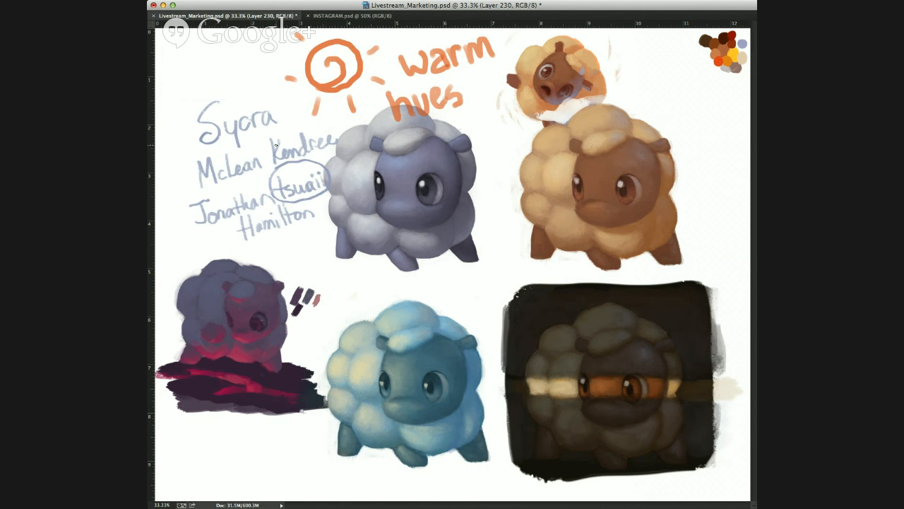
# Step: Undo the circle and last letter strokes, and erase all the handwritten names beside the grey sheep
pyautogui.press('super+Tab')
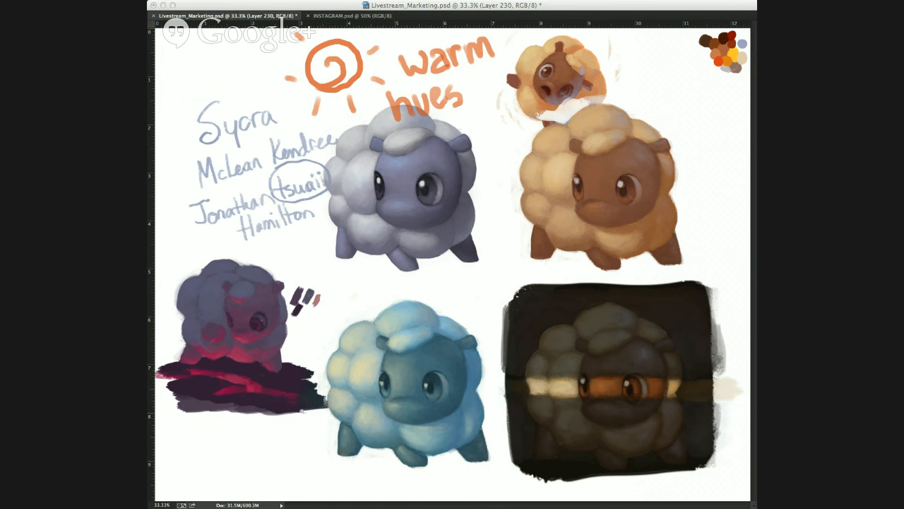
pyautogui.click(300, 244)
pyautogui.press('super+z')
pyautogui.press('alt+super+z')
pyautogui.press('alt+super+z')
pyautogui.press('alt+super+z')
pyautogui.press('alt+super+z')
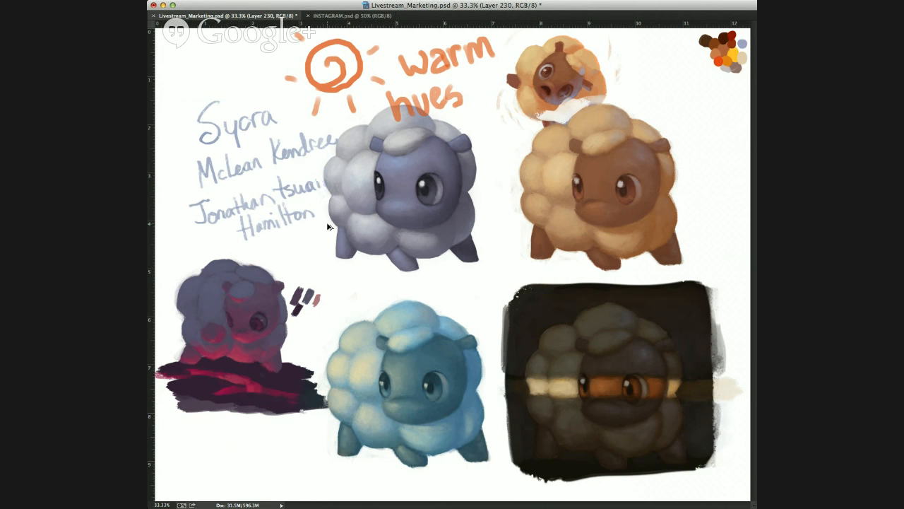
pyautogui.press('alt+super+z')
pyautogui.press('e')
pyautogui.moveTo(336, 153)
pyautogui.mouseDown()
pyautogui.moveTo(298, 147)
pyautogui.moveTo(306, 235)
pyautogui.moveTo(301, 223)
pyautogui.moveTo(203, 214)
pyautogui.moveTo(218, 203)
pyautogui.moveTo(241, 216)
pyautogui.moveTo(271, 137)
pyautogui.moveTo(246, 181)
pyautogui.moveTo(224, 185)
pyautogui.moveTo(200, 155)
pyautogui.moveTo(202, 111)
pyautogui.mouseUp()
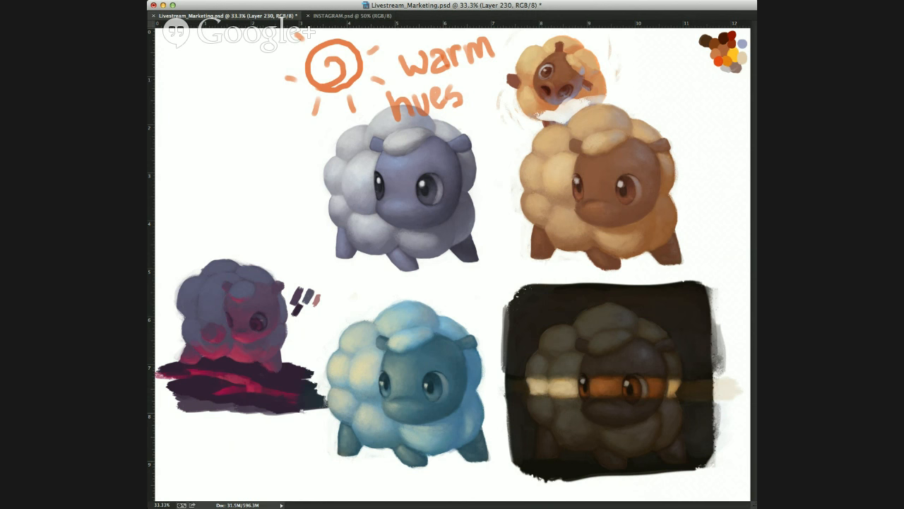
# Step: Clear the orange sun, the "warm hues" lettering, the small tilted sheep and the pink-lit sheep from the canvas
pyautogui.press('super+Tab')
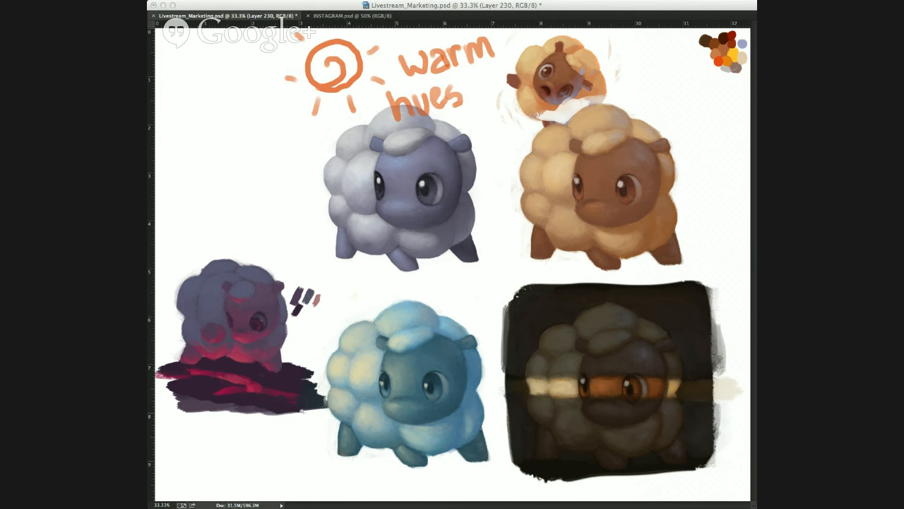
pyautogui.click(534, 131)
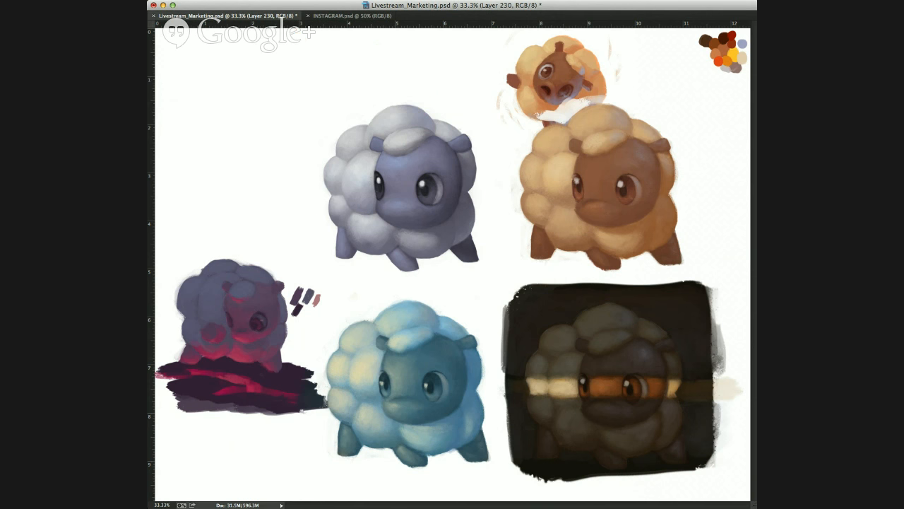
pyautogui.press('super+Tab')
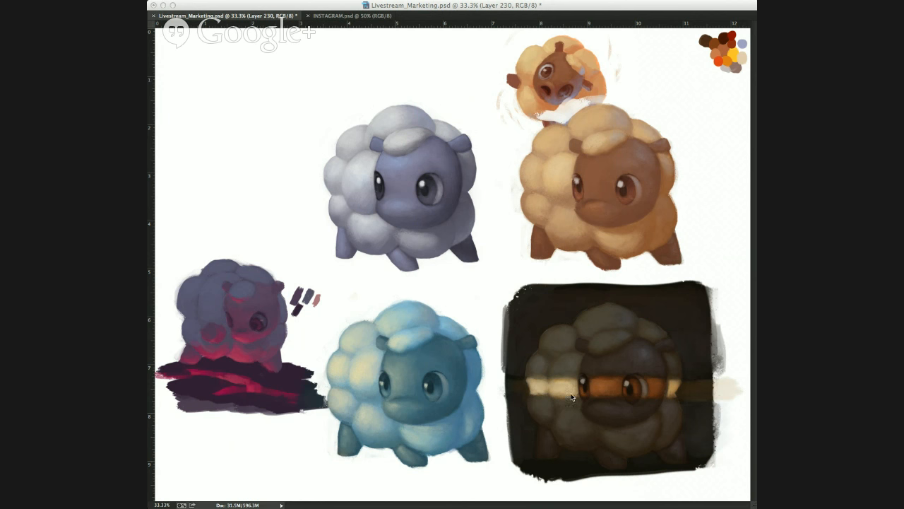
pyautogui.click(595, 411)
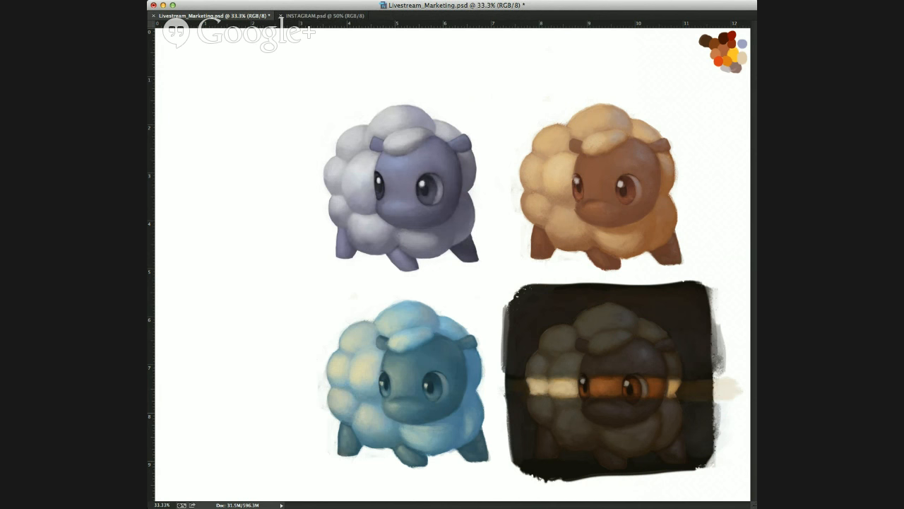
# Step: Enlarge the four remaining sheep studies together and move them up so that they fill the canvas
pyautogui.press('super+t')
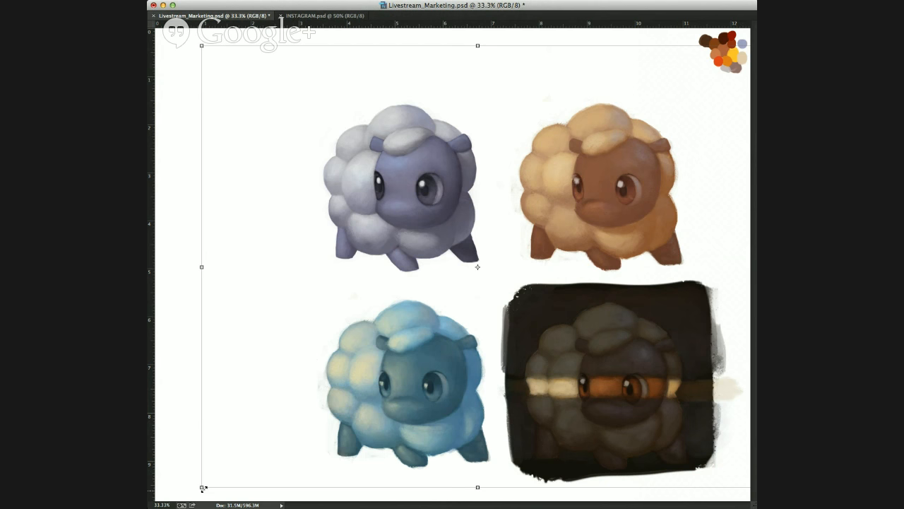
pyautogui.moveTo(203, 487); pyautogui.dragTo(286, 438)
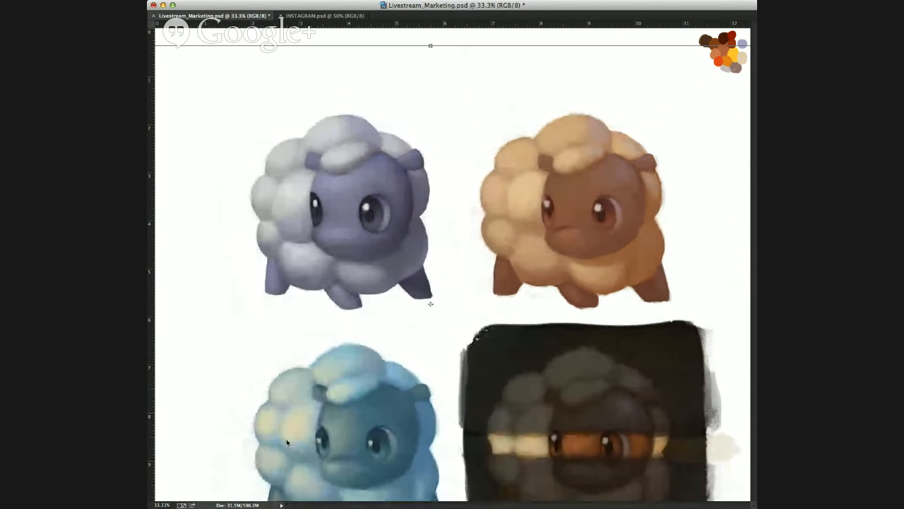
pyautogui.moveTo(601, 376); pyautogui.dragTo(599, 288)
pyautogui.press('Return')
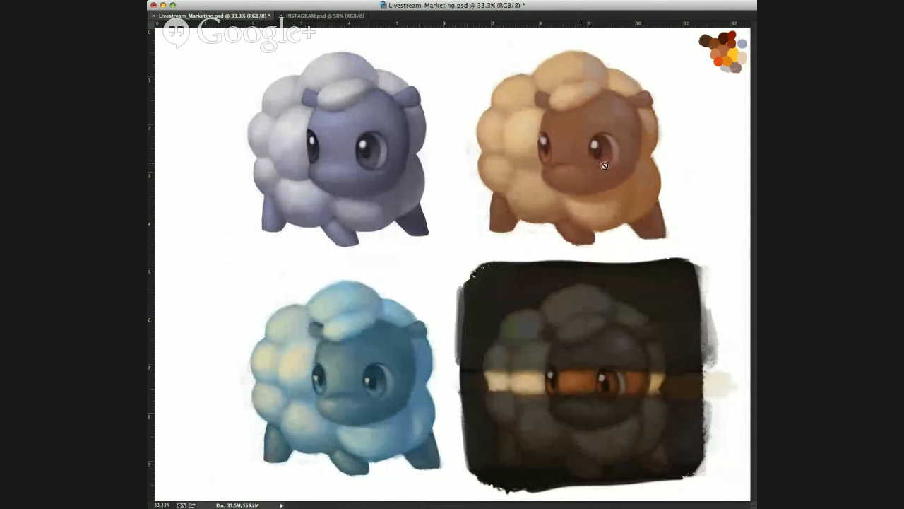
# Step: Shift the four sheep studies together slightly to the left on the canvas
pyautogui.press('super+t')
pyautogui.moveTo(554, 242); pyautogui.dragTo(539, 242)
pyautogui.press('Return')
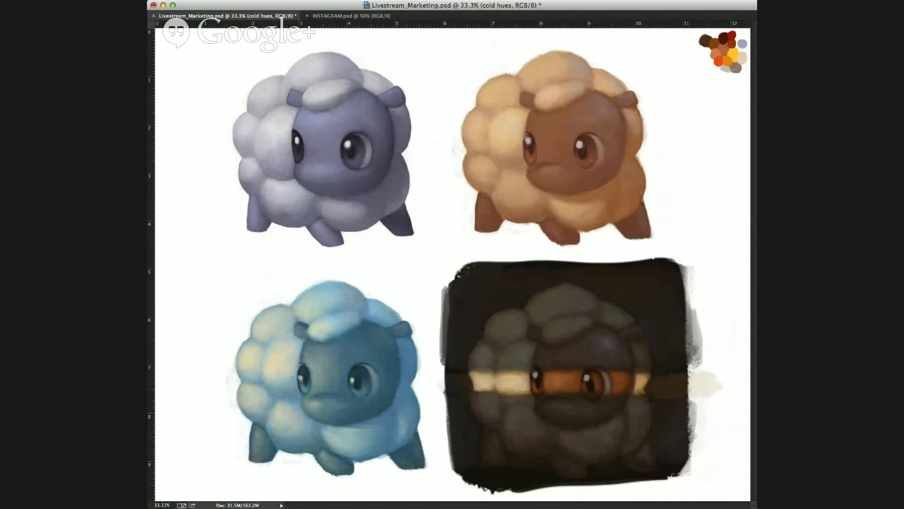
# Step: Add a new layer and sample the pale wool colour from the top of the grey sheep for painting
pyautogui.press('super+shift+alt+n')
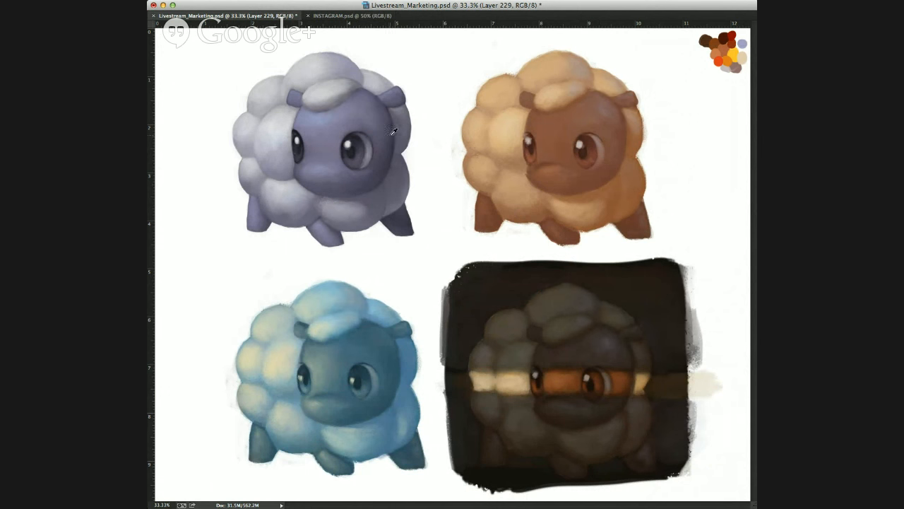
pyautogui.keyDown('alt'); pyautogui.click(333, 78); pyautogui.keyUp('alt')
# Step: Switch to the other application, view the Nuetful_Final.psd cover painting and close that document
pyautogui.press('super+Tab')
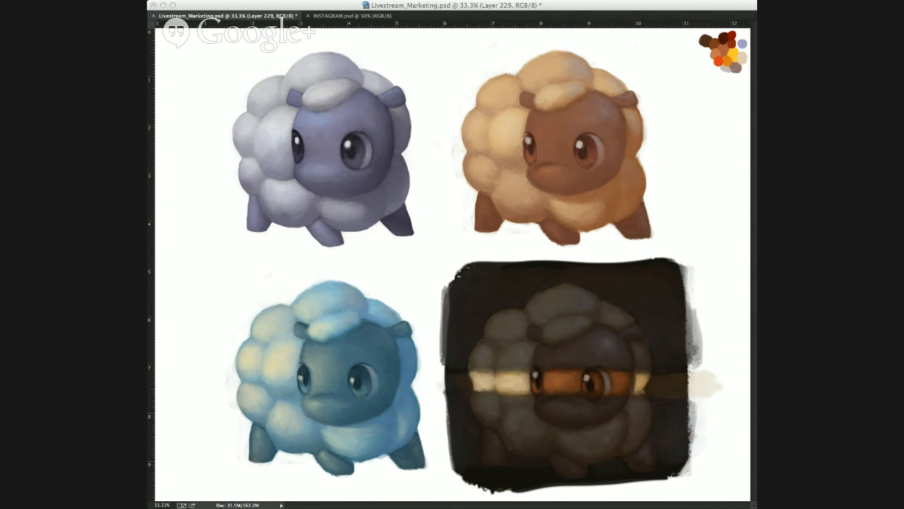
pyautogui.press('super+Tab')
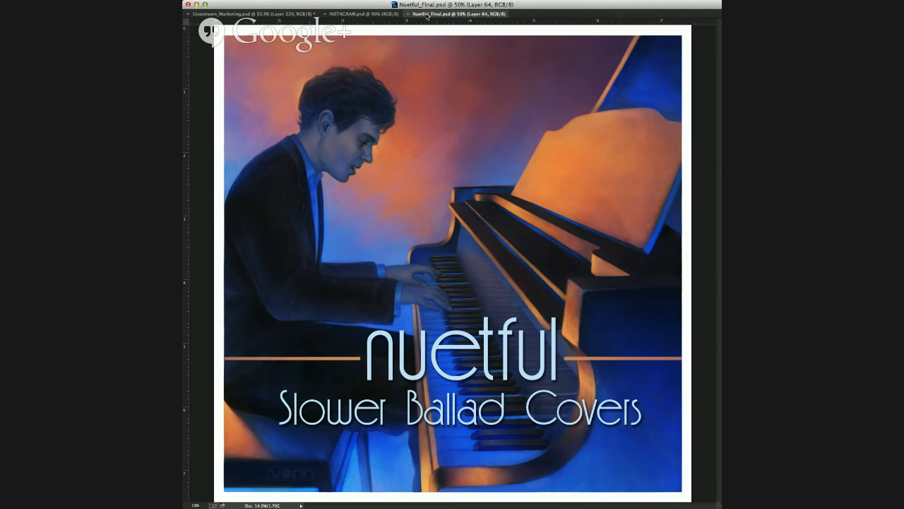
pyautogui.press('super+w')
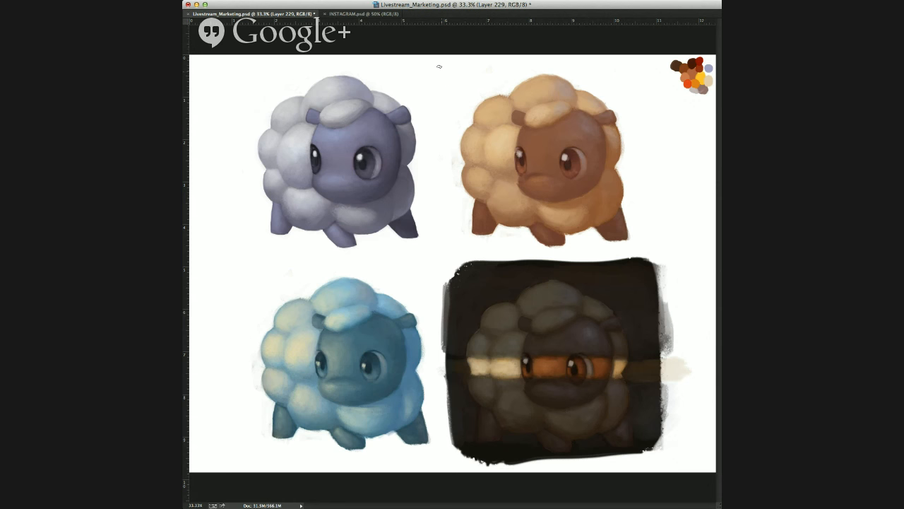
# Step: Handwrite a person's first name in pale grey between the two upper sheep and erase it
pyautogui.moveTo(452, 68)
pyautogui.mouseDown()
pyautogui.moveTo(449, 79)
pyautogui.moveTo(461, 85)
pyautogui.moveTo(526, 70)
pyautogui.mouseUp()
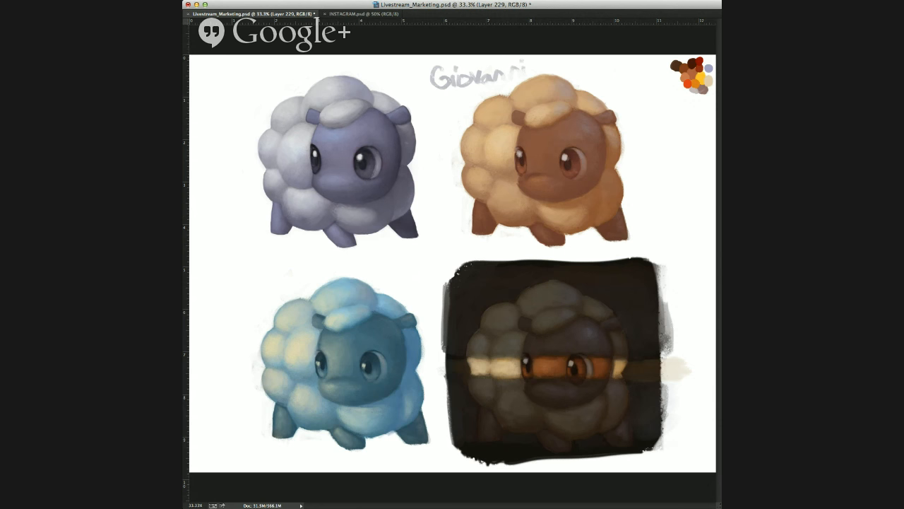
pyautogui.moveTo(424, 74)
pyautogui.mouseDown()
pyautogui.moveTo(449, 82)
pyautogui.moveTo(435, 87)
pyautogui.moveTo(537, 67)
pyautogui.mouseUp()
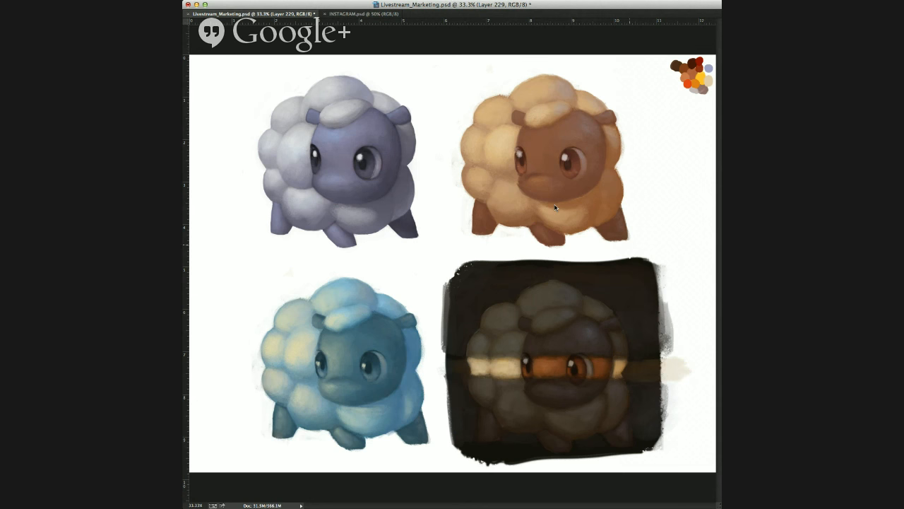
# Step: Switch between applications to view the Environment_CGC copy.jpg painting announcing the three-part environment series
pyautogui.press('super+Tab')
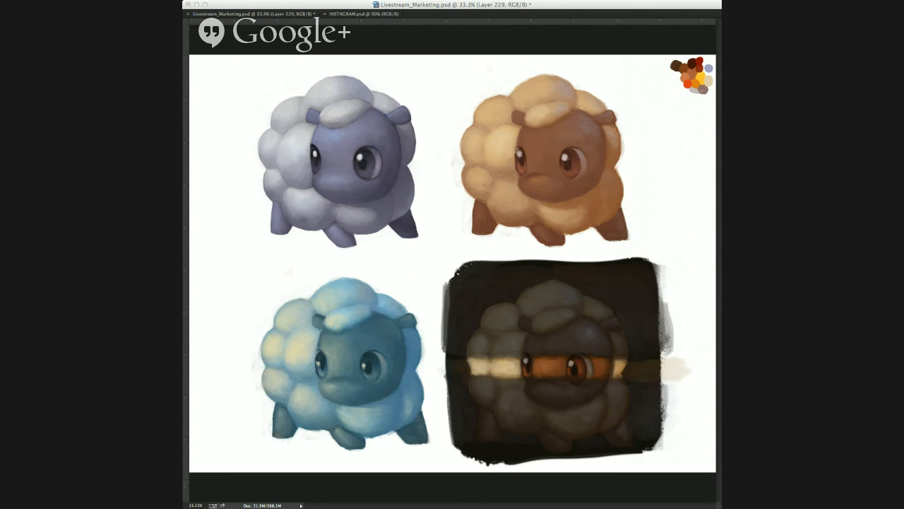
pyautogui.press('super+Tab')
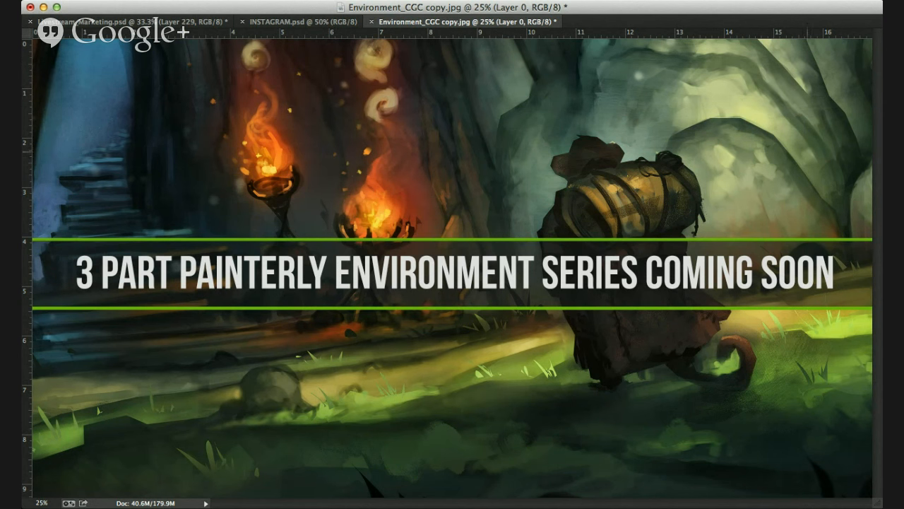
pyautogui.press('super+Tab')
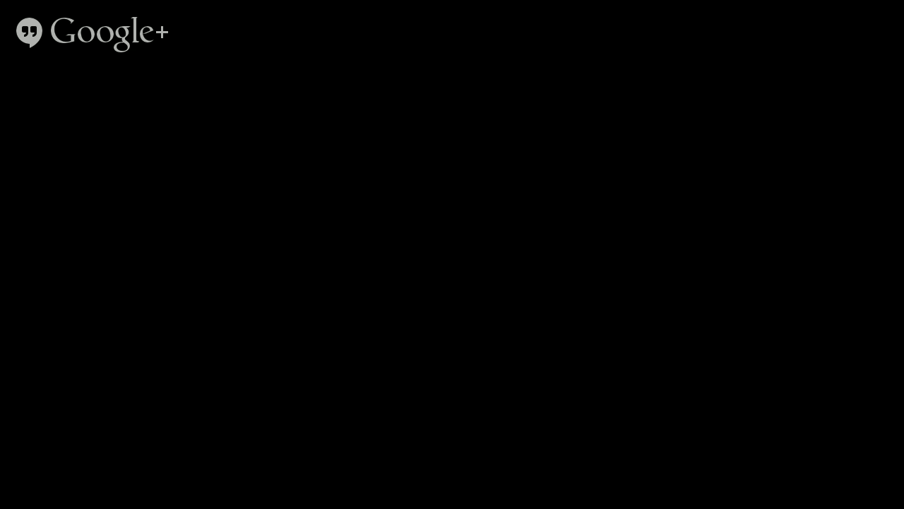